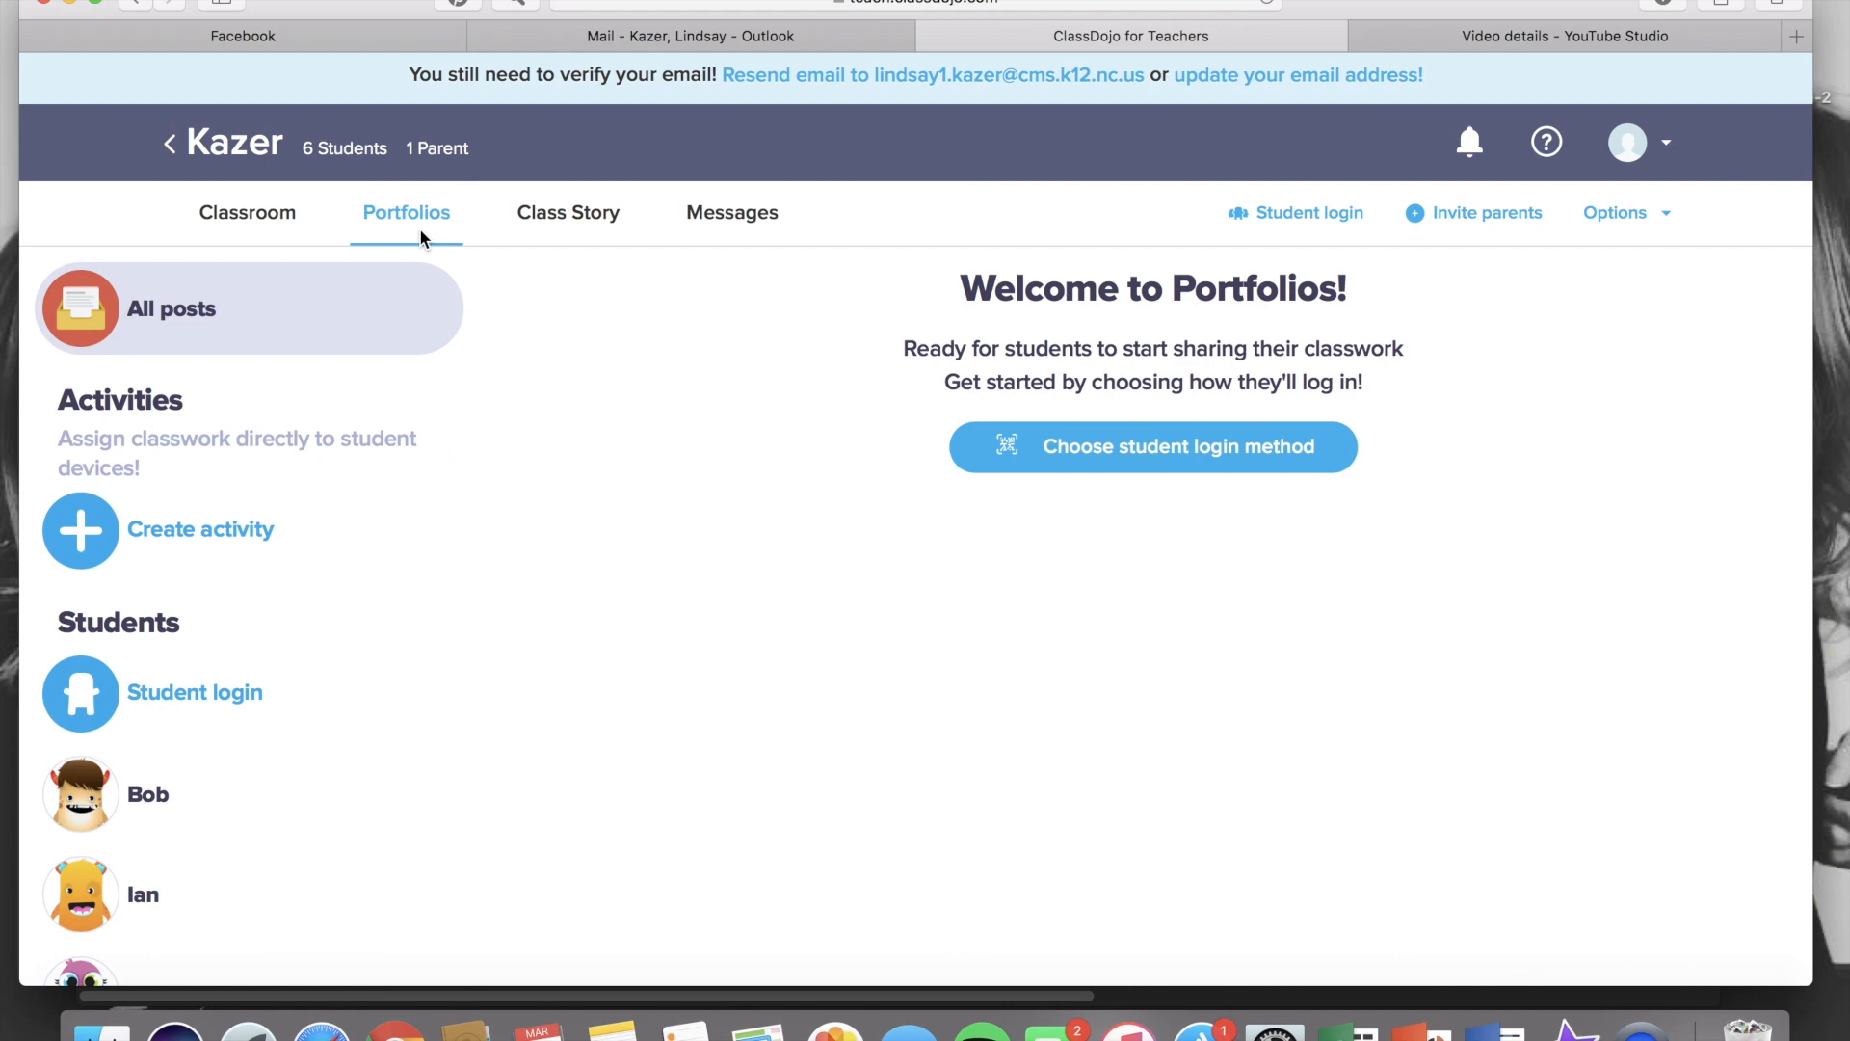
Browse the student list and open the individual at-home student codes from the student login method settings
click(154, 800)
scroll(156, 834, down, 4)
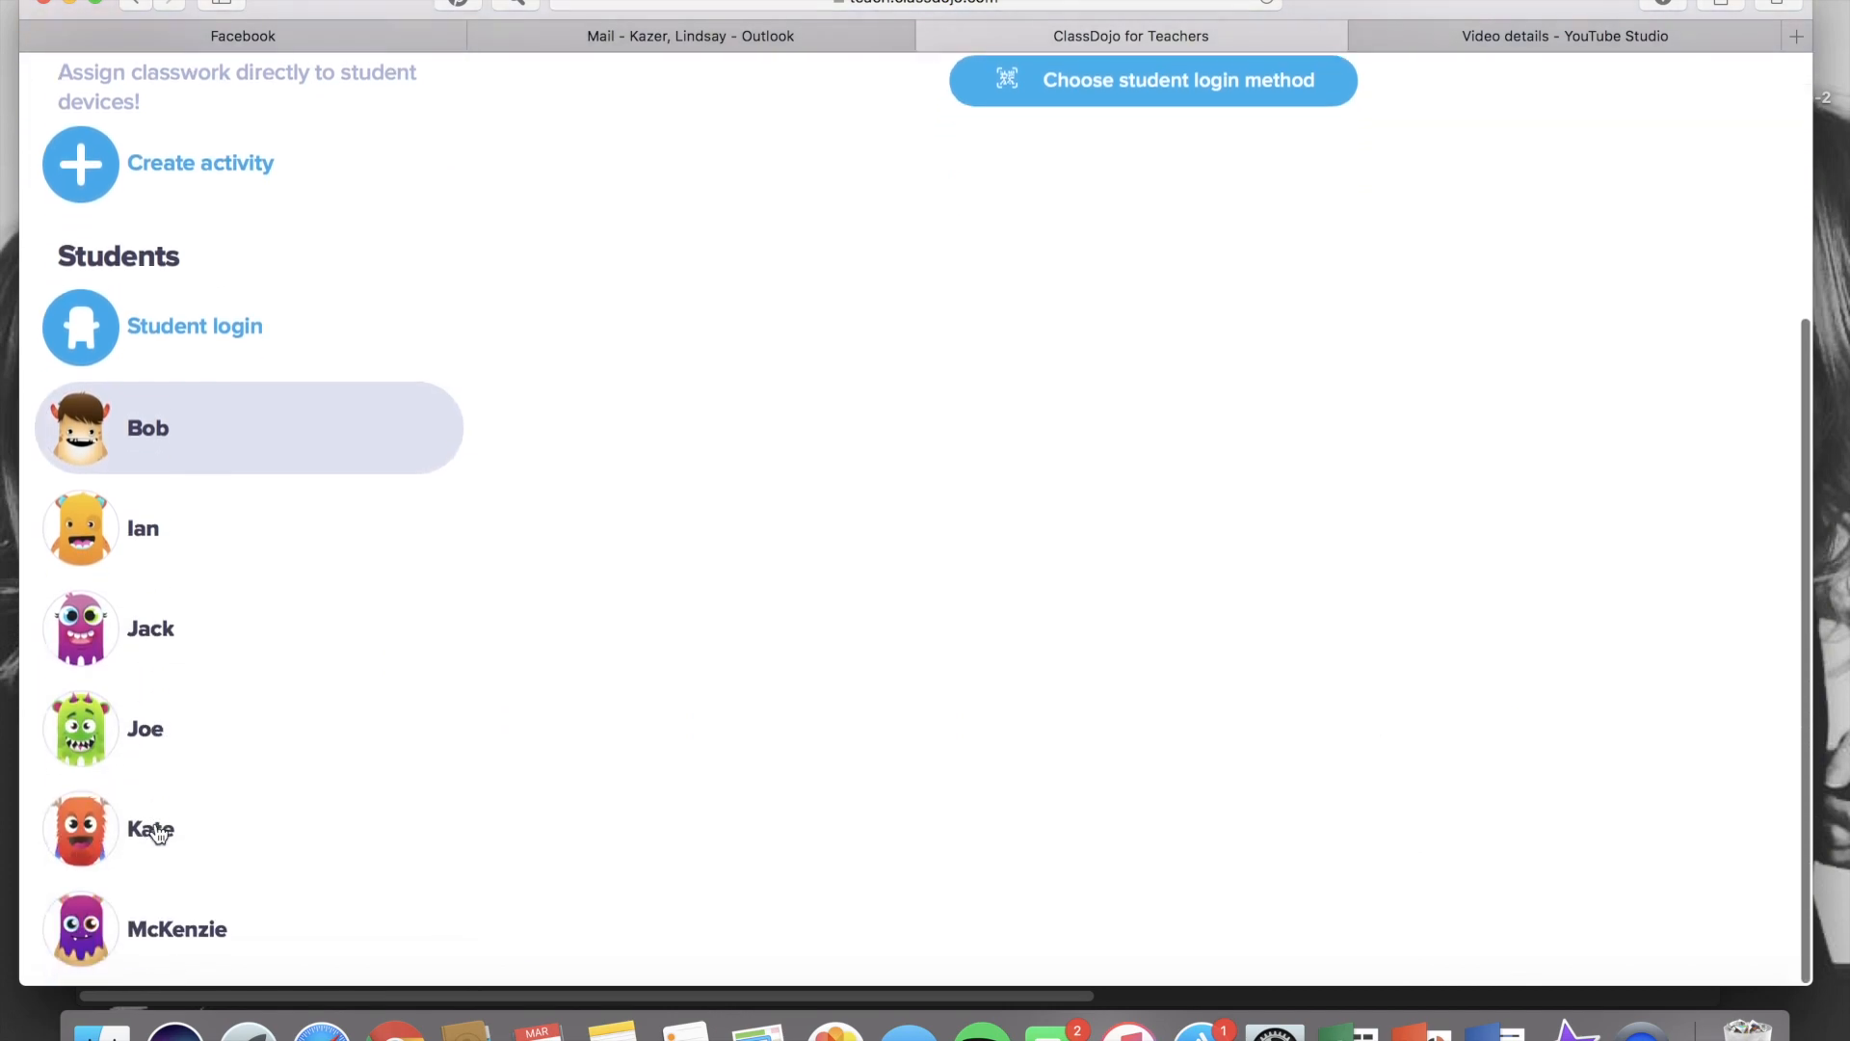
scroll(159, 835, up, 4)
scroll(159, 834, up, 1)
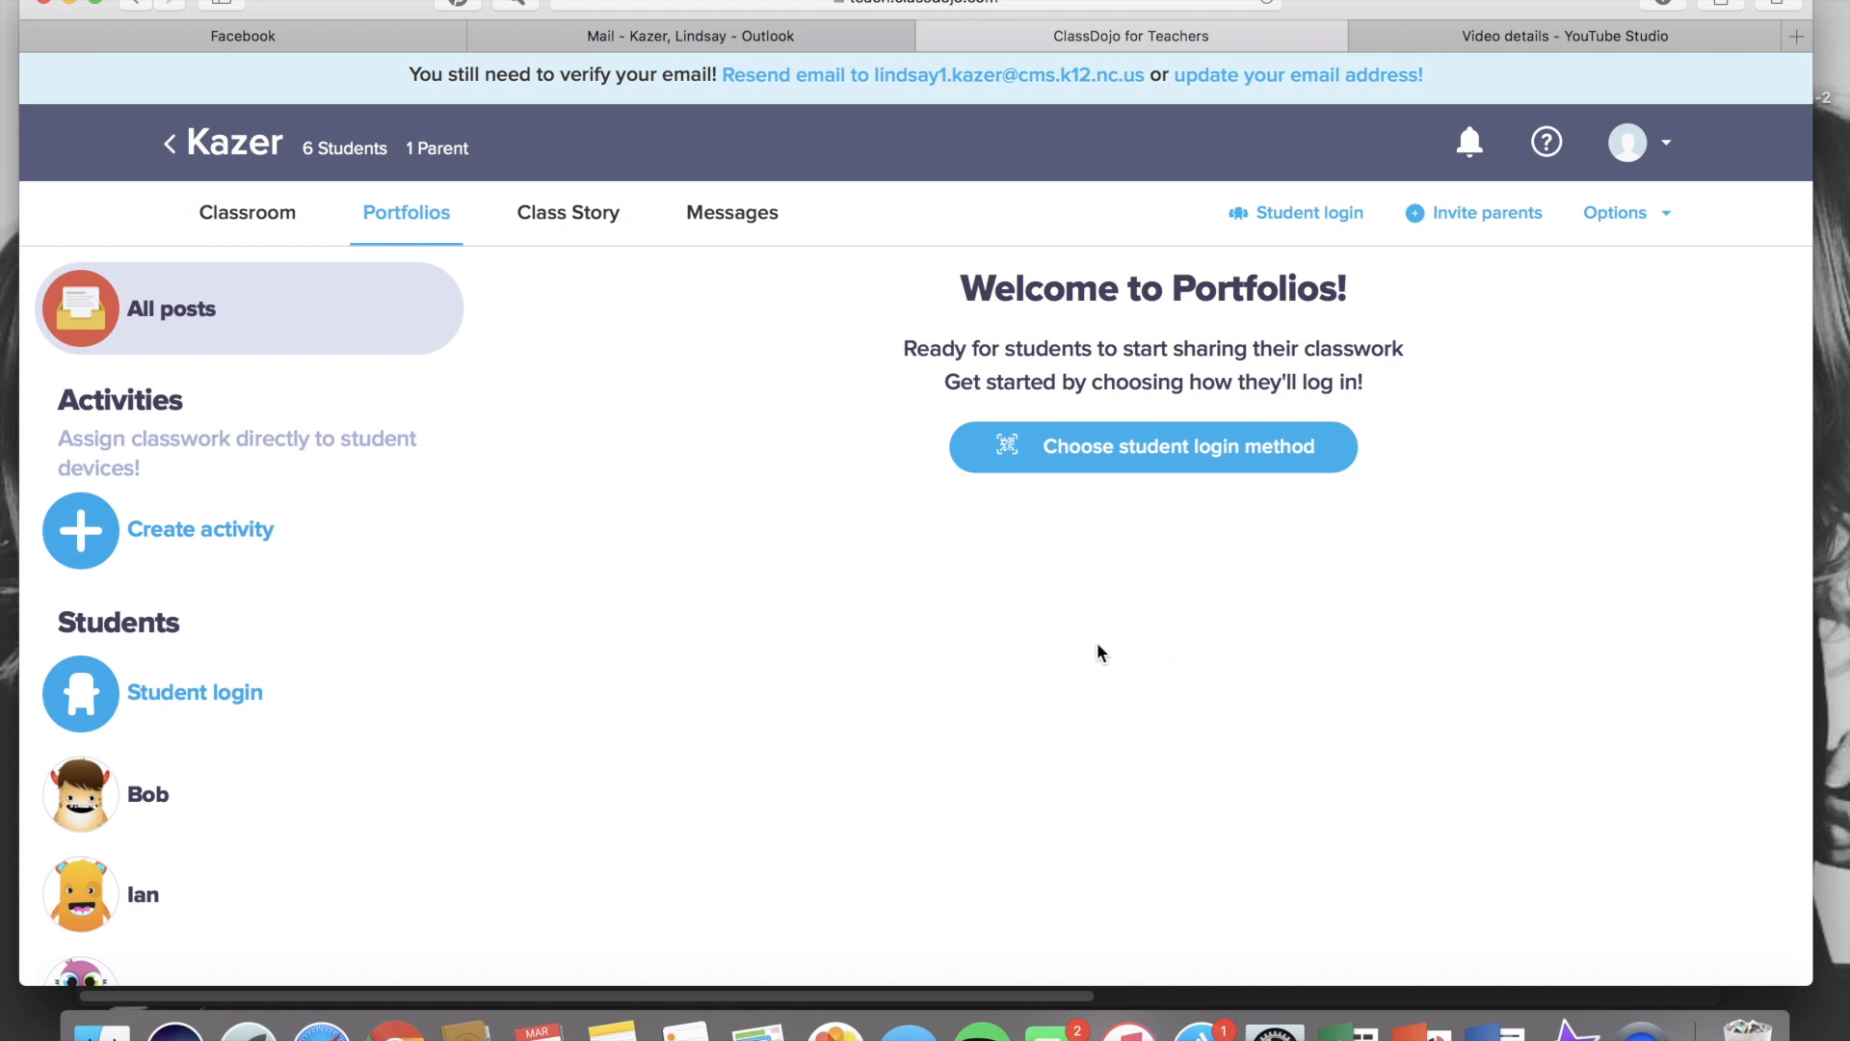
click(1097, 468)
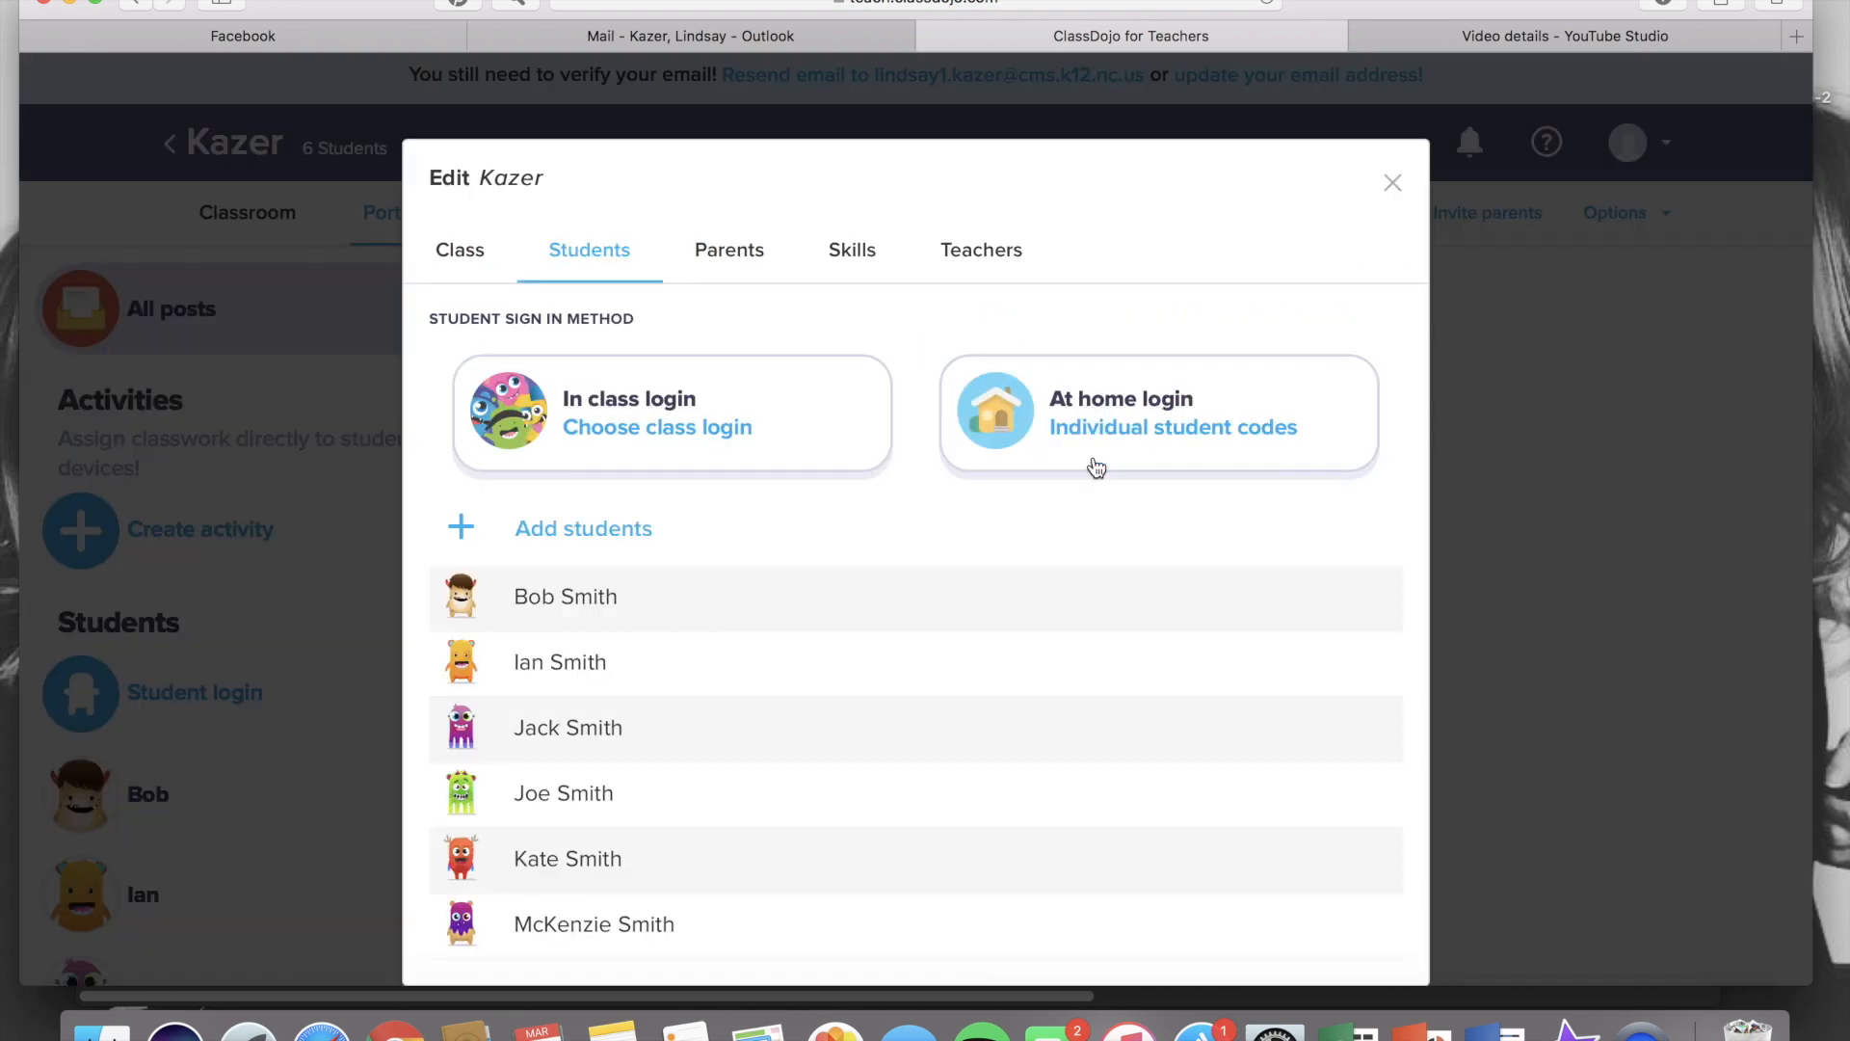
click(1144, 420)
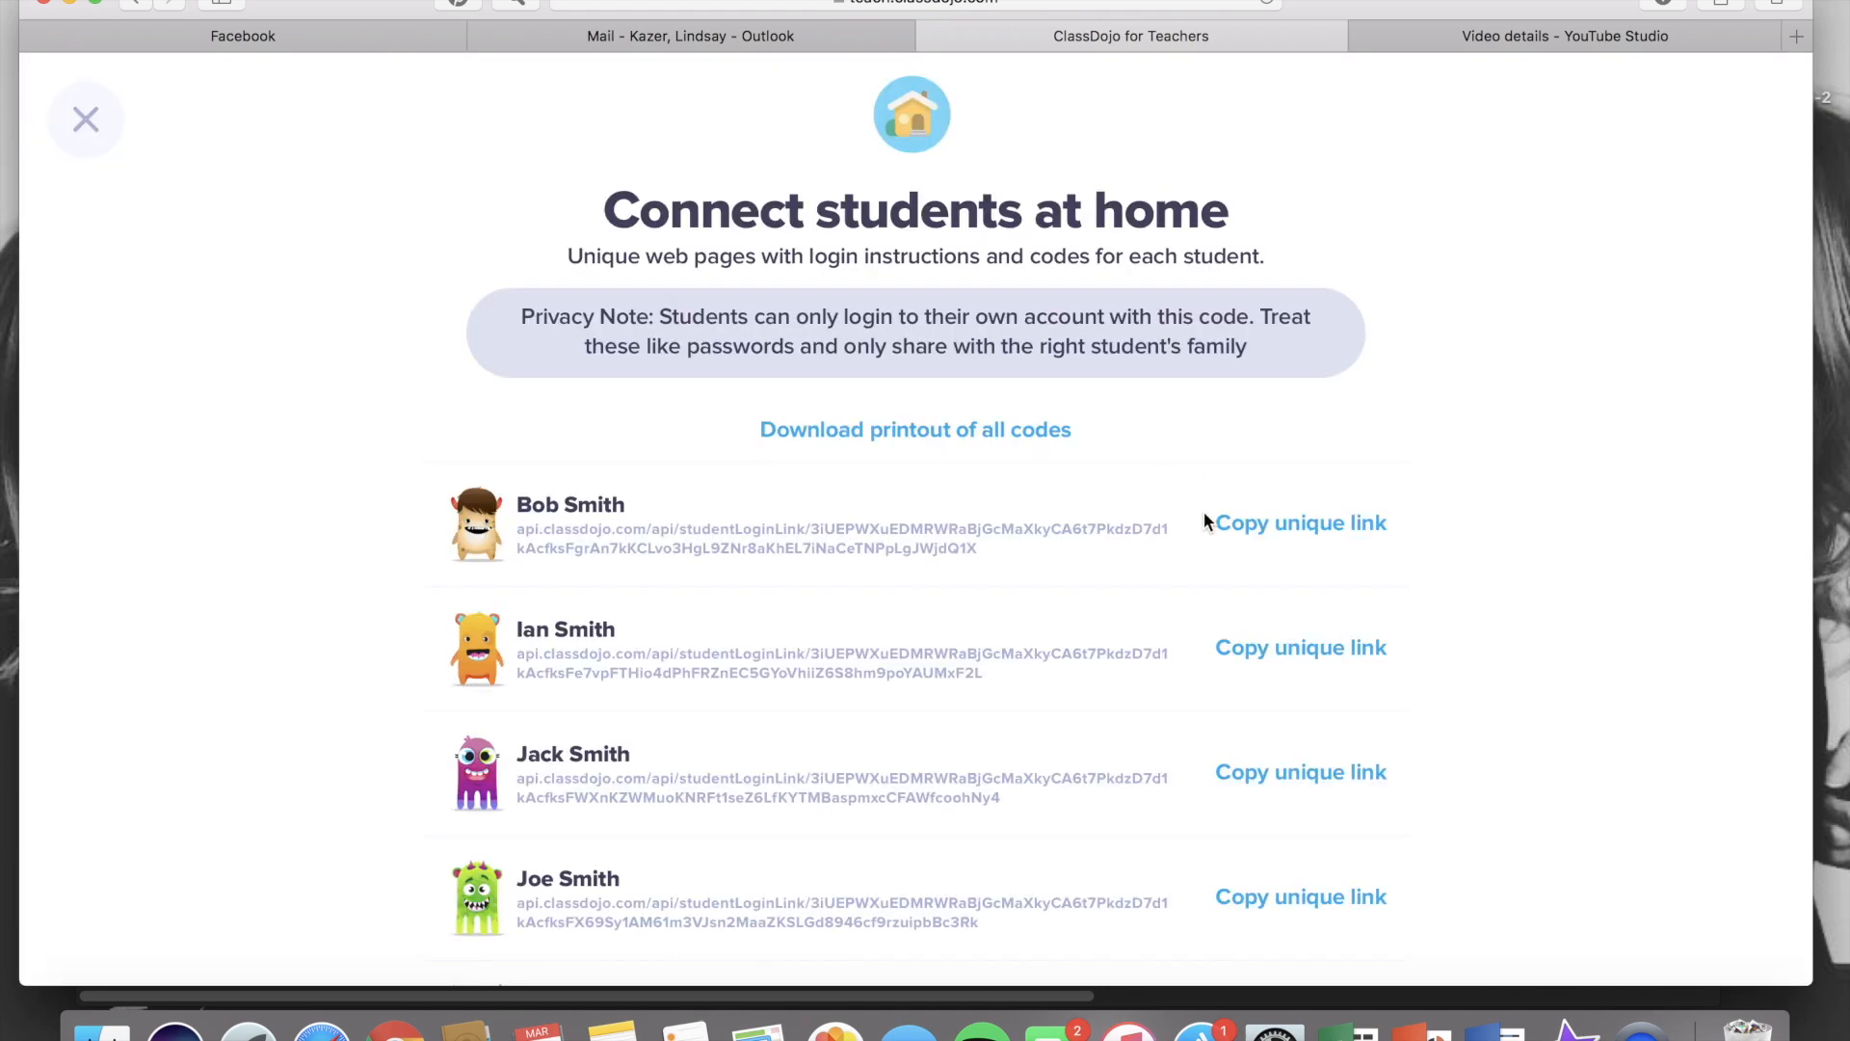
Download the printout of all student codes, review each student's login poster, and close it
click(1257, 528)
click(932, 431)
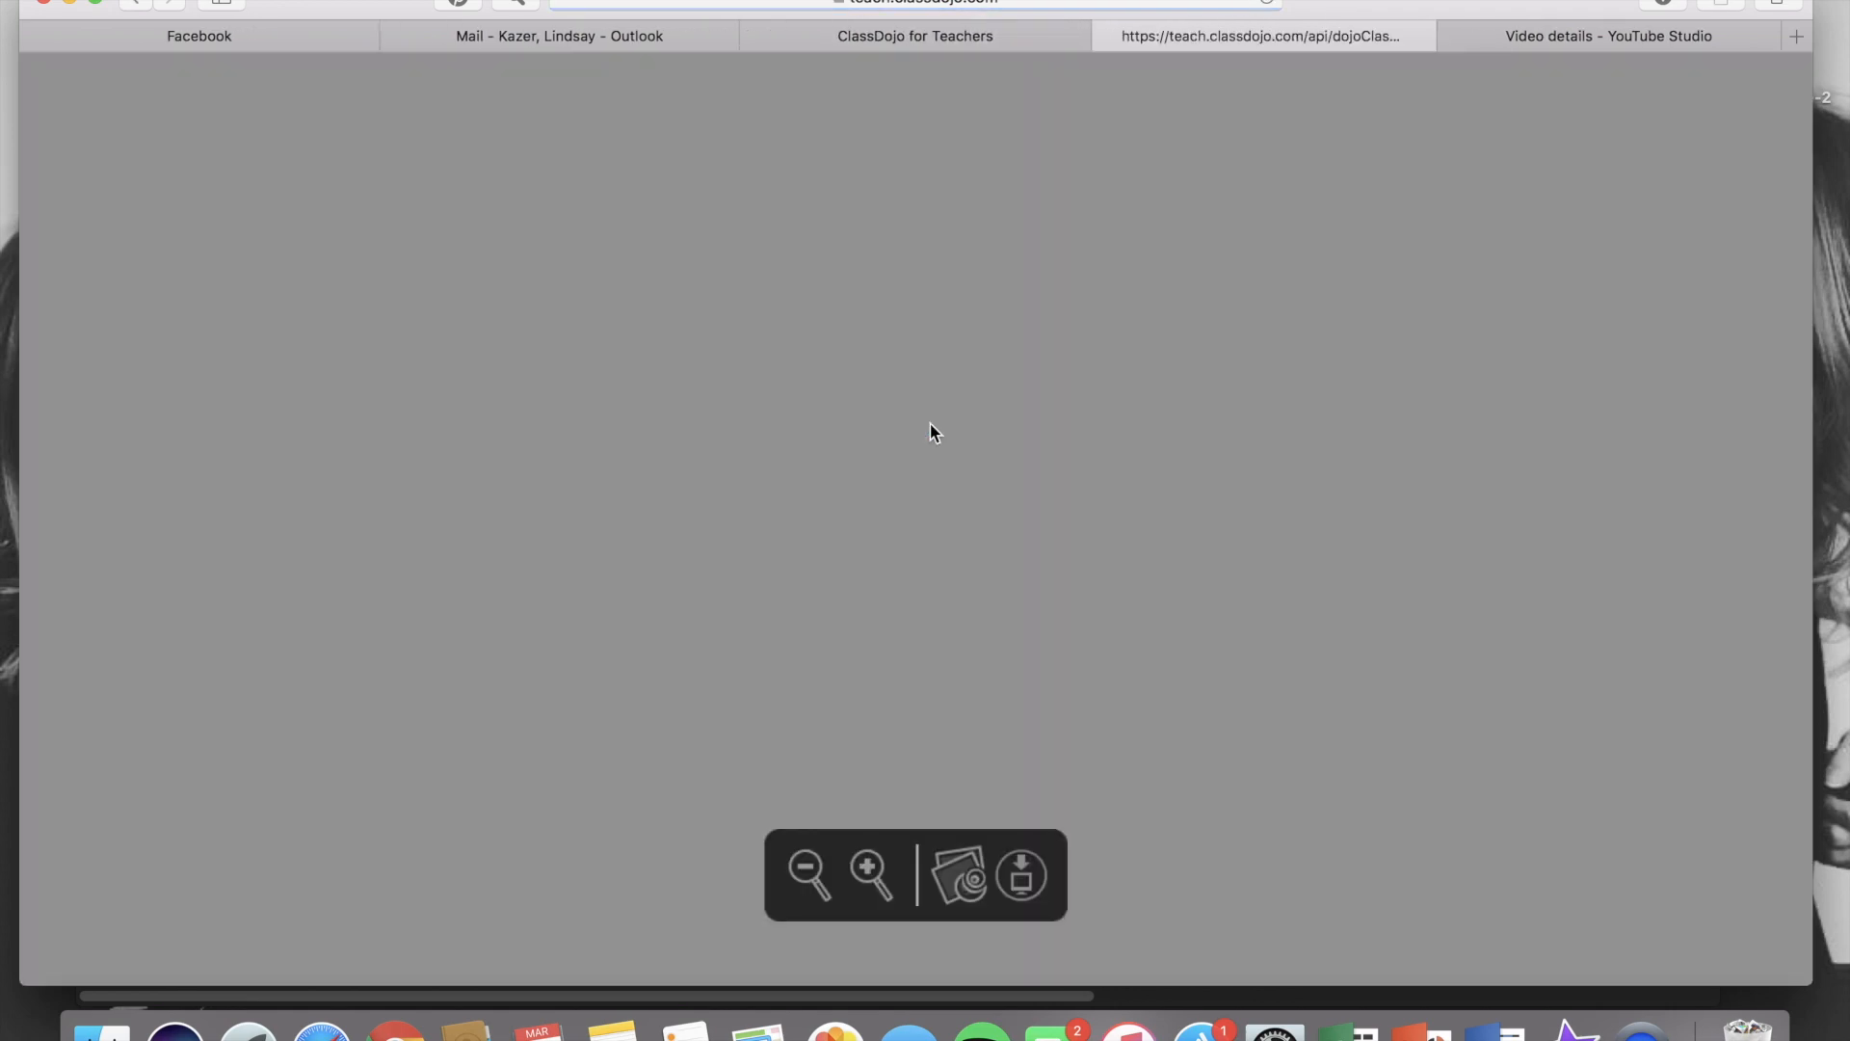
scroll(929, 424, down, 4)
scroll(931, 426, down, 10)
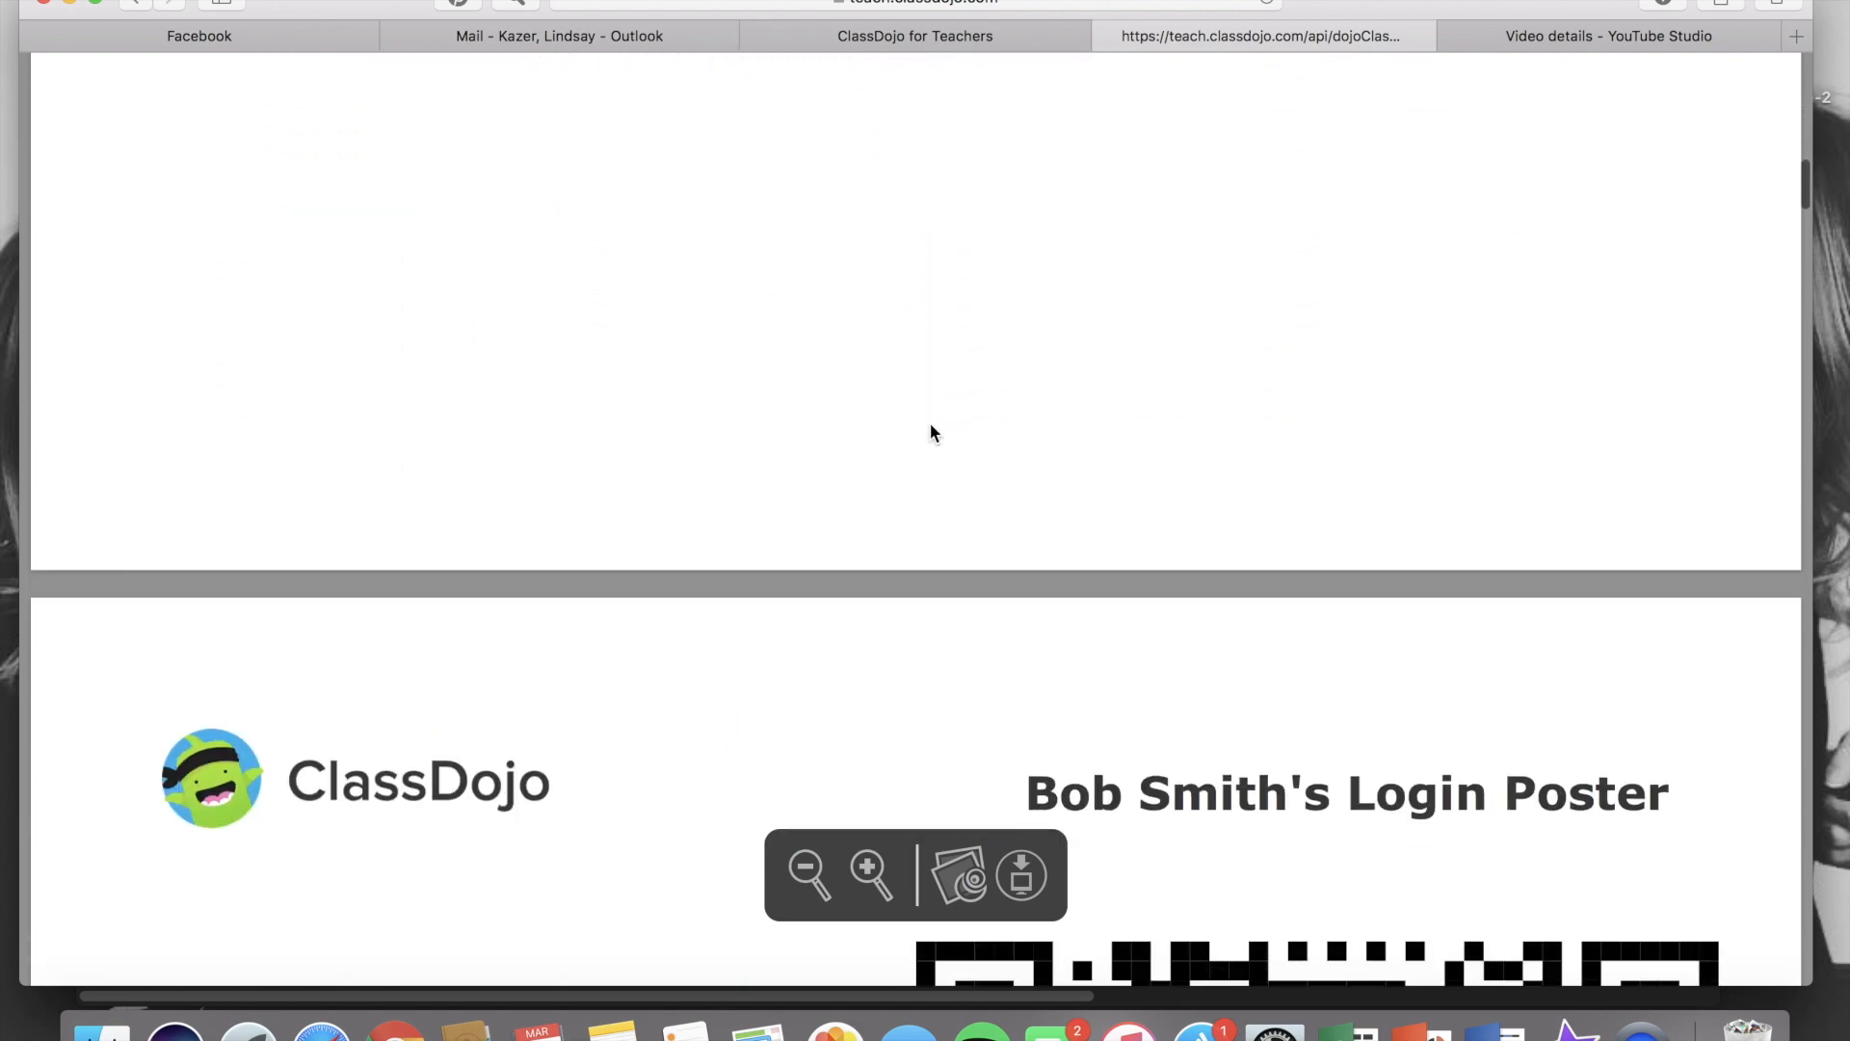
scroll(929, 424, down, 8)
scroll(929, 424, up, 3)
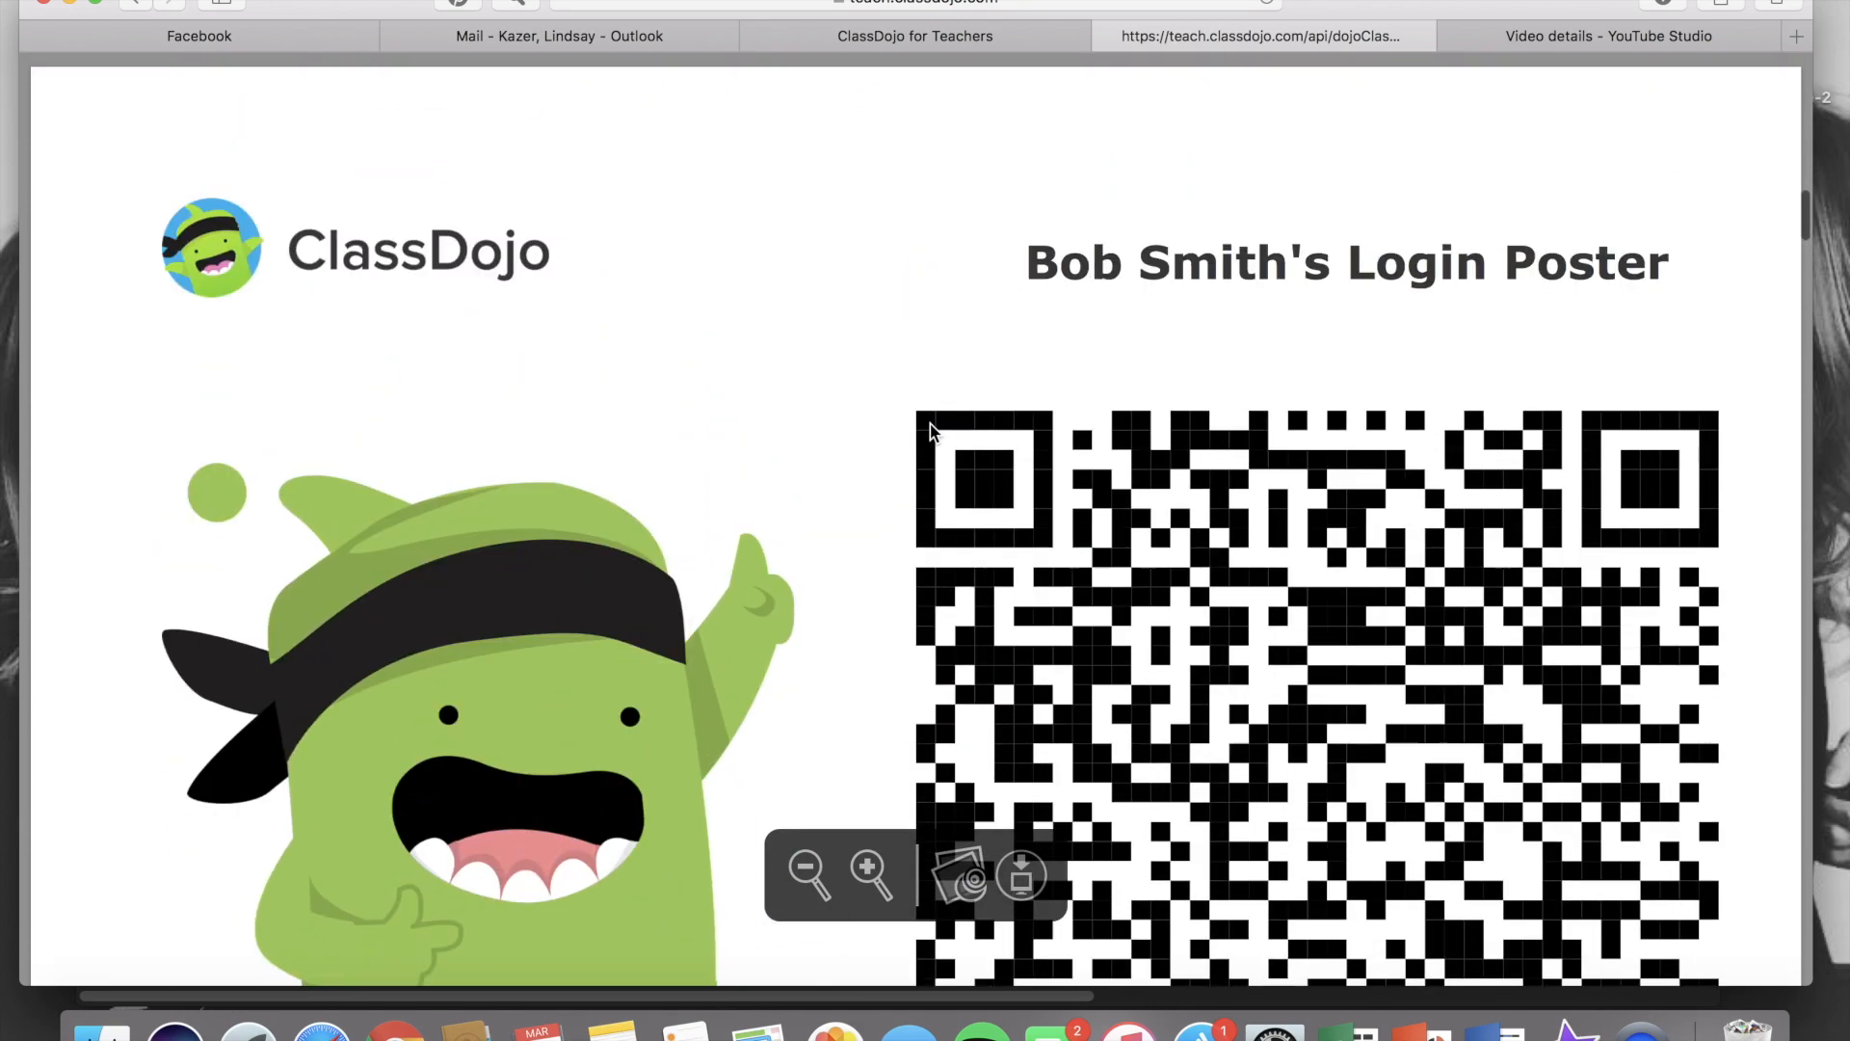
scroll(929, 424, down, 7)
scroll(930, 426, down, 5)
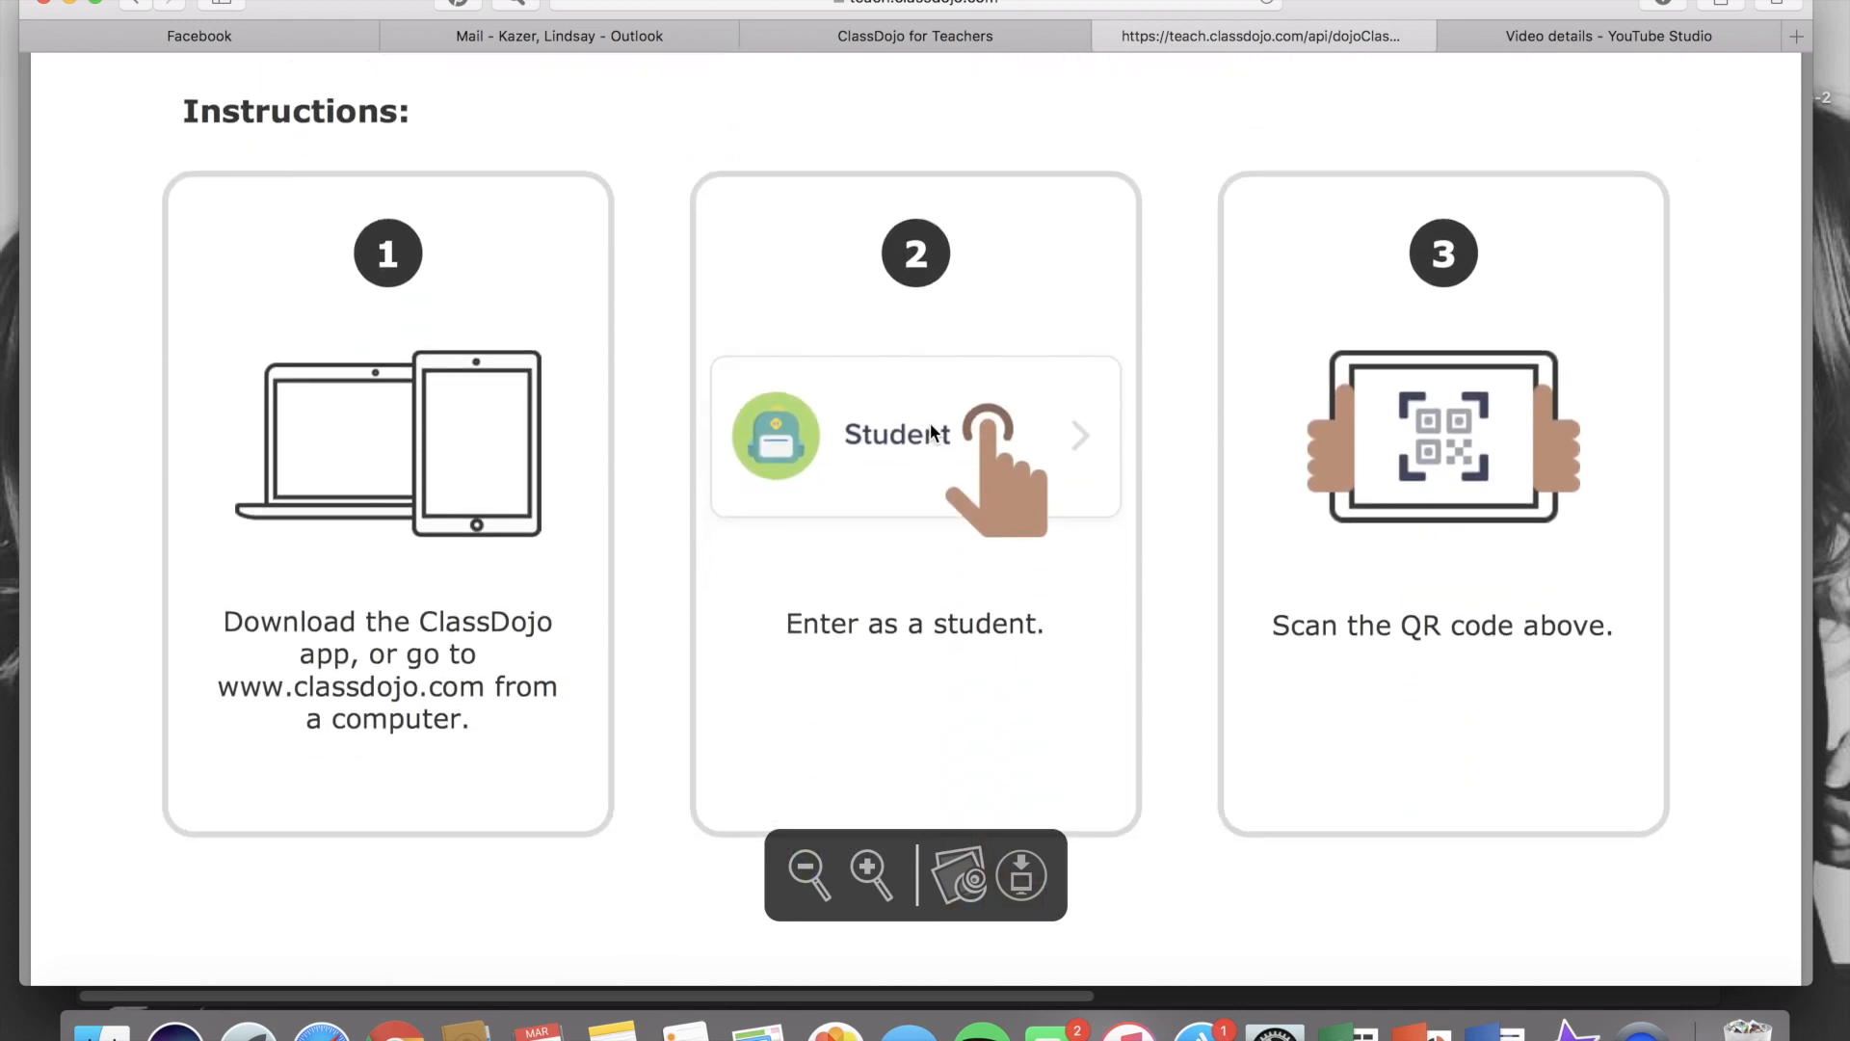
scroll(929, 424, down, 10)
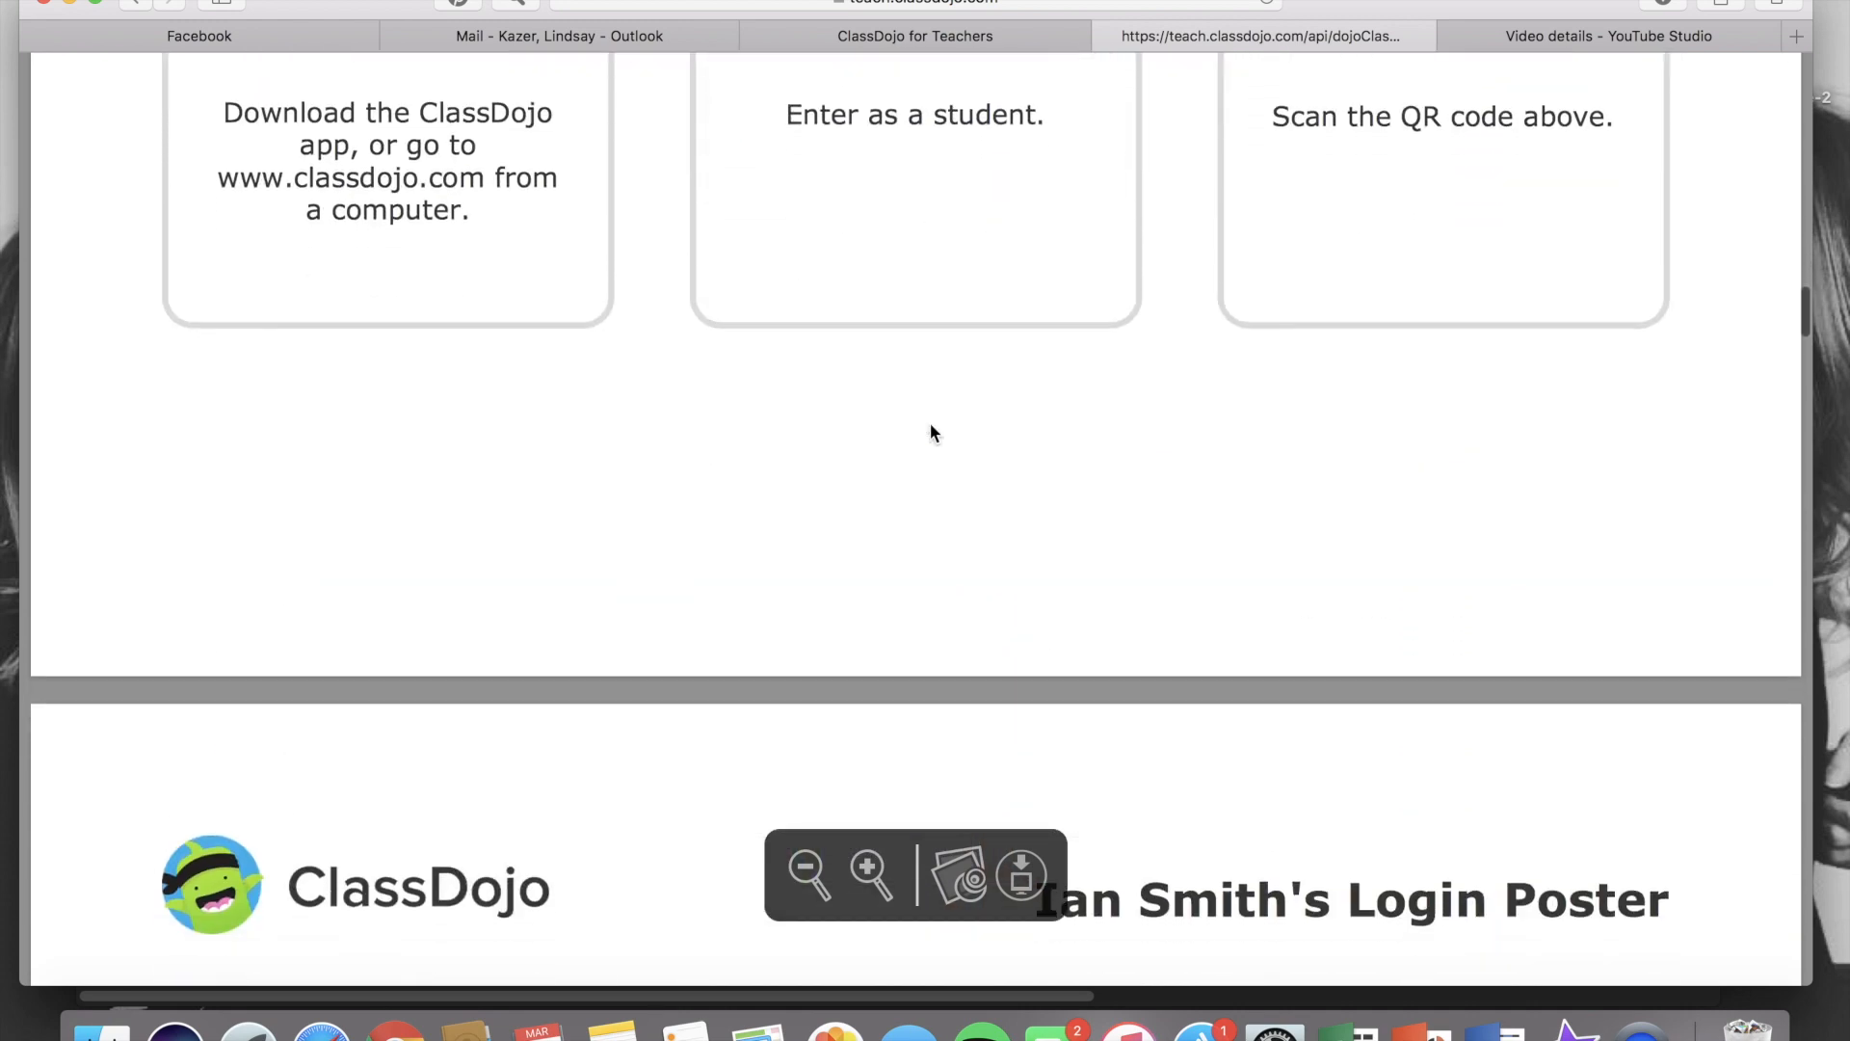
drag(1038, 406, 1296, 390)
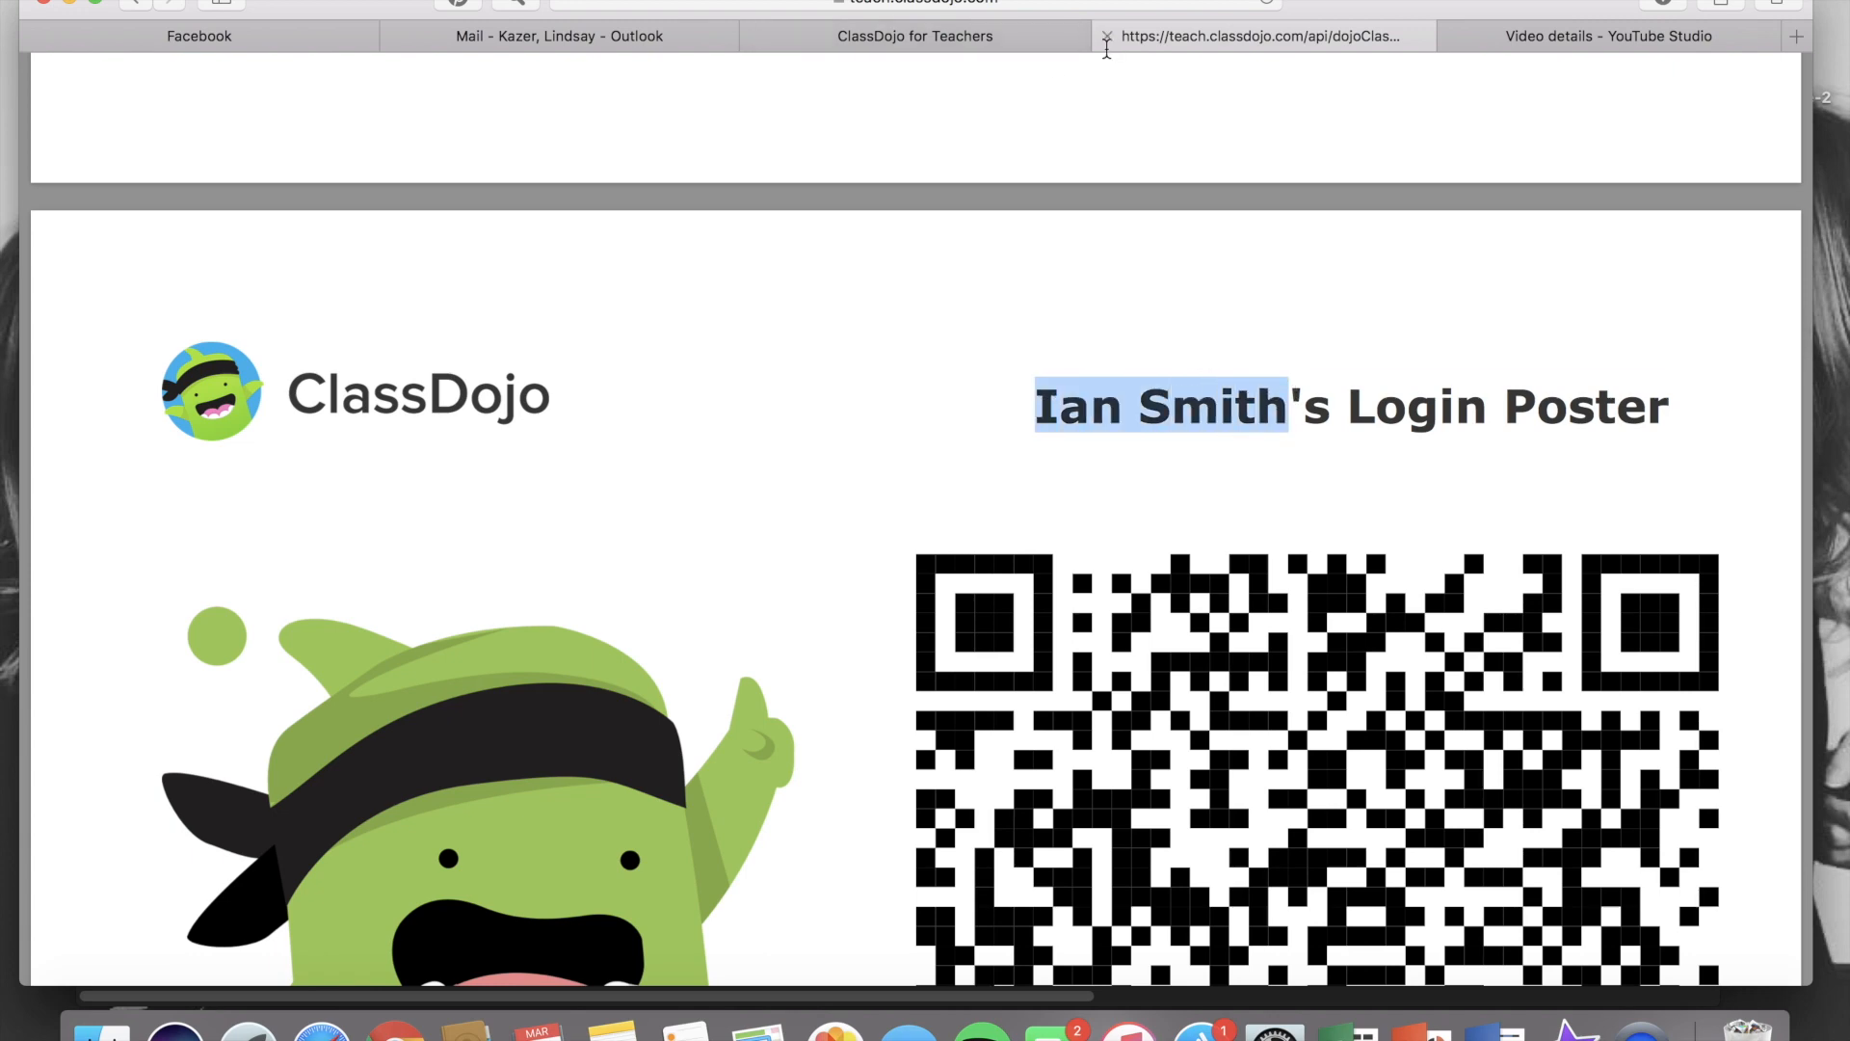
click(1108, 37)
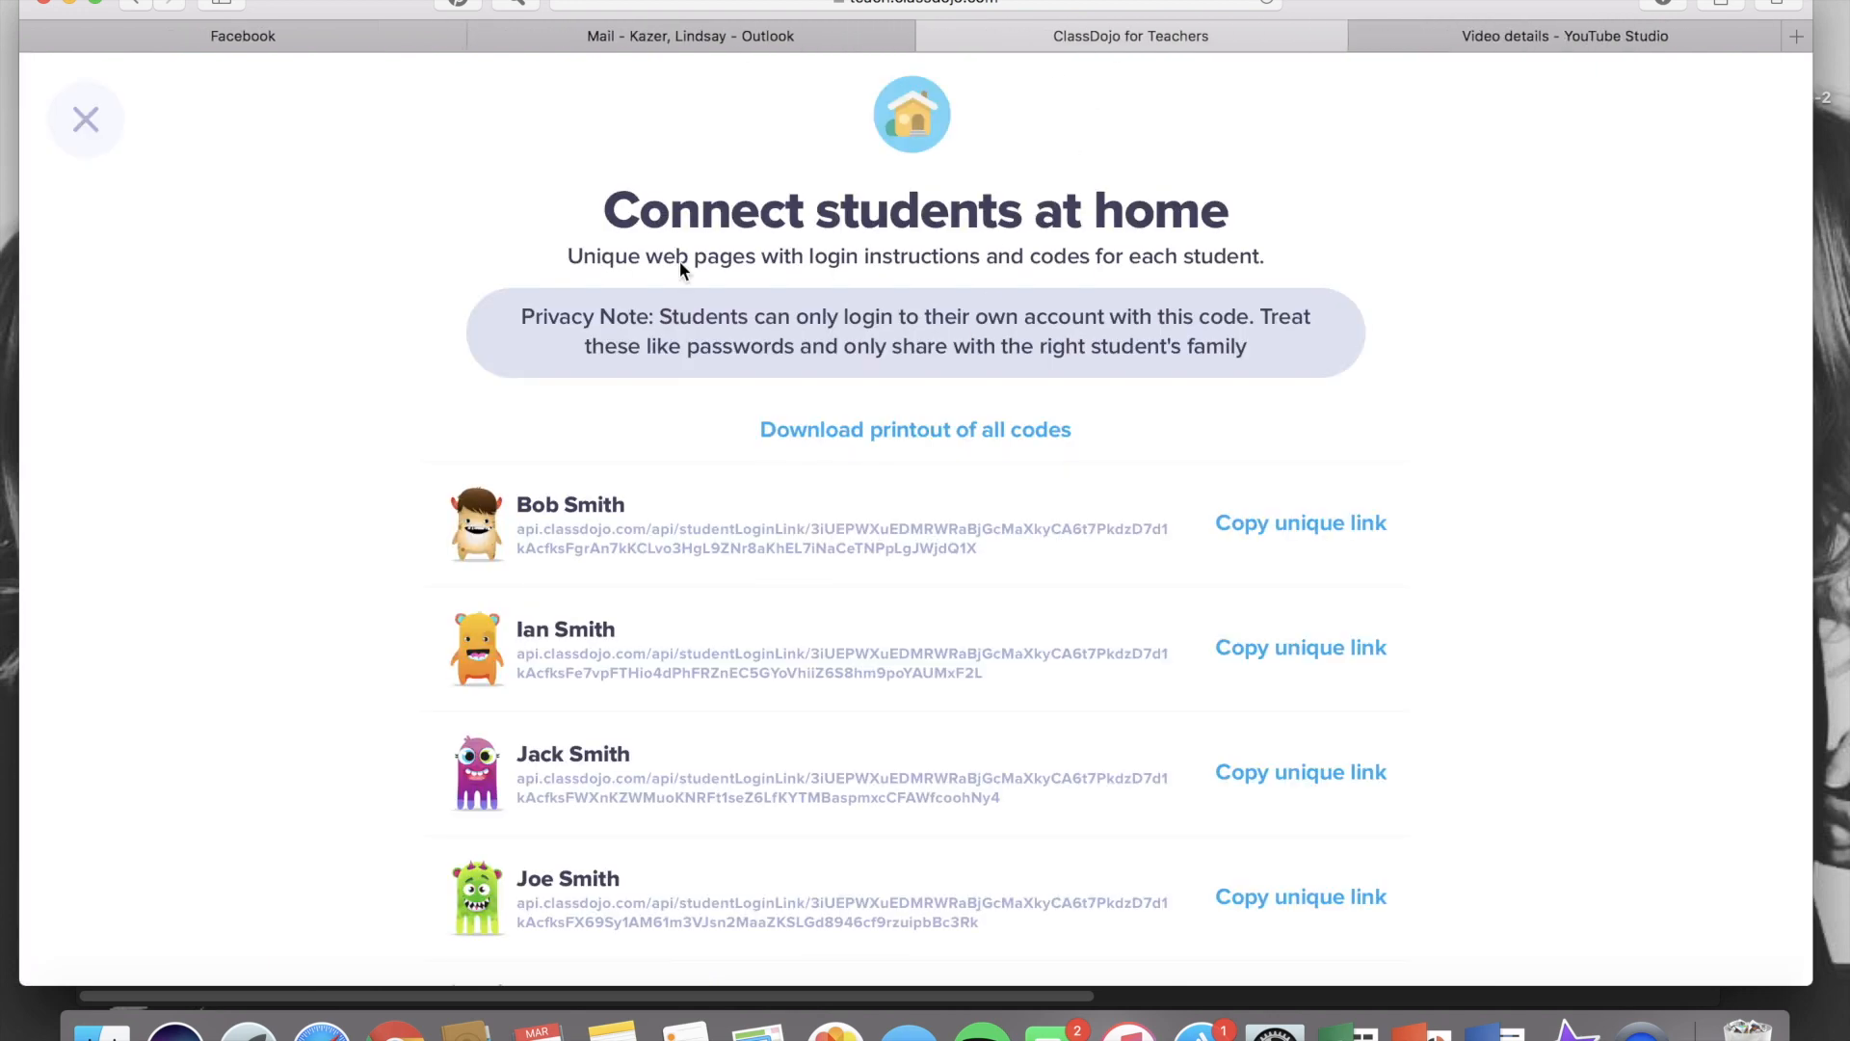
click(89, 118)
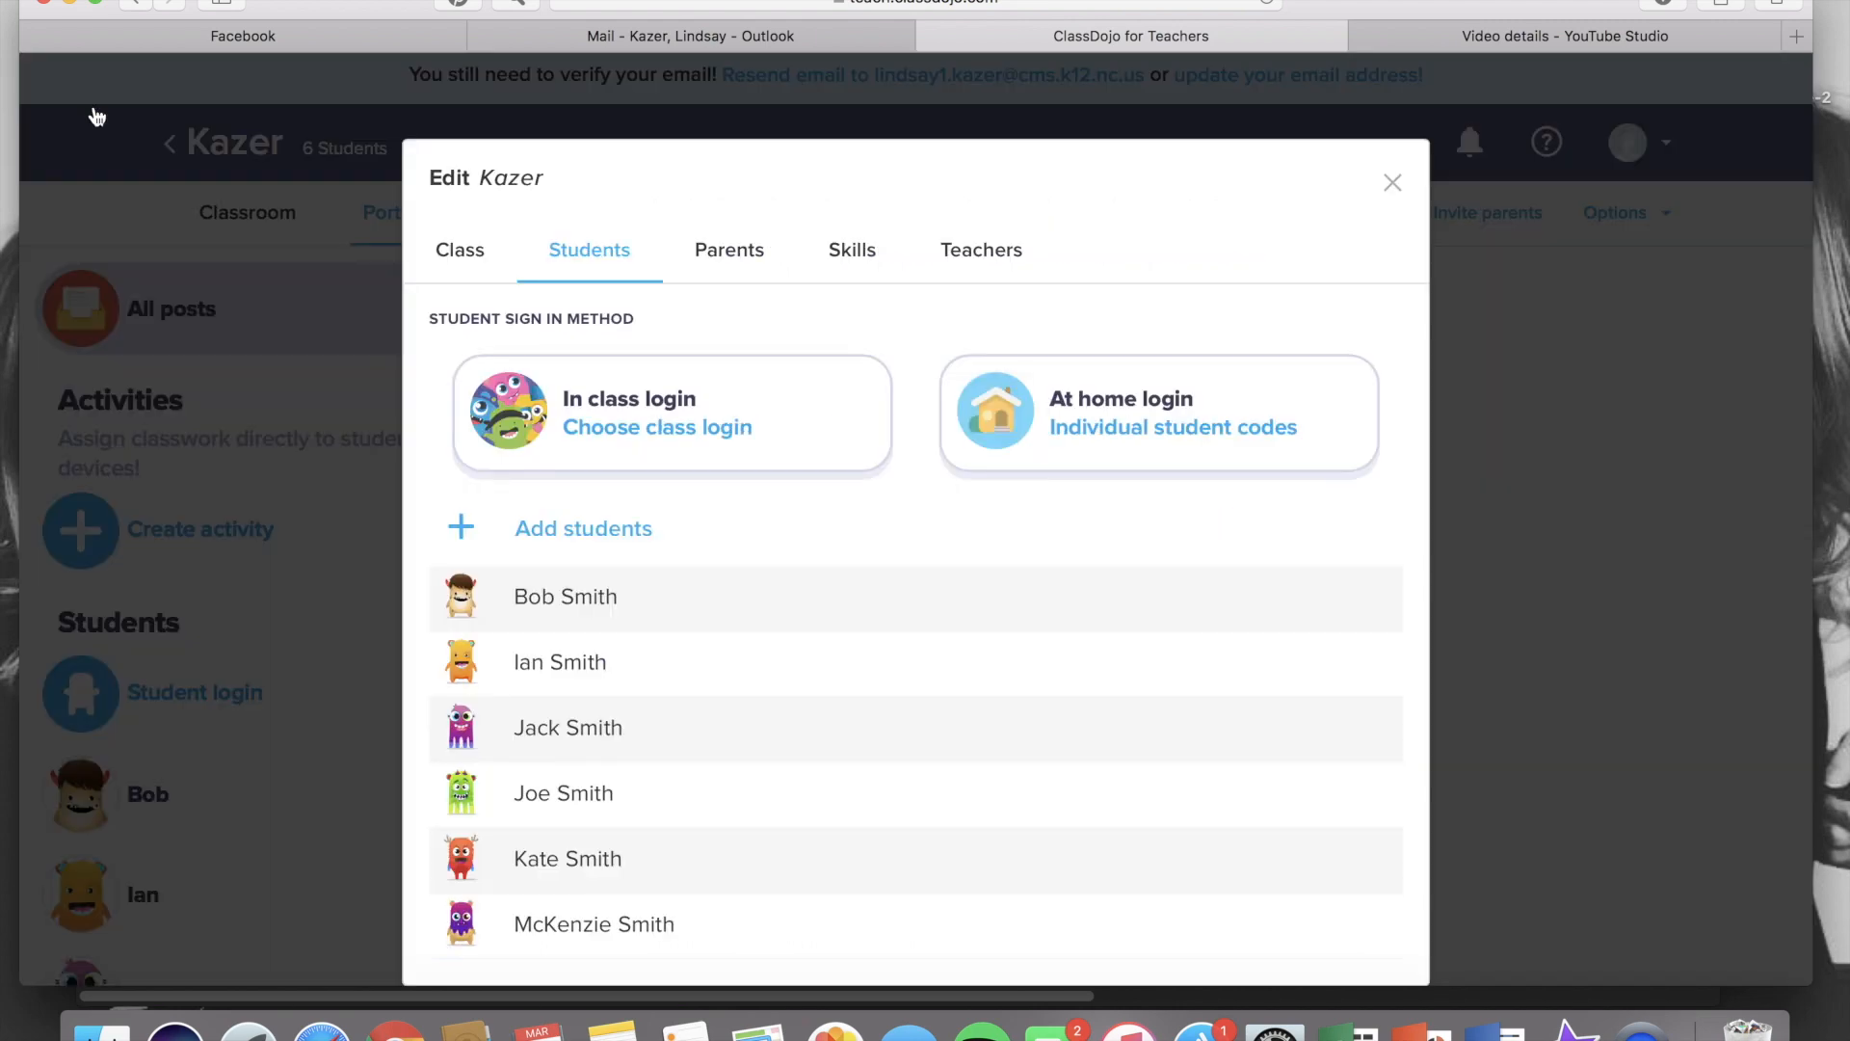
Set the in-class login method to Enter text code and agree to the portfolio permissions
click(623, 429)
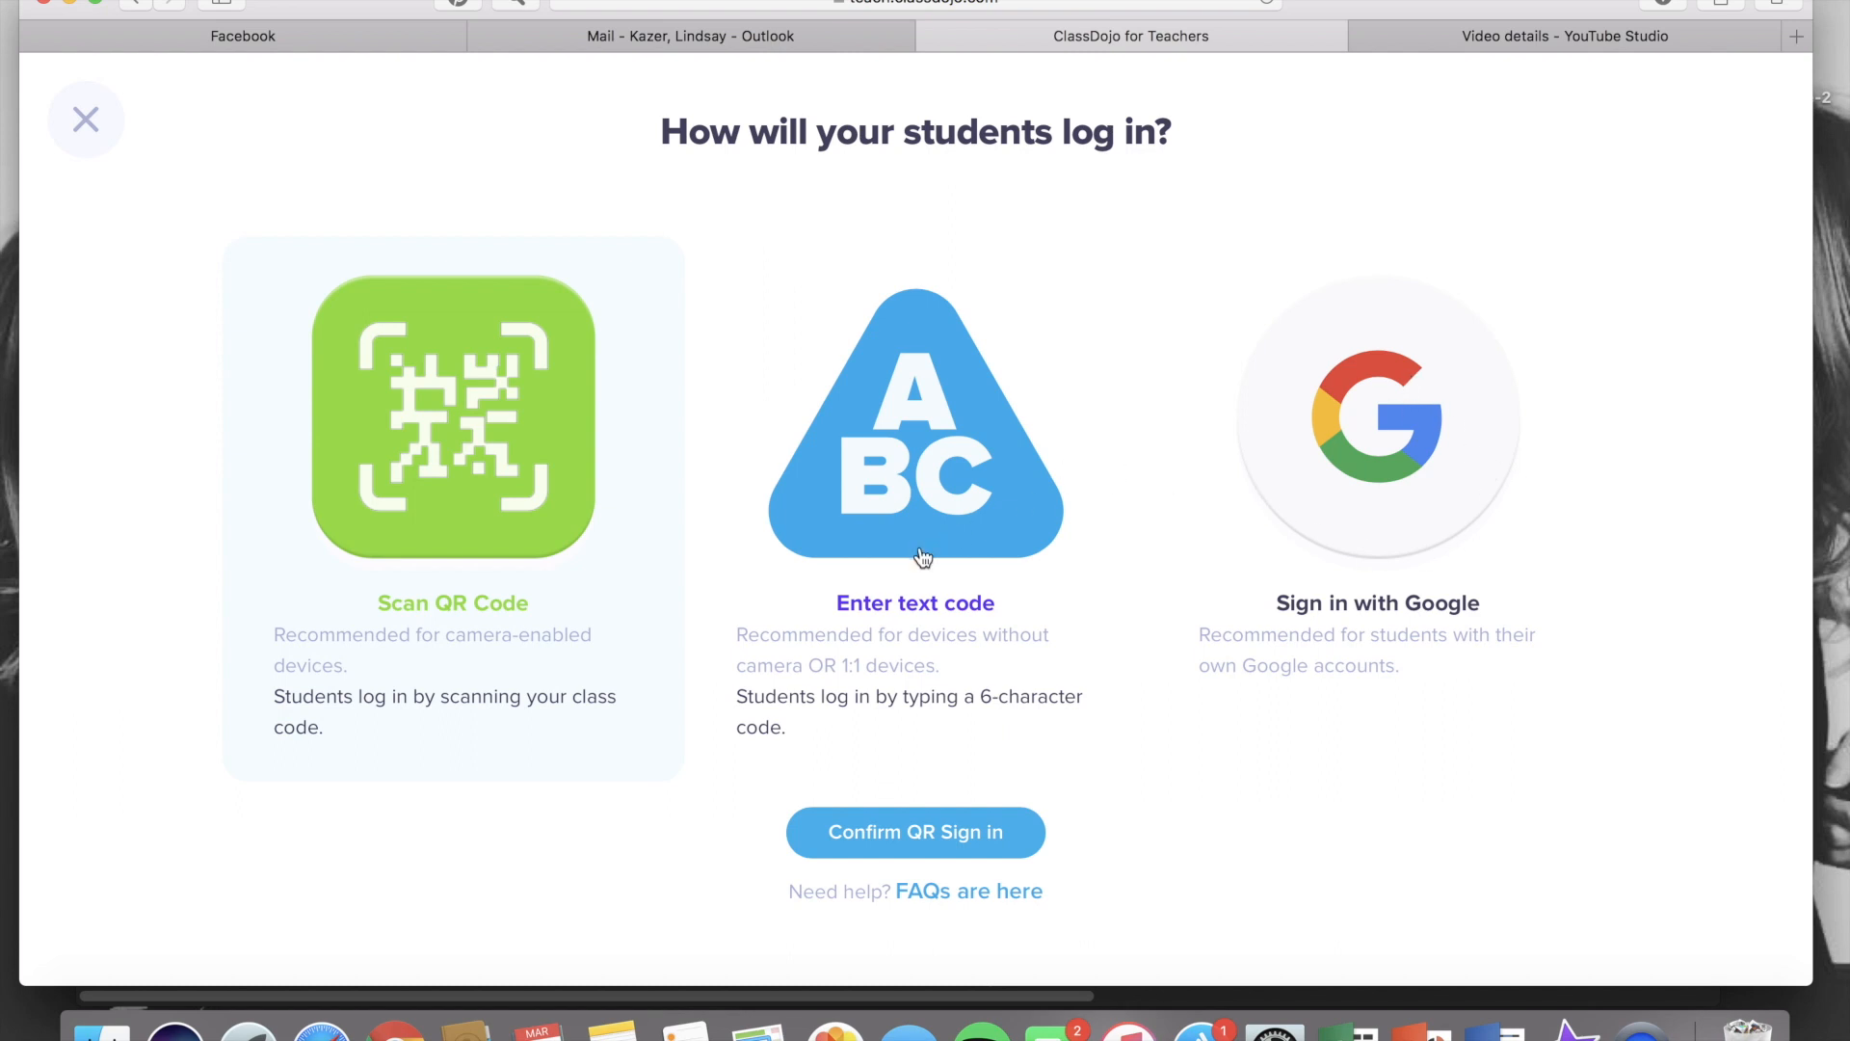
click(917, 607)
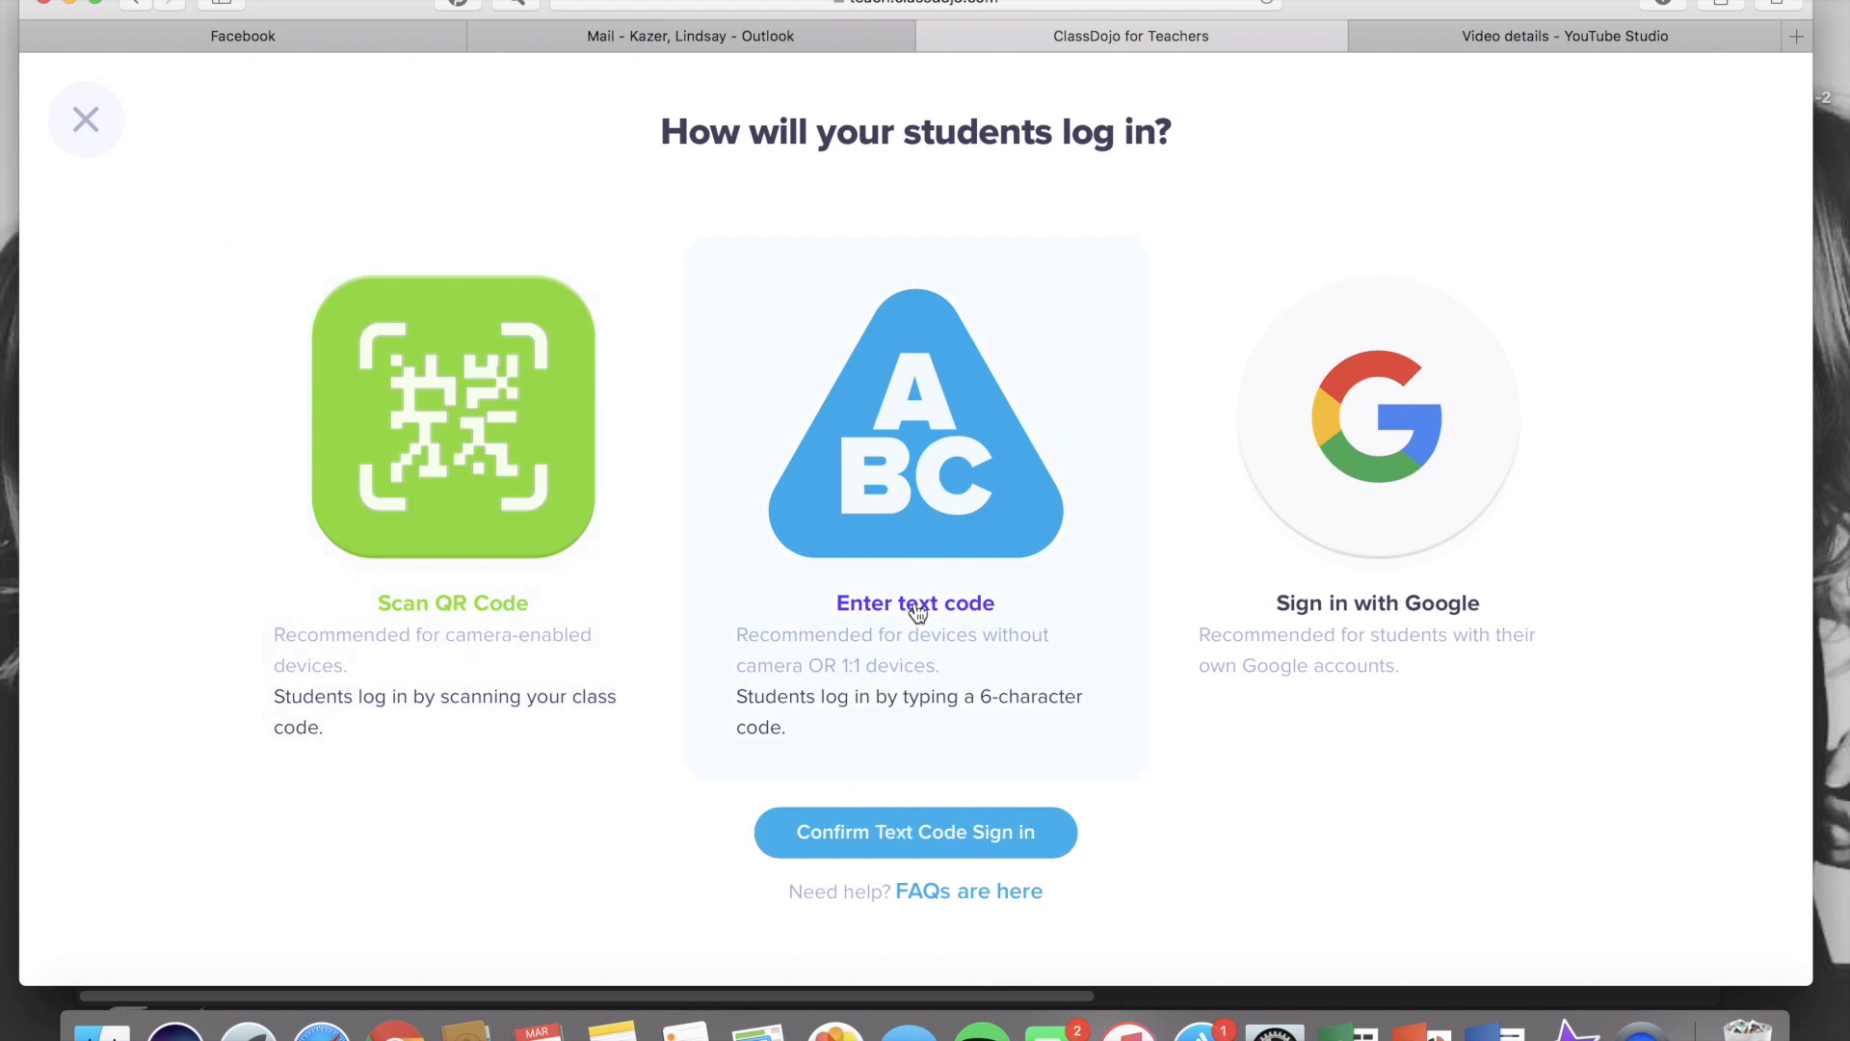
click(908, 841)
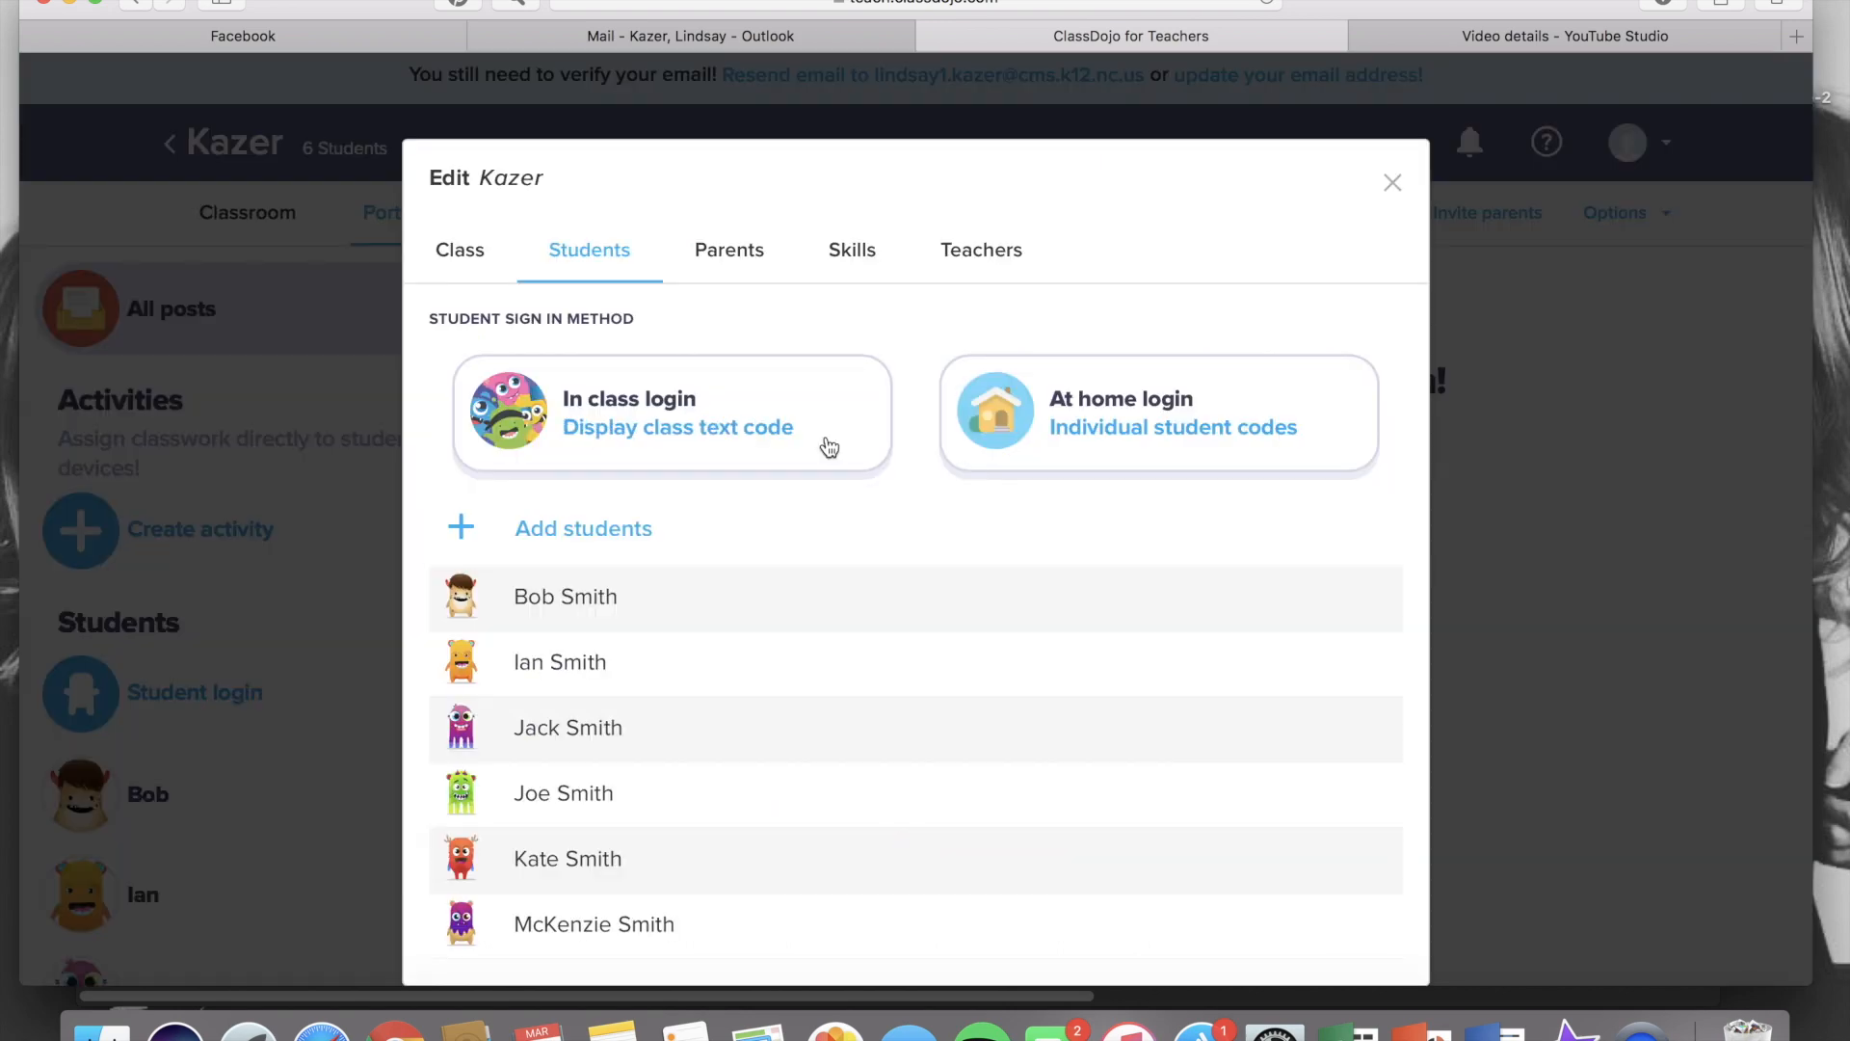
click(753, 422)
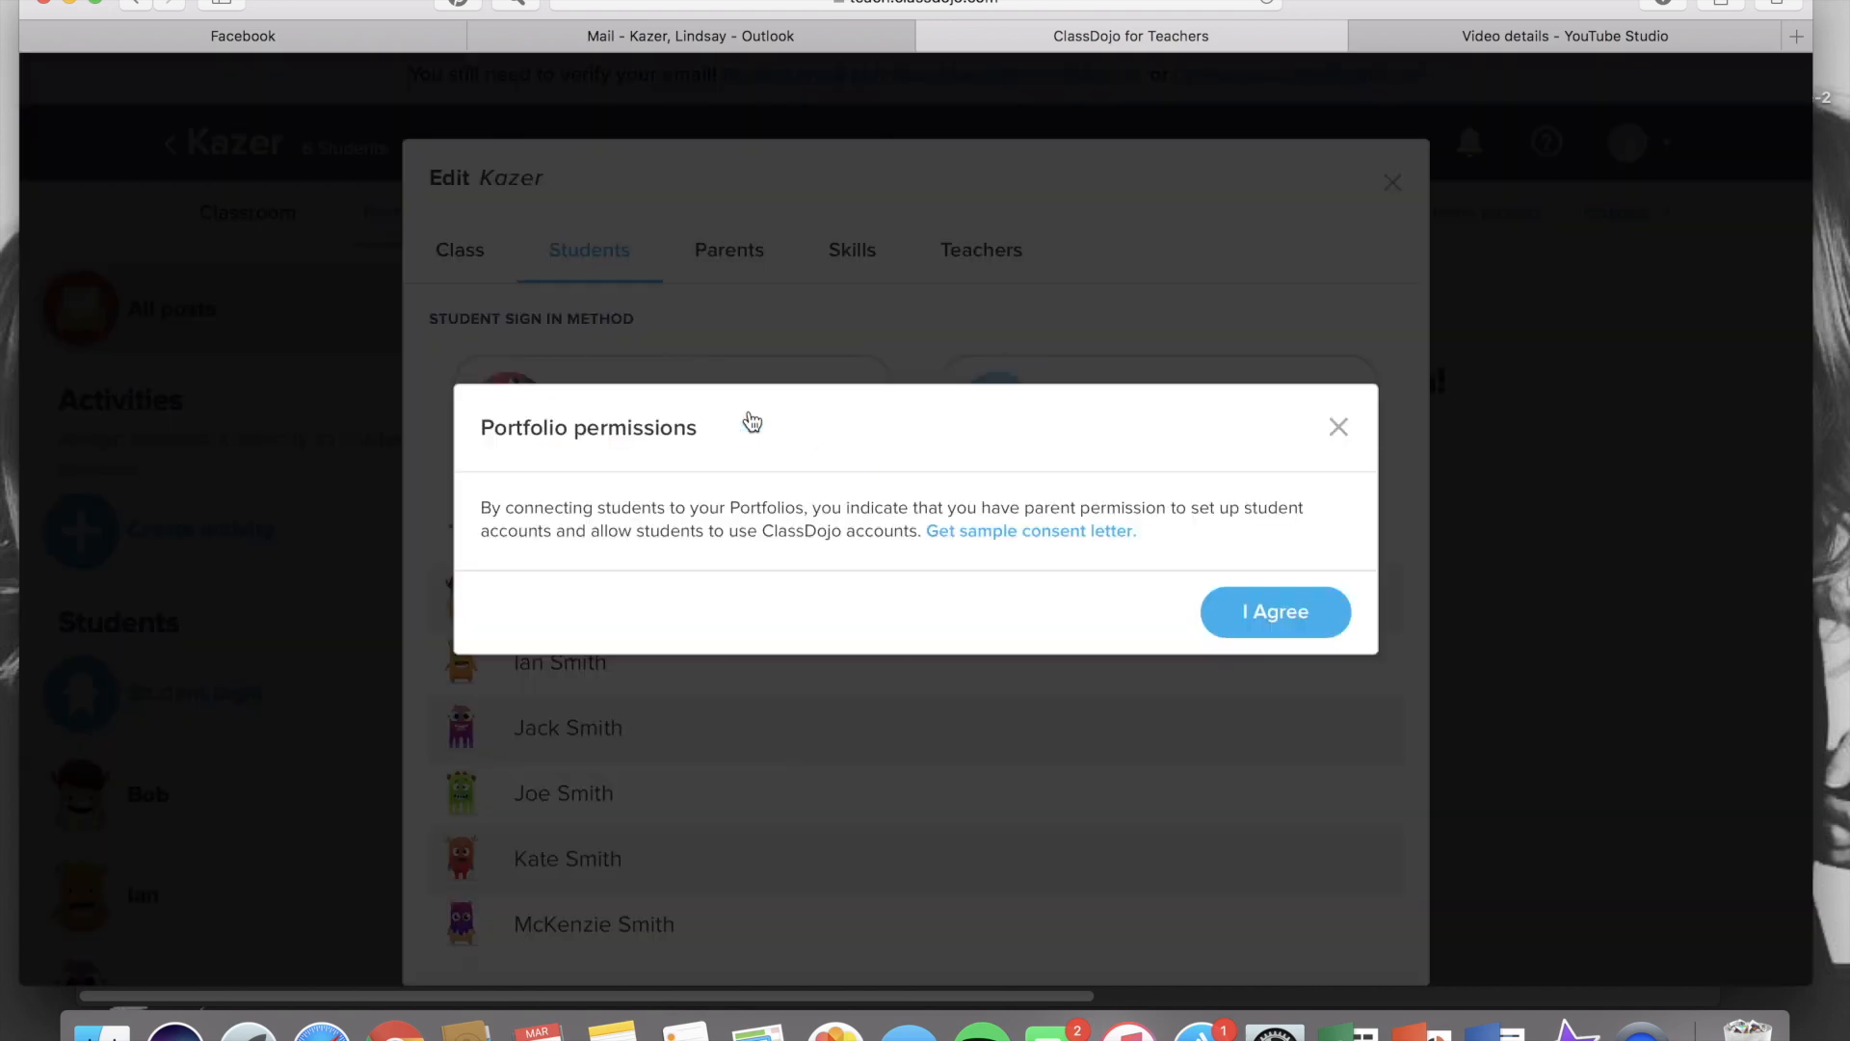
click(1296, 628)
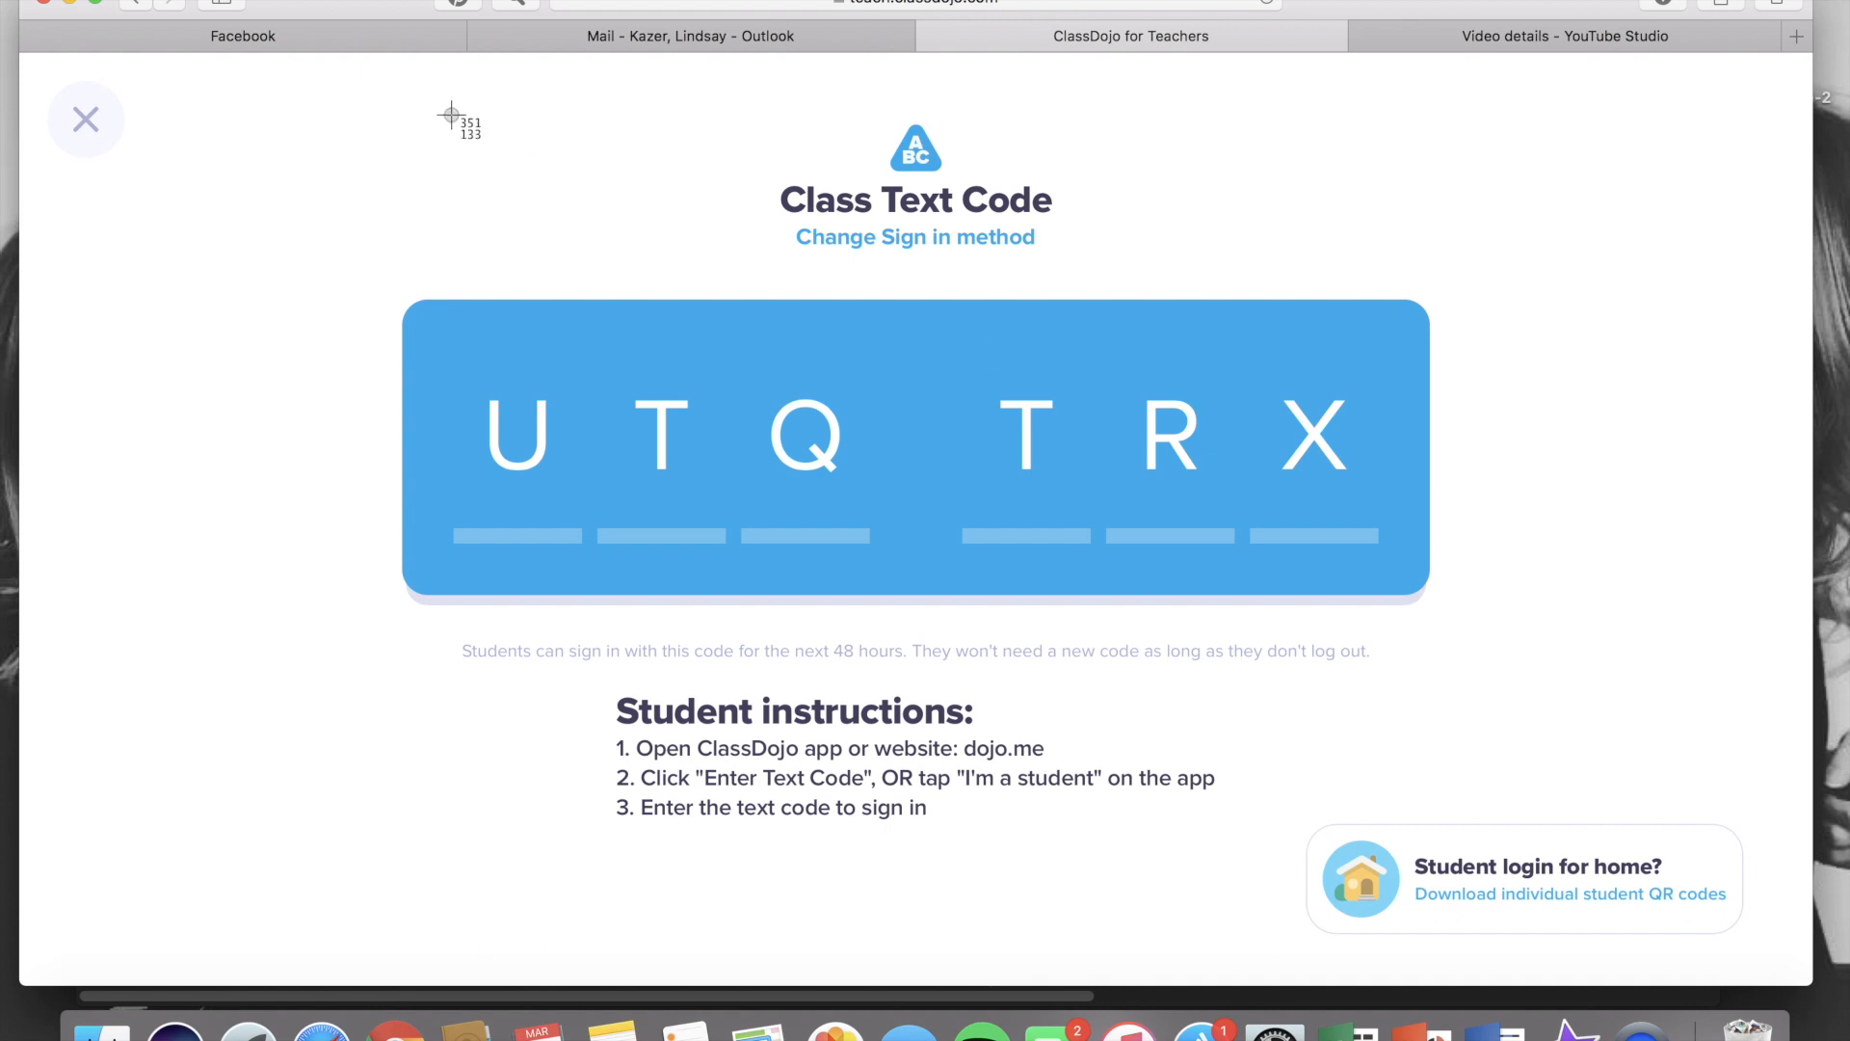
Take a screenshot of the class text code page and close the login settings
drag(347, 252, 1600, 843)
click(89, 120)
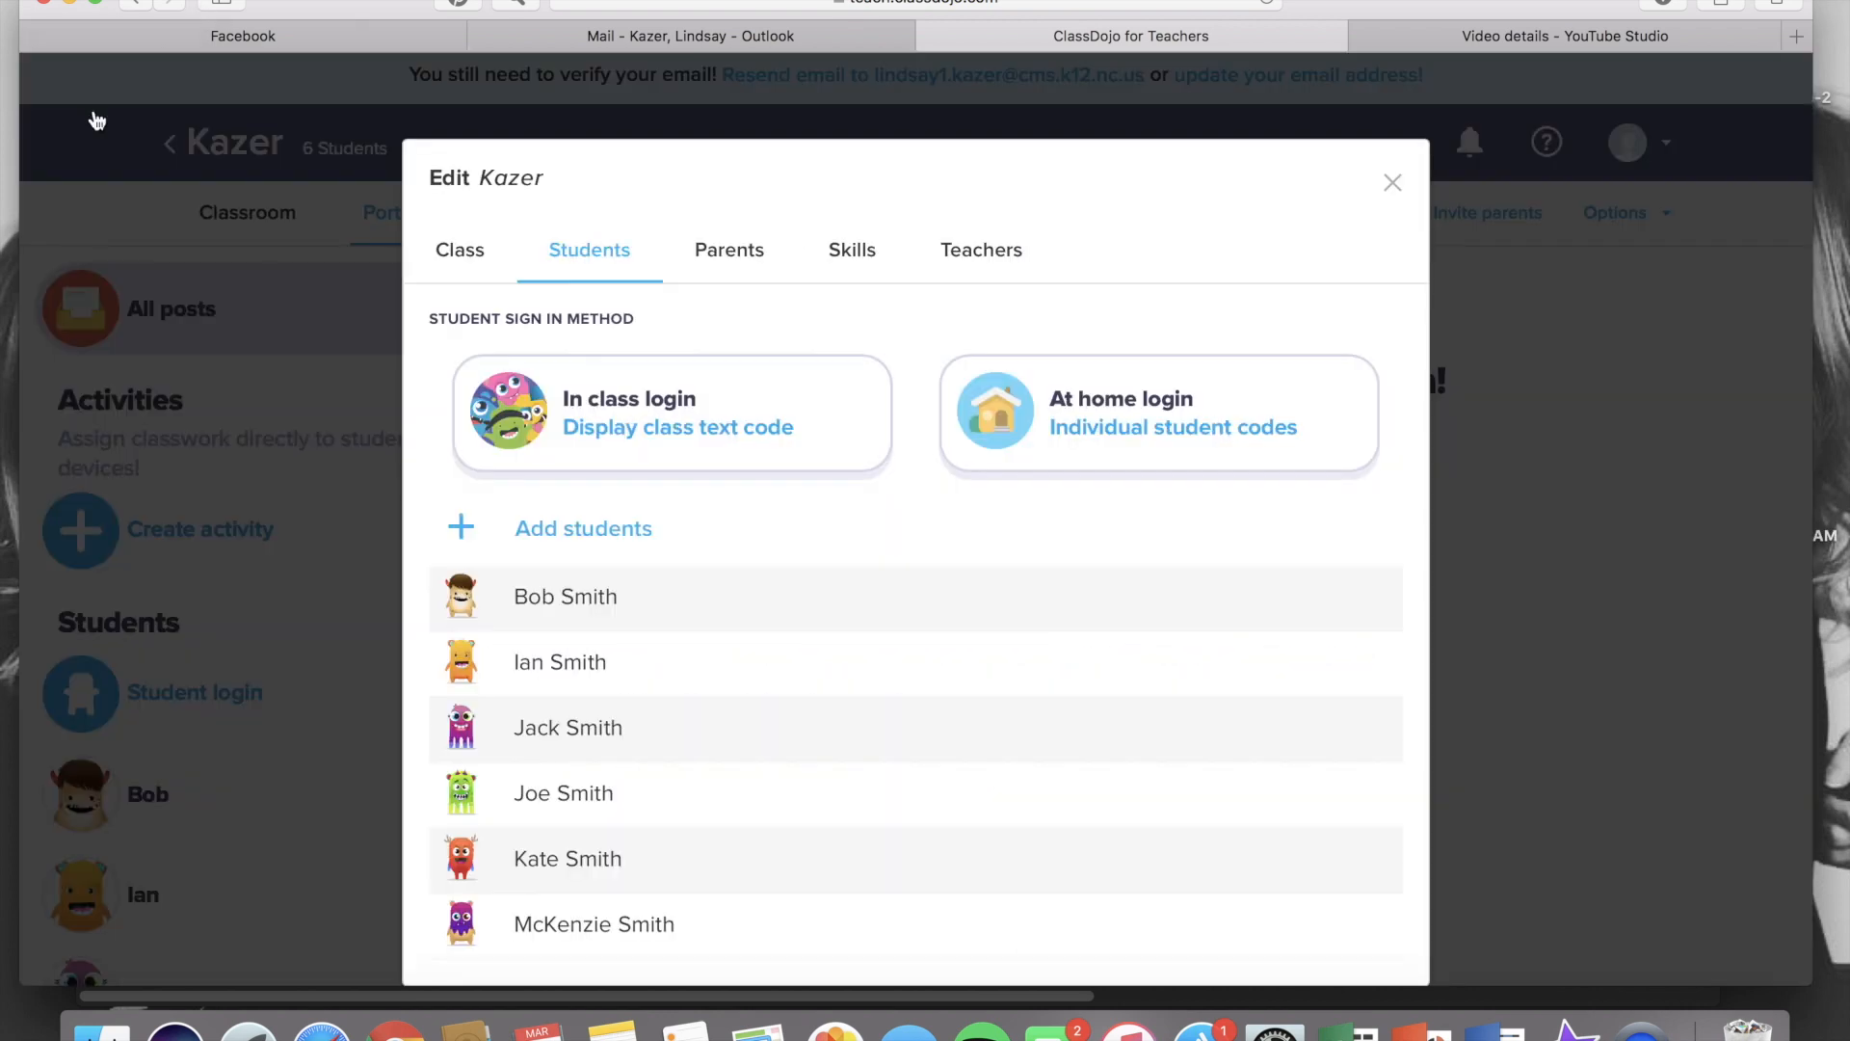
click(1386, 179)
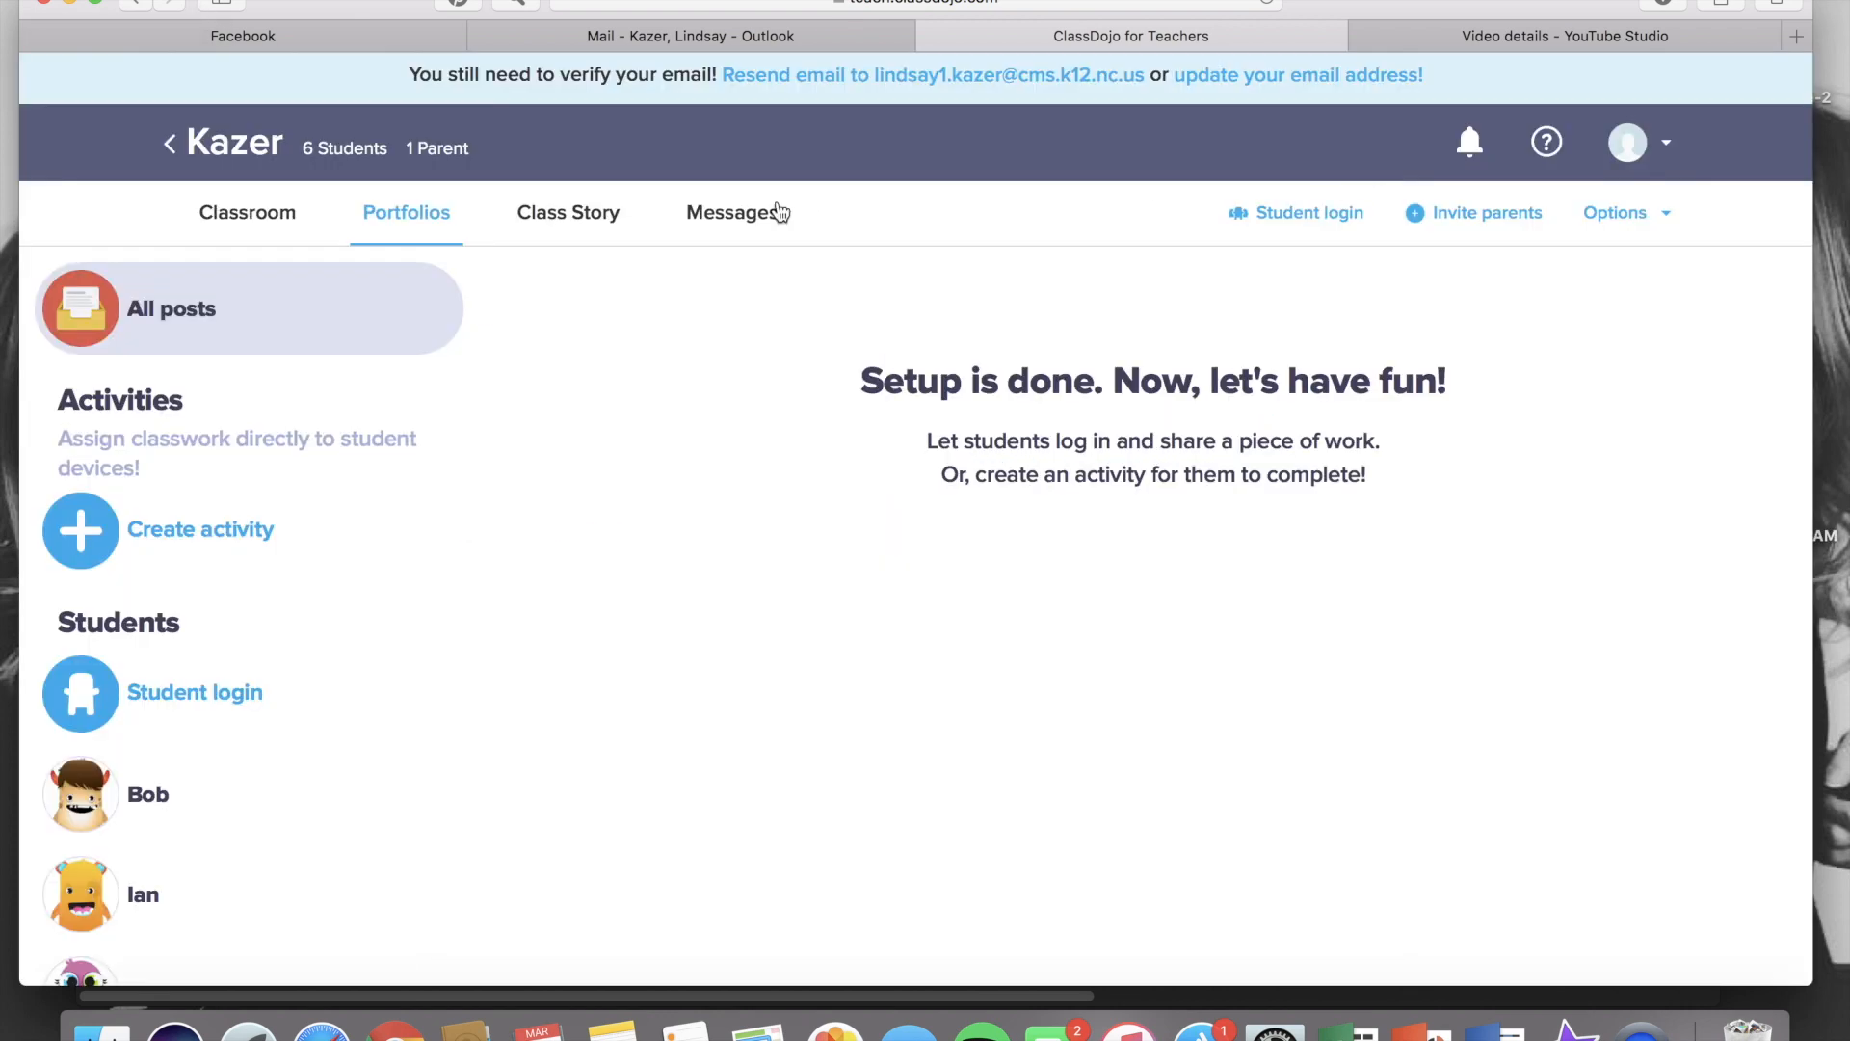
Attach the class text code screenshot as a photo to a new Class Story post
click(571, 189)
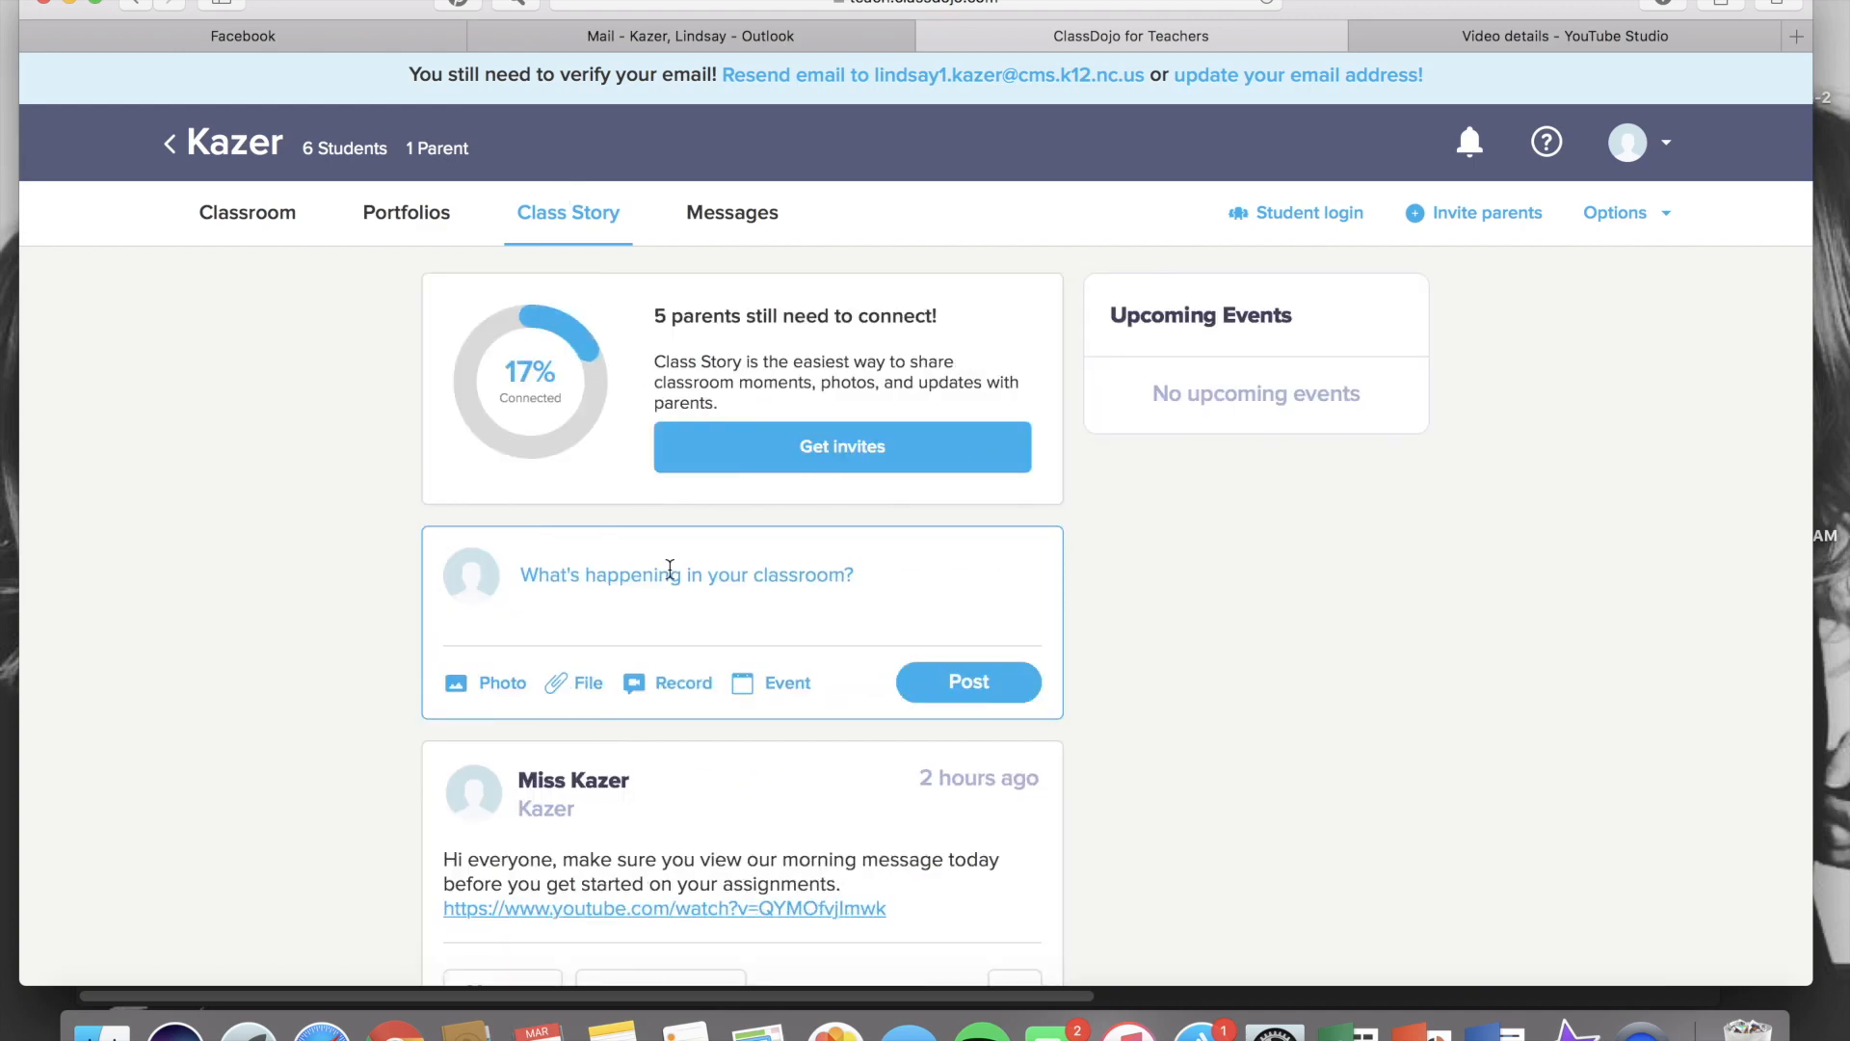
click(501, 686)
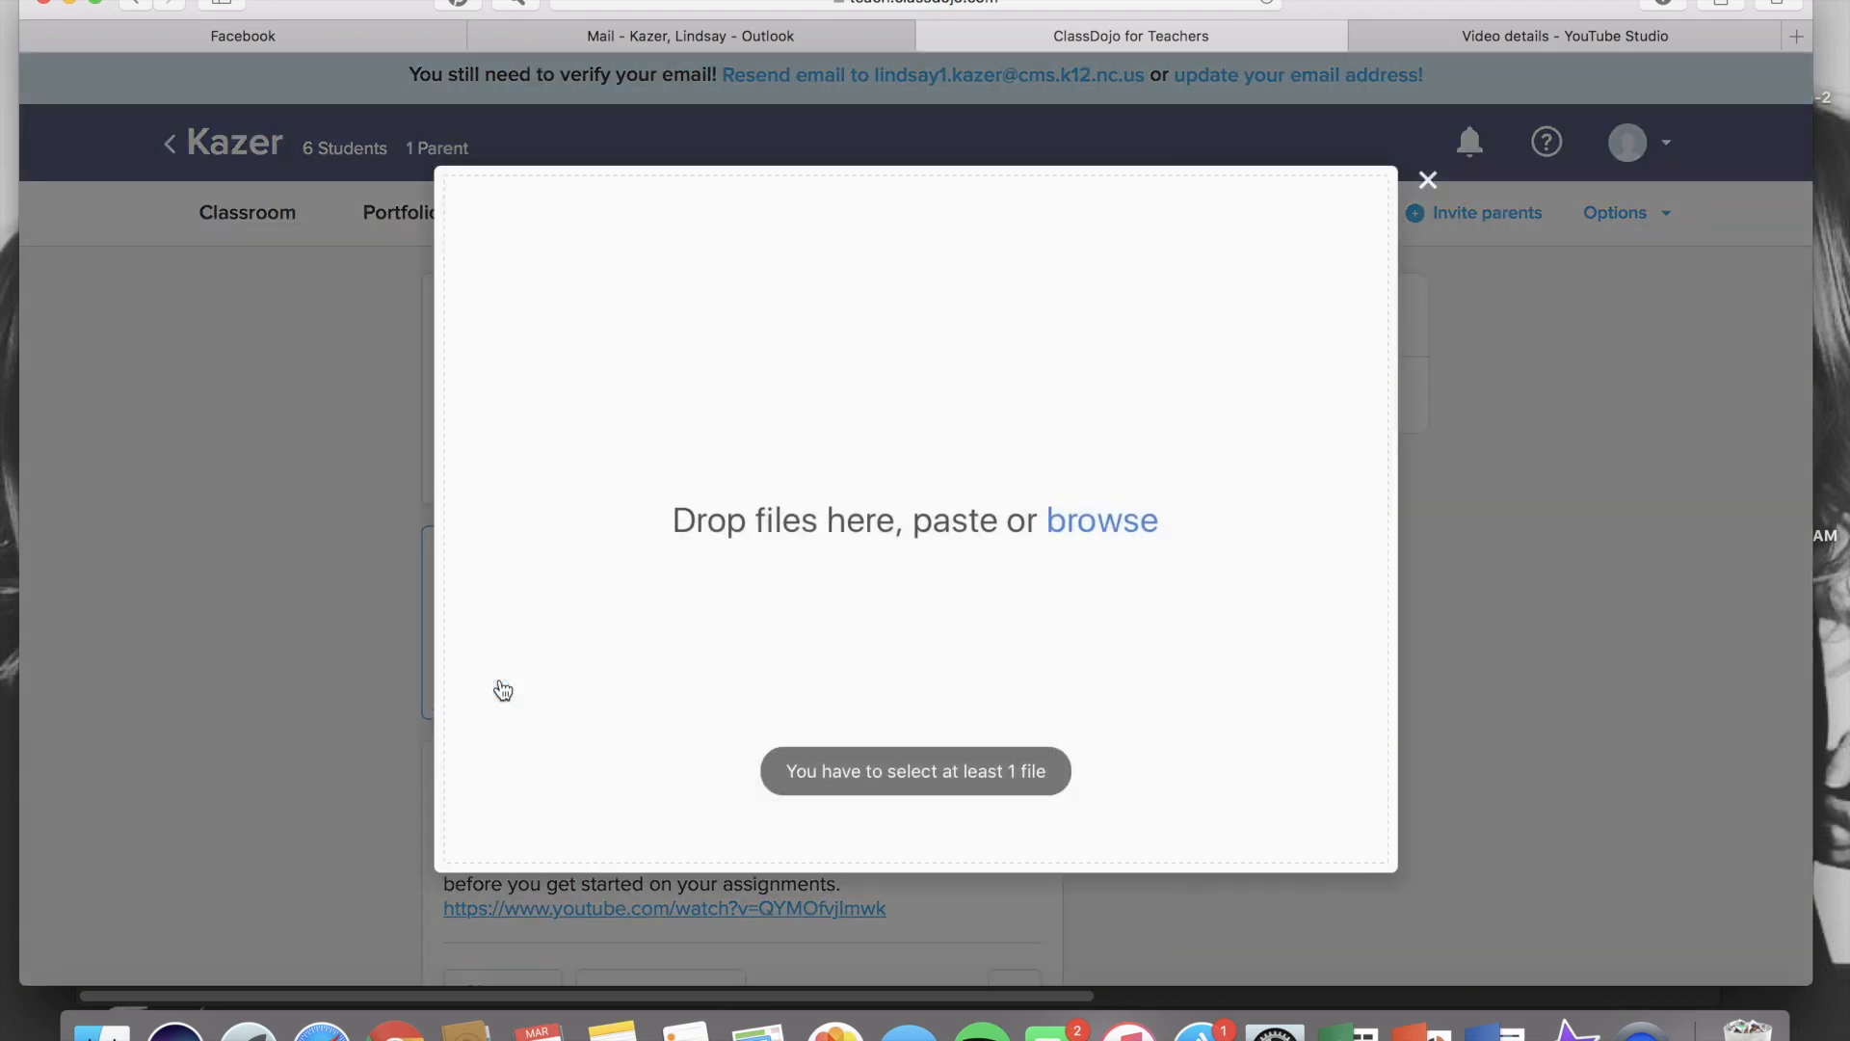
drag(1510, 2, 1450, 2)
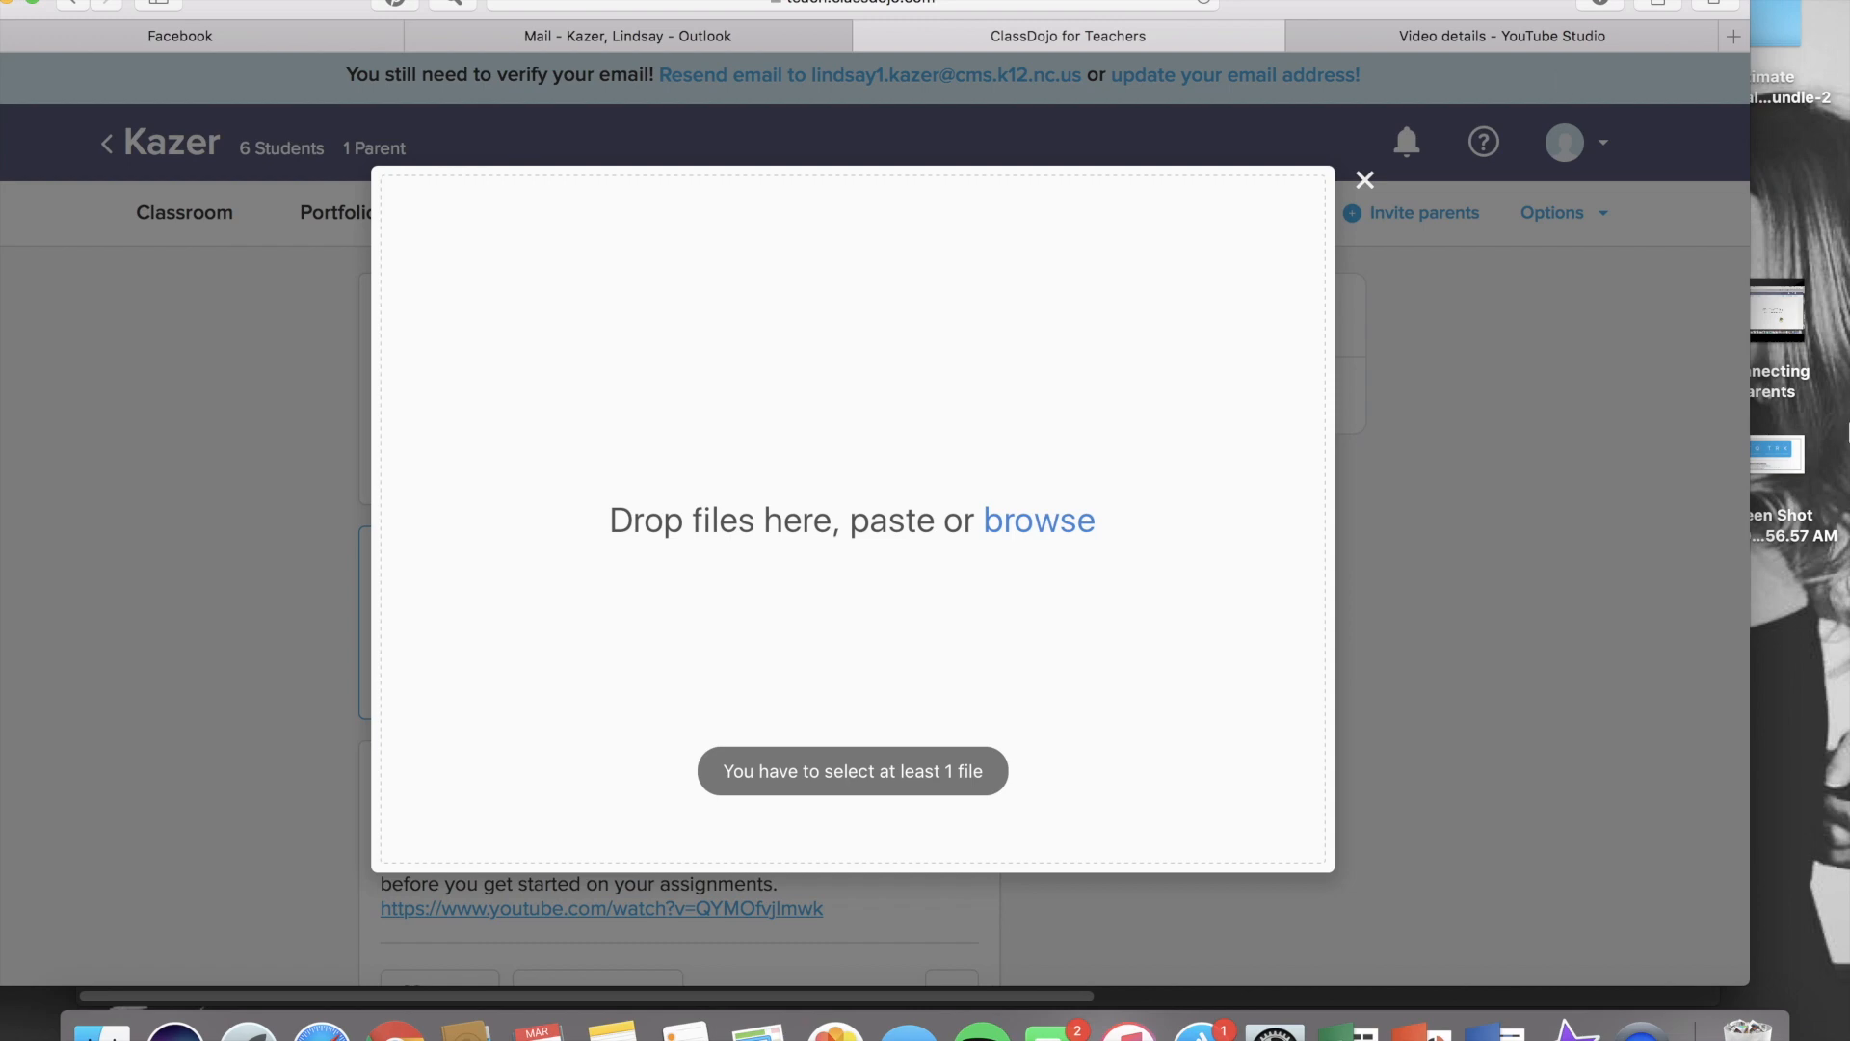
right_click(1786, 443)
click(1786, 443)
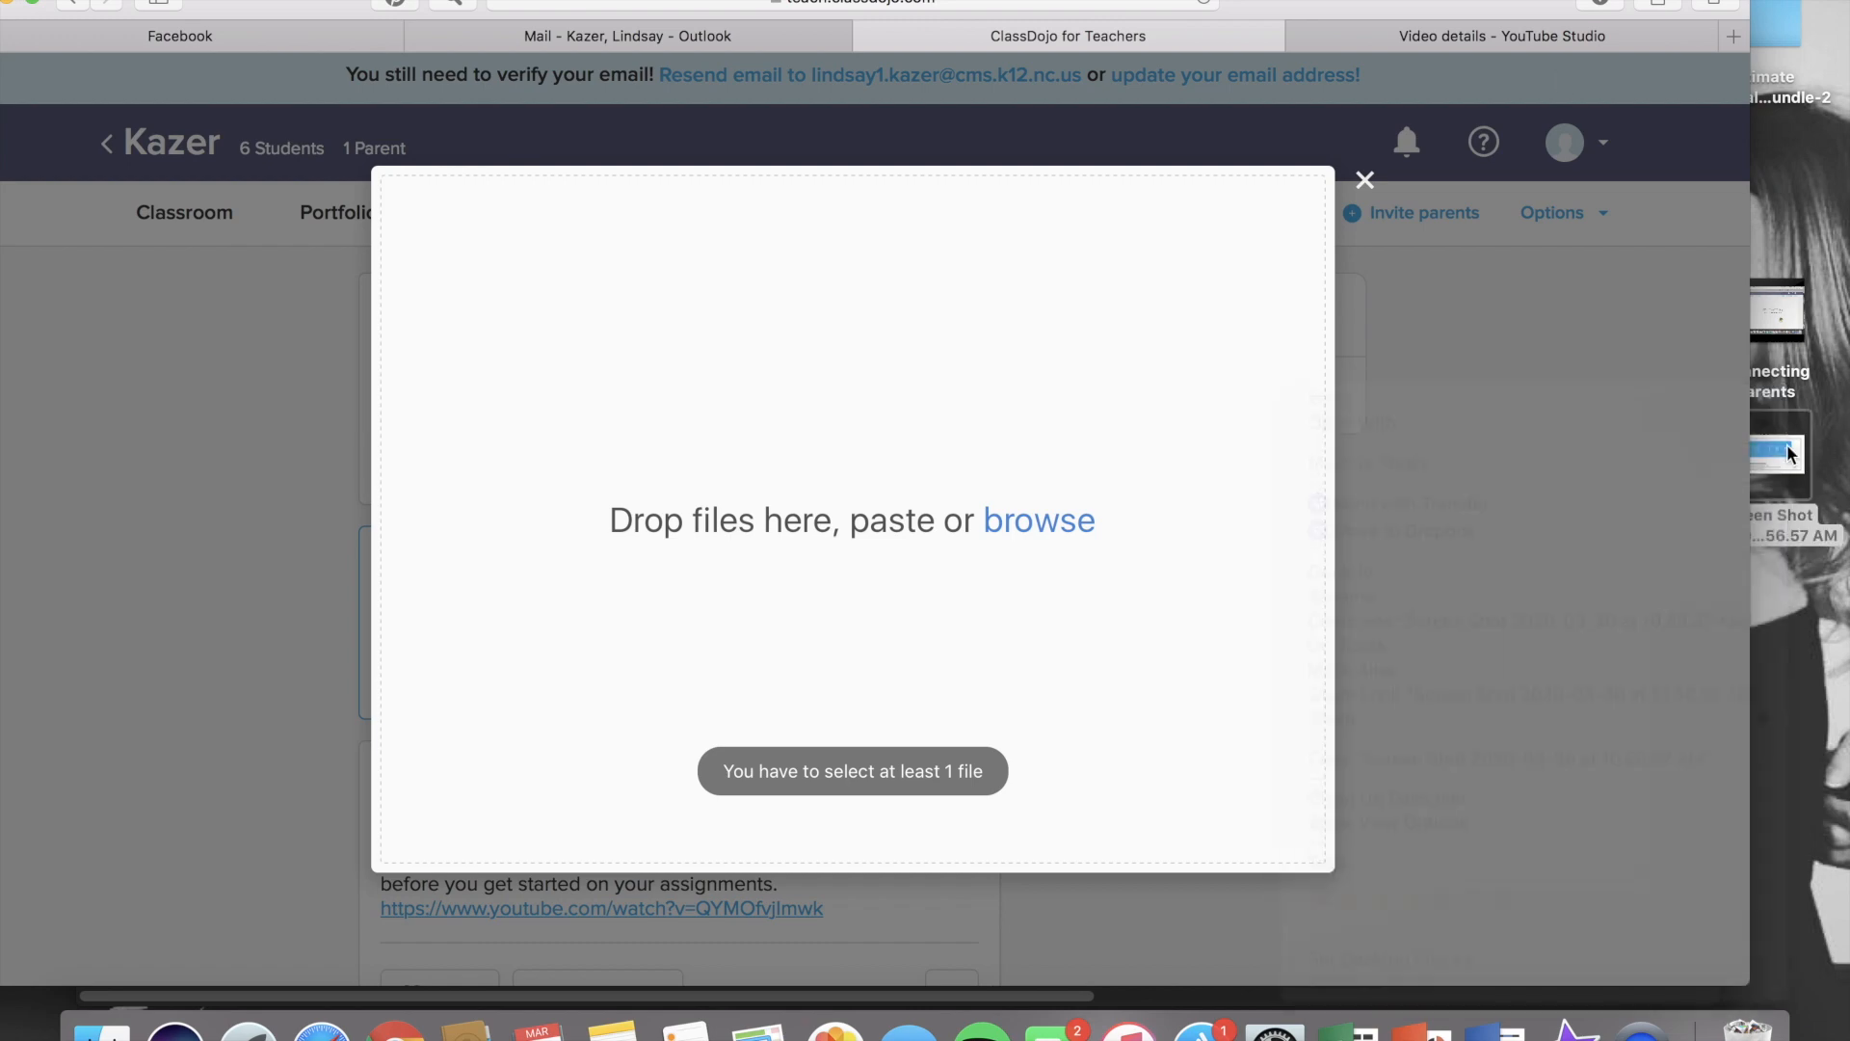
drag(1787, 443, 1004, 501)
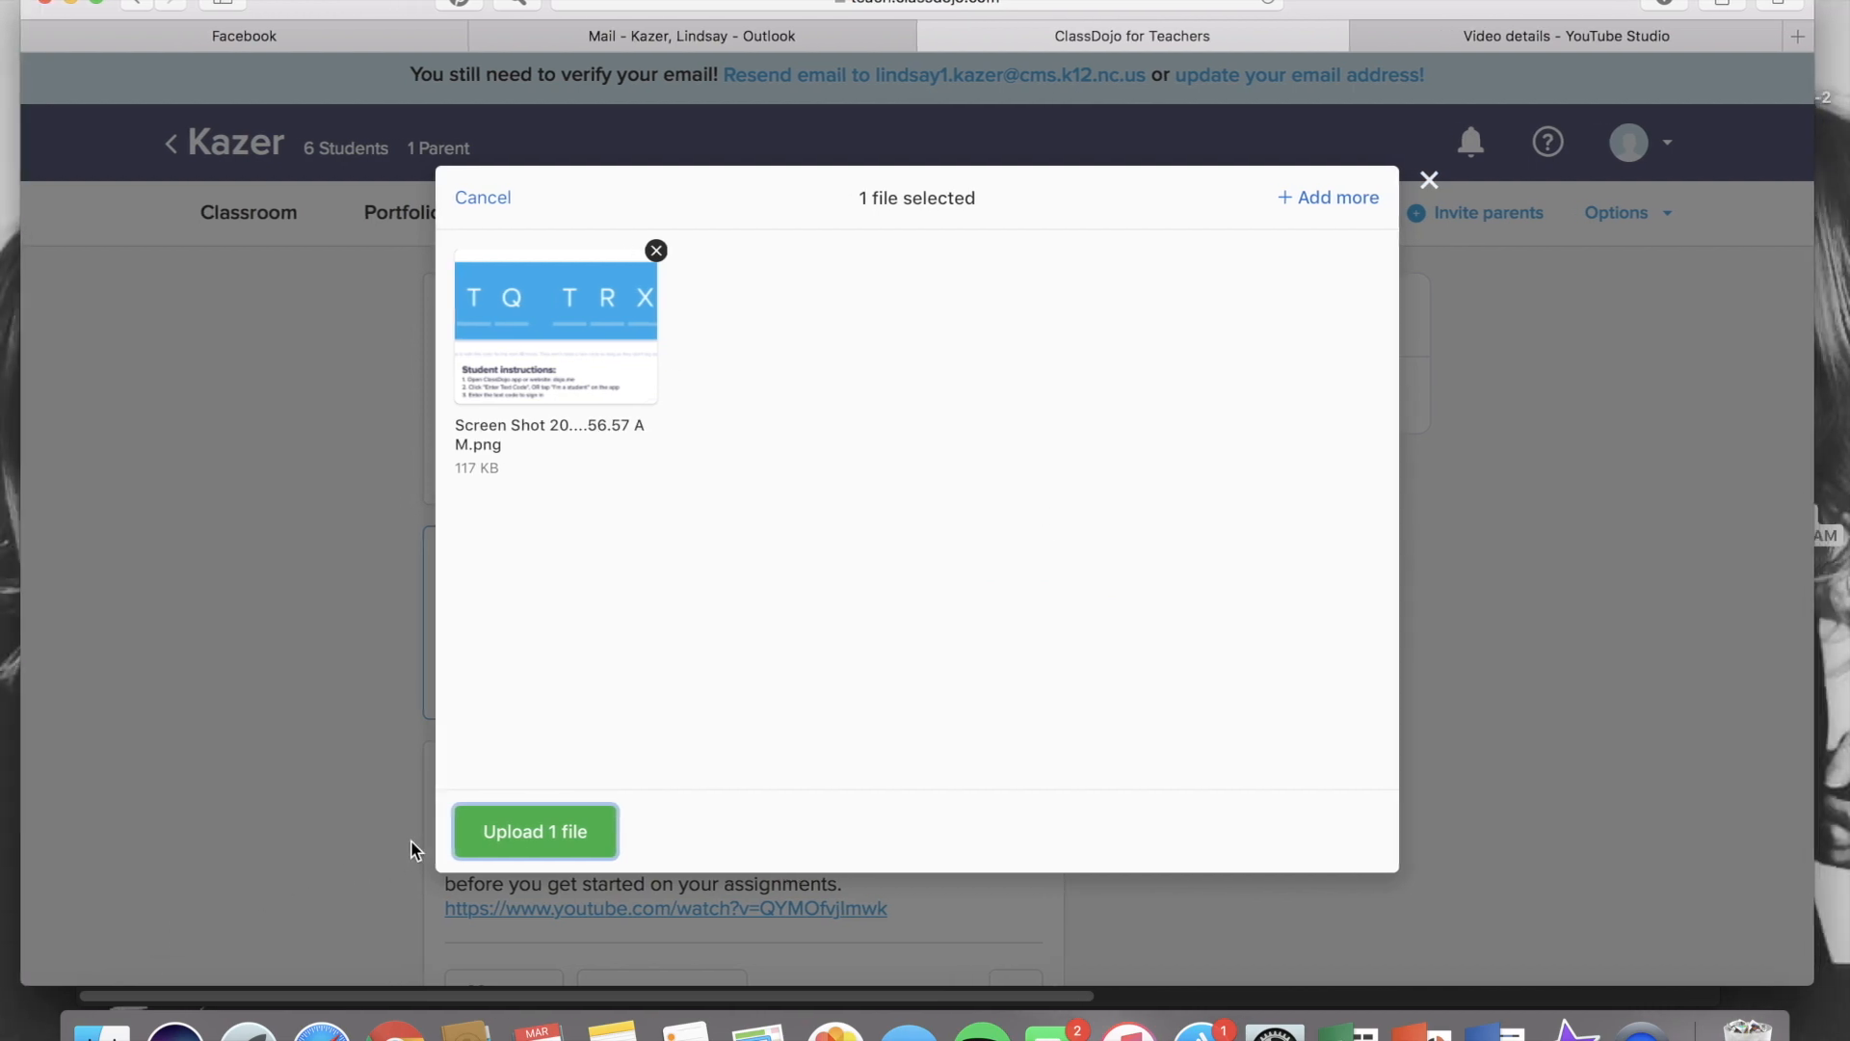
click(497, 835)
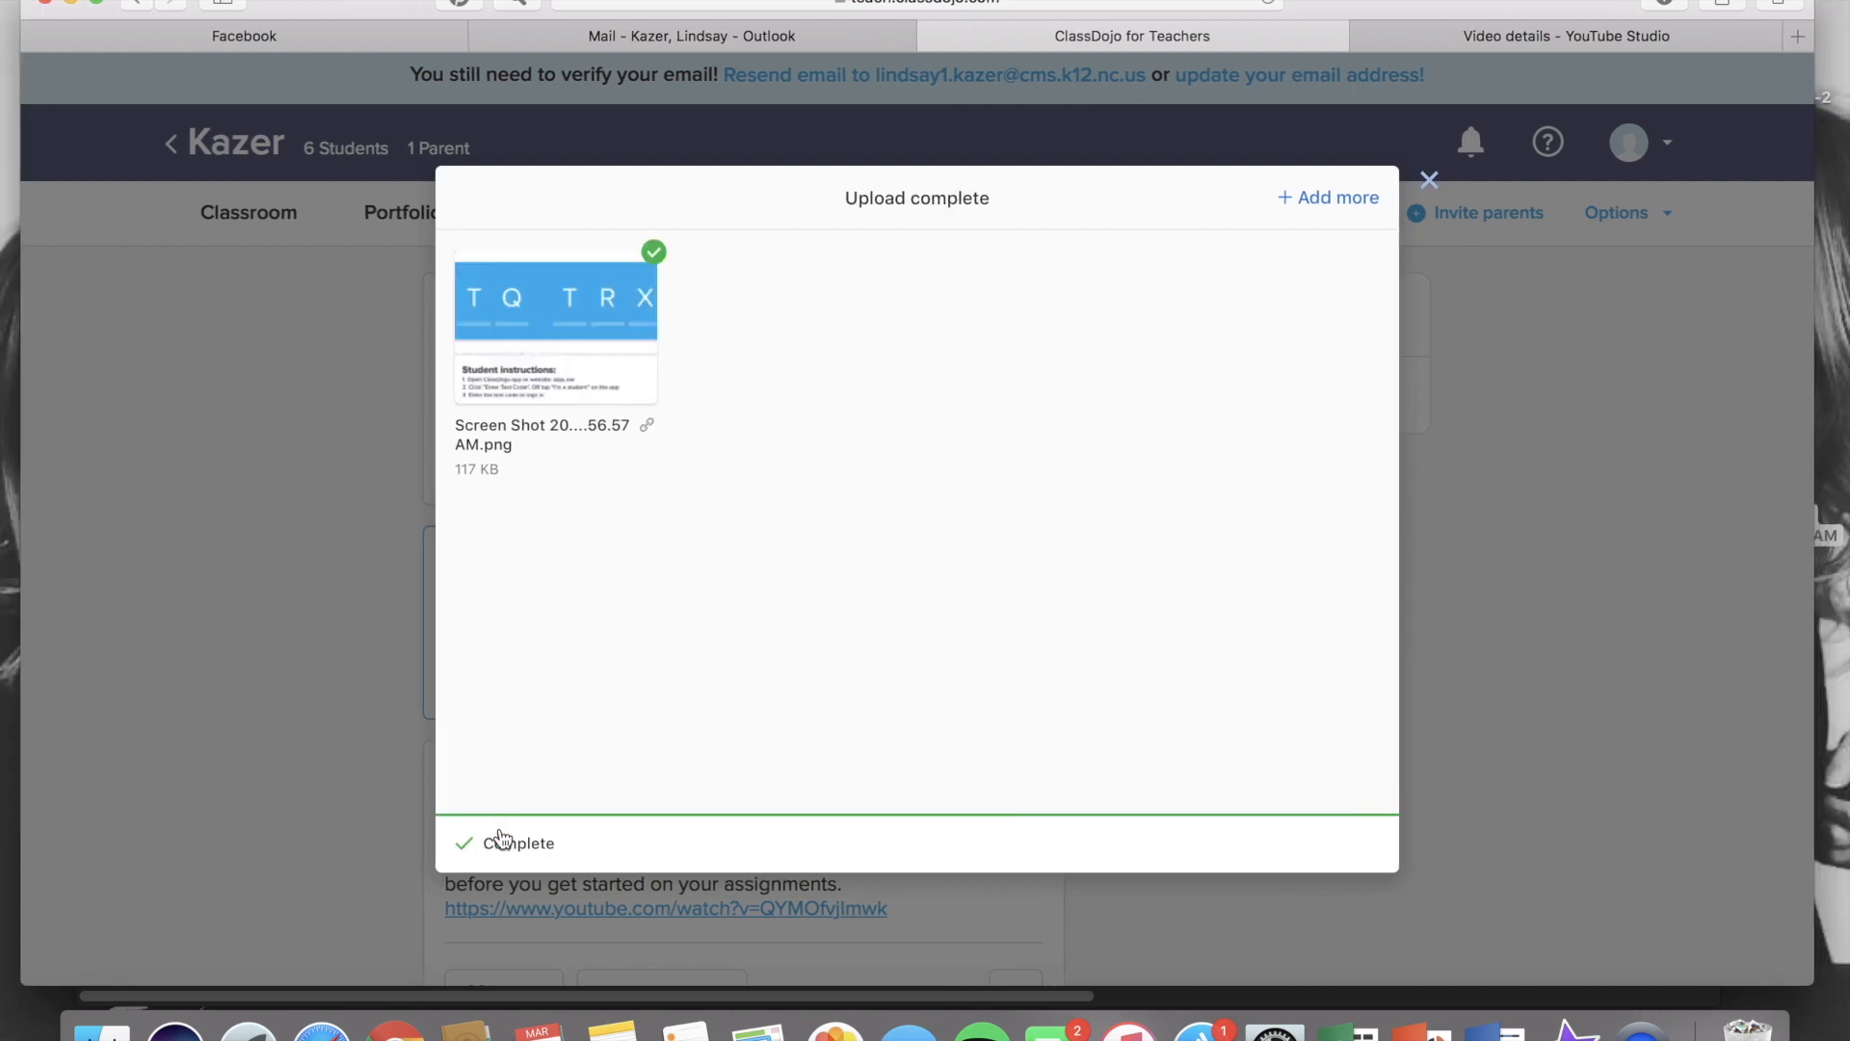
click(500, 840)
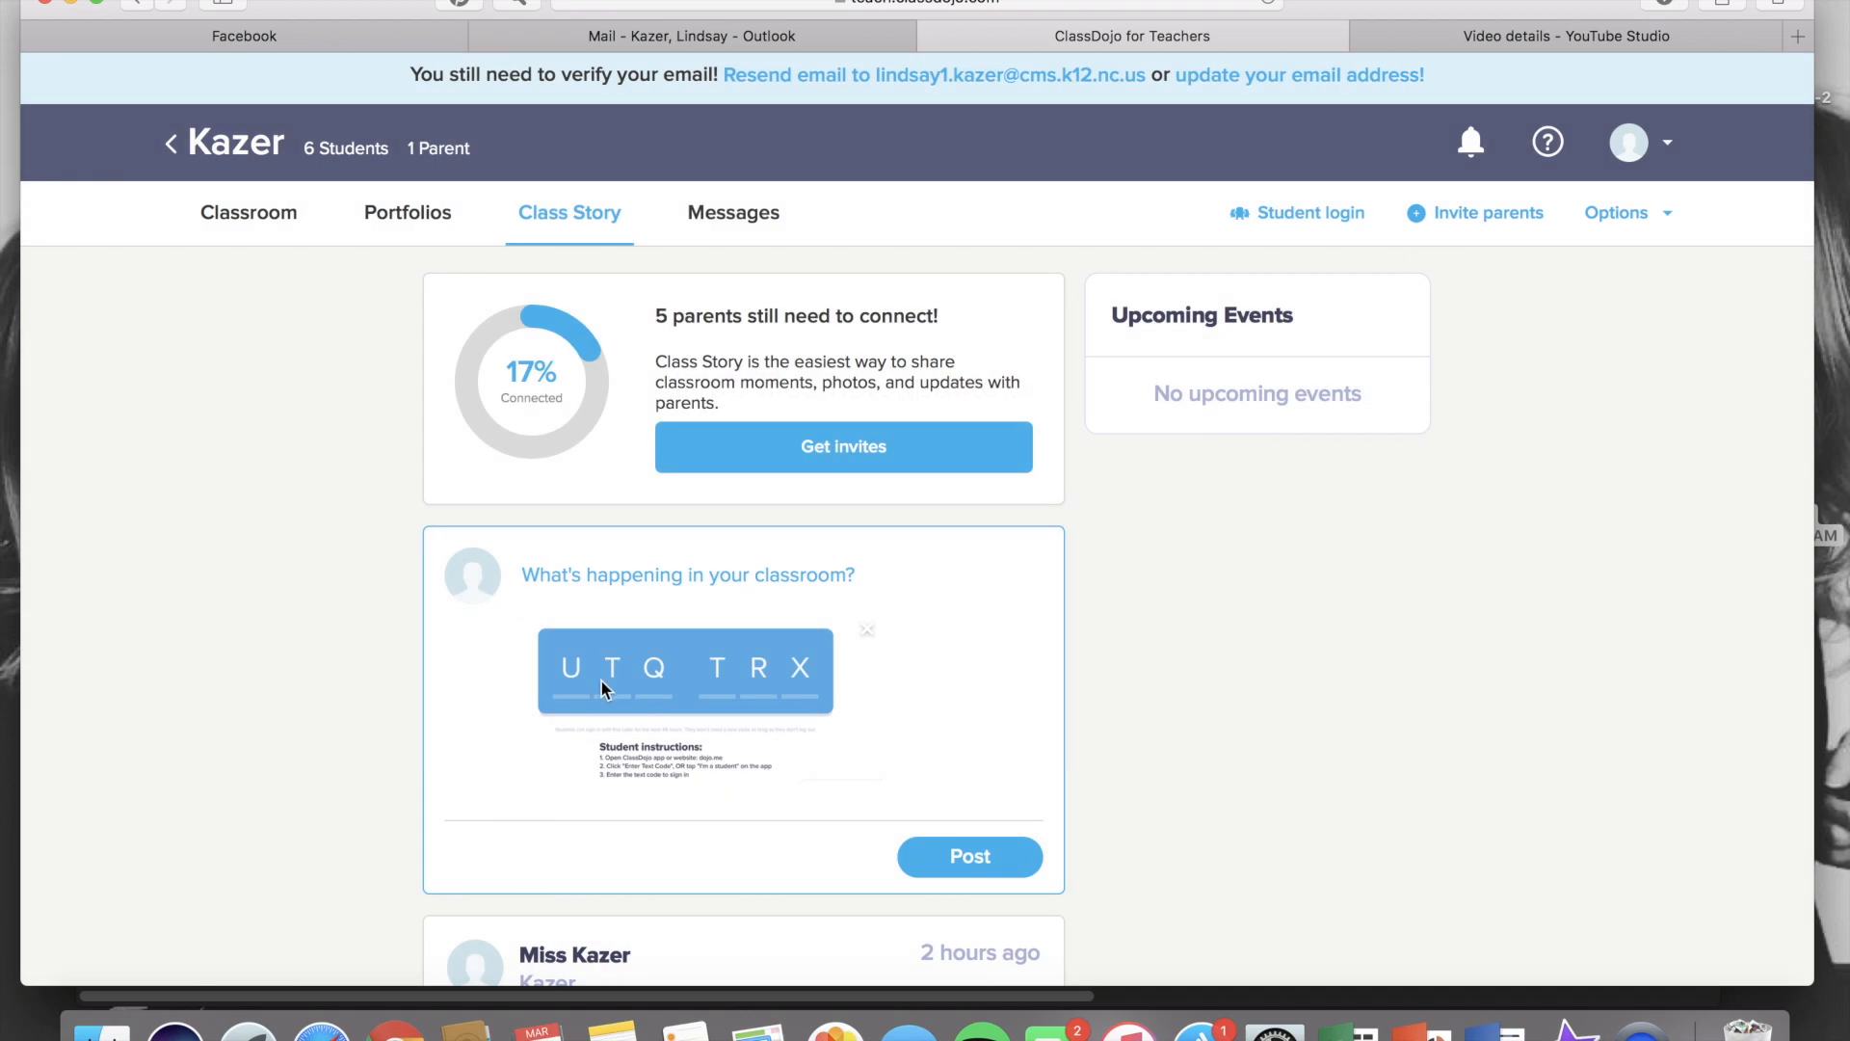
Write 'If you need to connect your child to his/her student portfolio, please use this code below. Thanks!' and post it
click(635, 579)
text(If you need to con)
text(nect you)
text(r child)
text( to his/her student po)
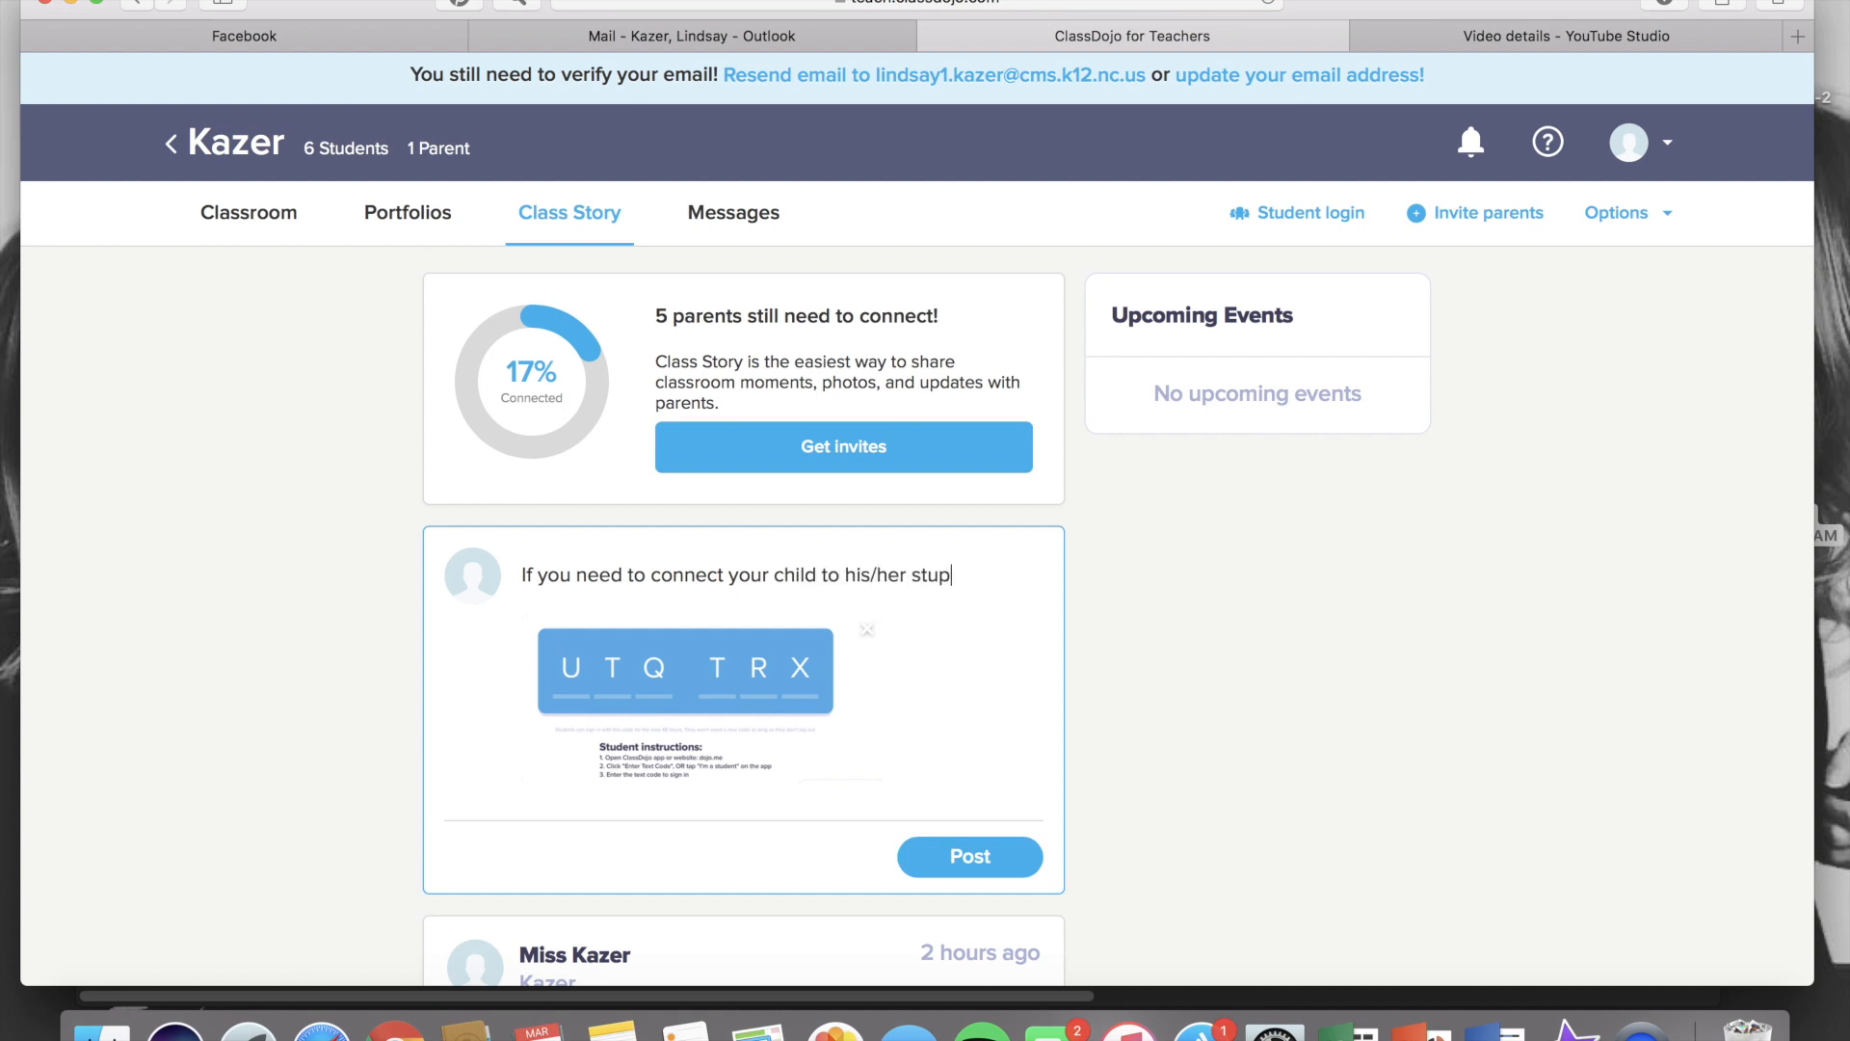
text(rtfo)
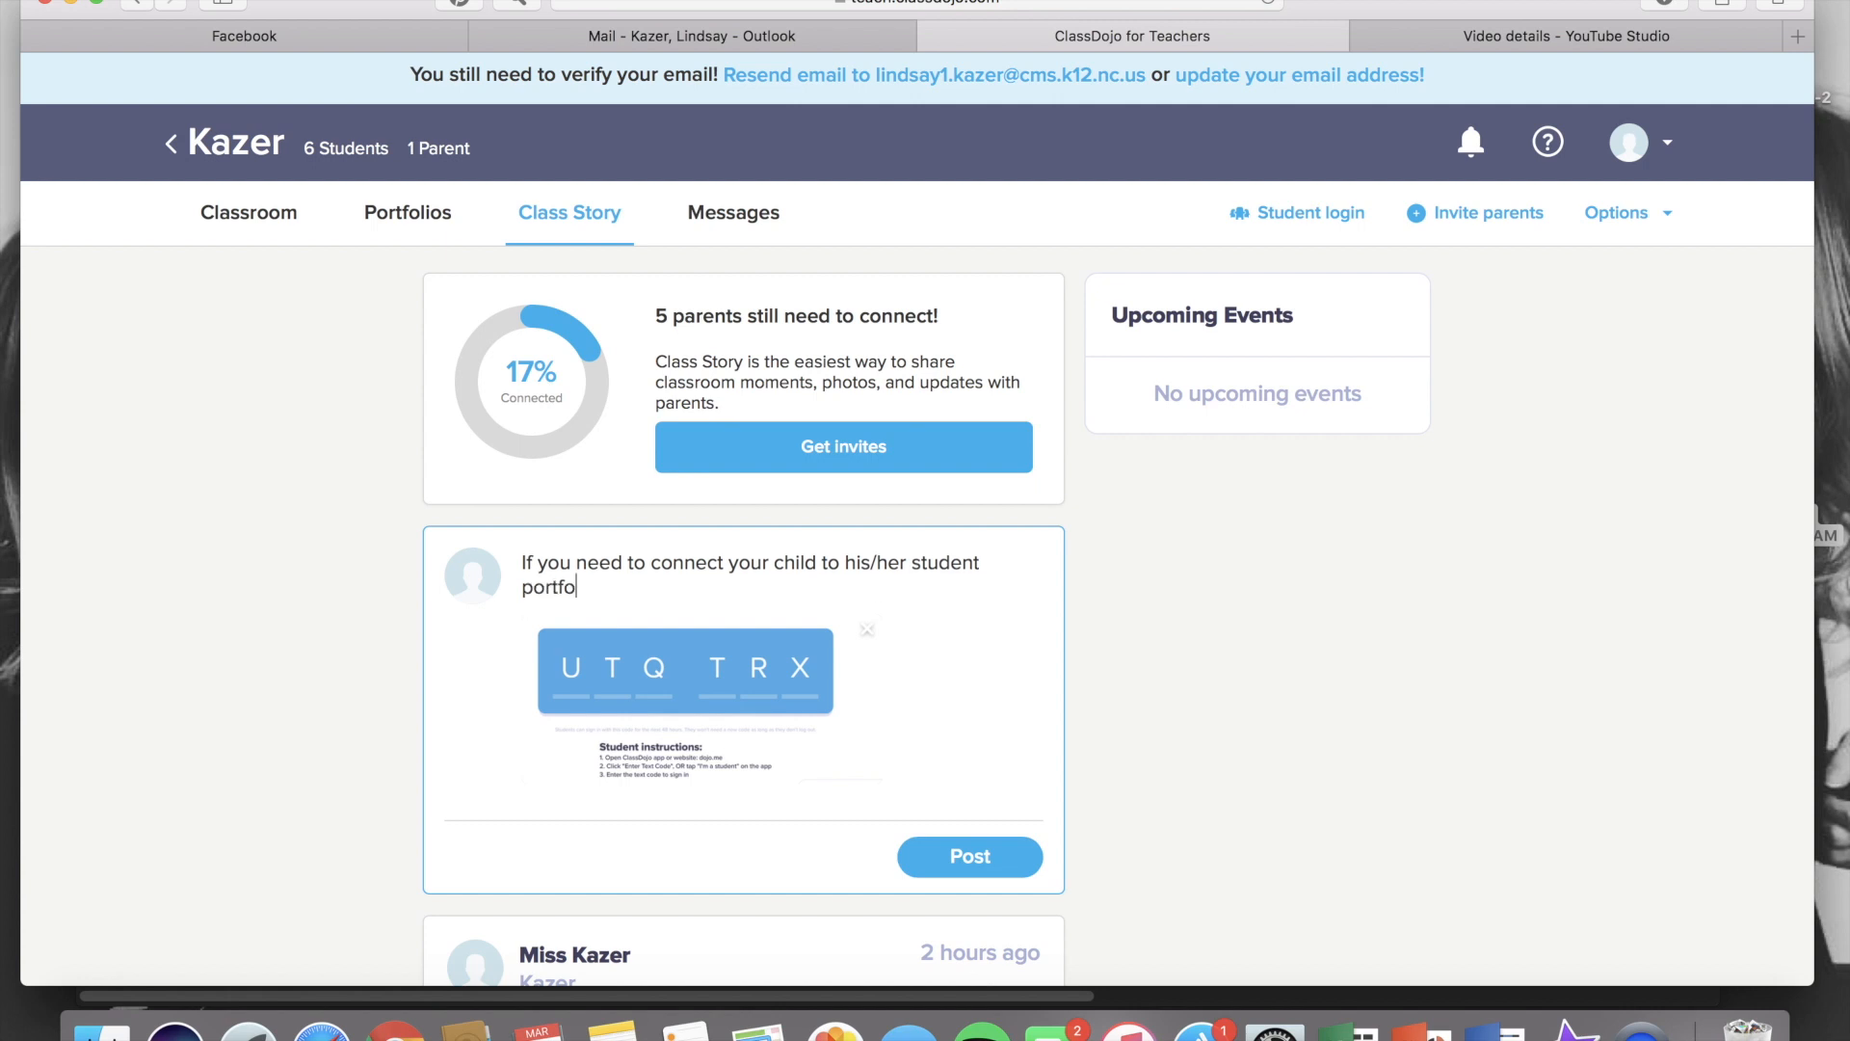
text(lio, please use this)
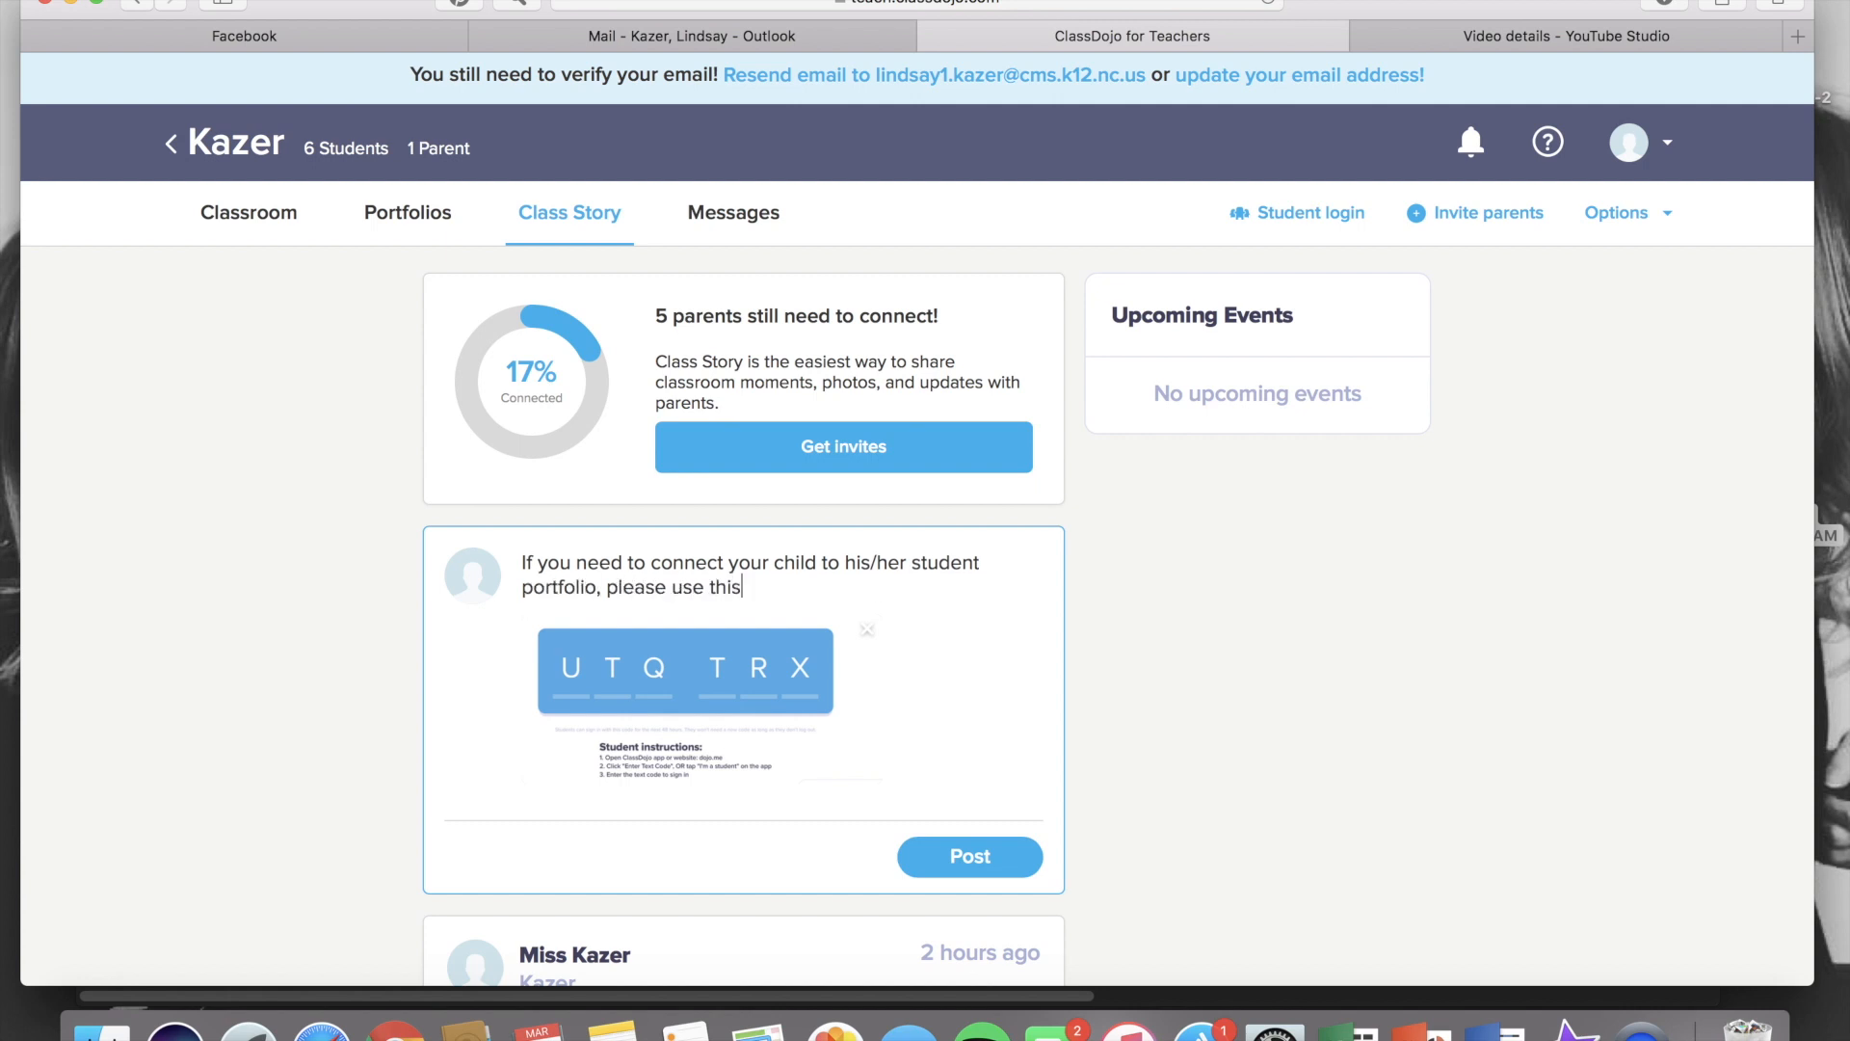
text( code below.  Thanks!)
click(972, 856)
View the posted code image at full size and close it
scroll(970, 867, down, 5)
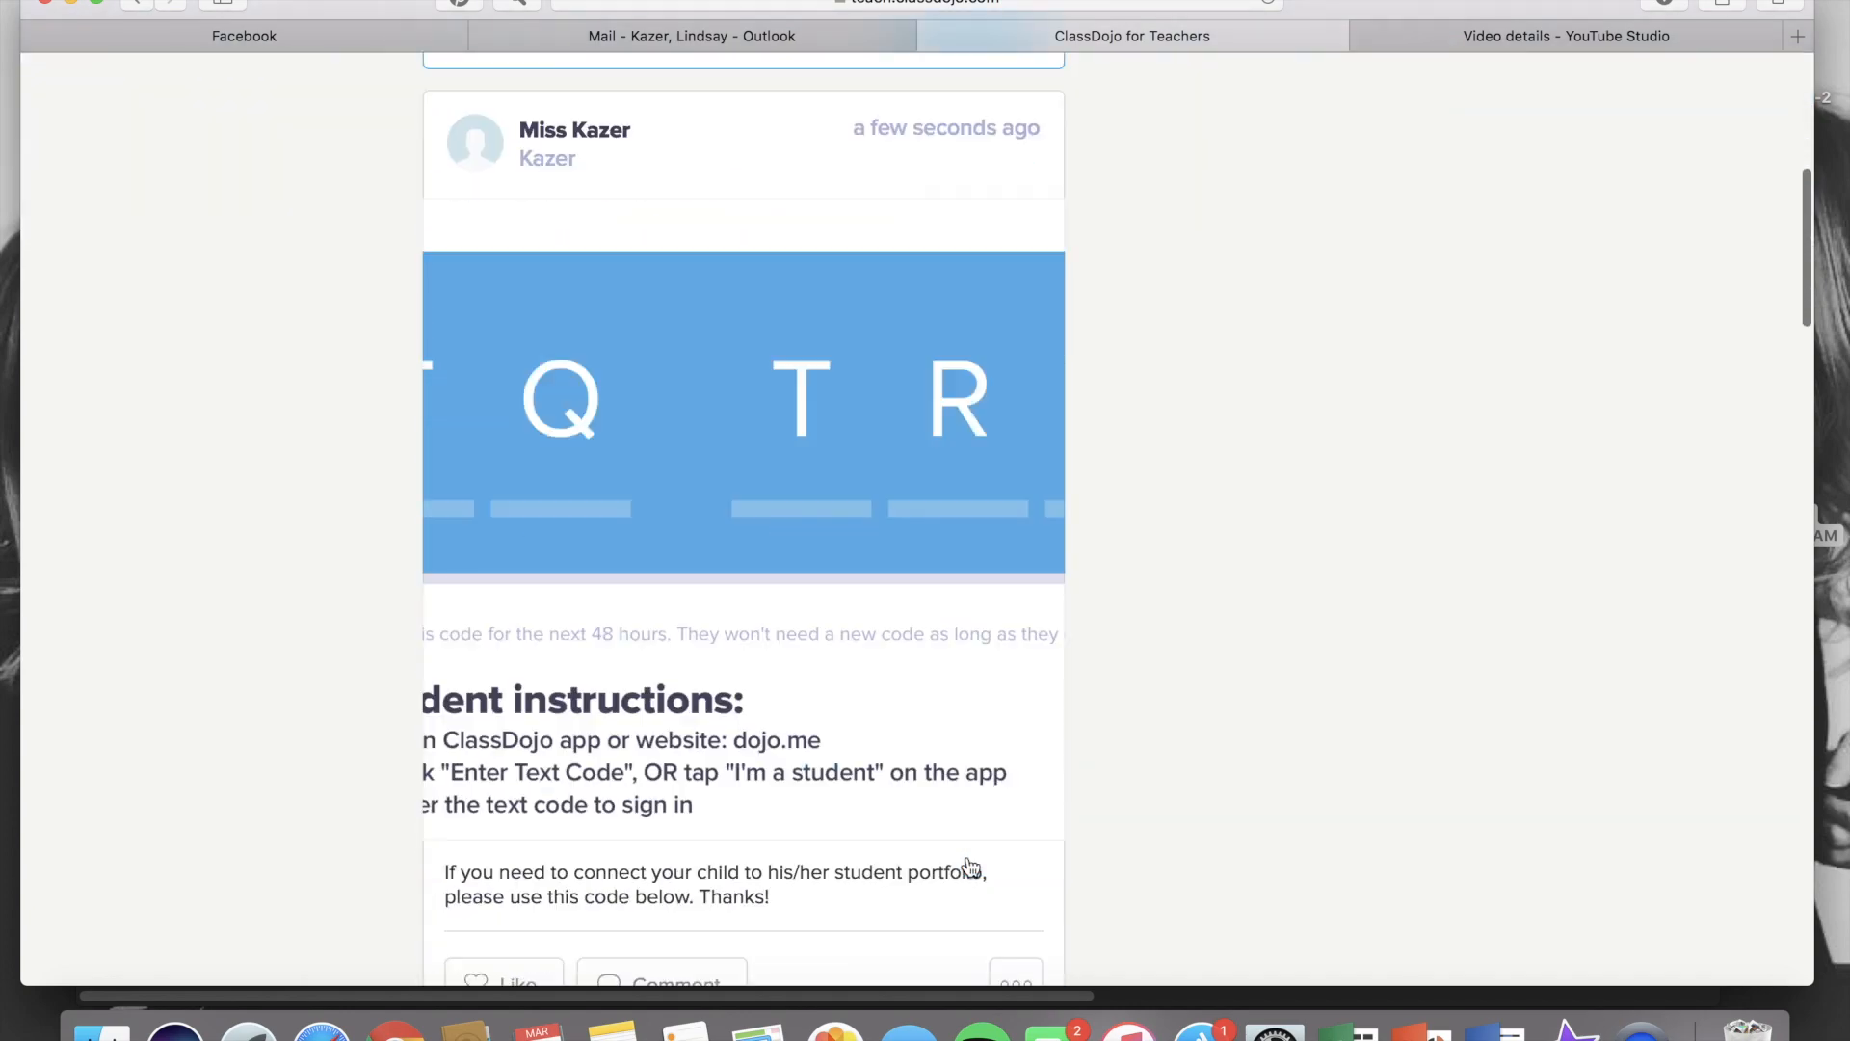
click(912, 575)
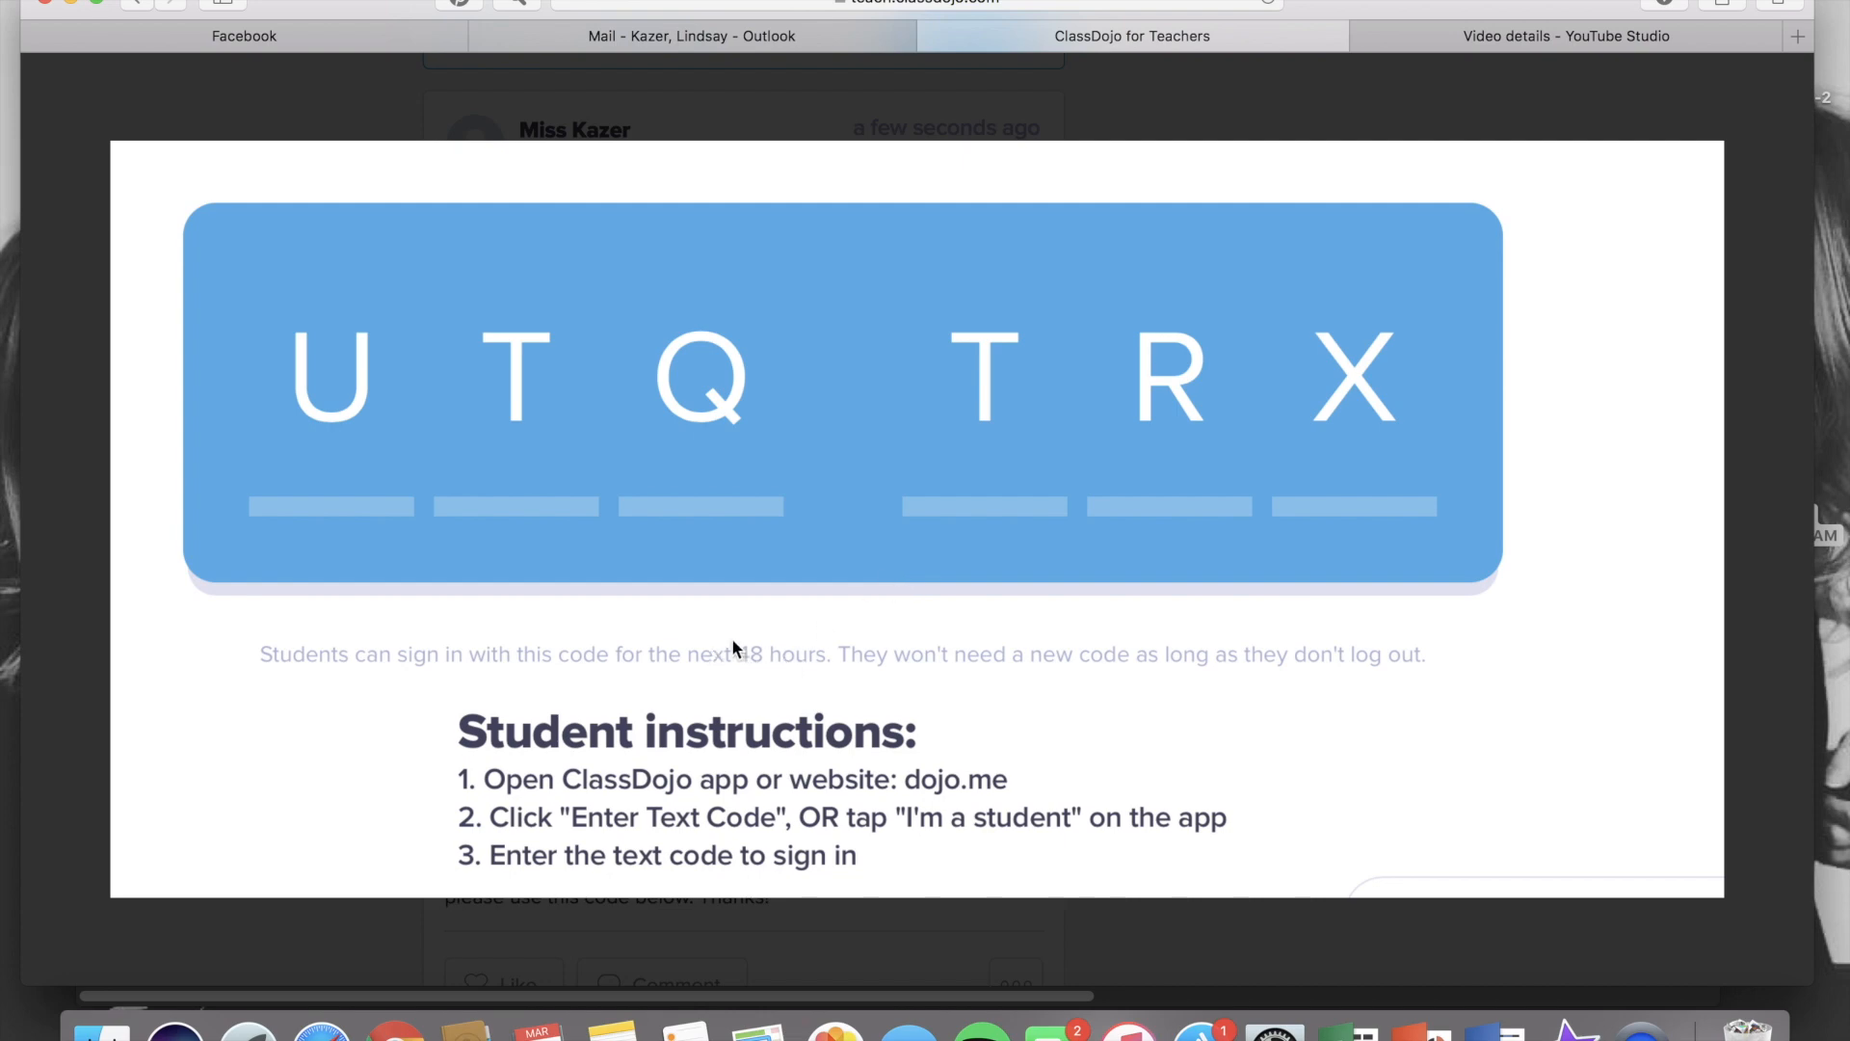
click(1743, 127)
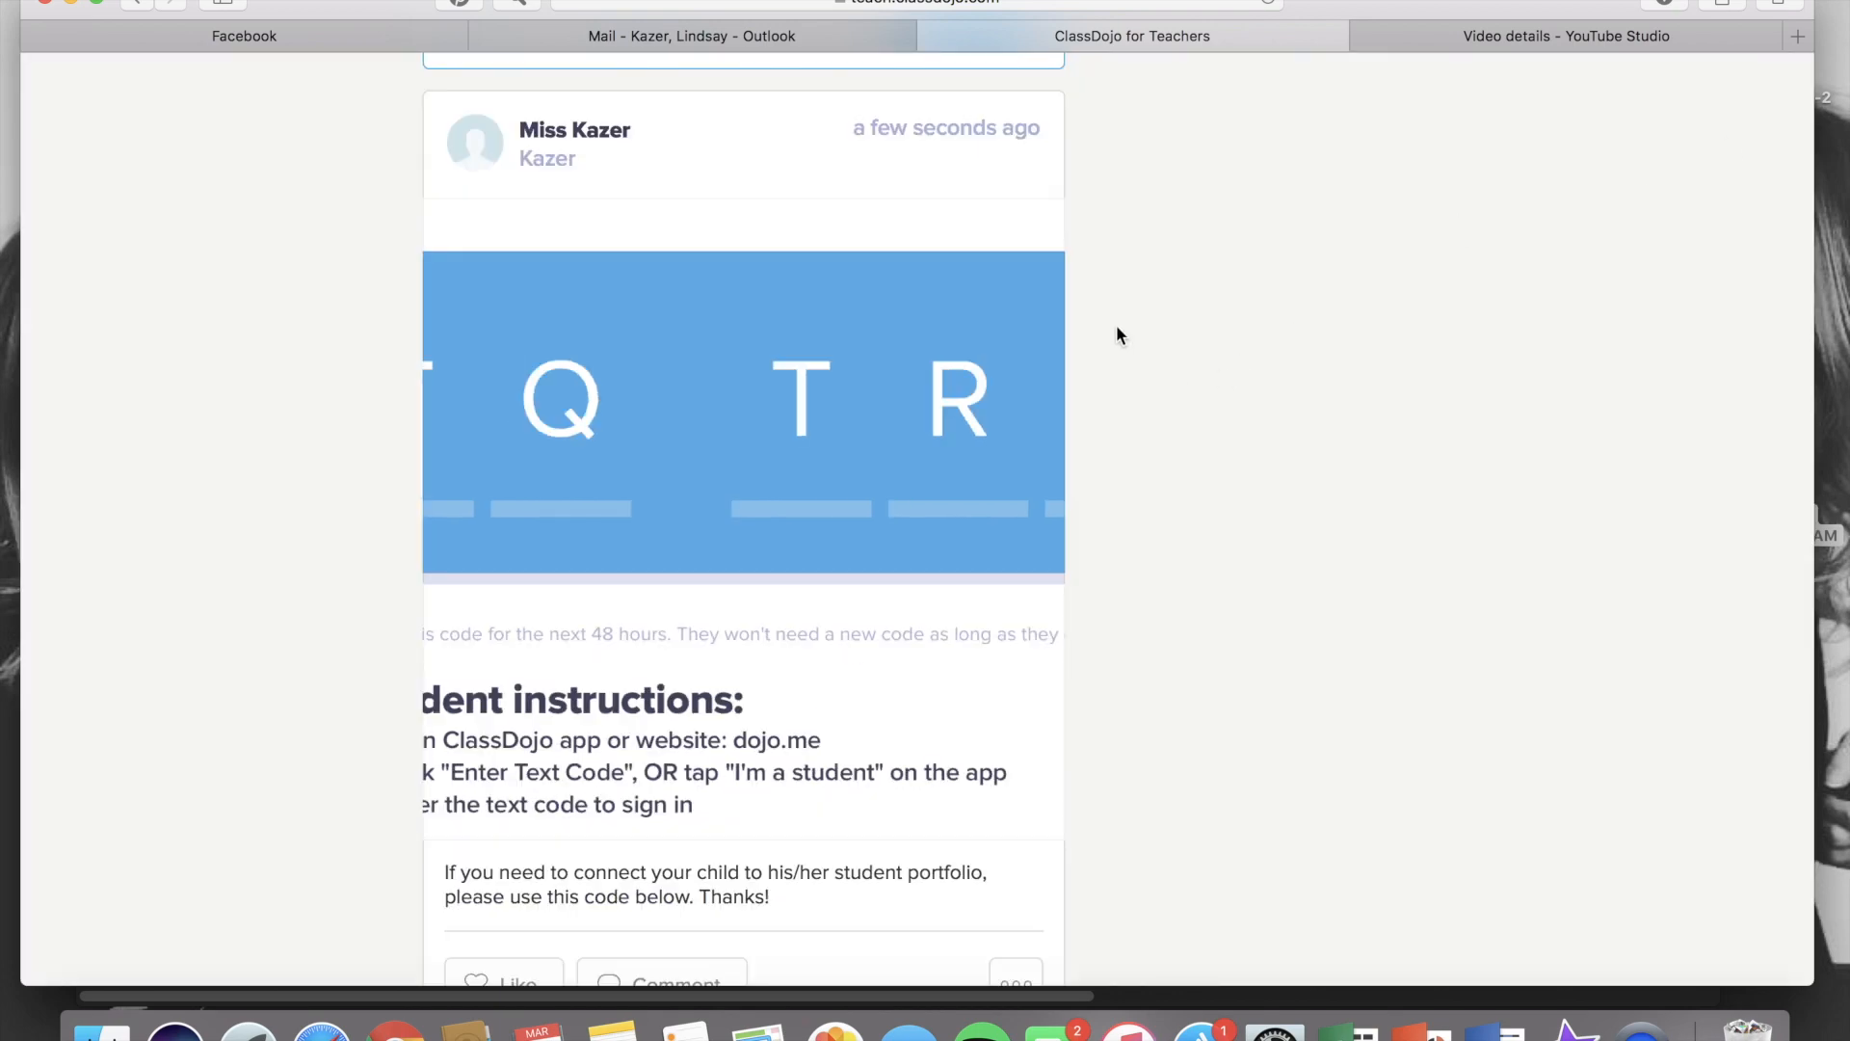
scroll(1112, 292, up, 7)
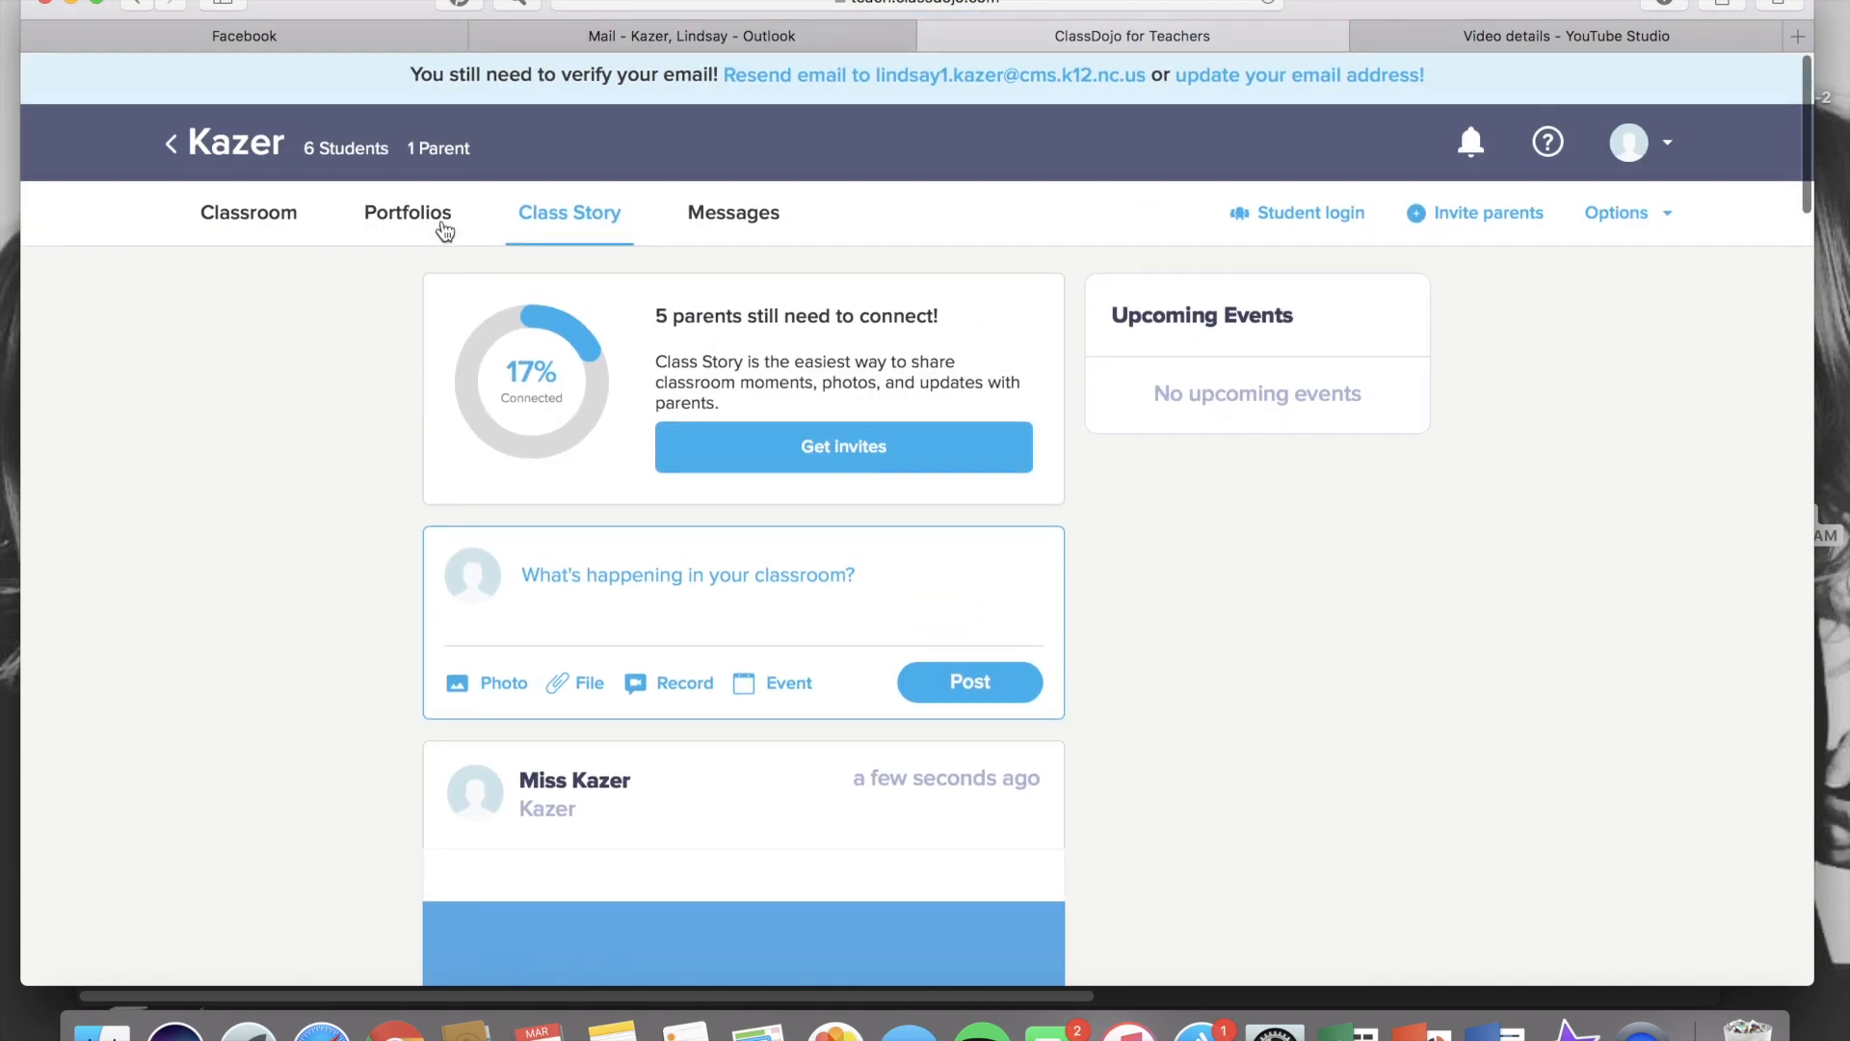
Open the class portfolios and start a new activity named '3/30 Math'
click(416, 210)
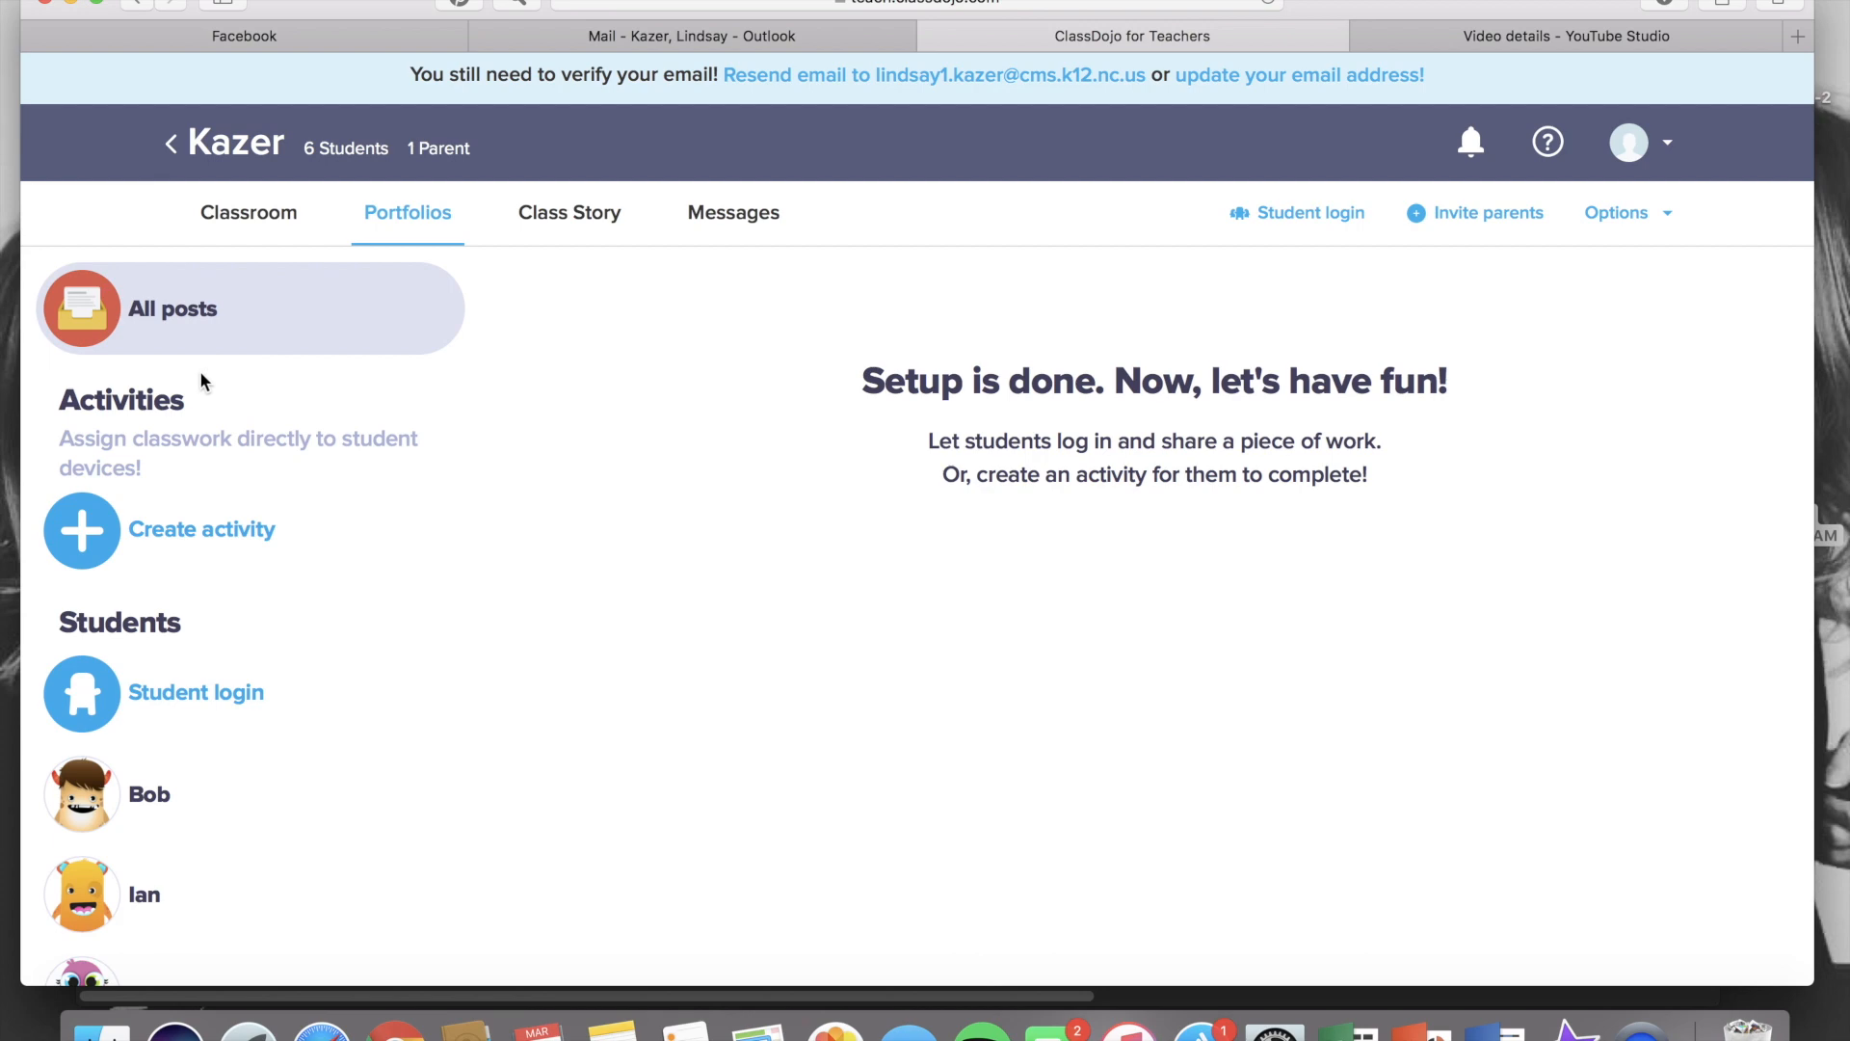
click(169, 537)
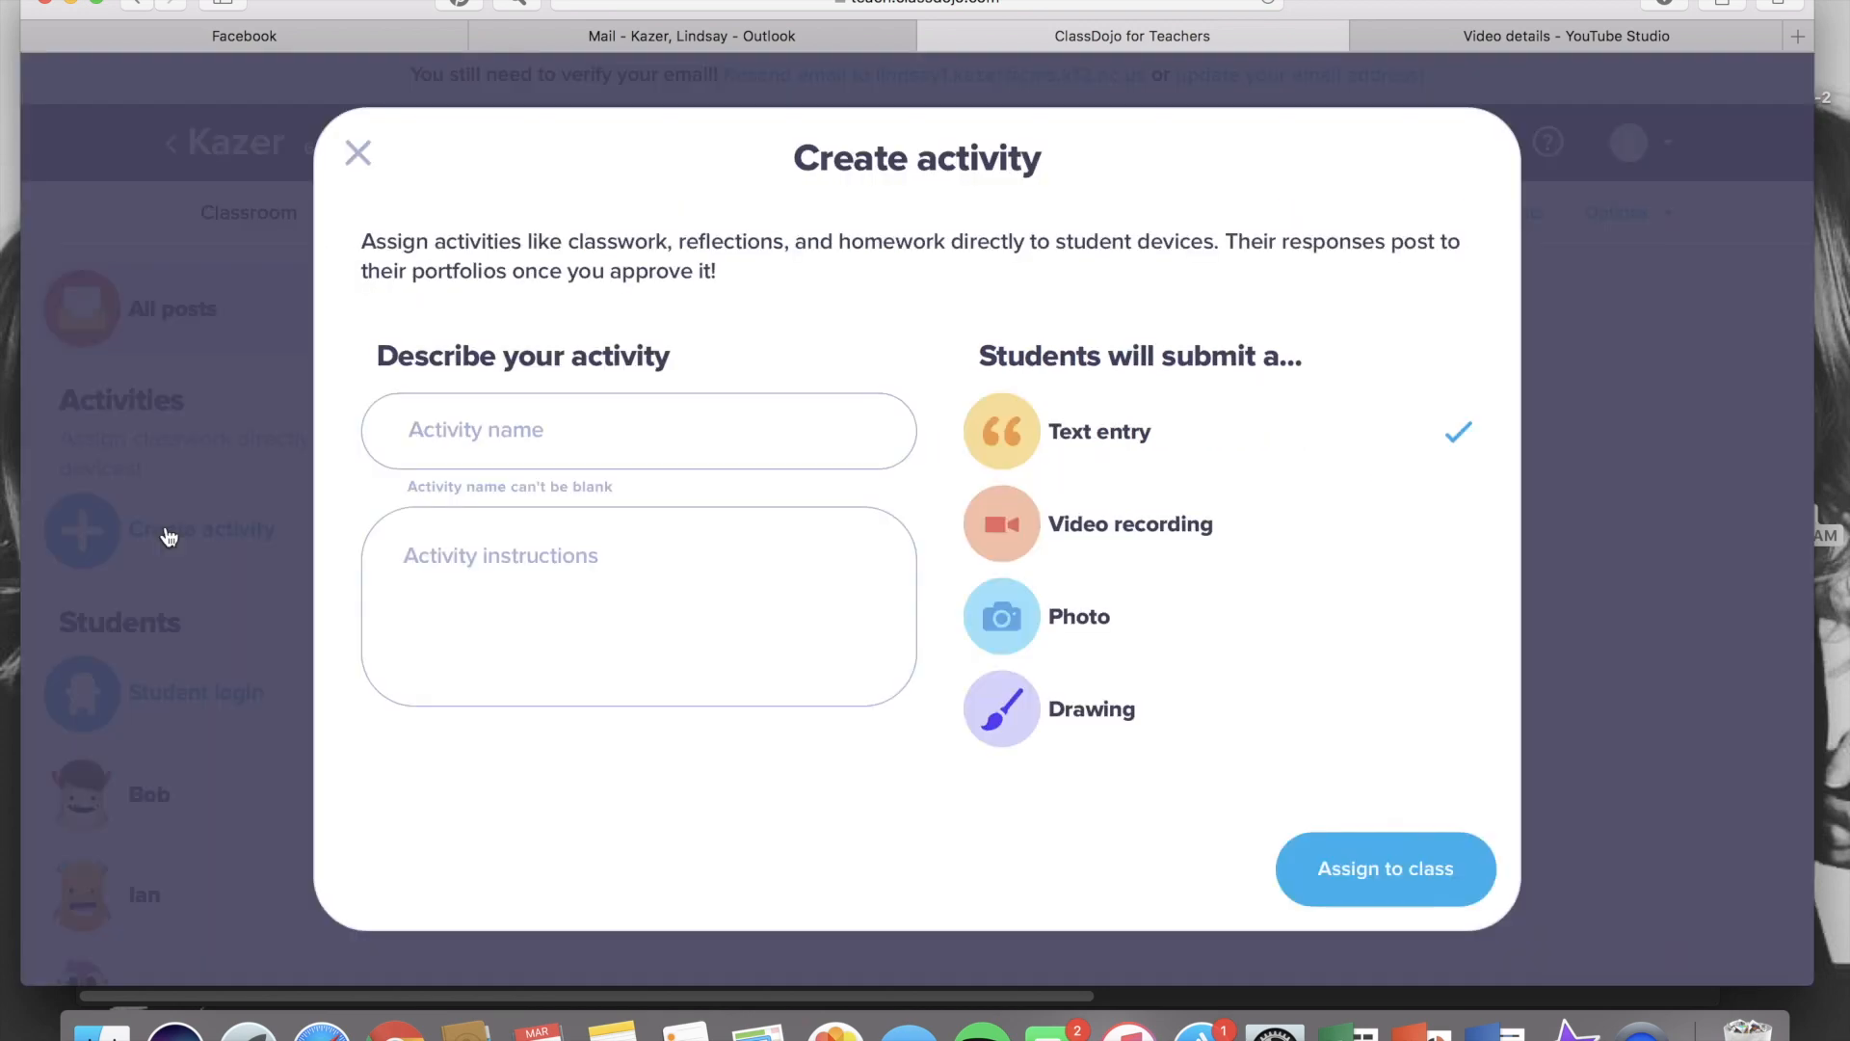
click(650, 427)
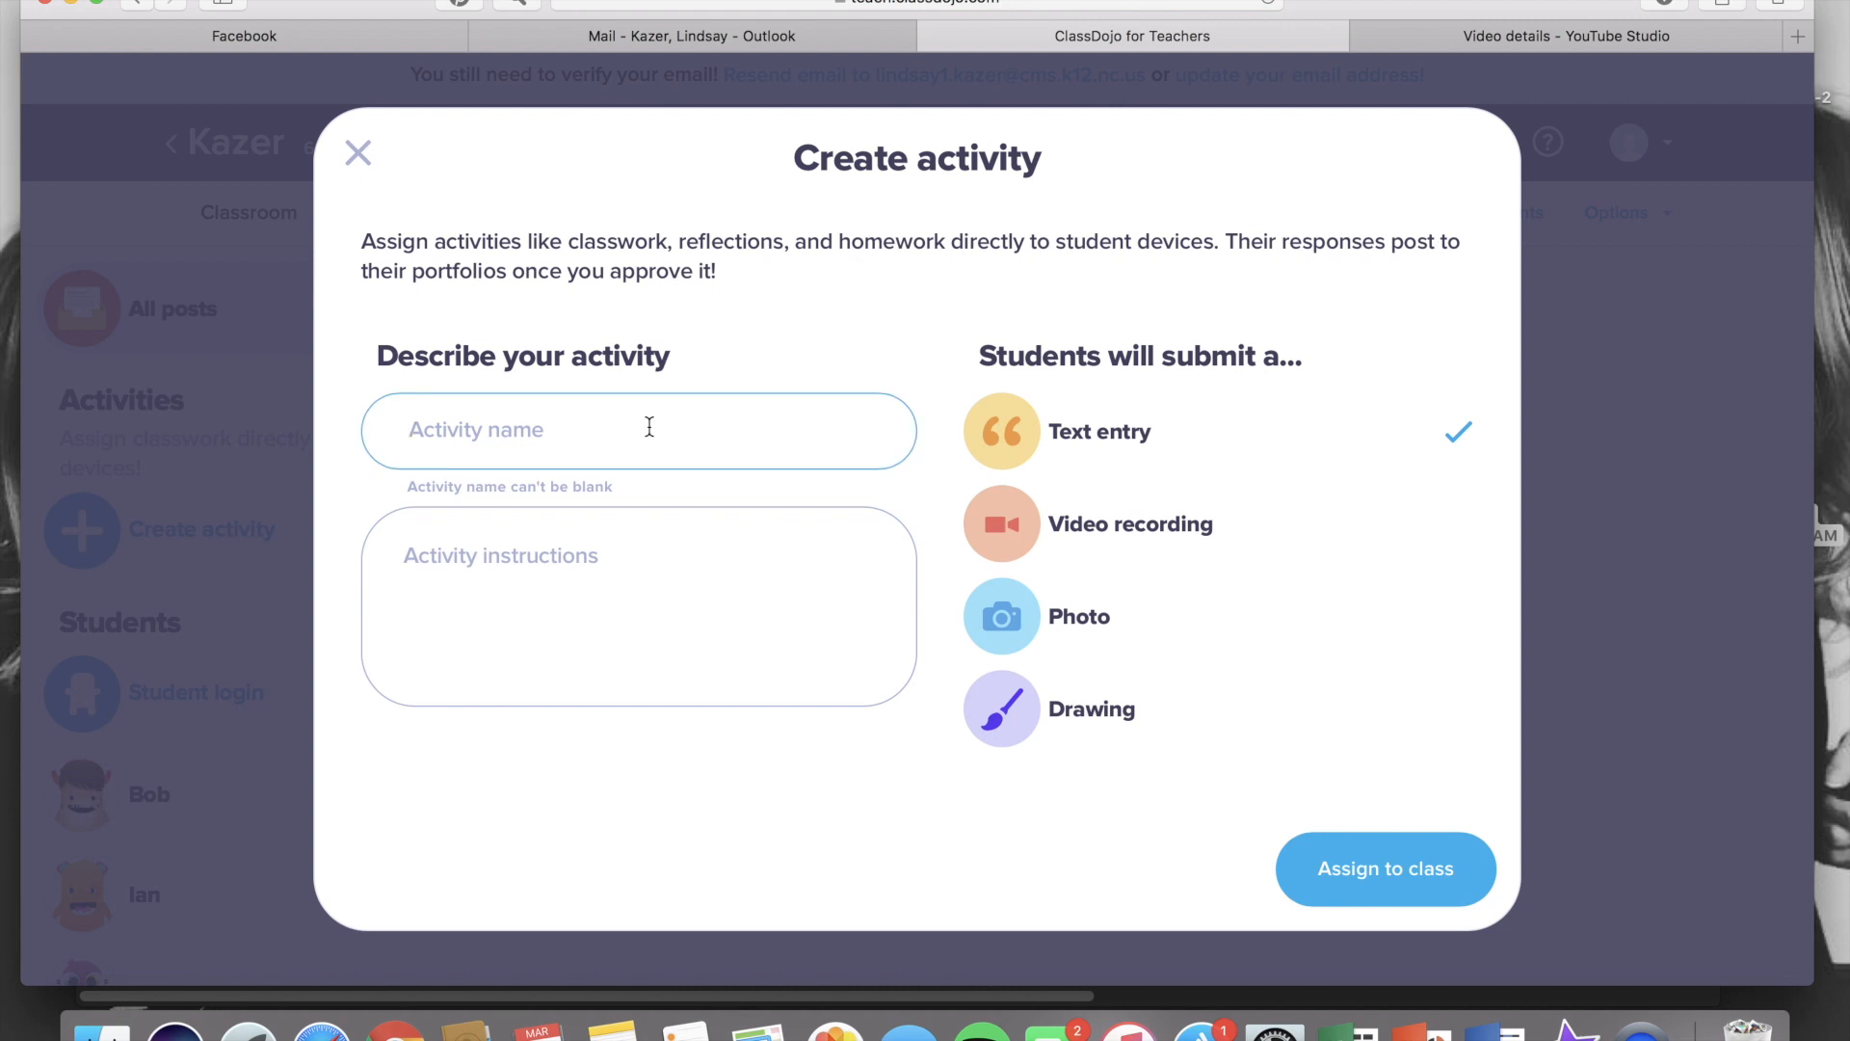
text(3/30 Math)
Enter the instructions 'Please upload a photo of your assigned workbook pages for today.' and assign it to the class as a photo submission
click(642, 570)
text(Pleas)
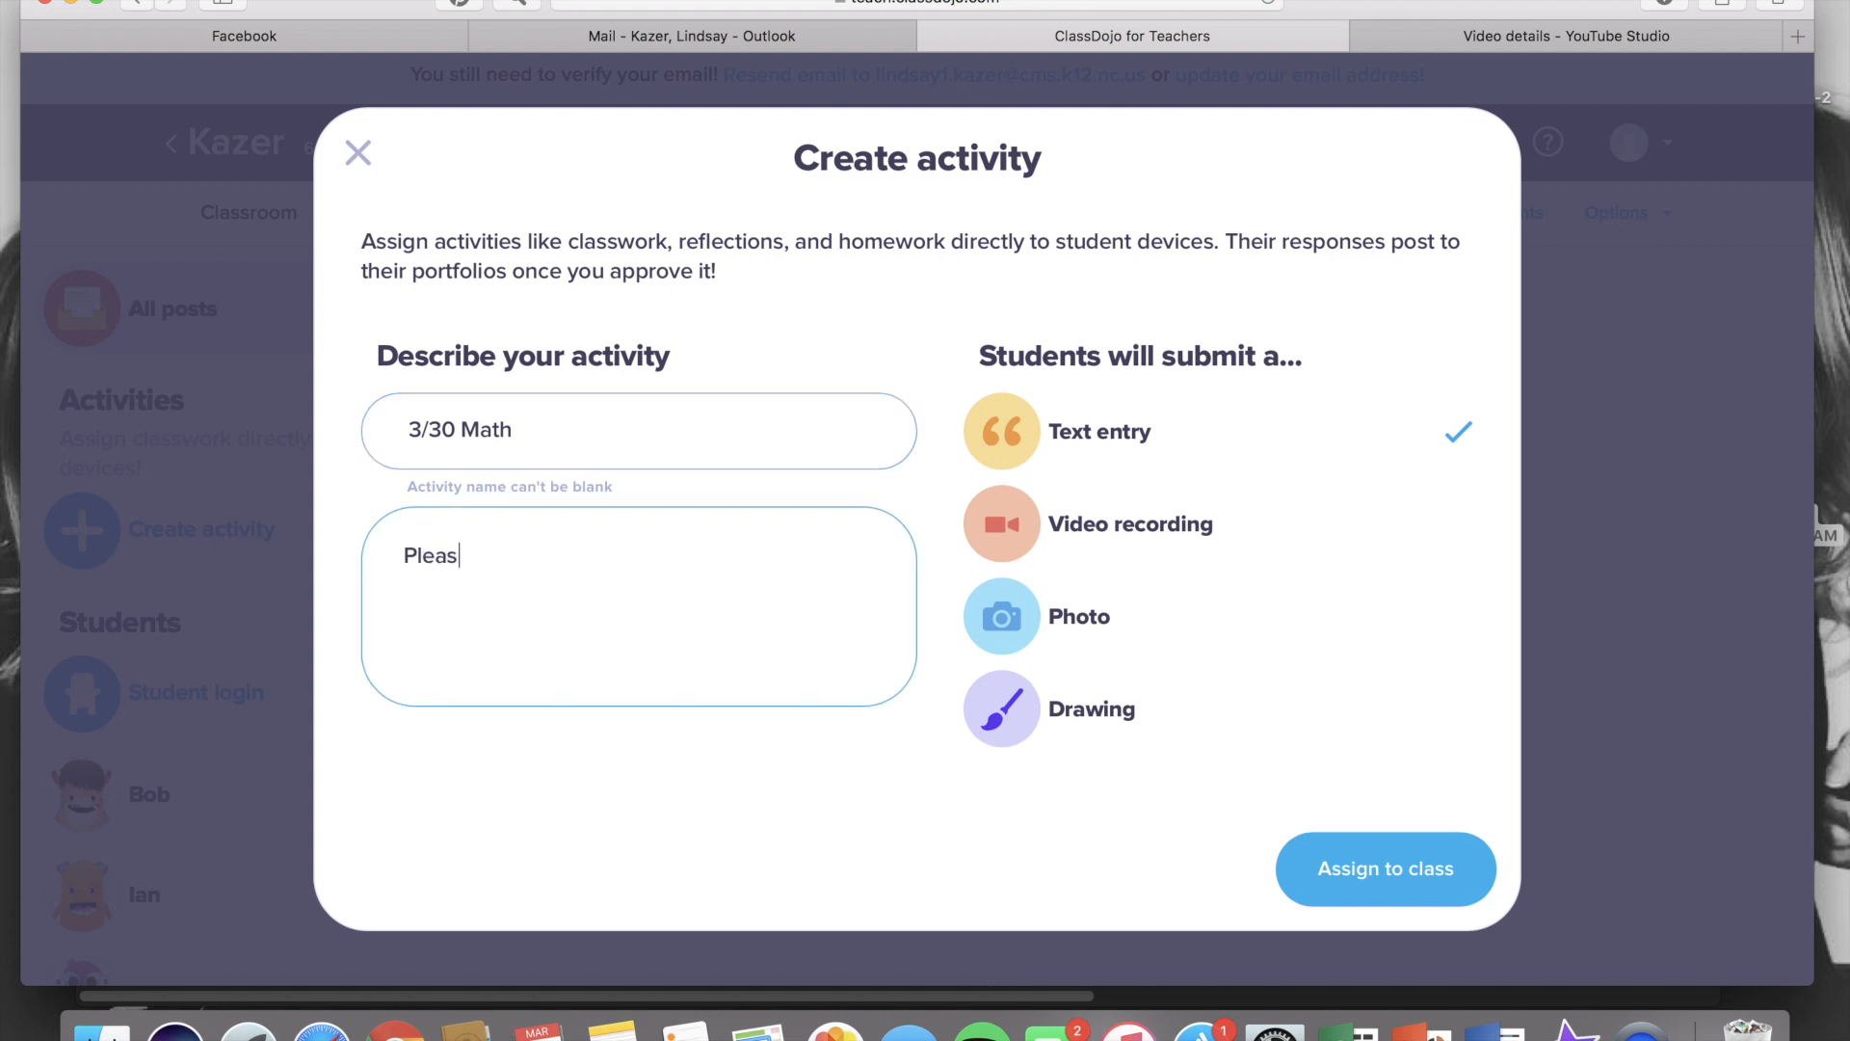
text(e upload a phot)
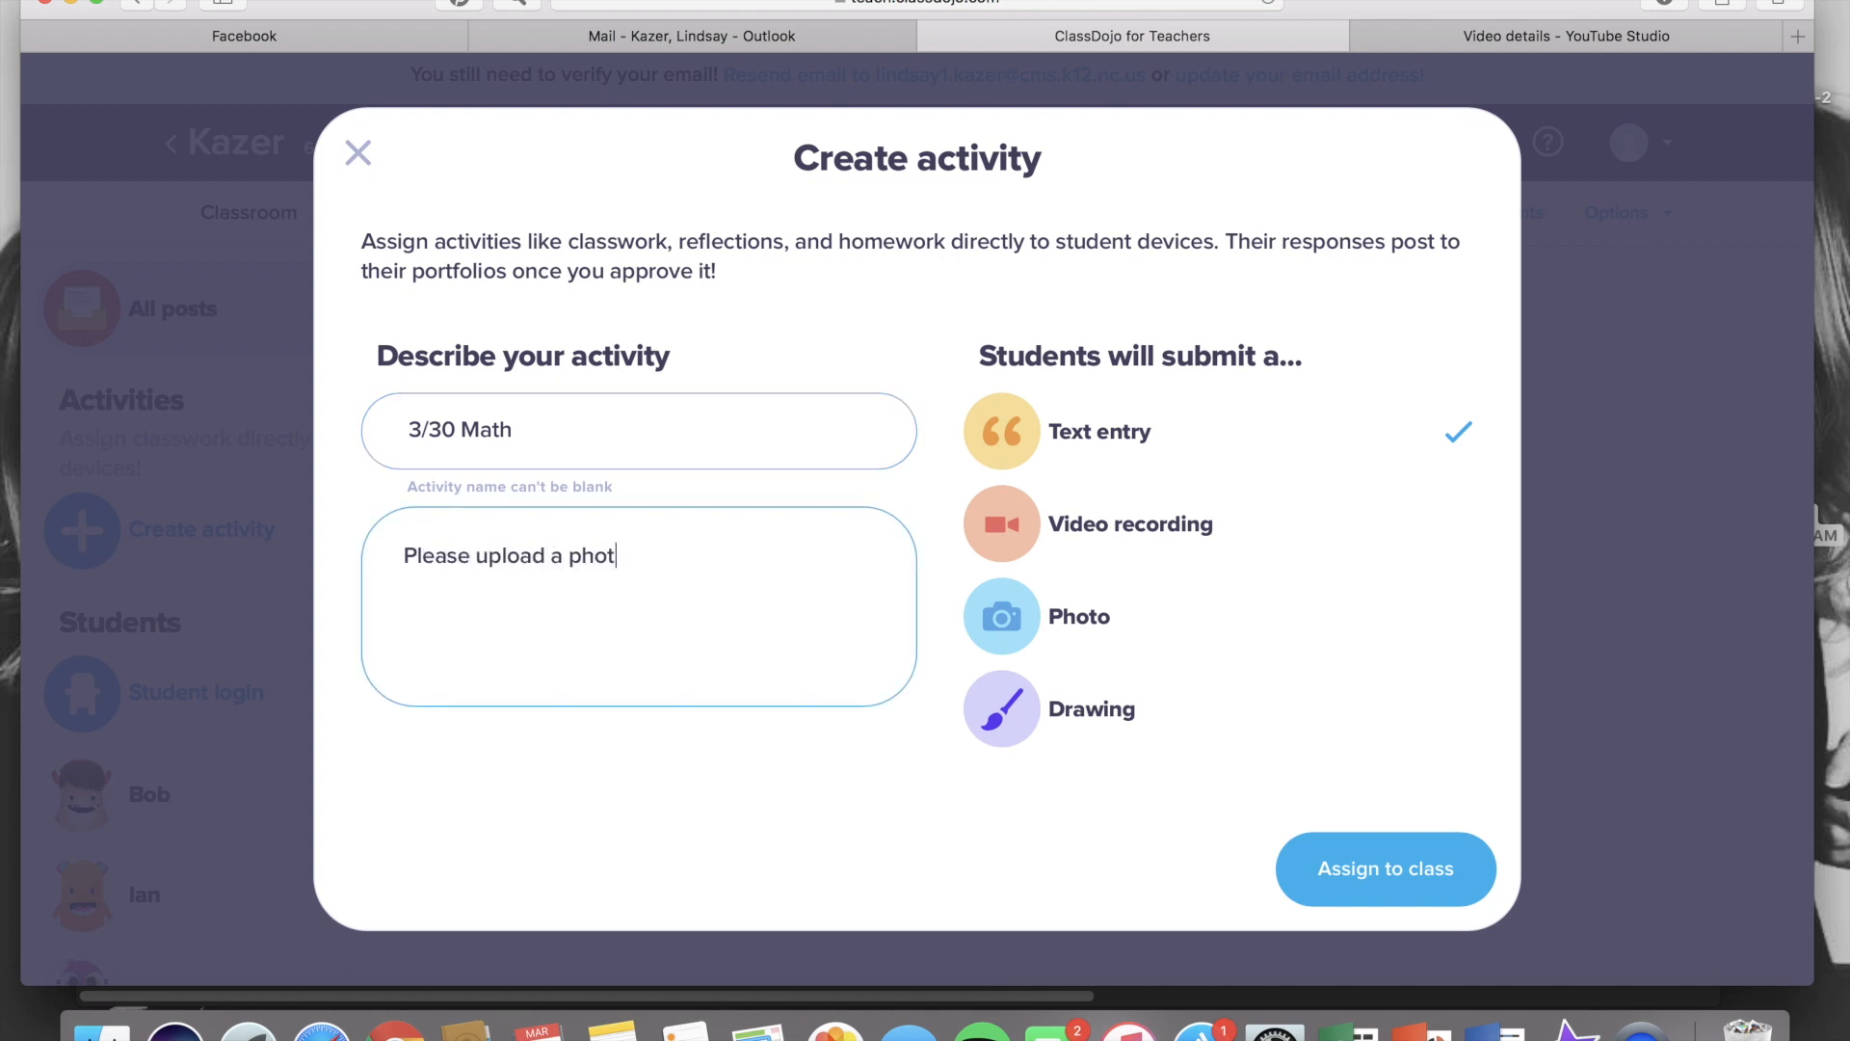
text(o of your assigned work bo)
key(BackSpace)
key(BackSpace)
key(BackSpace)
text(book pages)
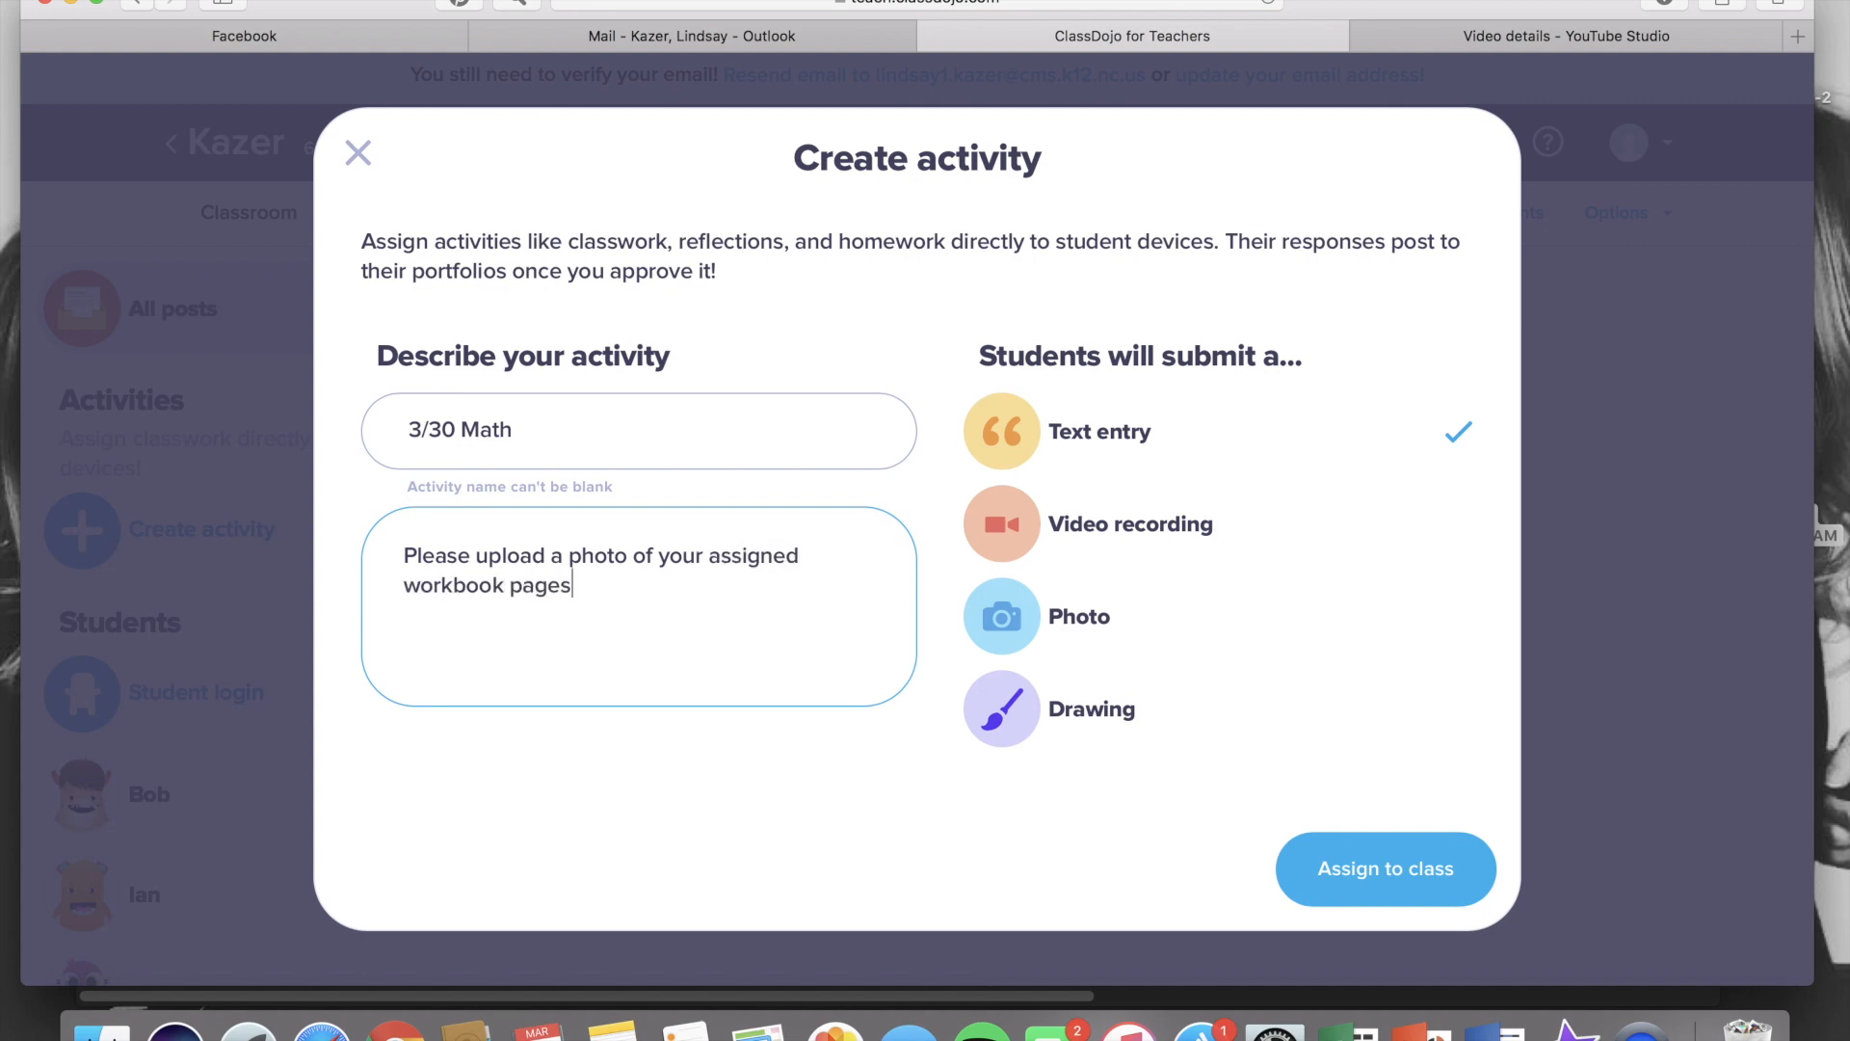
text( for today.)
click(1020, 640)
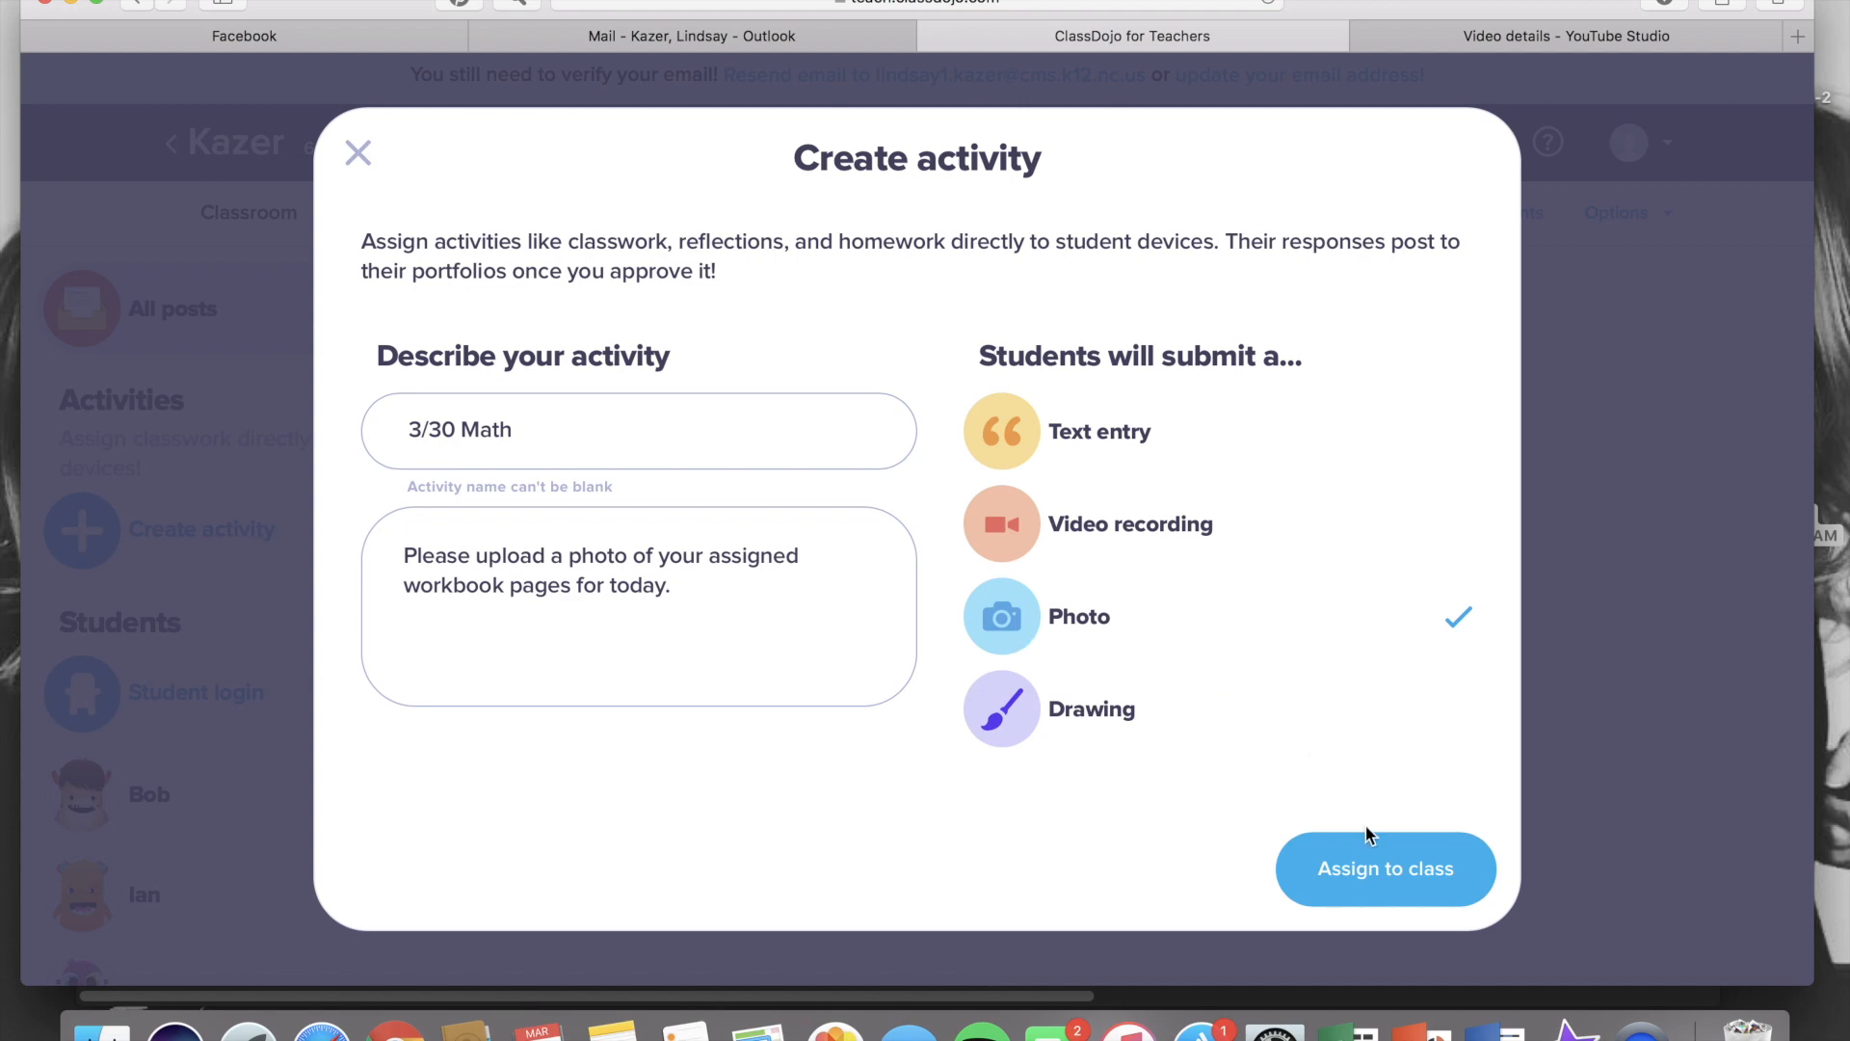
click(1372, 867)
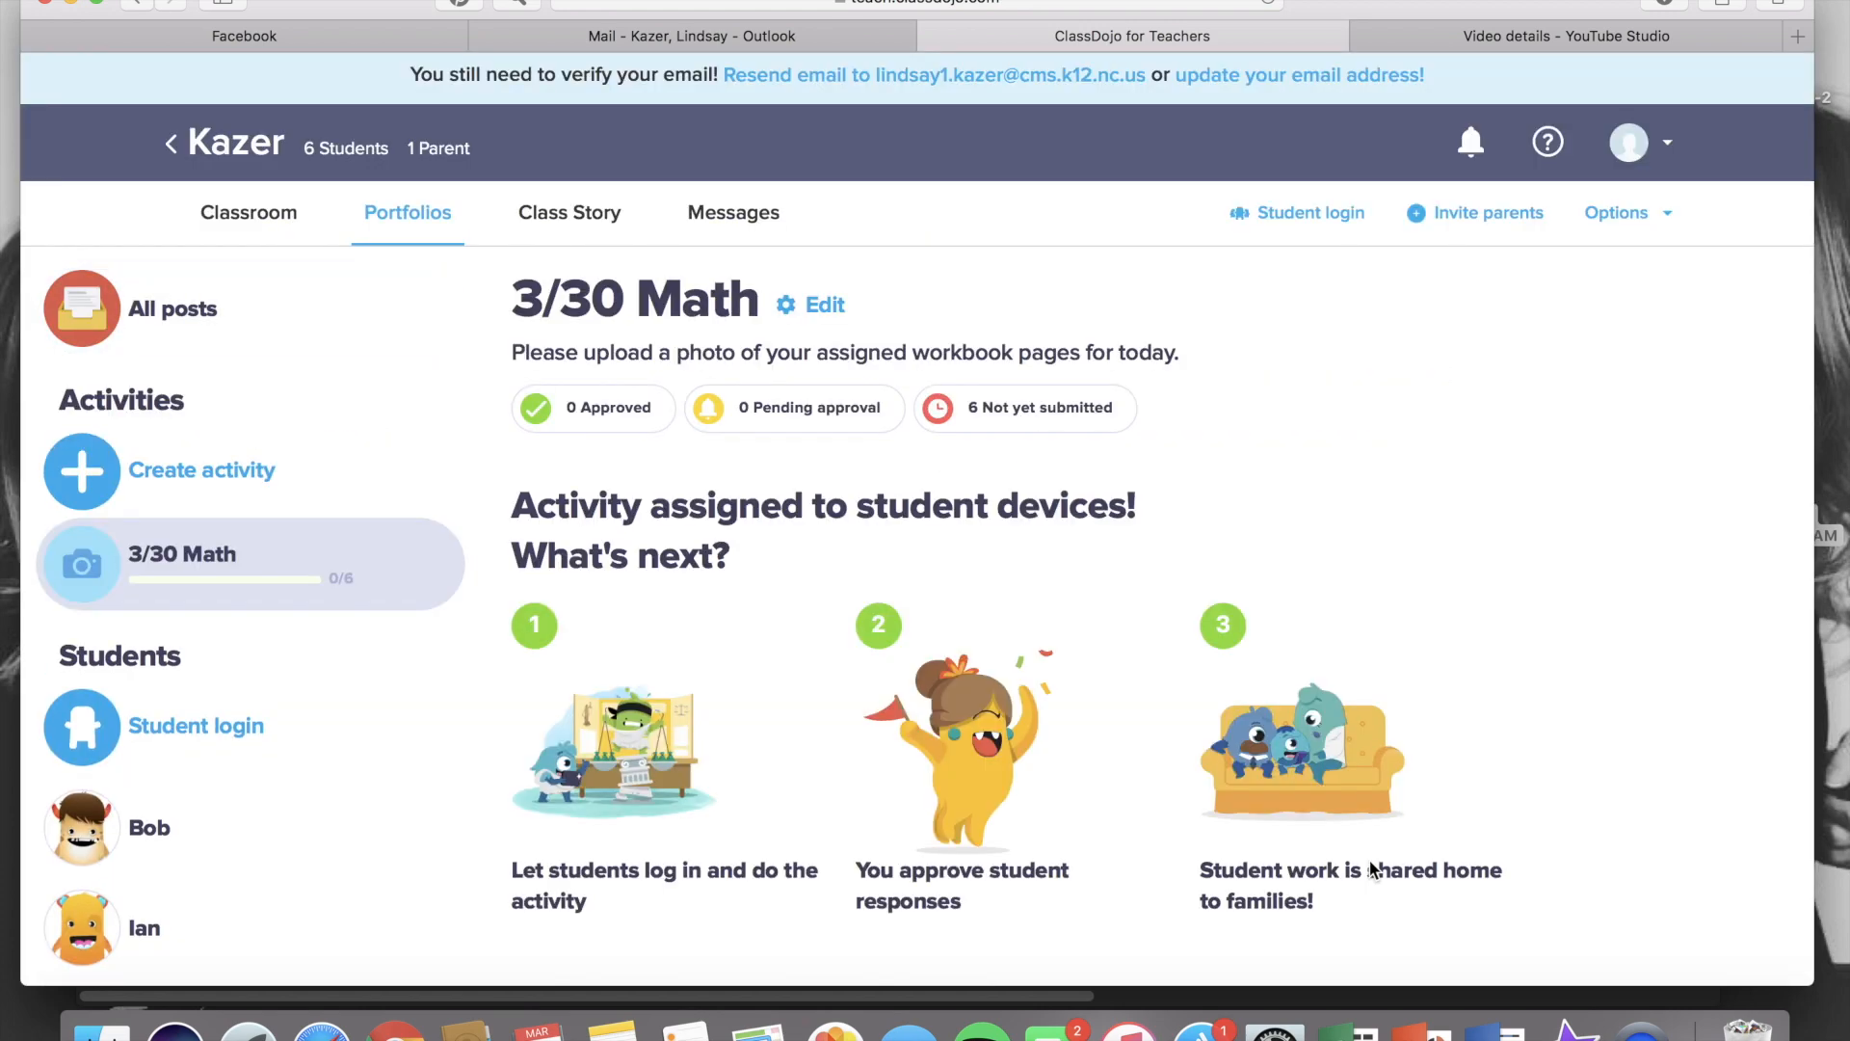
Create another activity named '3/30 Check In'
click(225, 473)
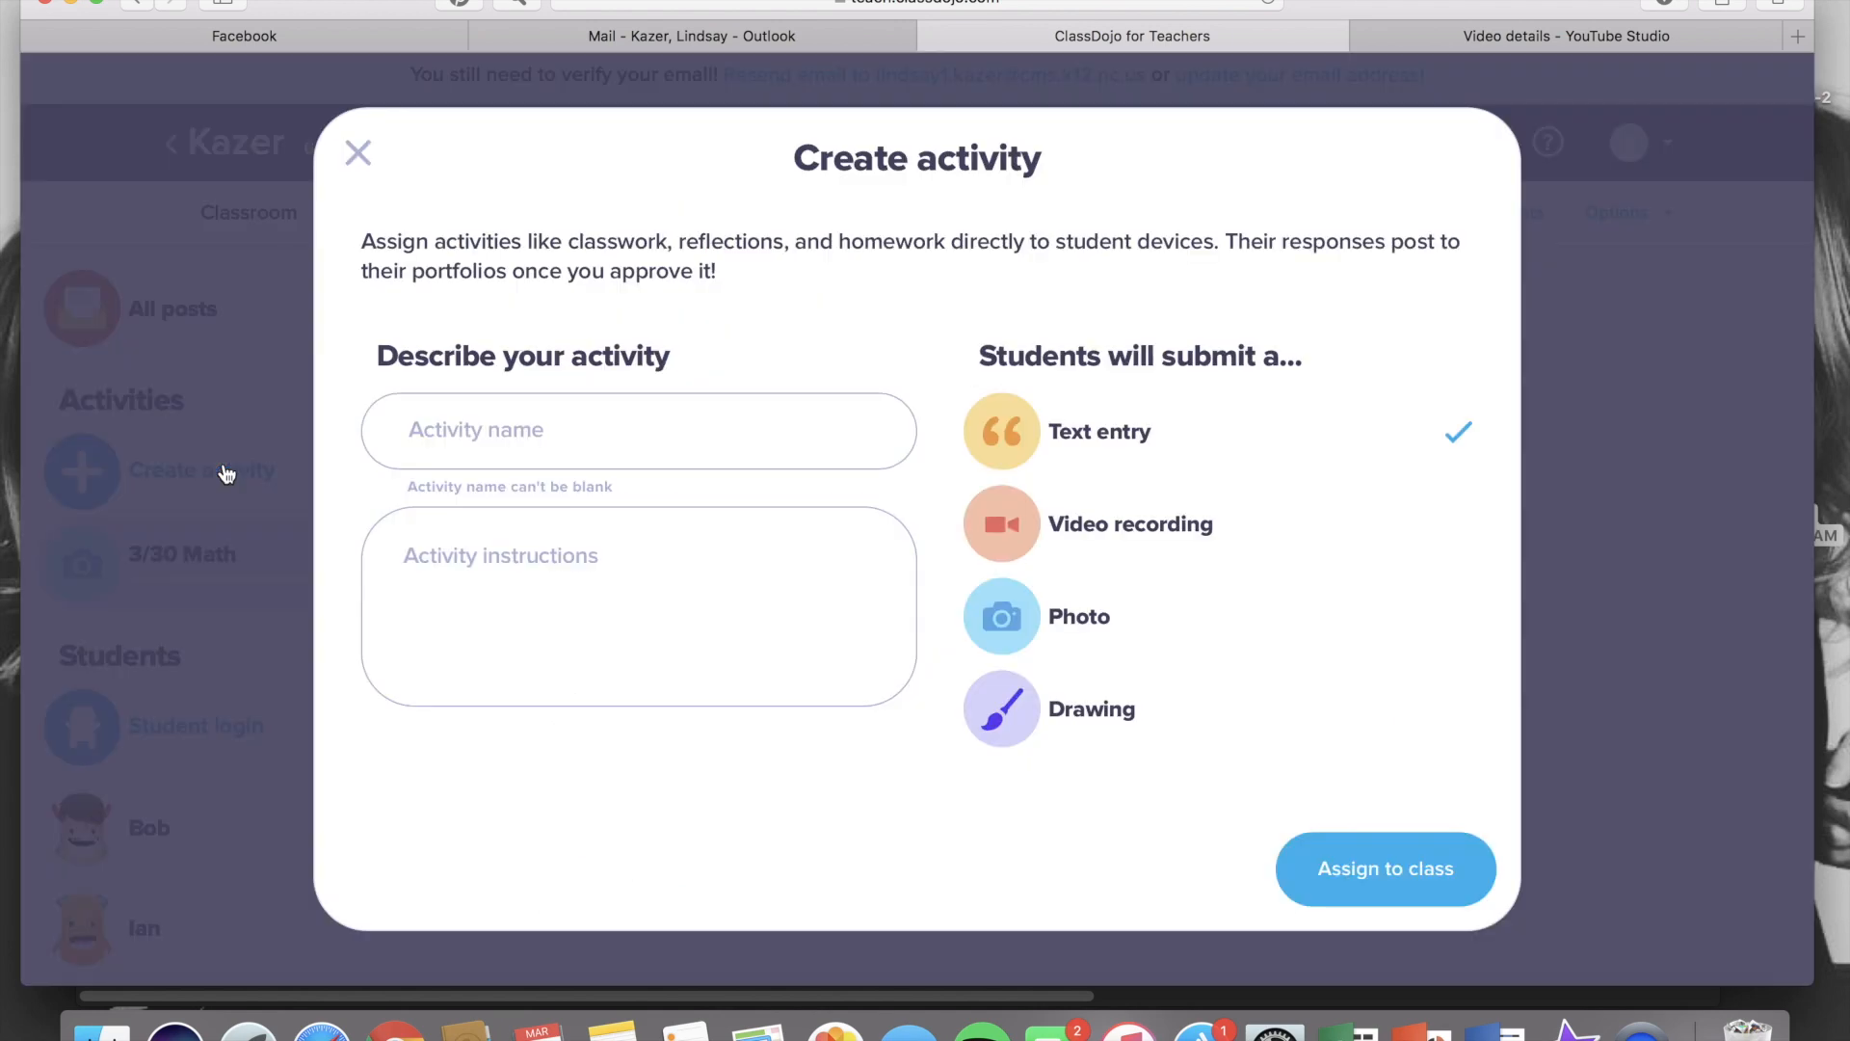
click(538, 439)
text(3)
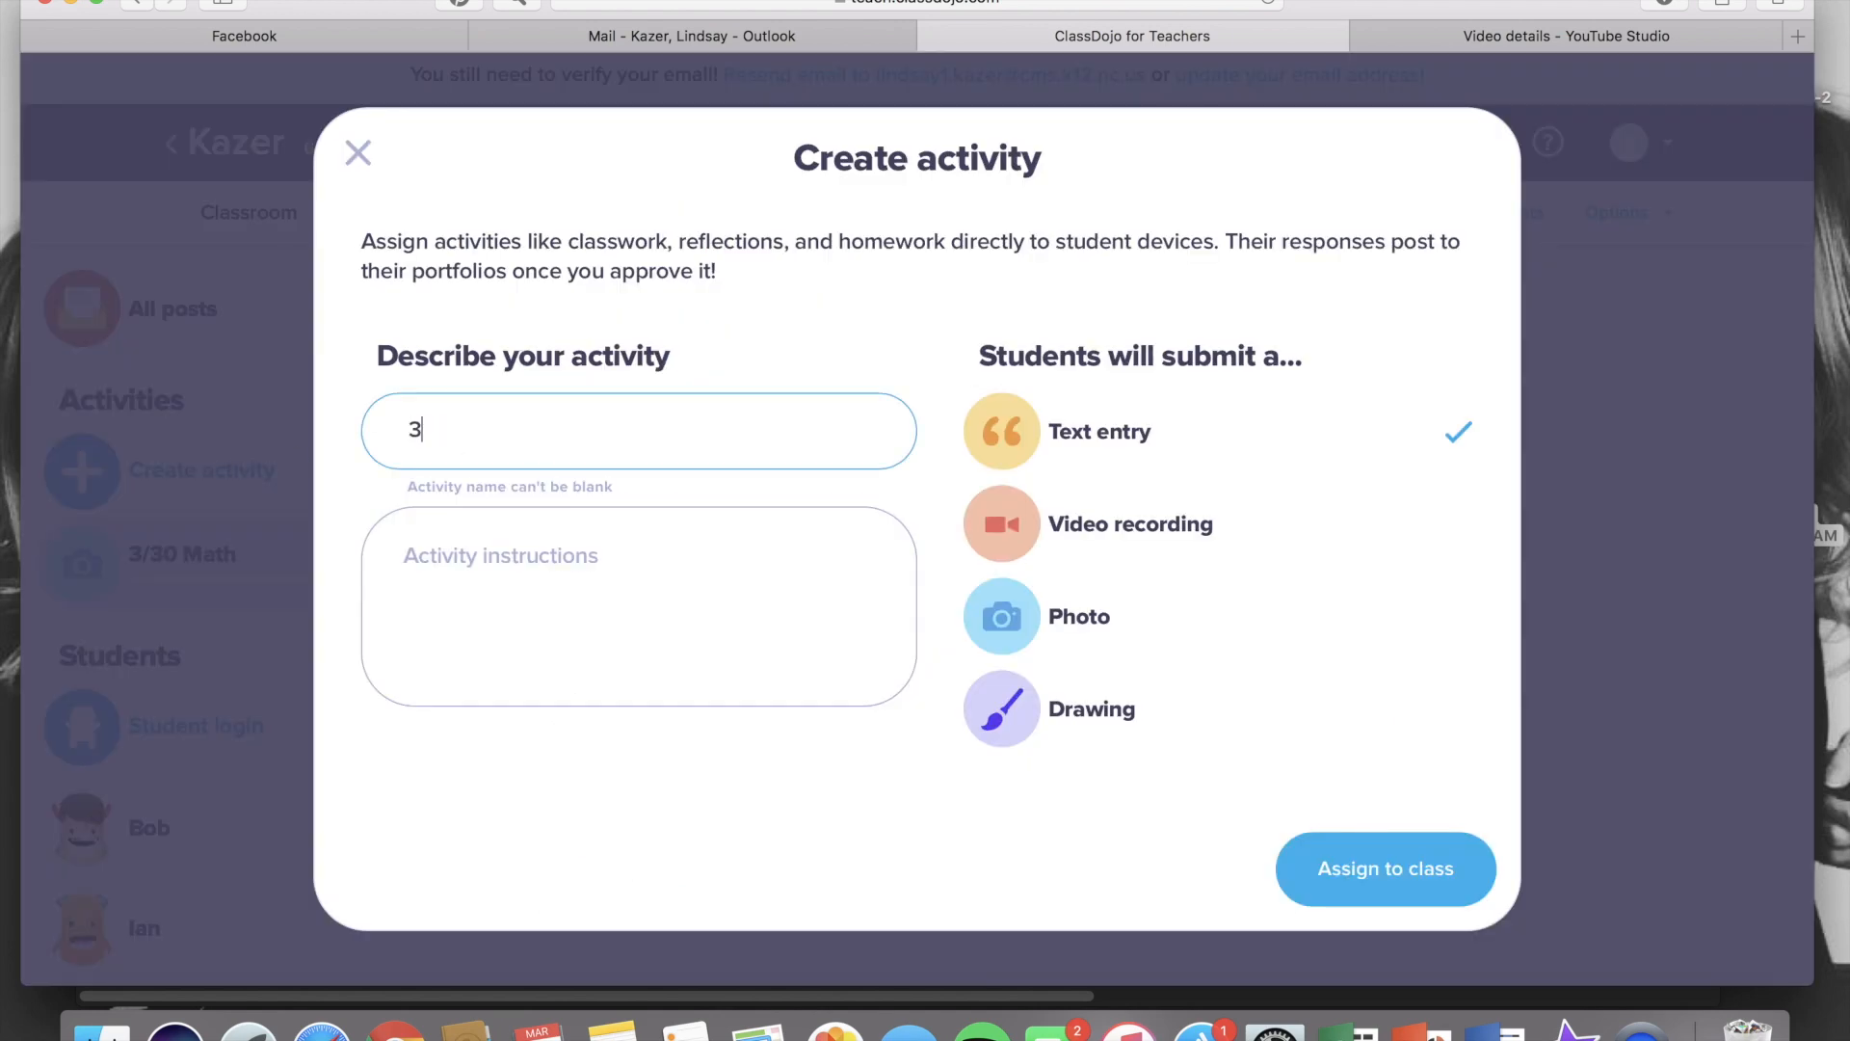
text(/30 Check In)
Enter the instructions 'Please leave me a message and tell me how you are feeling. What is going well? What has been challenging?' and assign it as a text entry
click(545, 577)
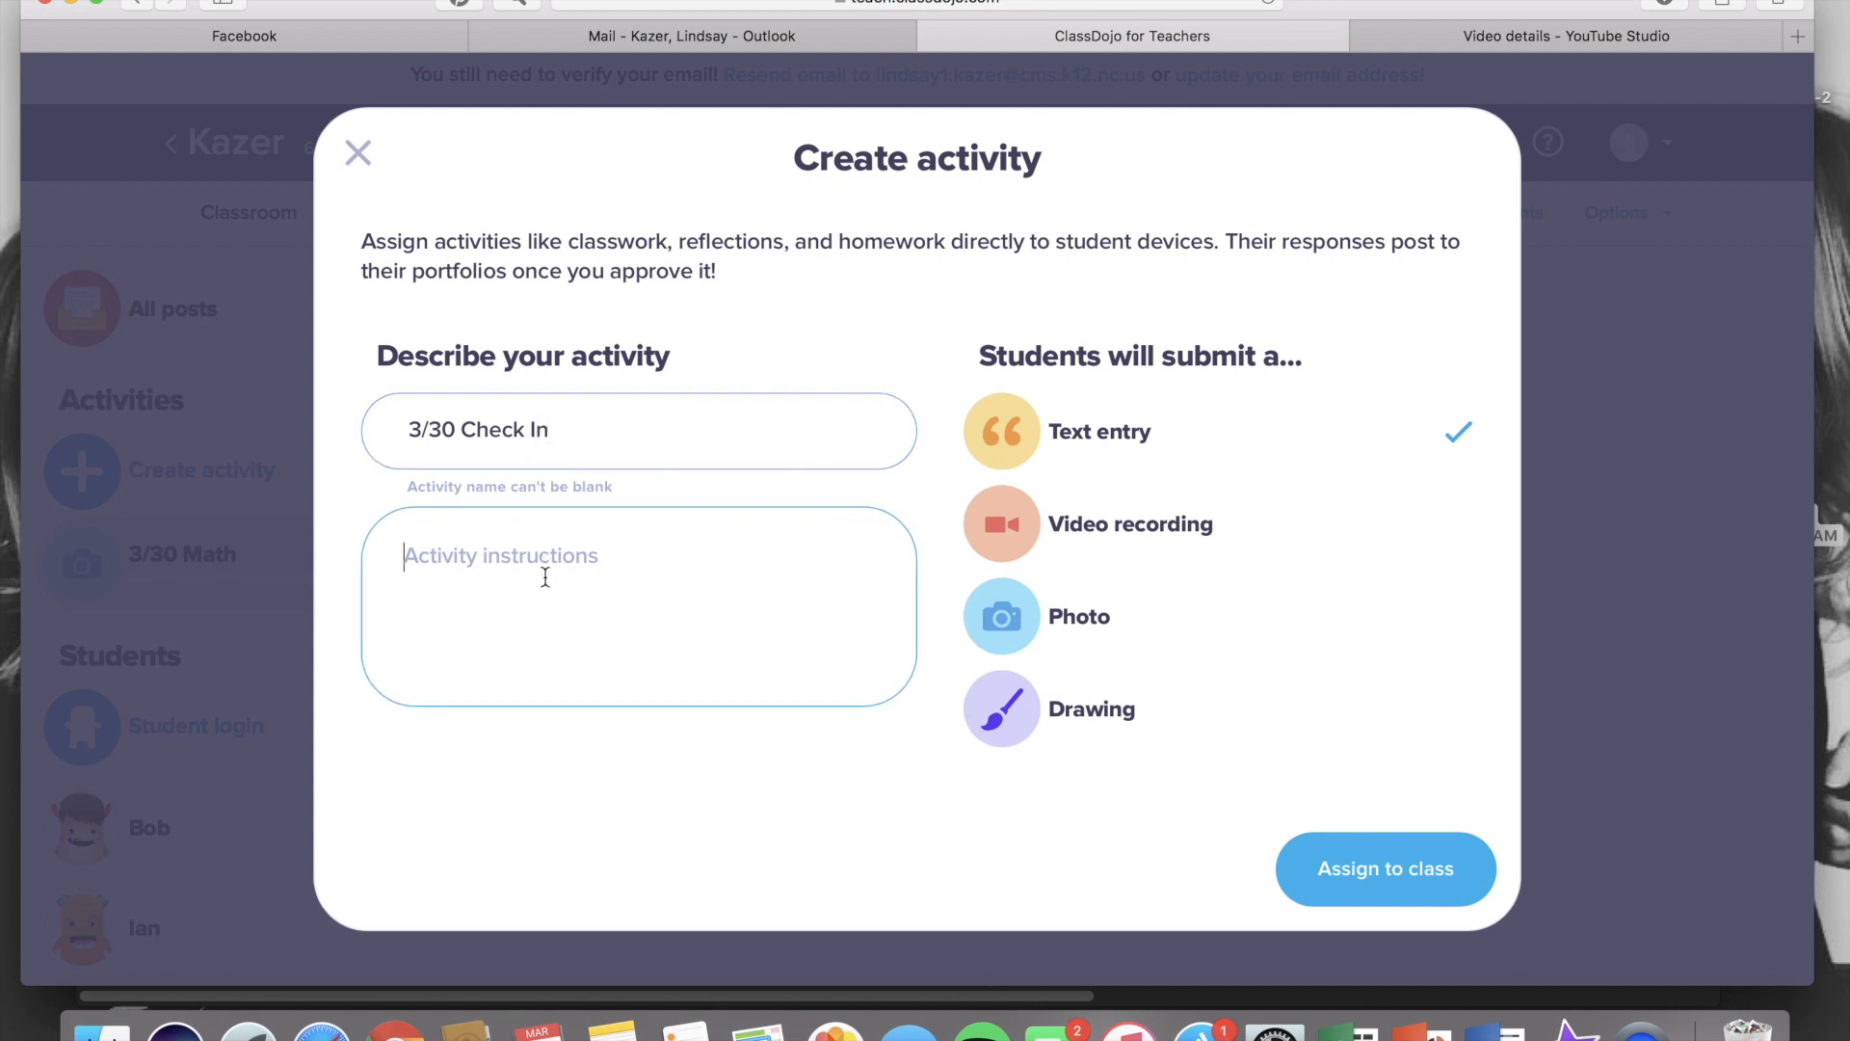
text(Please leave me a message and tell m)
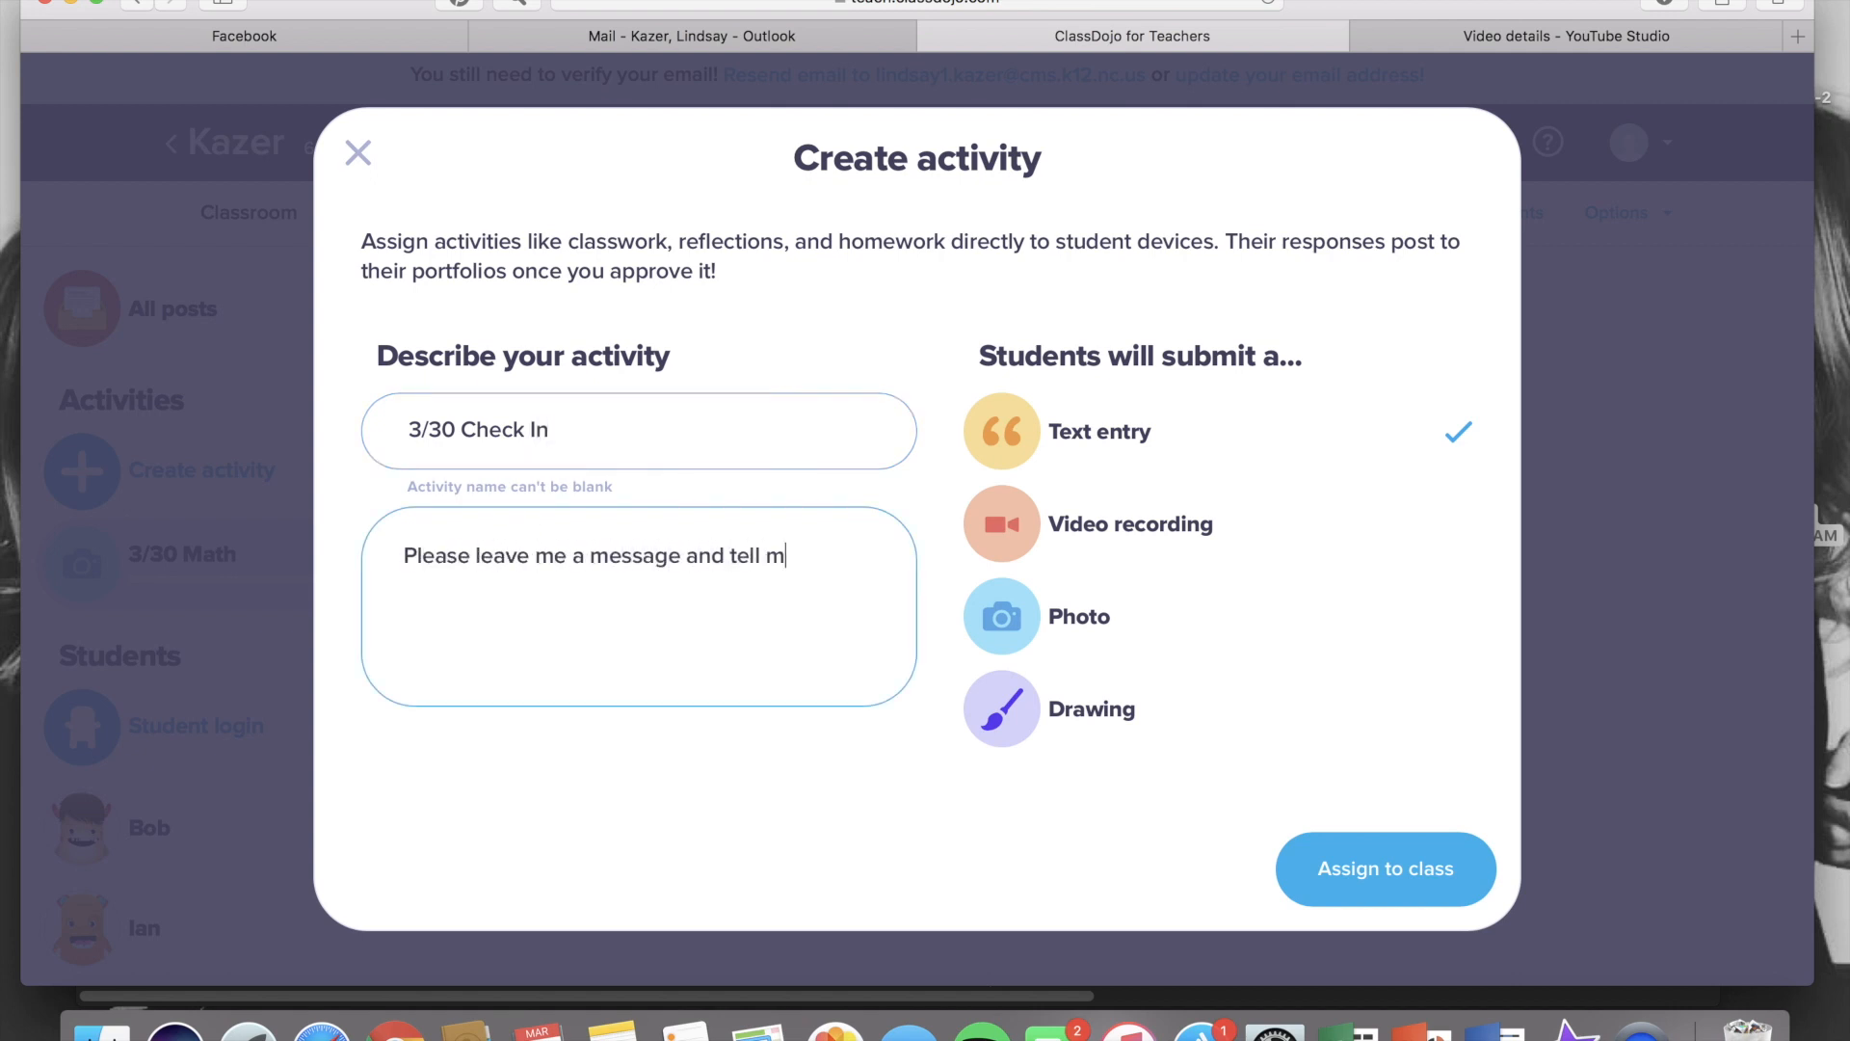
text(e how you are feeling.  )
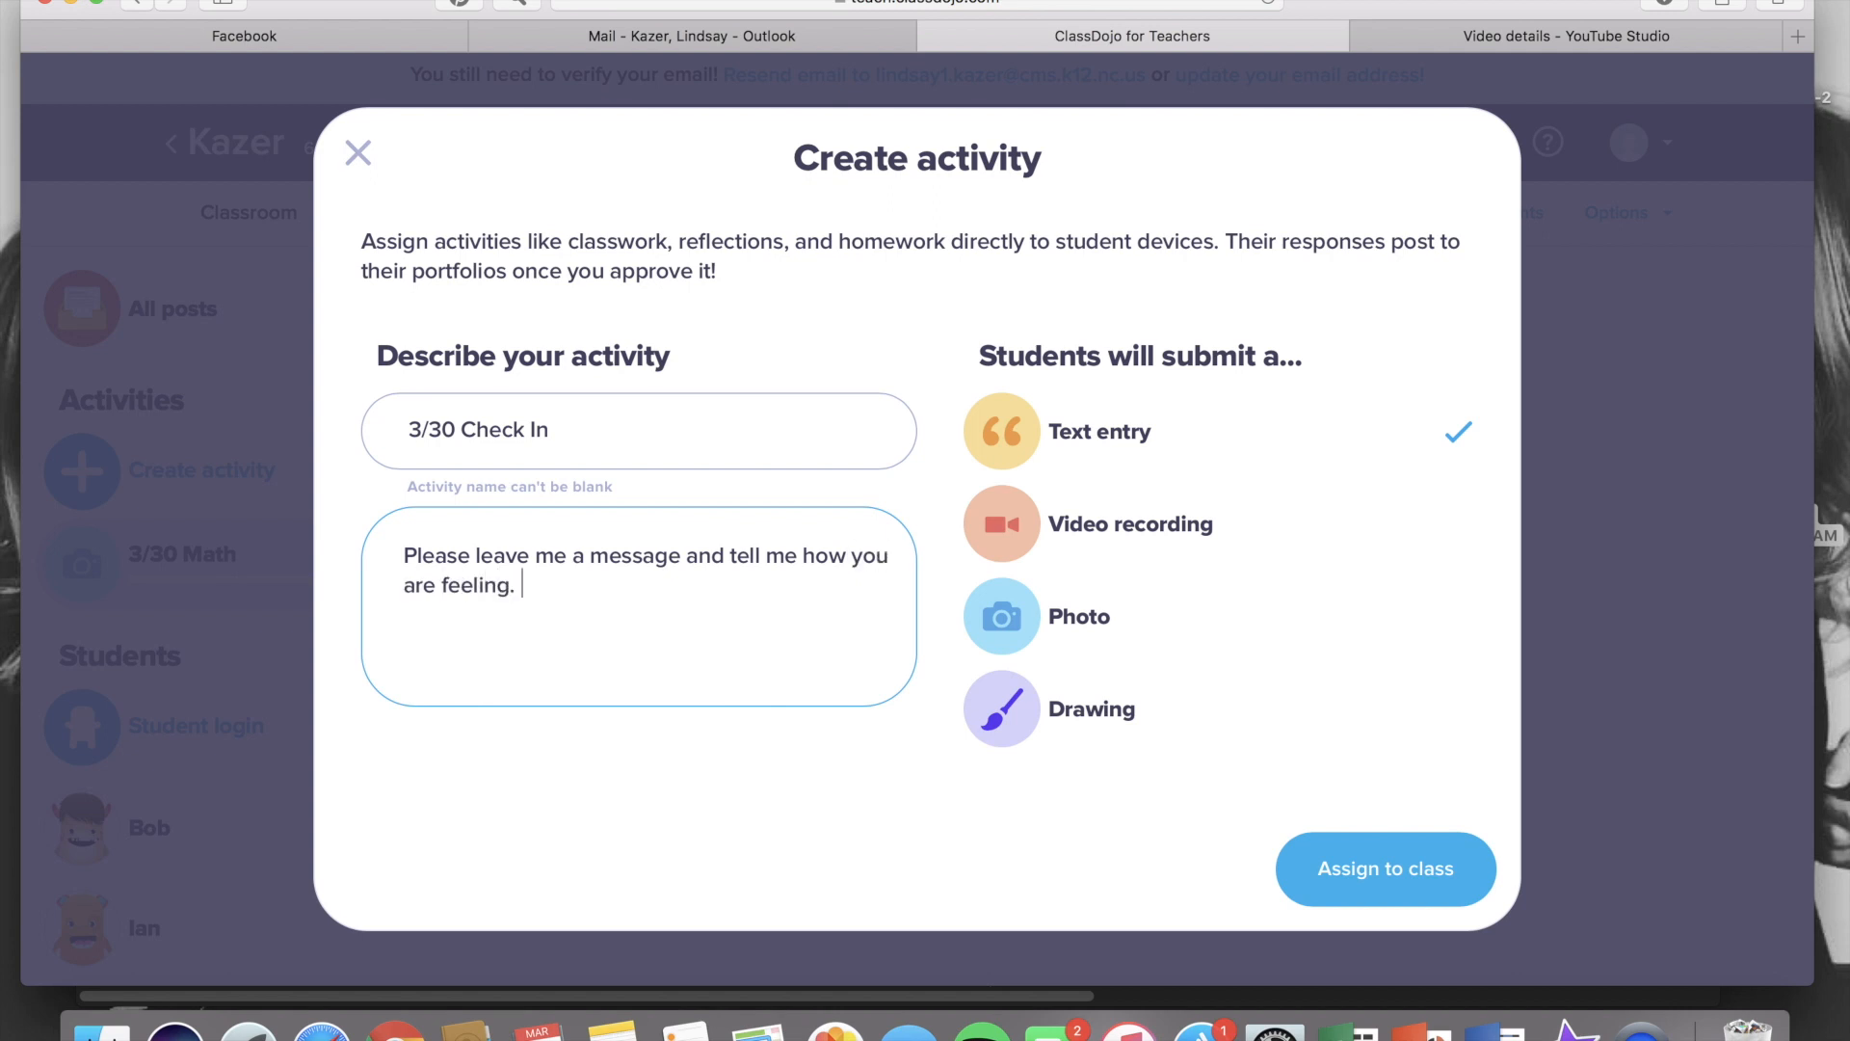
text(What is going well?)
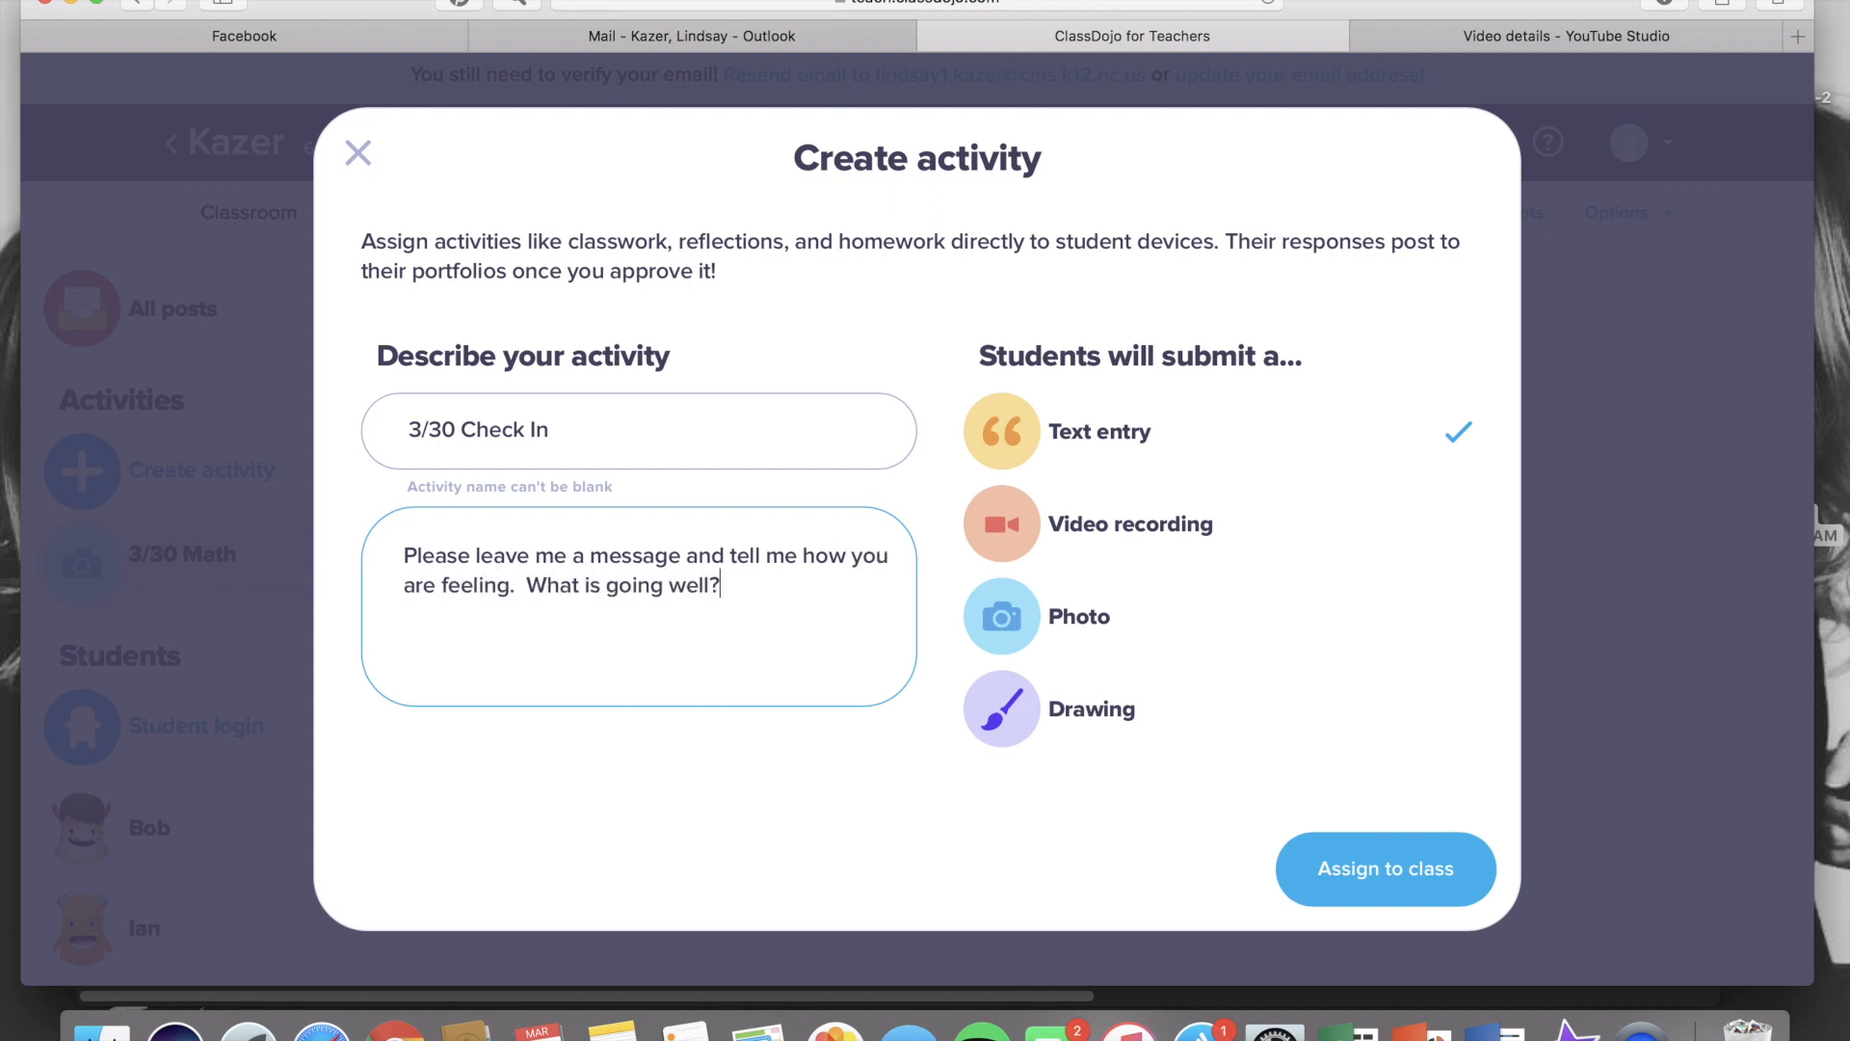
text(  What has been chal)
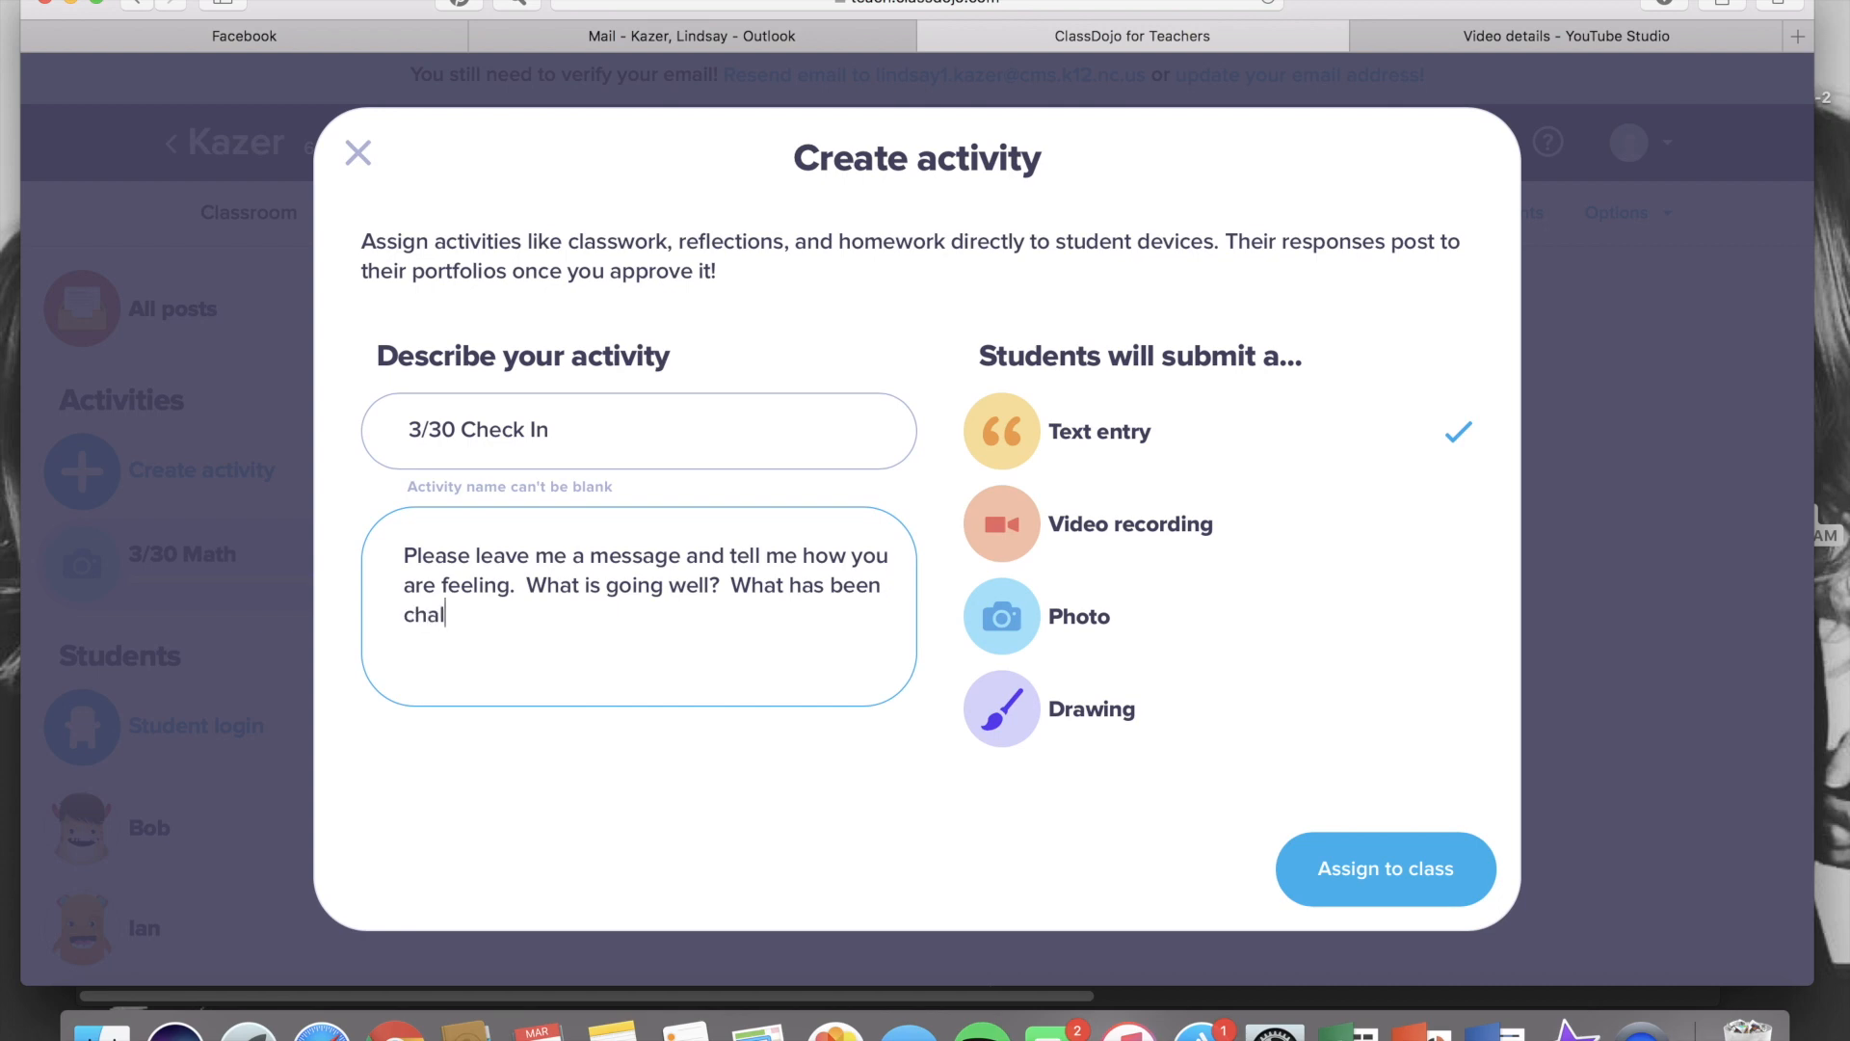
text(lenging?)
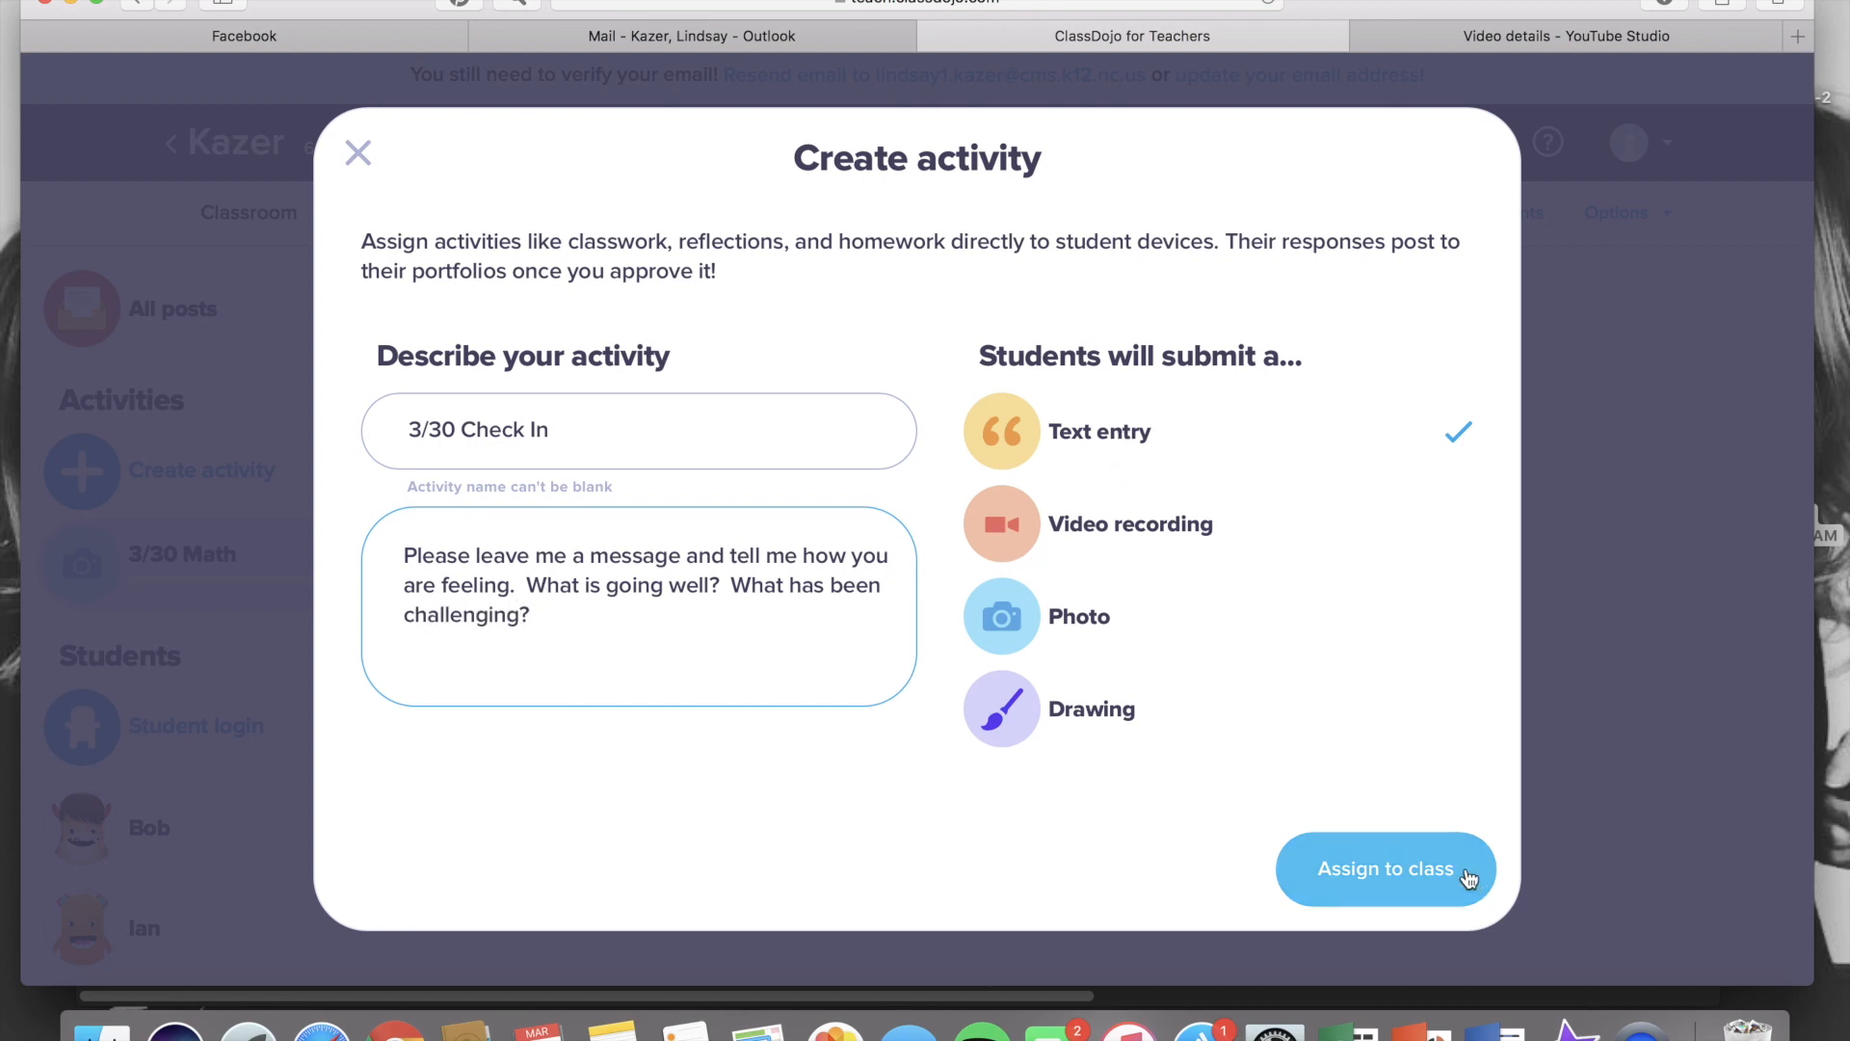
click(1418, 872)
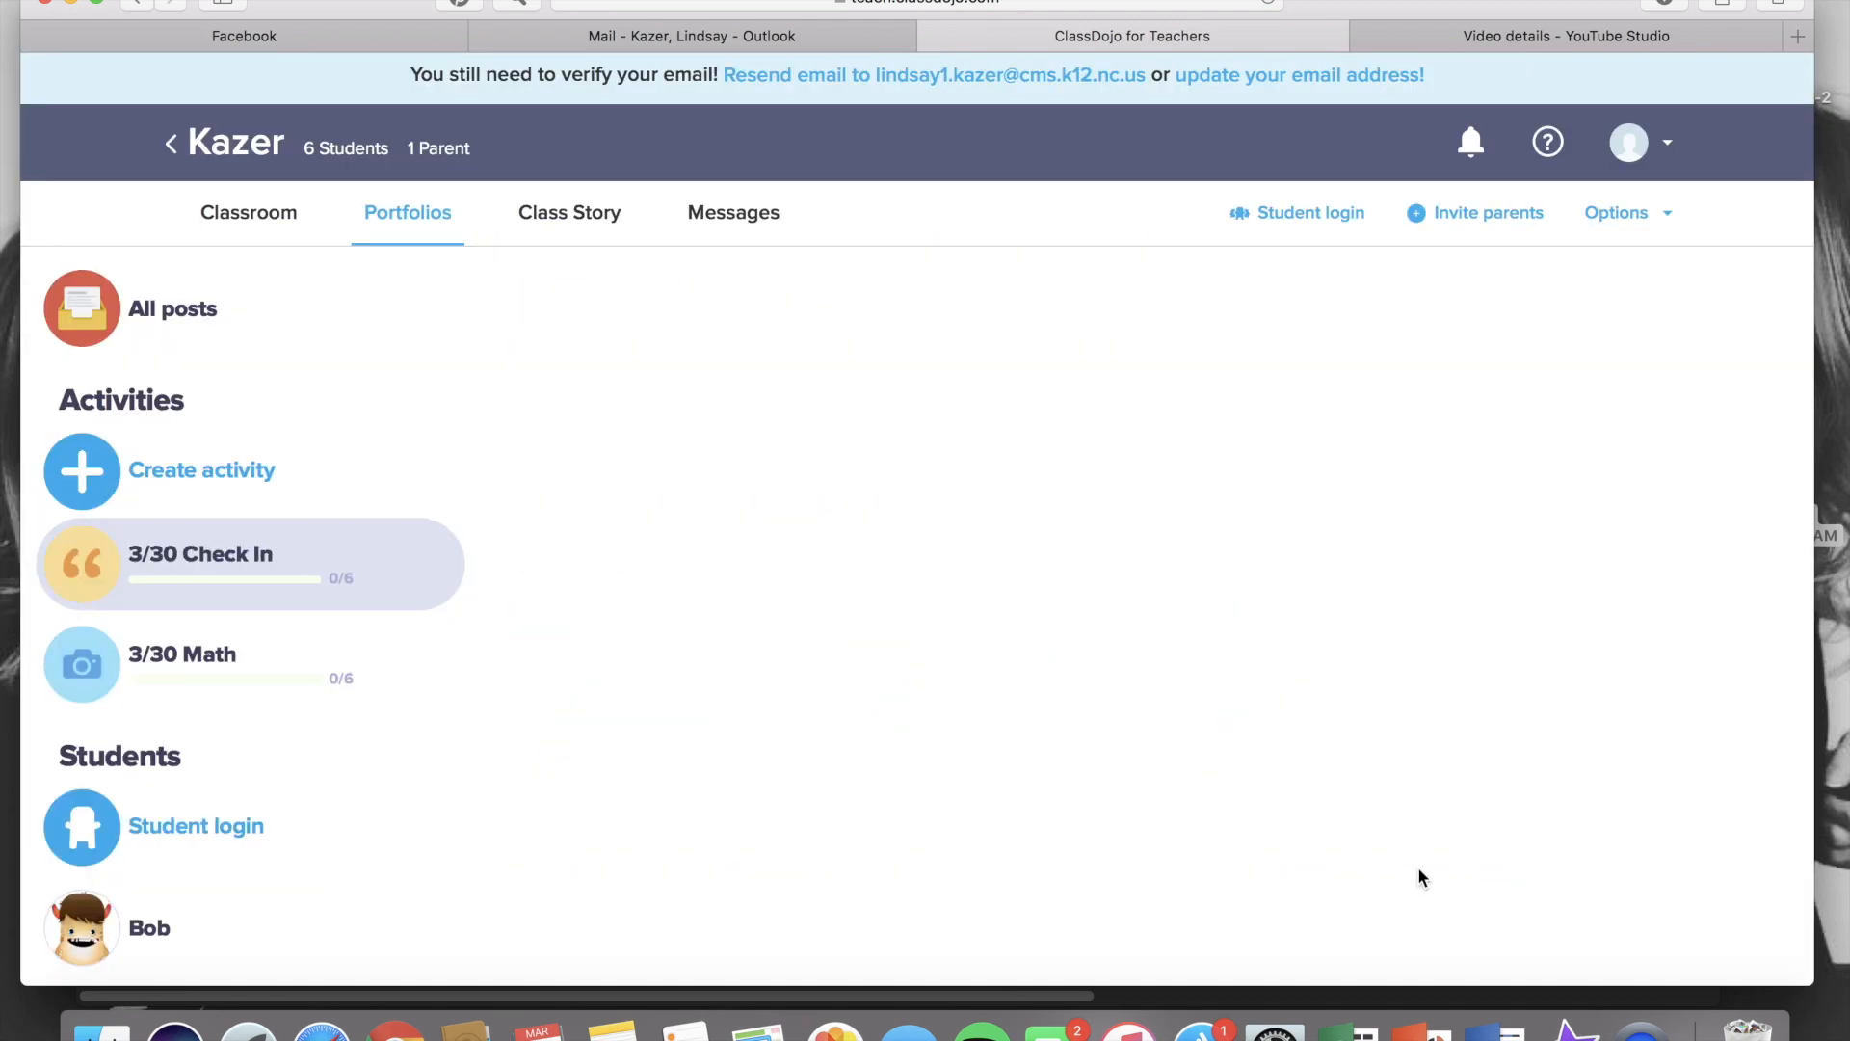
Create another activity named '3/30 Physical Activity'
click(184, 476)
text(3)
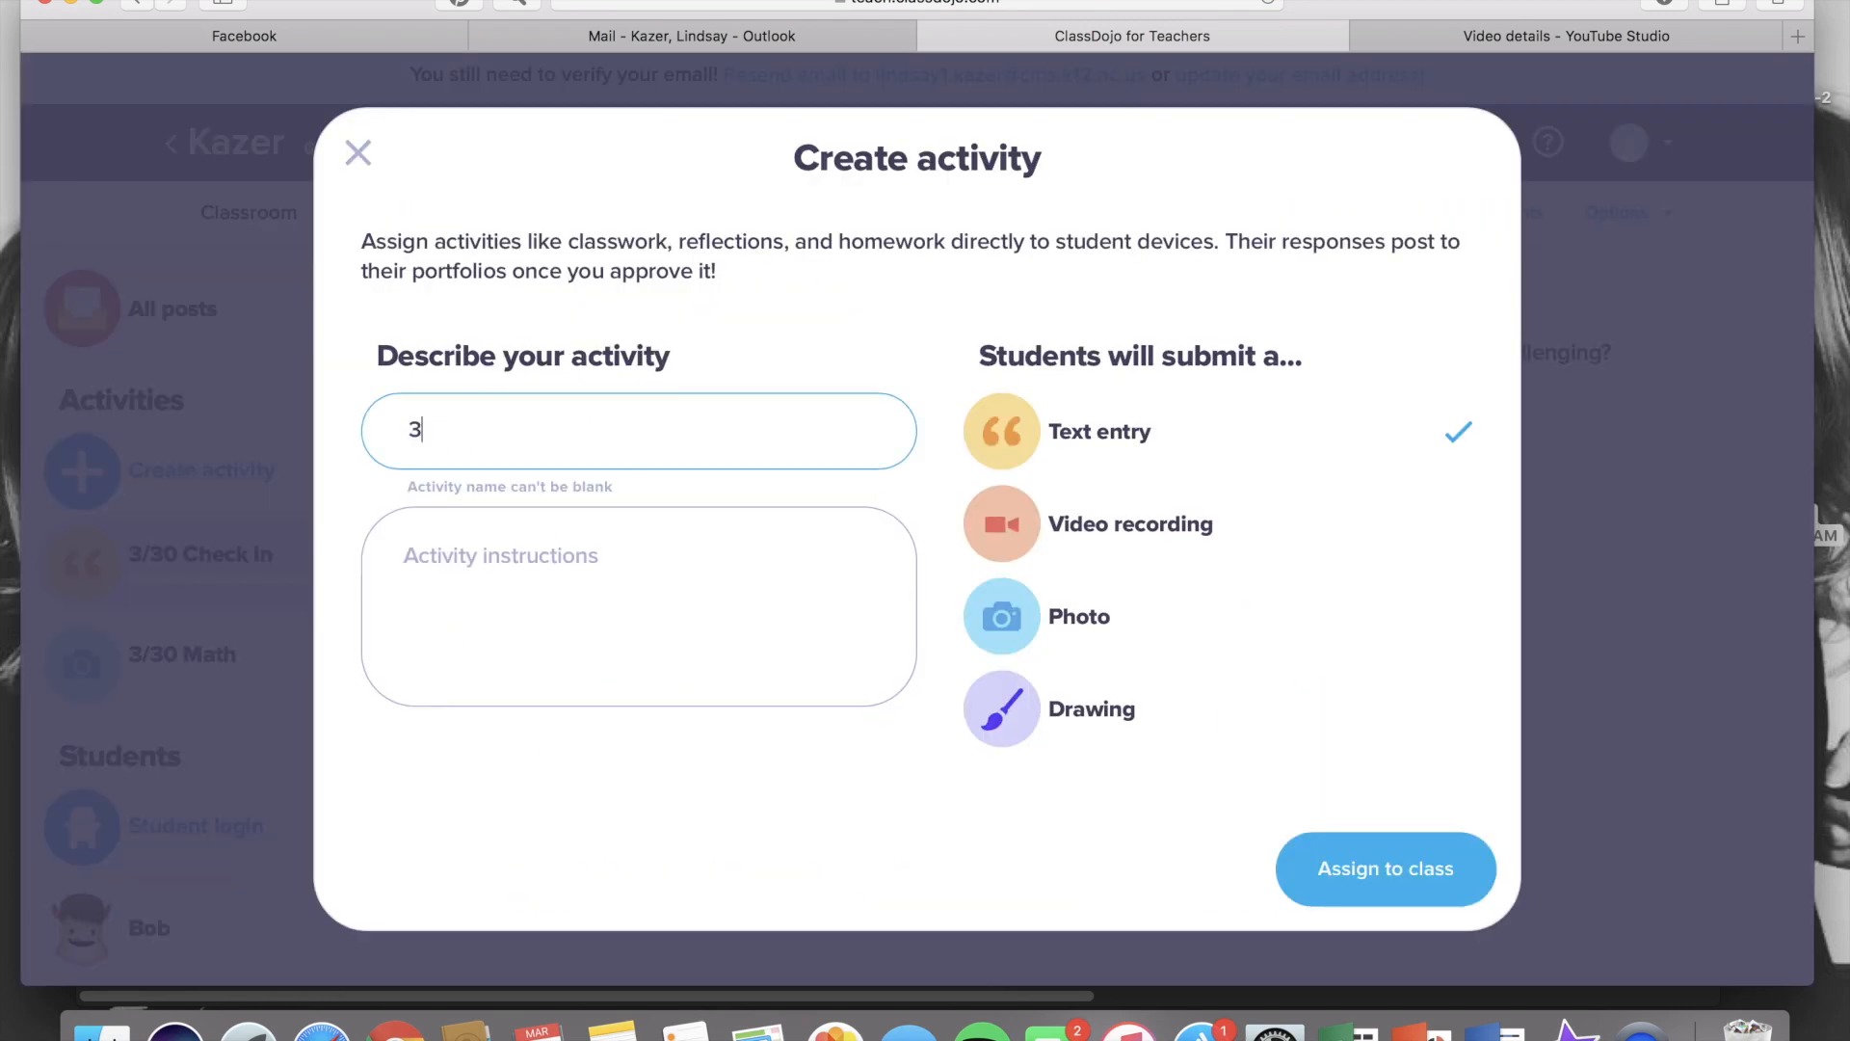
text(/30 Physical ACtiv)
key(BackSpace)
key(BackSpace)
key(BackSpace)
key(BackSpace)
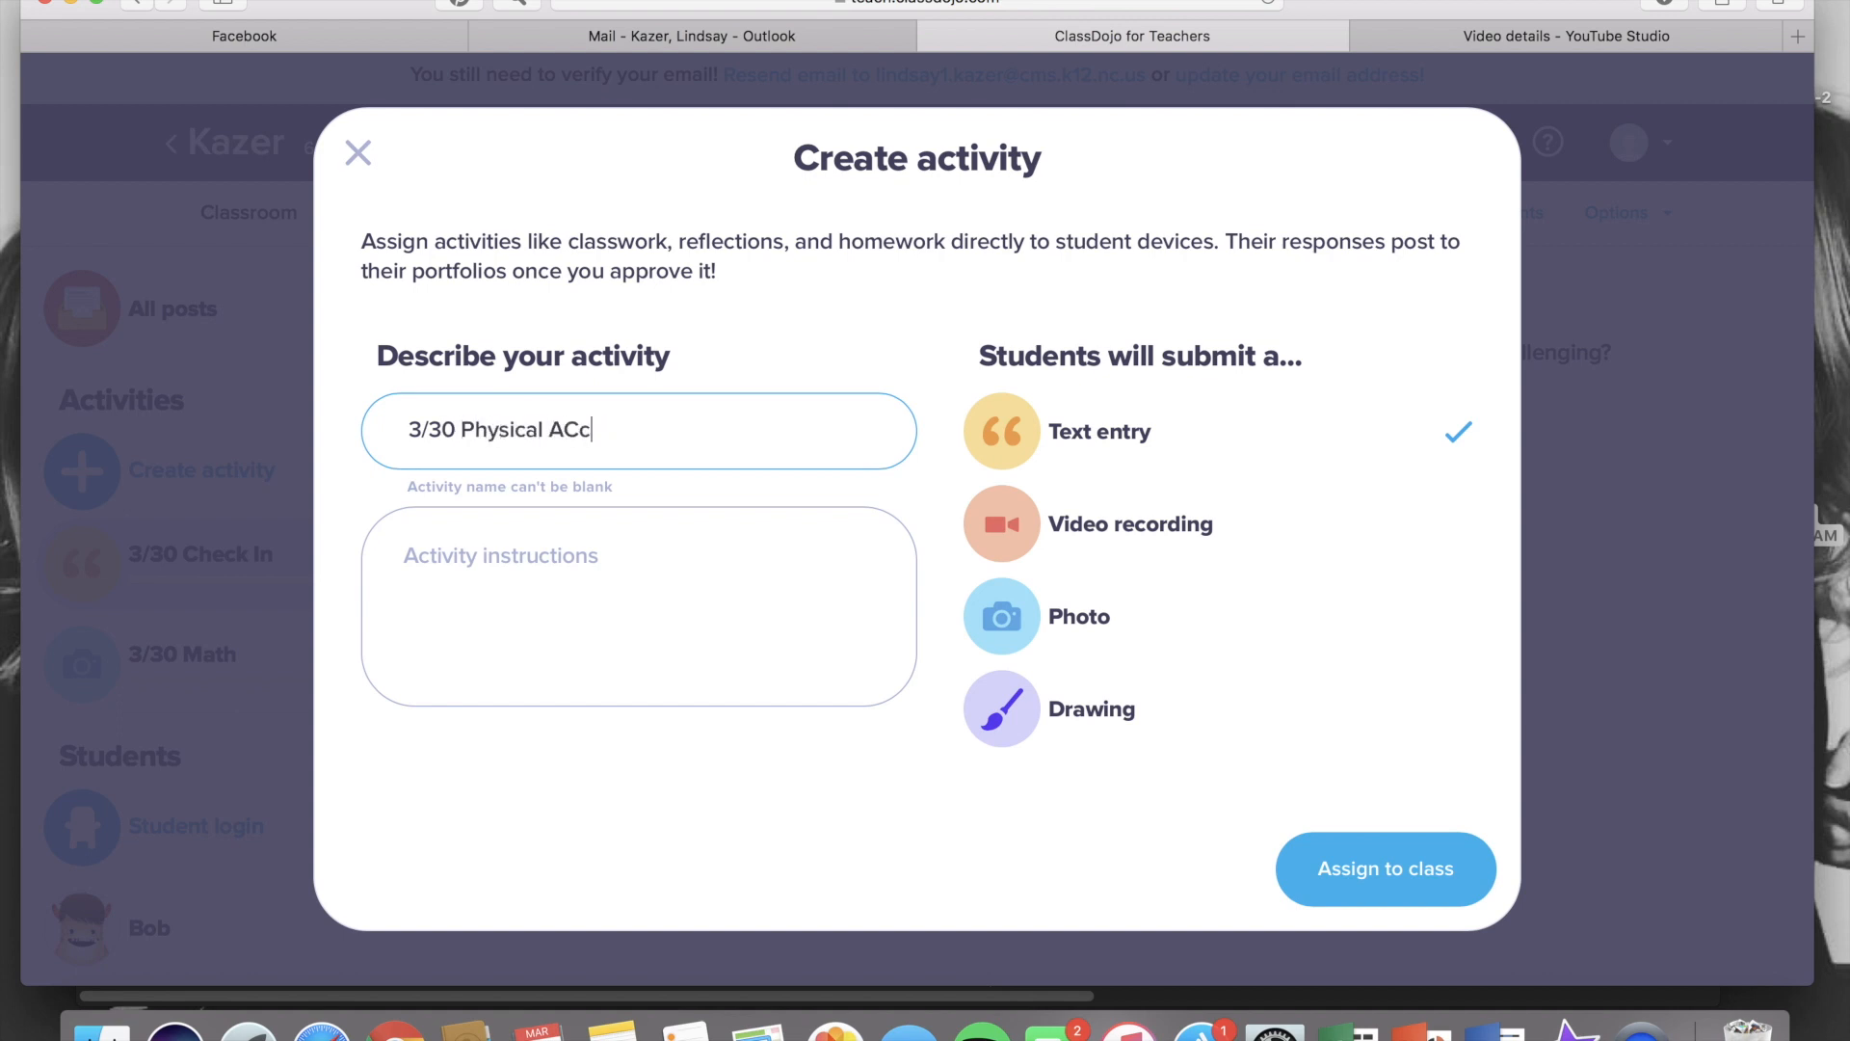
text(ctivity)
Enter the instructions 'Please upload a video of you demonstrating your 8-count dance routine from P.E. today!' and assign it as a video recording
click(606, 533)
text(P)
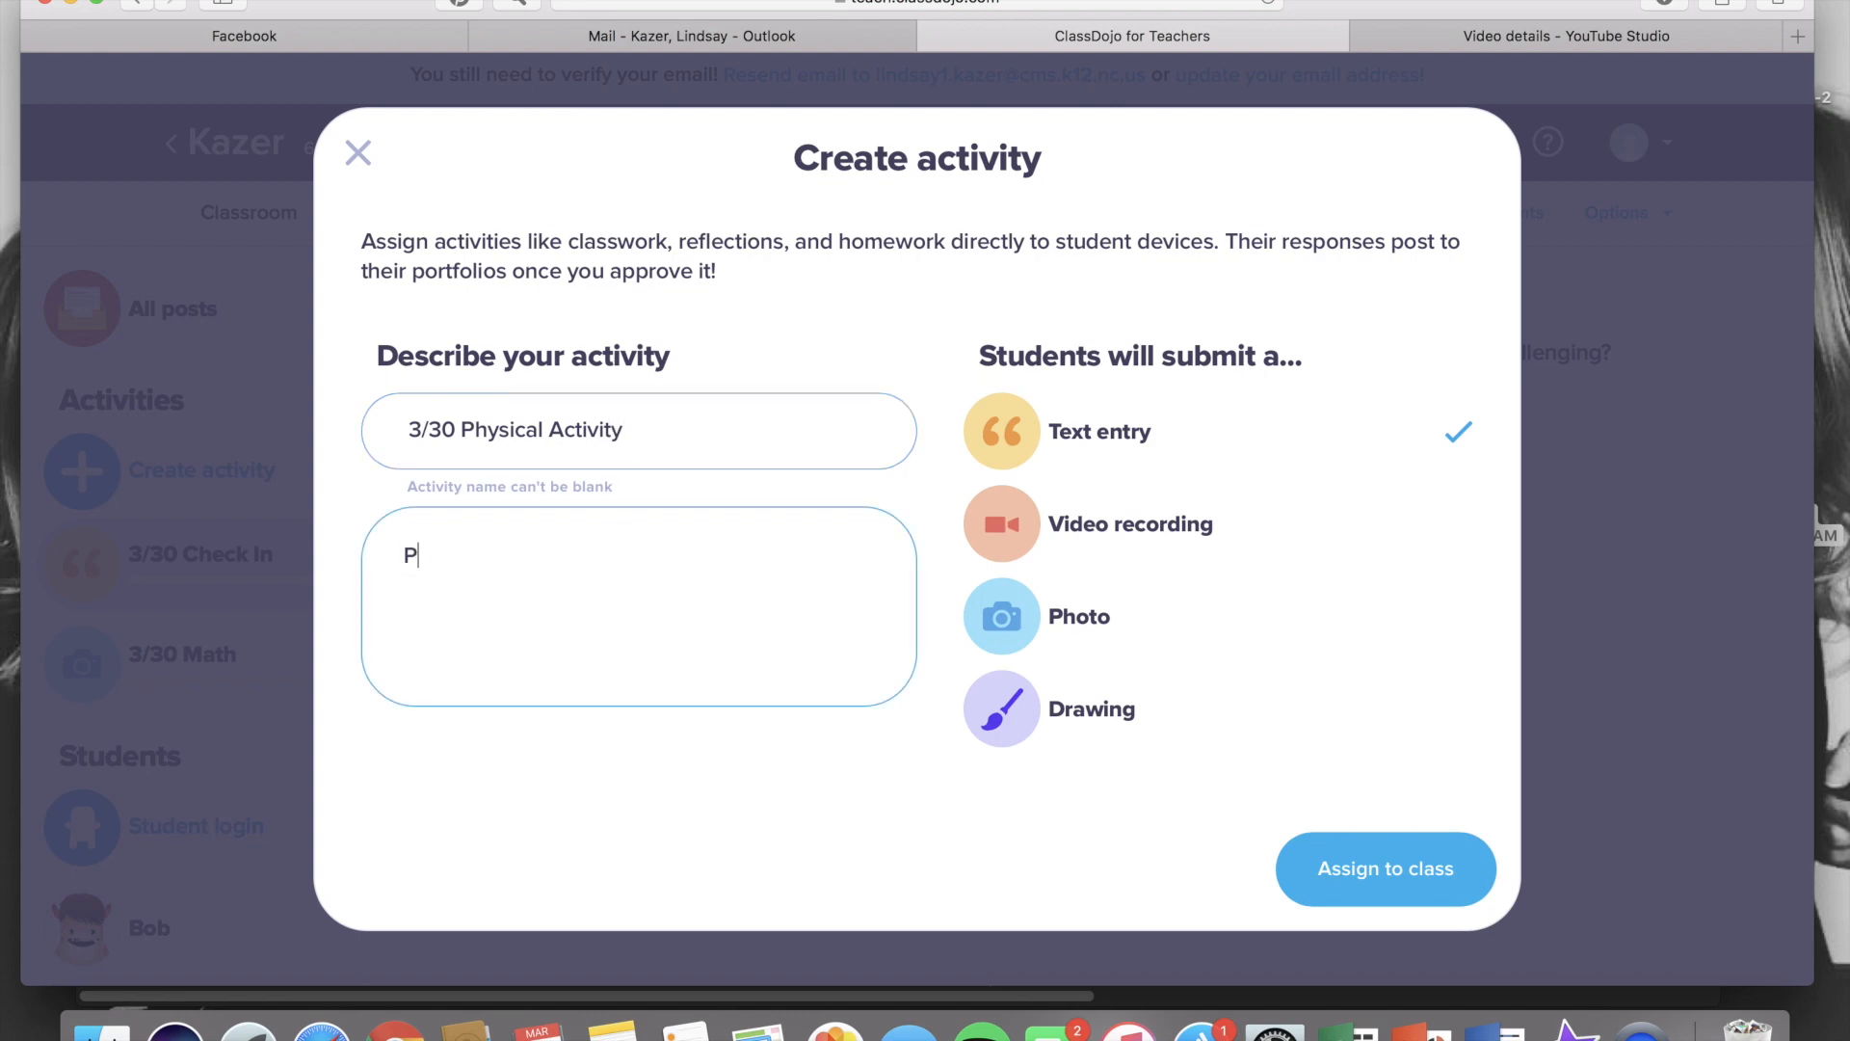
text(lease upload a video )
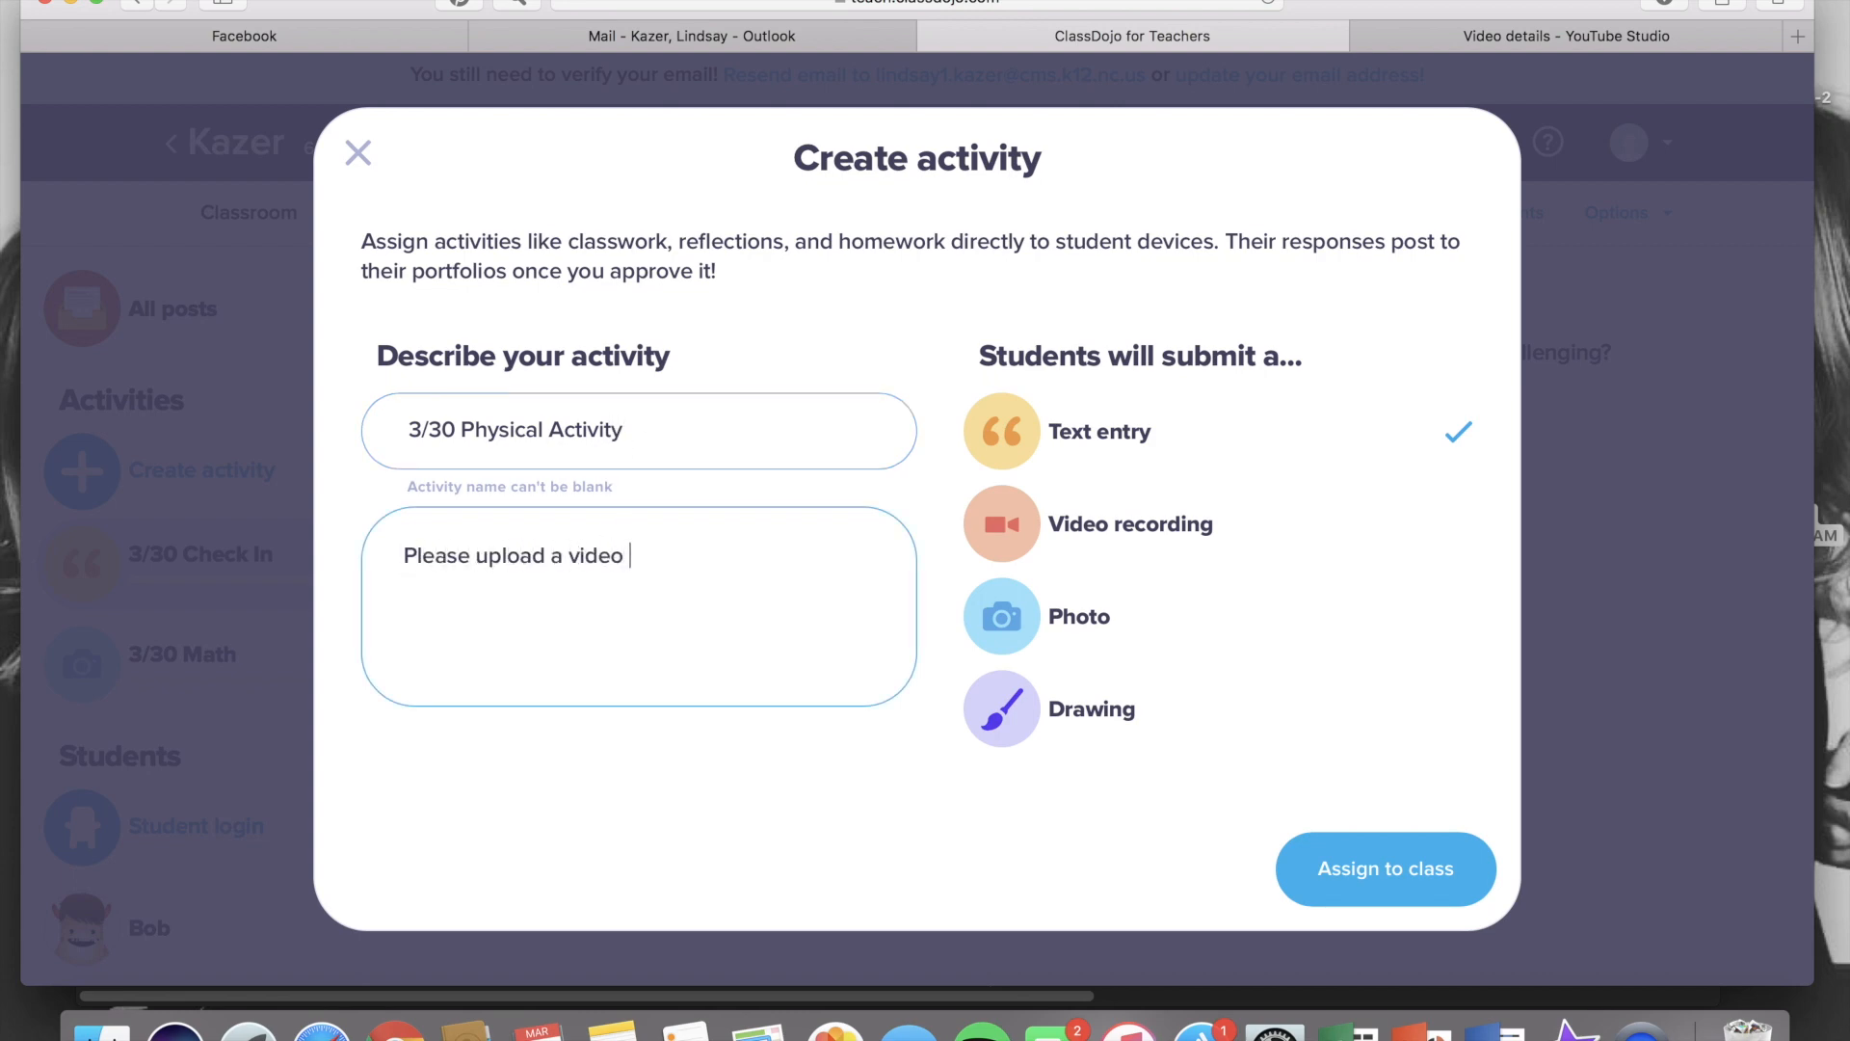
text(of you demonstrating your 8-c)
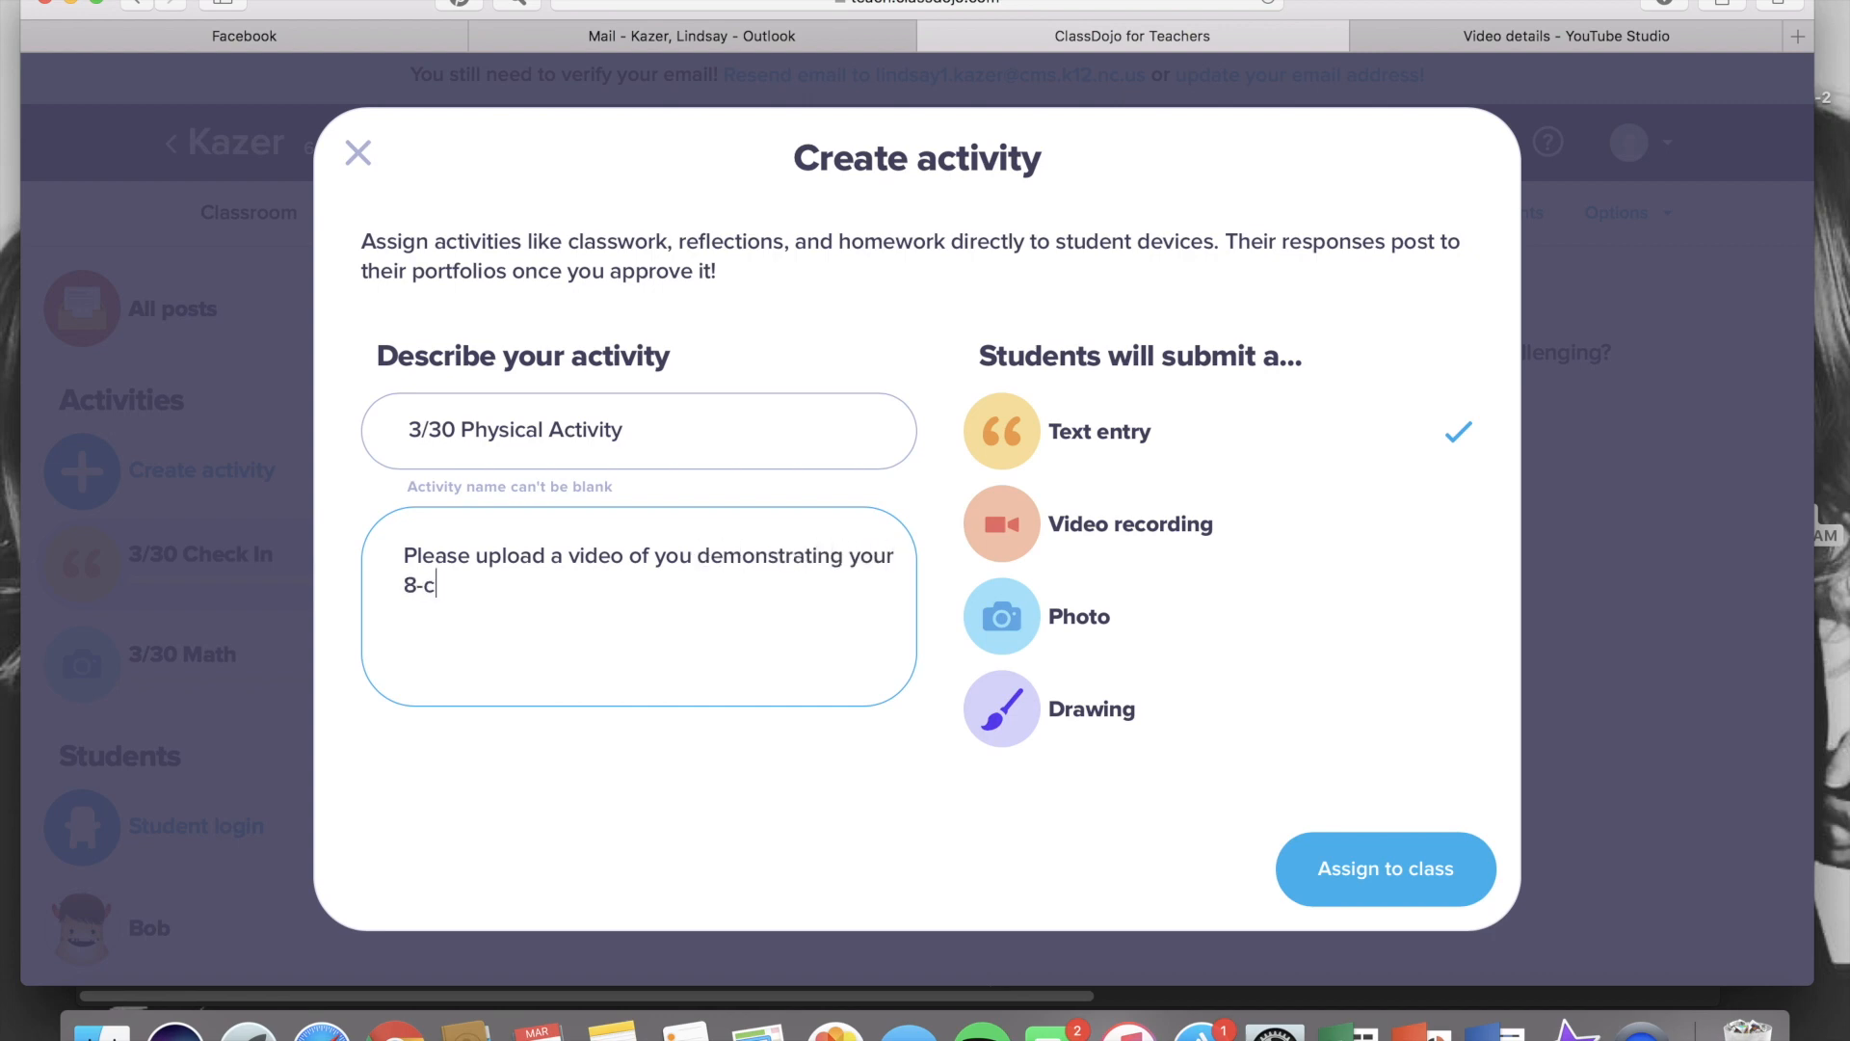
text(ount dance routin)
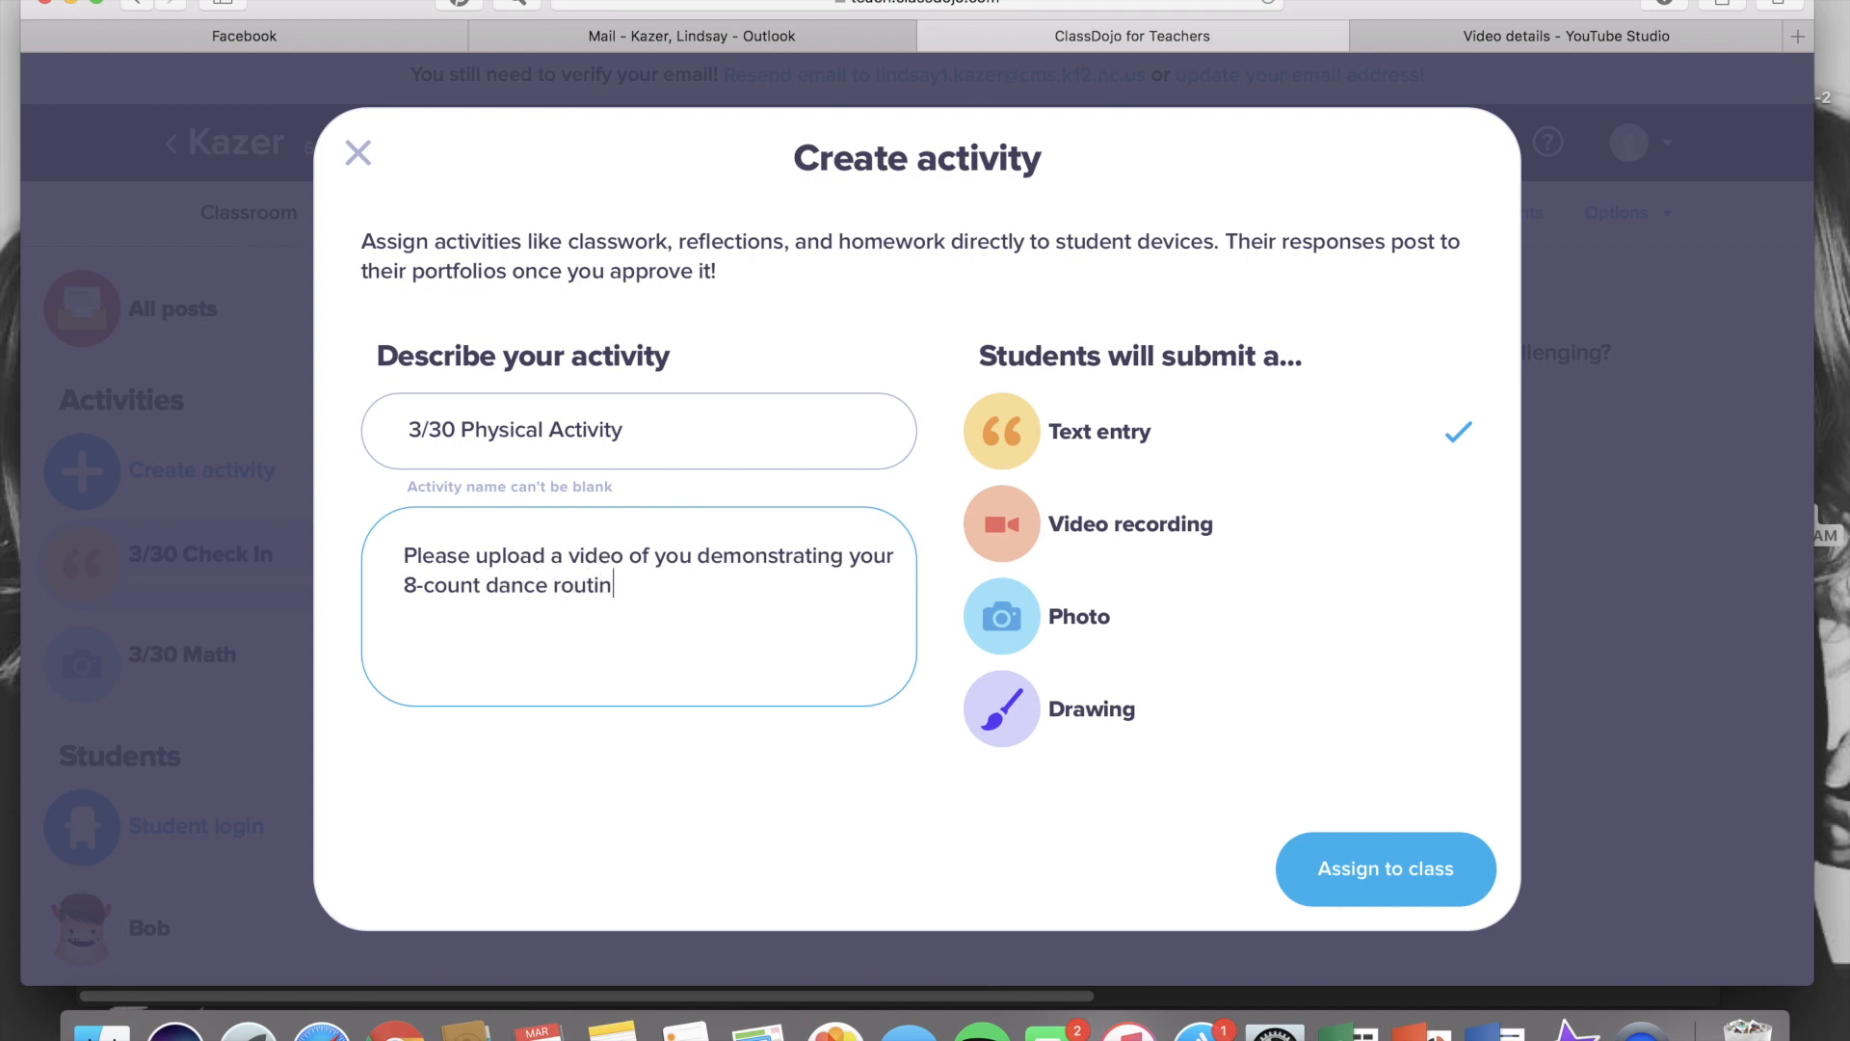
text(e from P.E. today!)
click(1029, 530)
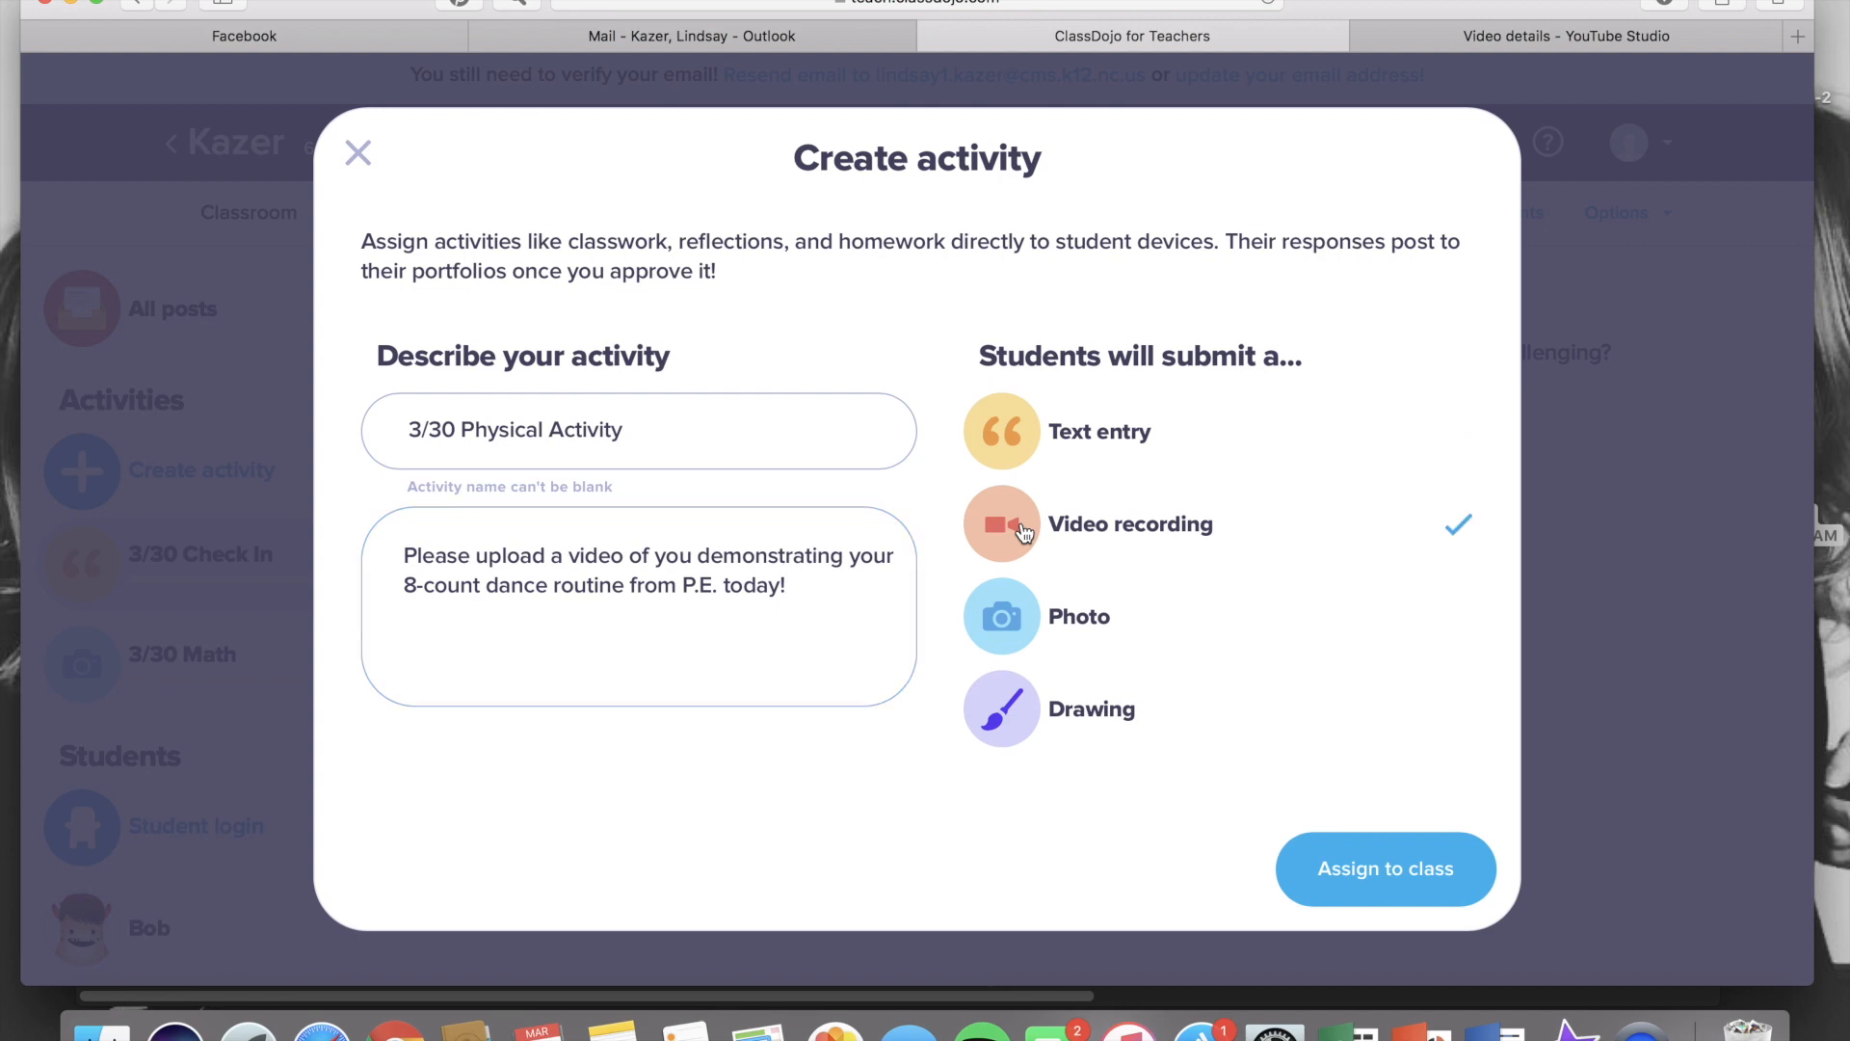
click(1358, 888)
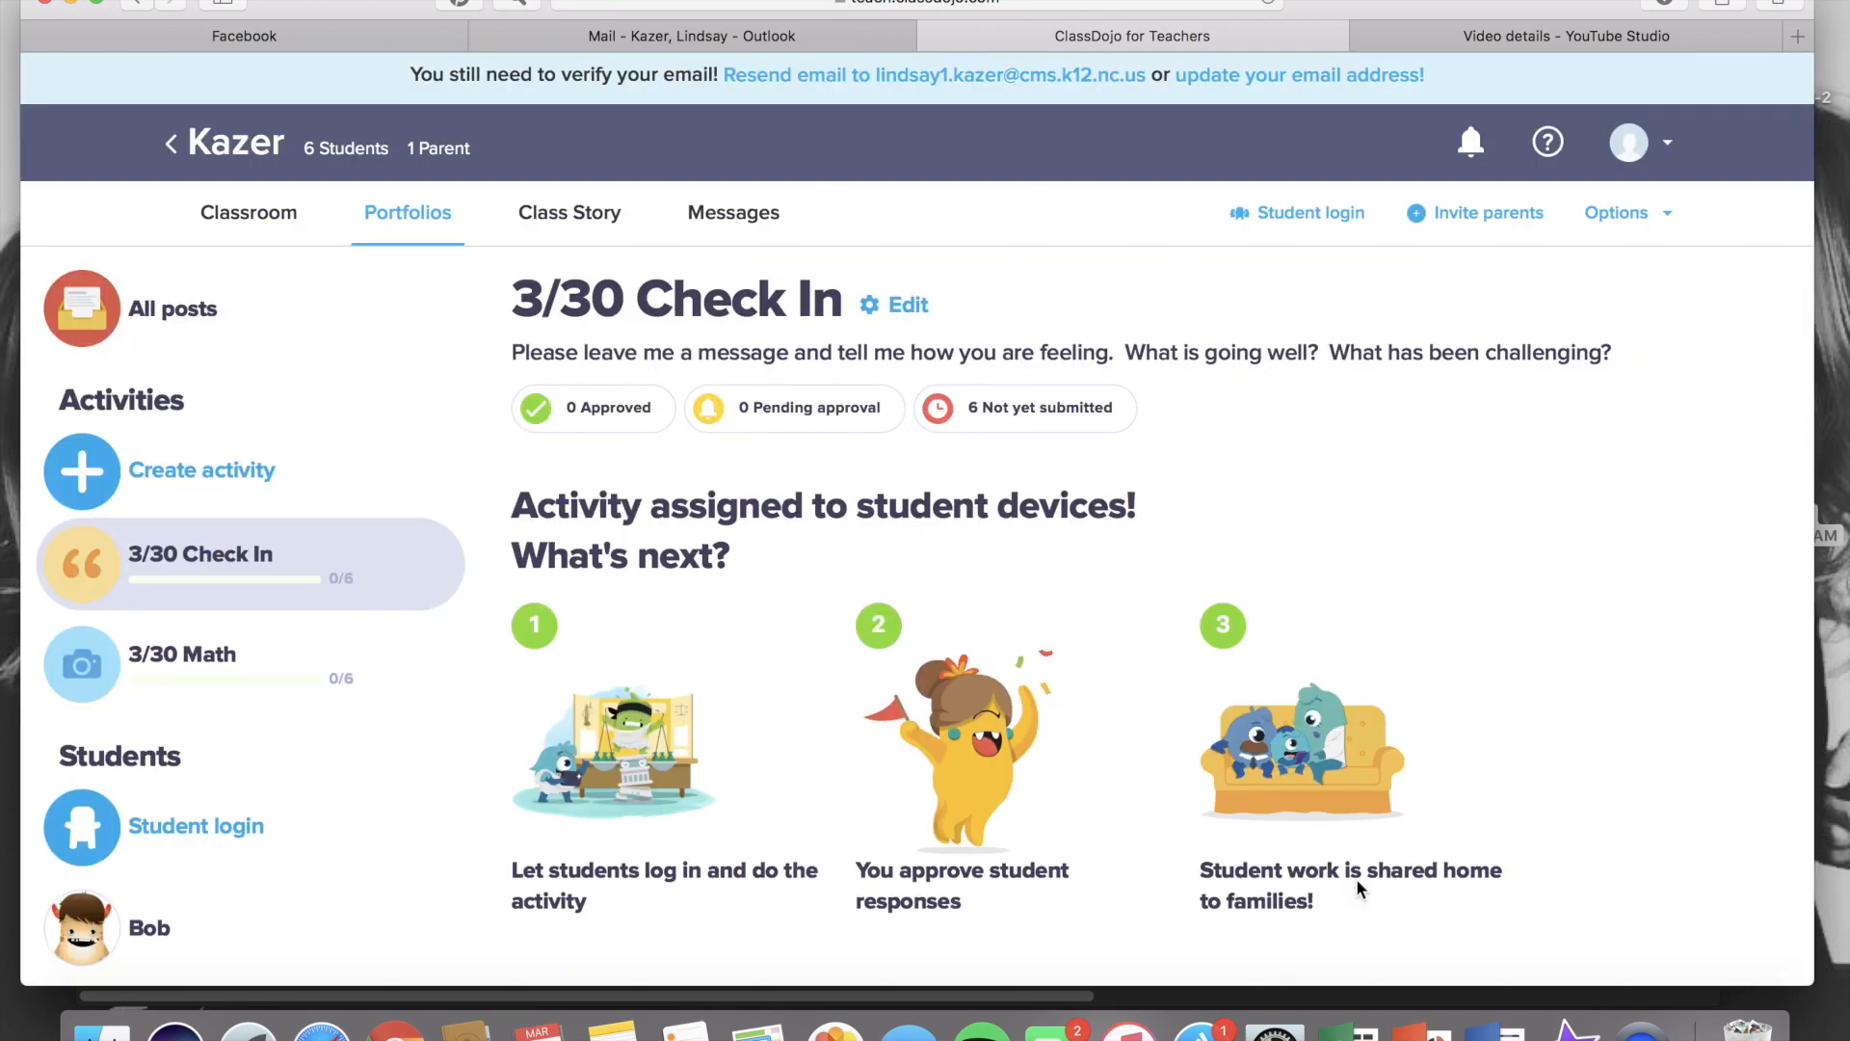
Create another activity named '3/30 Literacy'
click(153, 472)
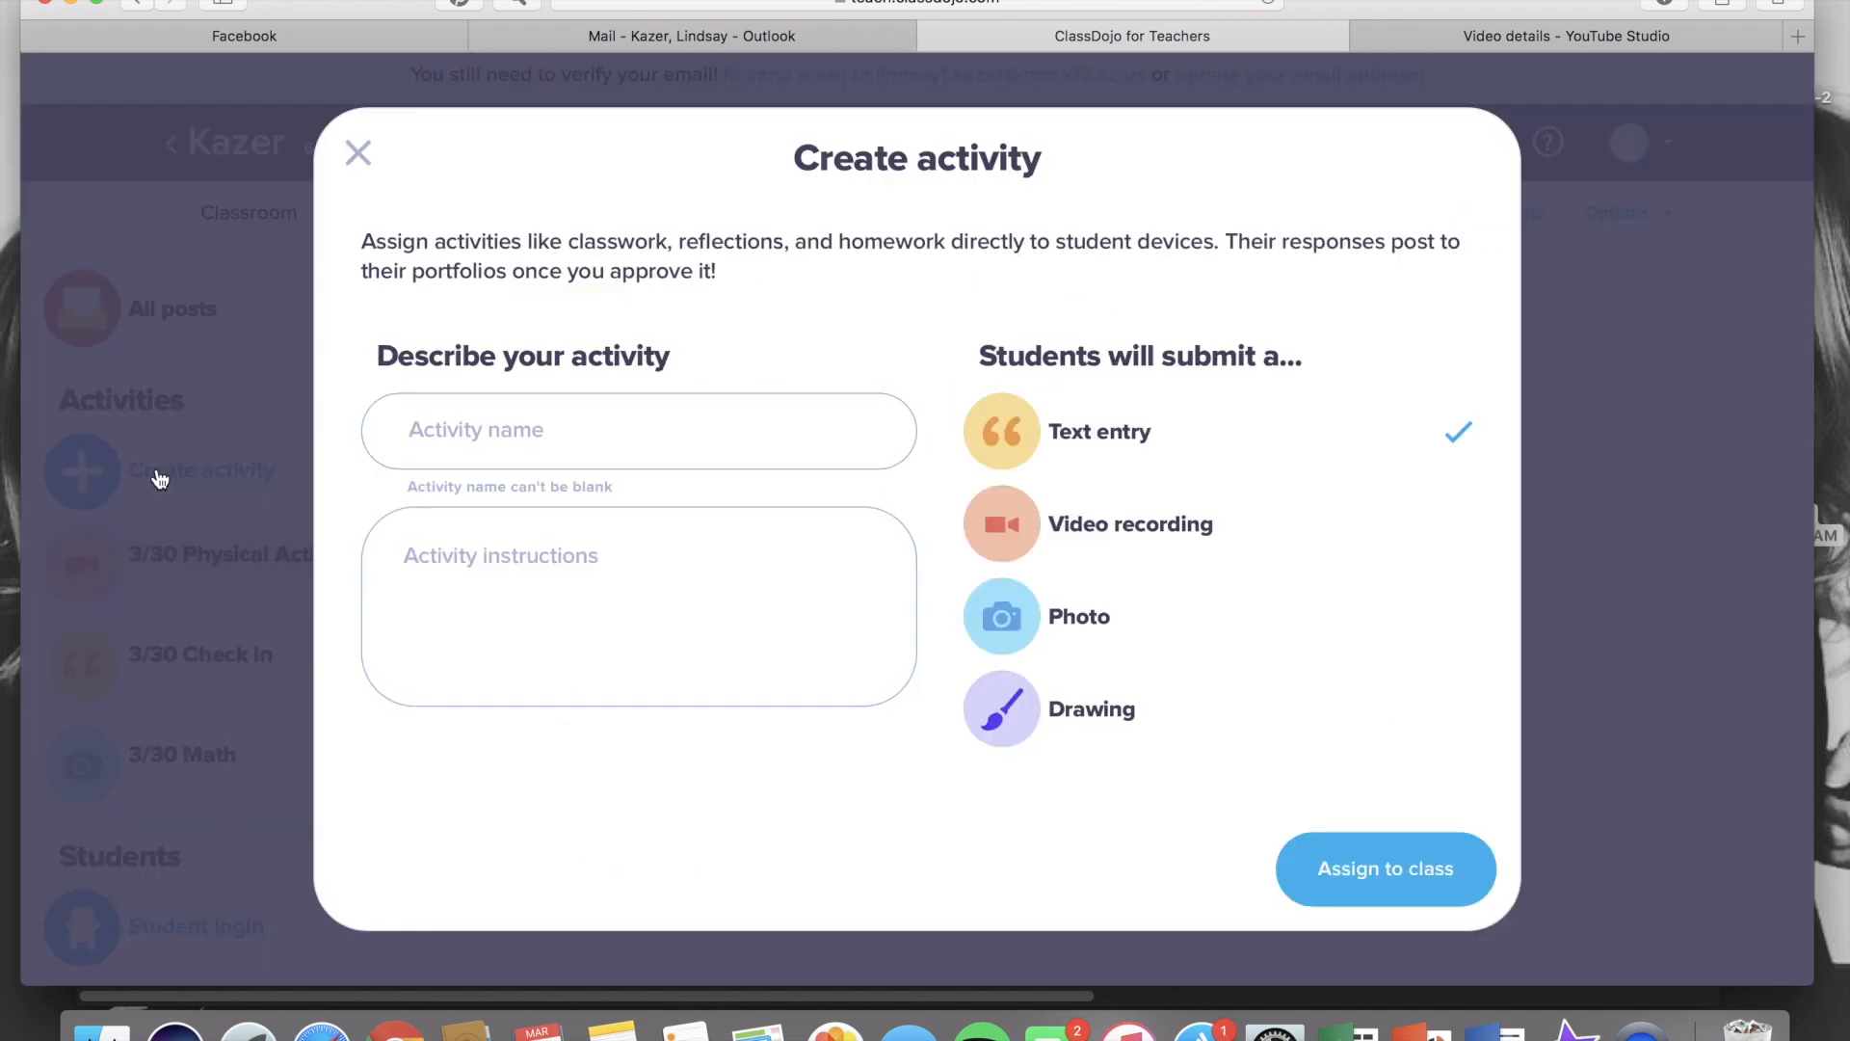
text(3/)
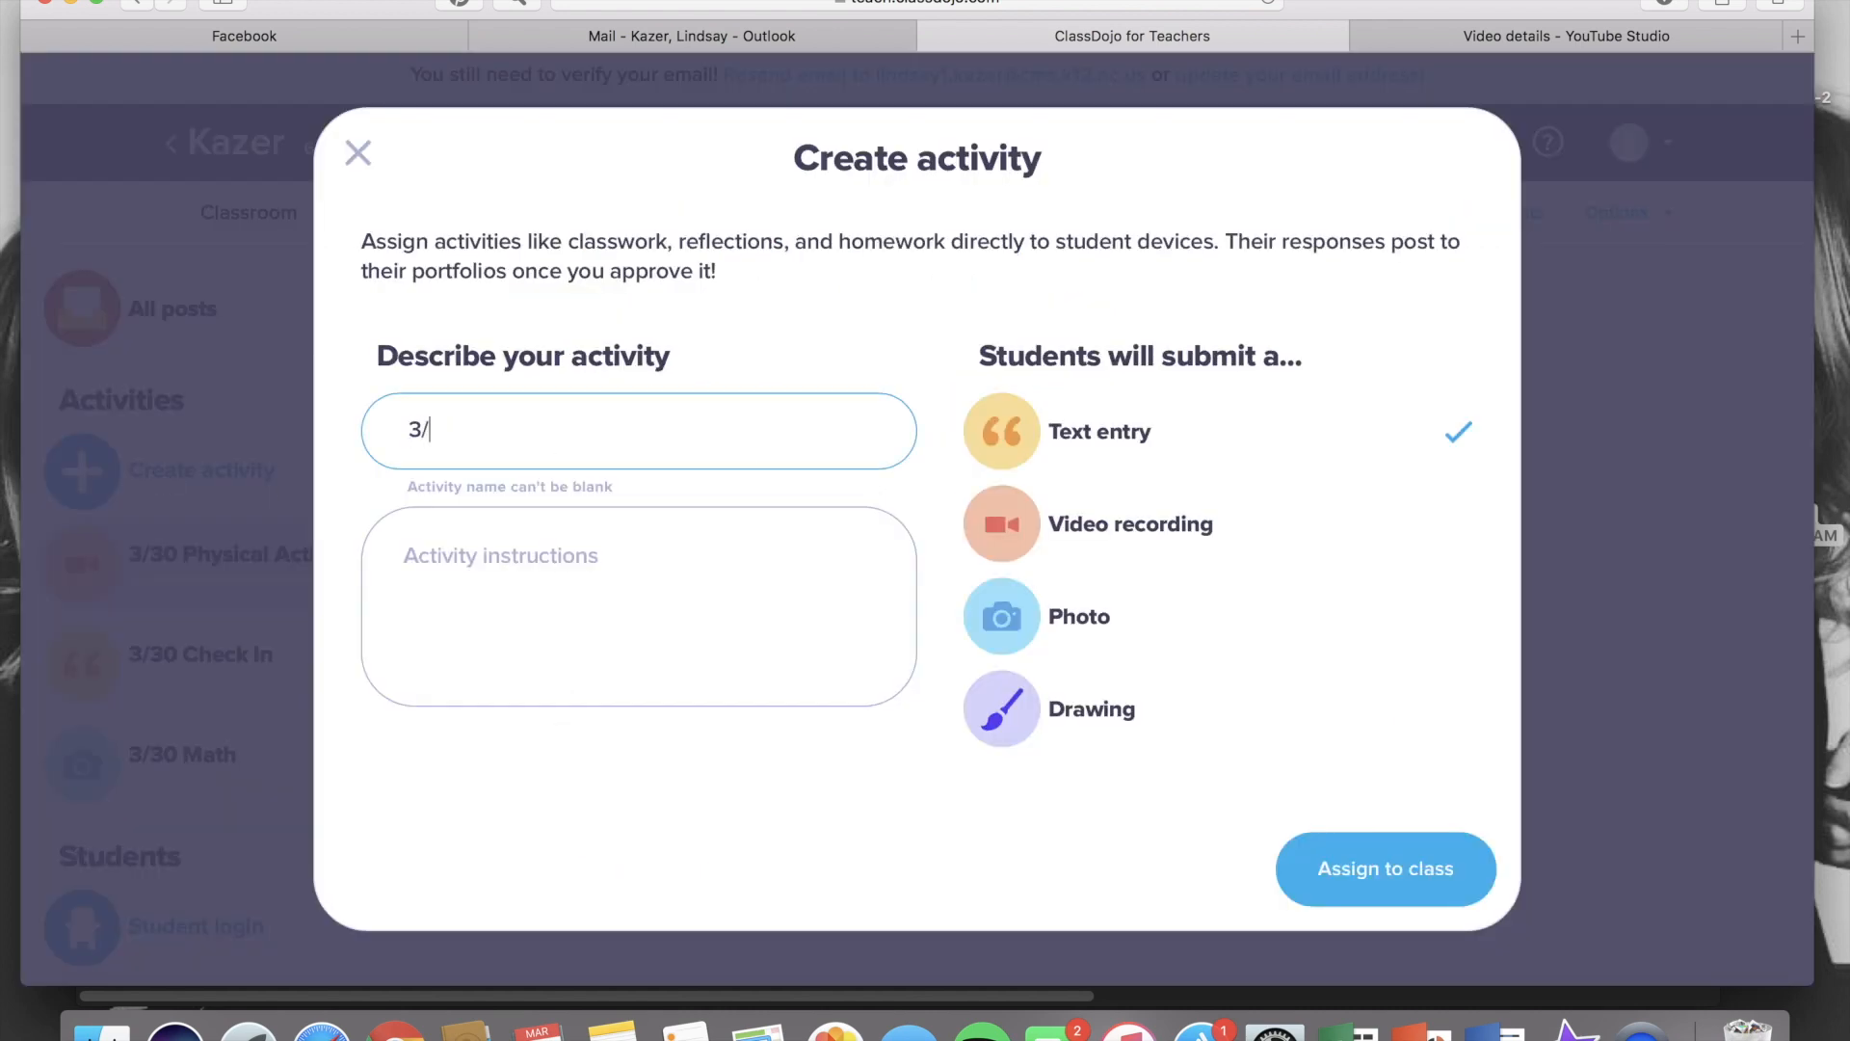
text(30 Literacy)
Enter the instructions 'Please read your assigned book on Raz-Kids then draw a picture of the setting.' and assign it as a drawing
click(732, 584)
text(P)
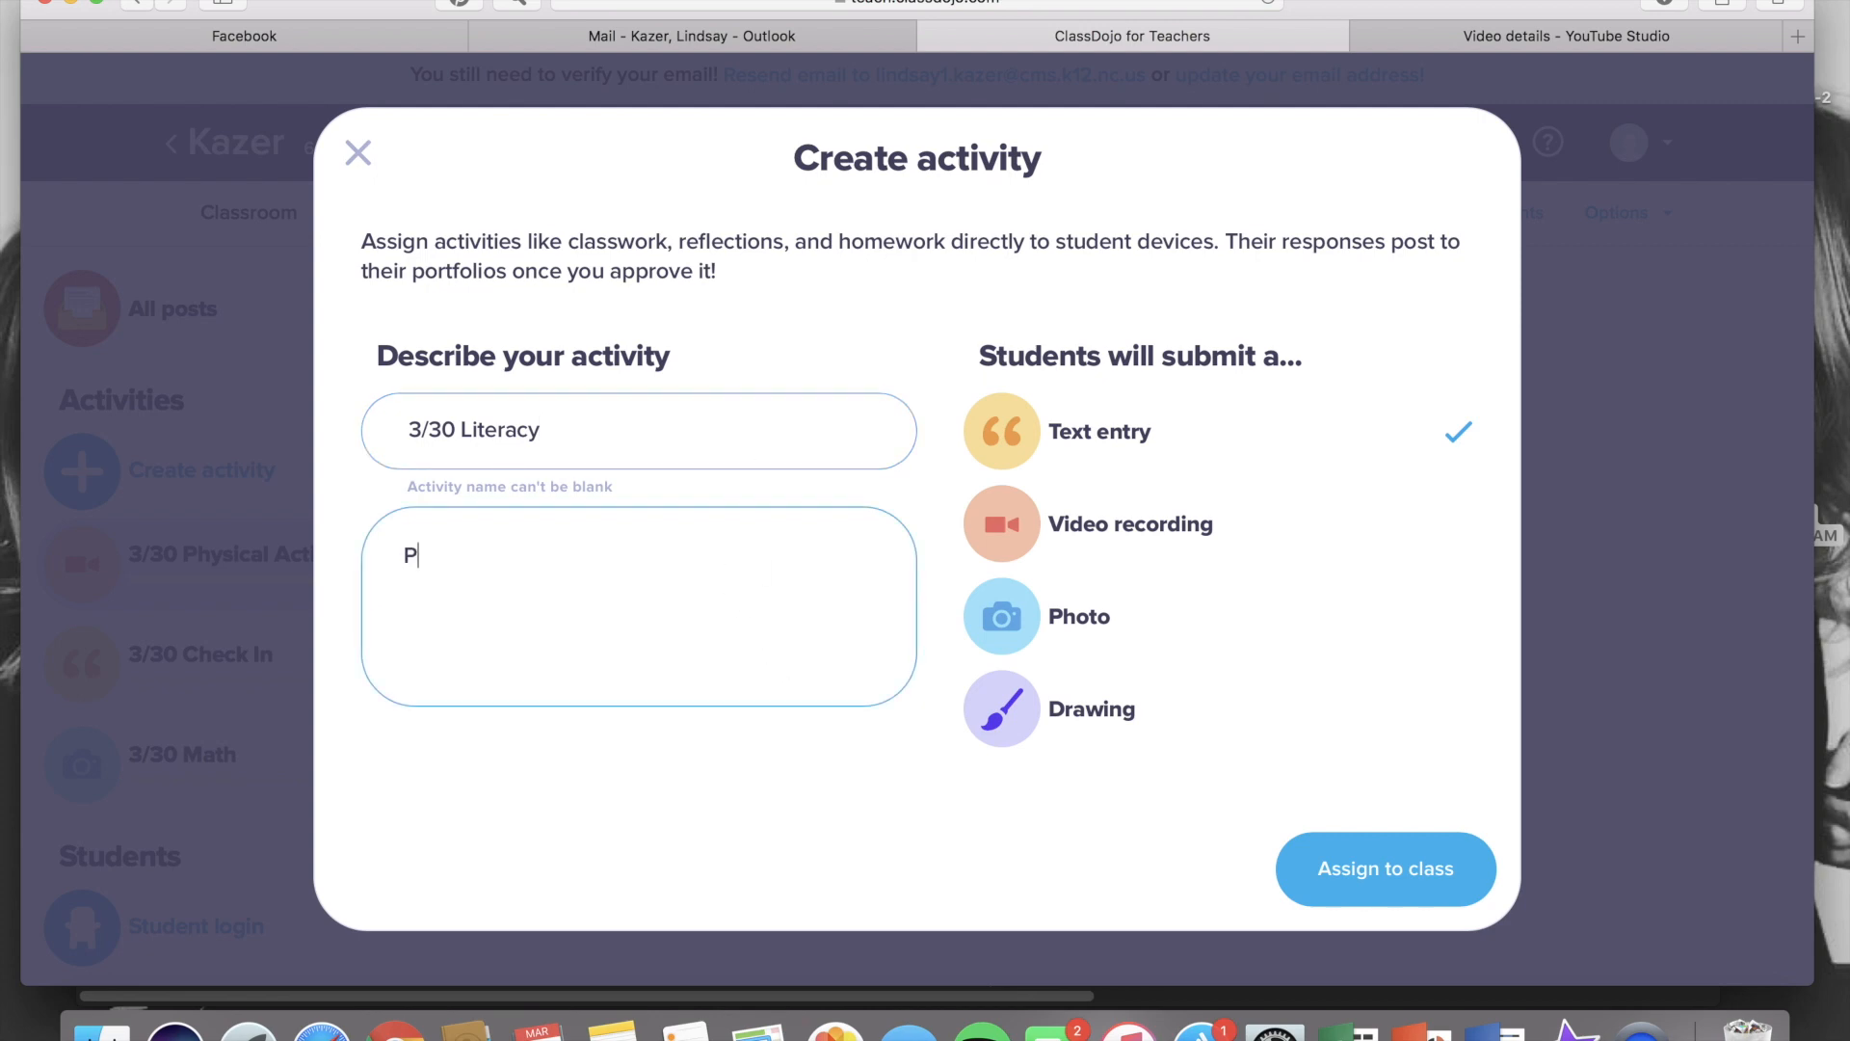
text(lease read your as)
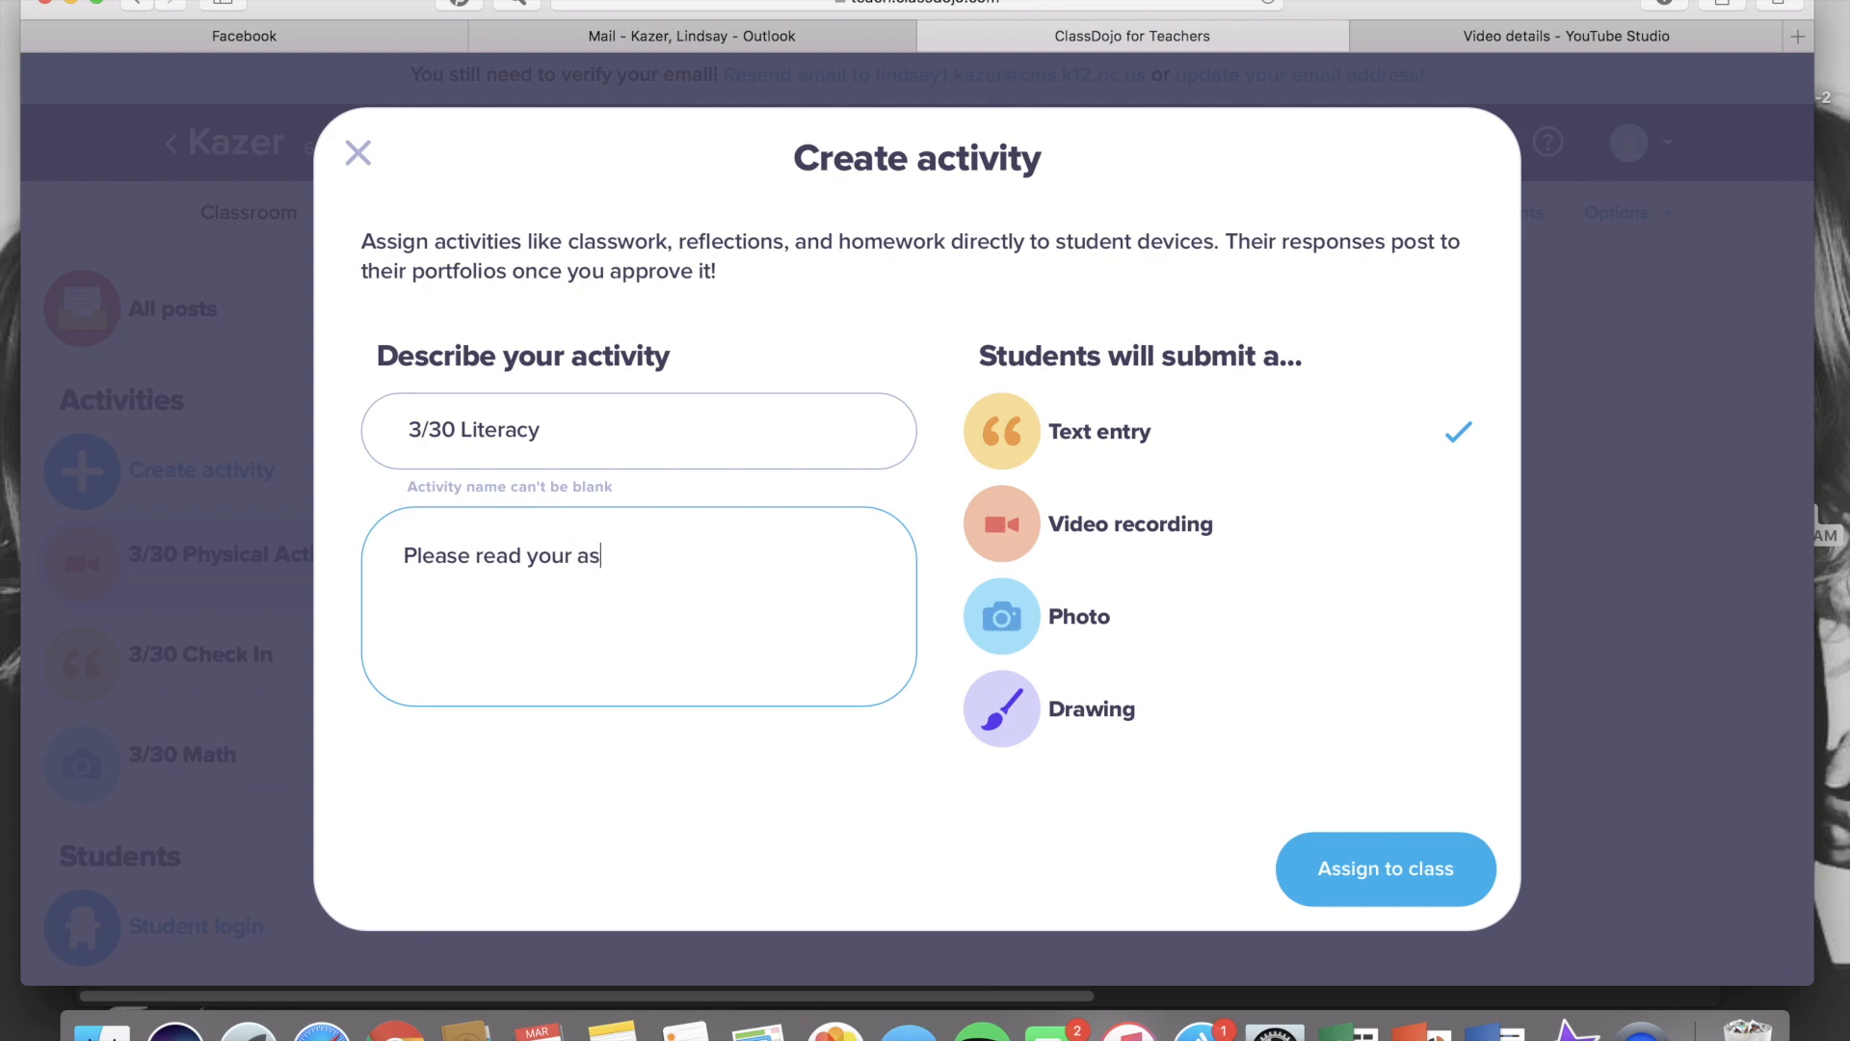
text(signed book on Ra)
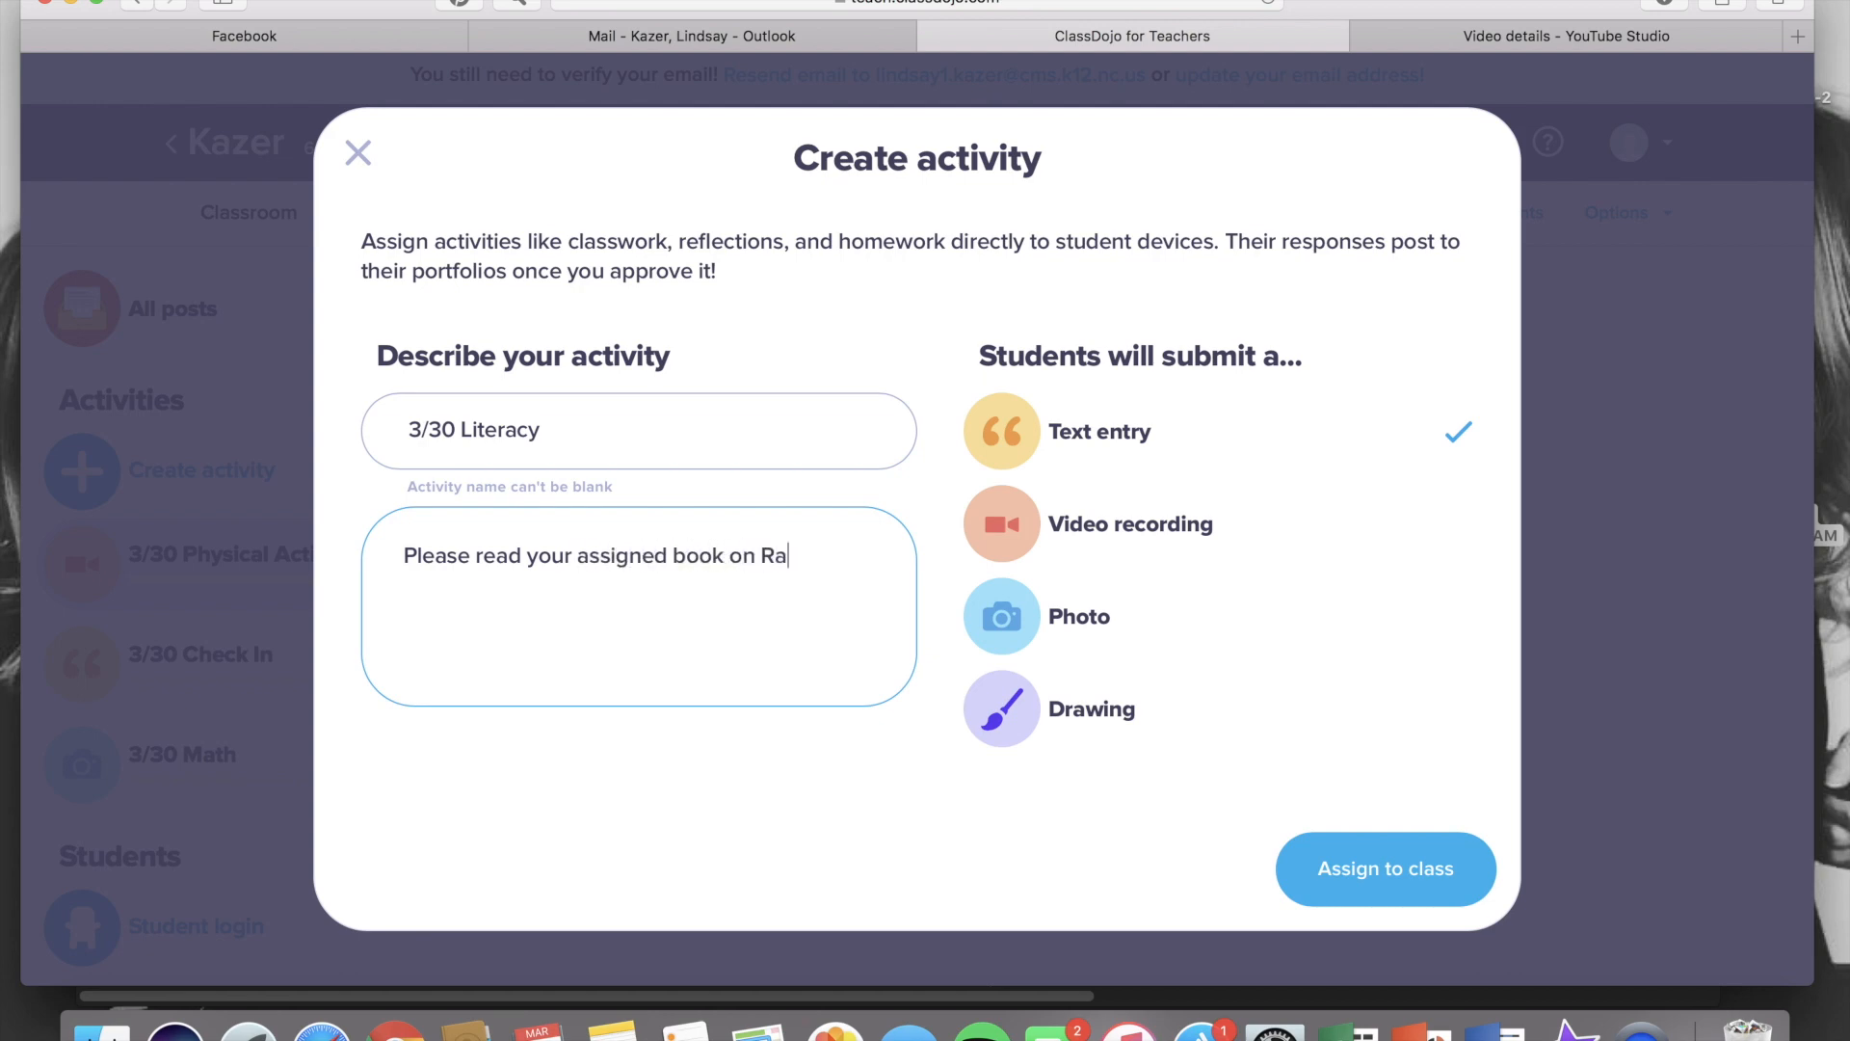
text(z-Kids then dra)
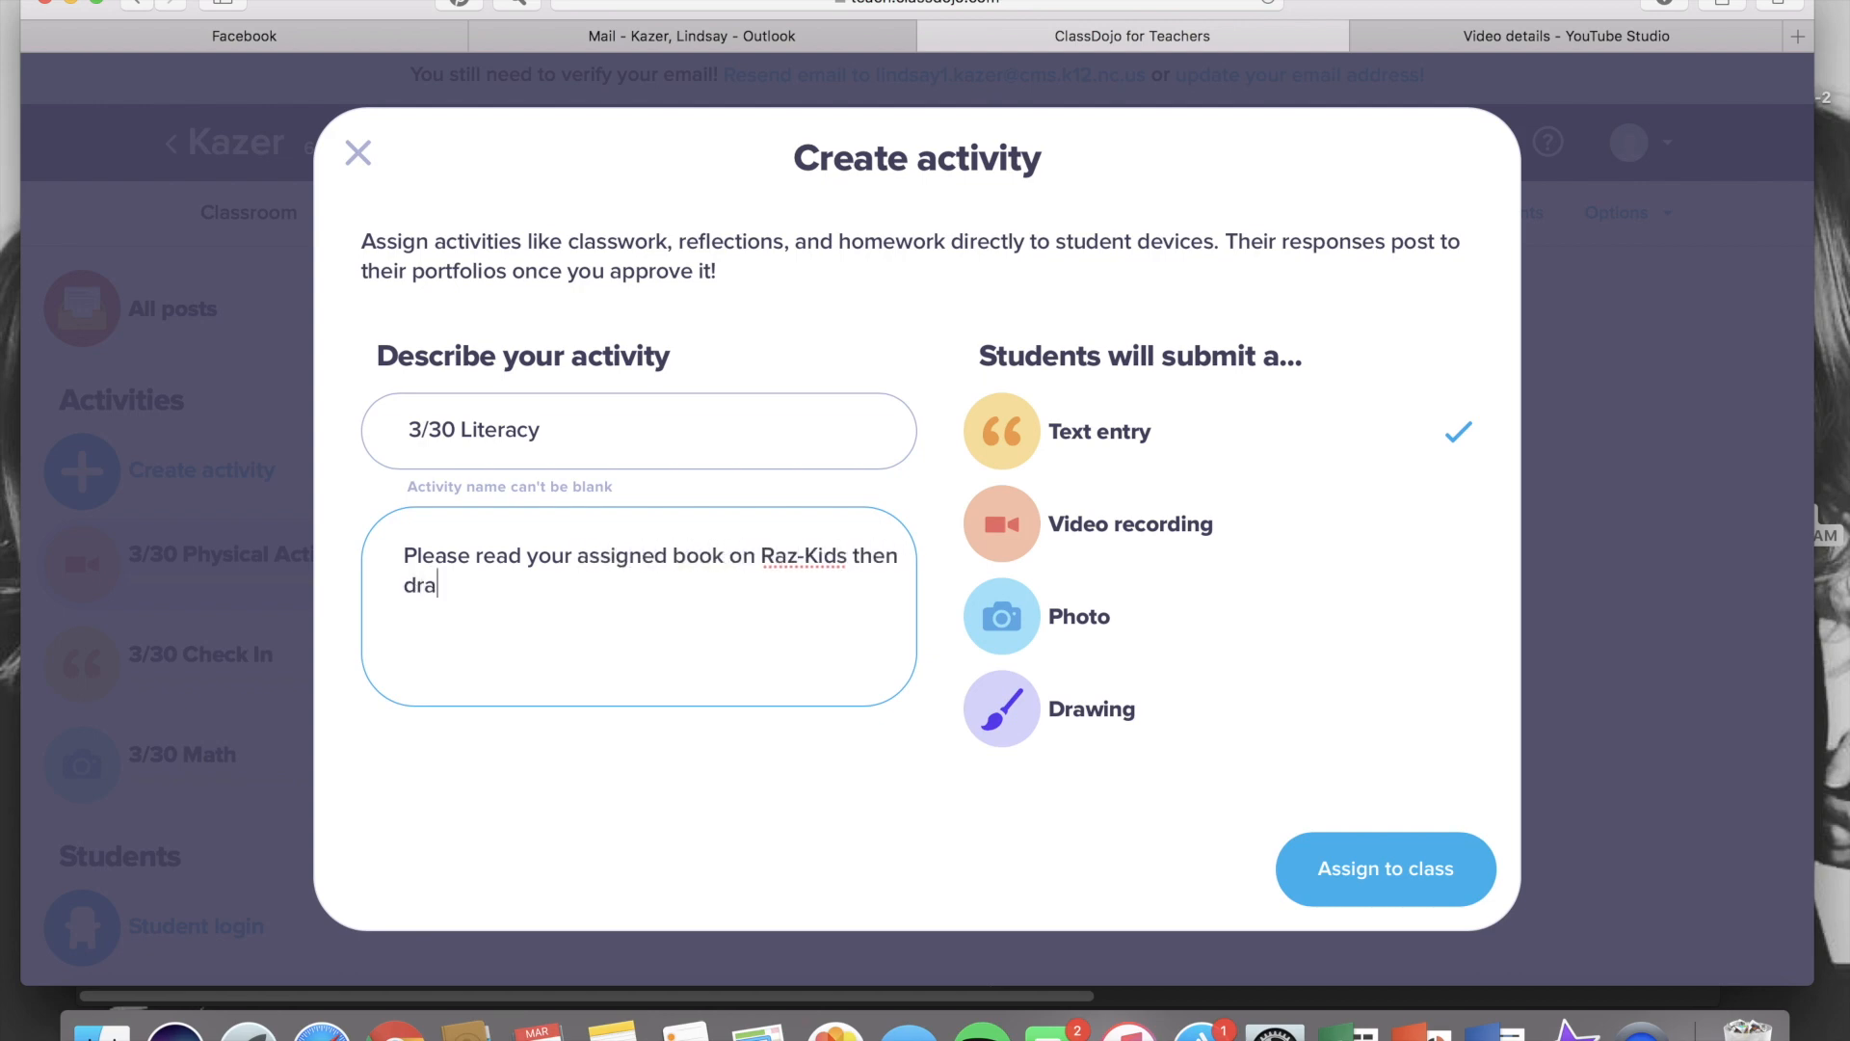
text(w a picture of the setting.)
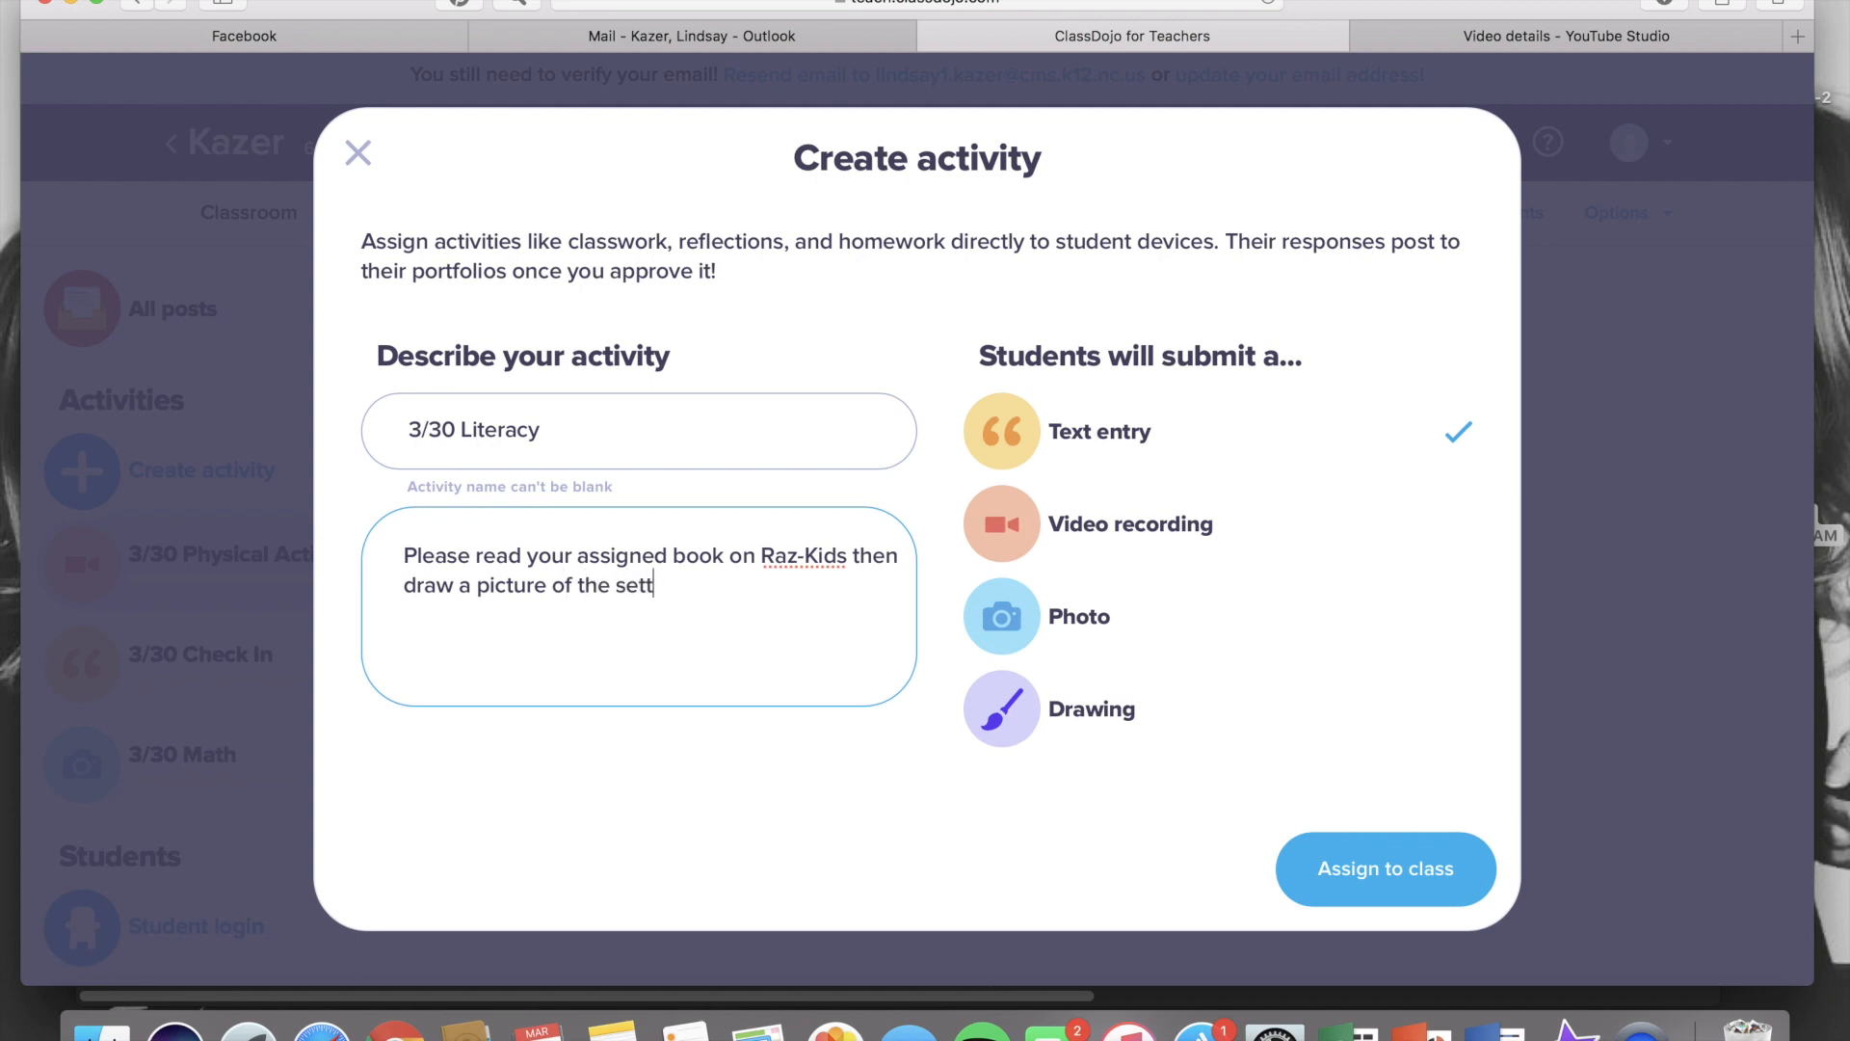
click(1120, 713)
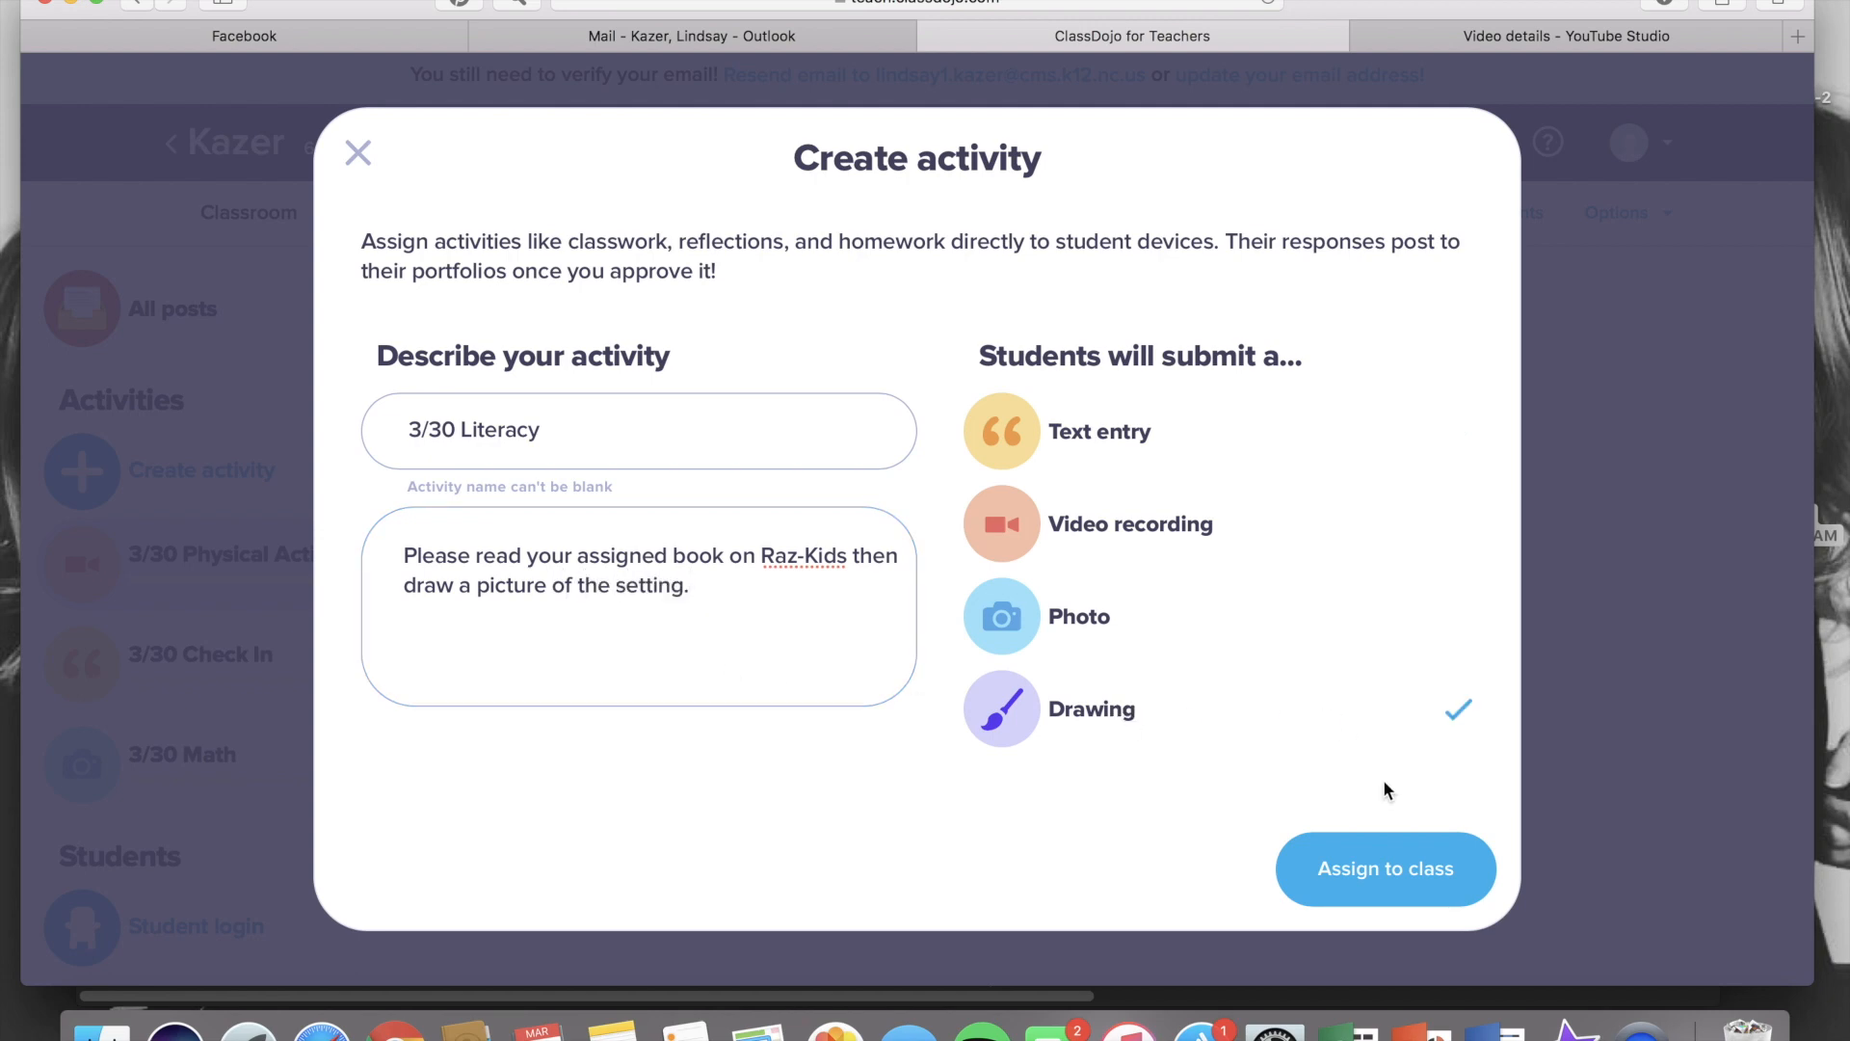
click(1380, 872)
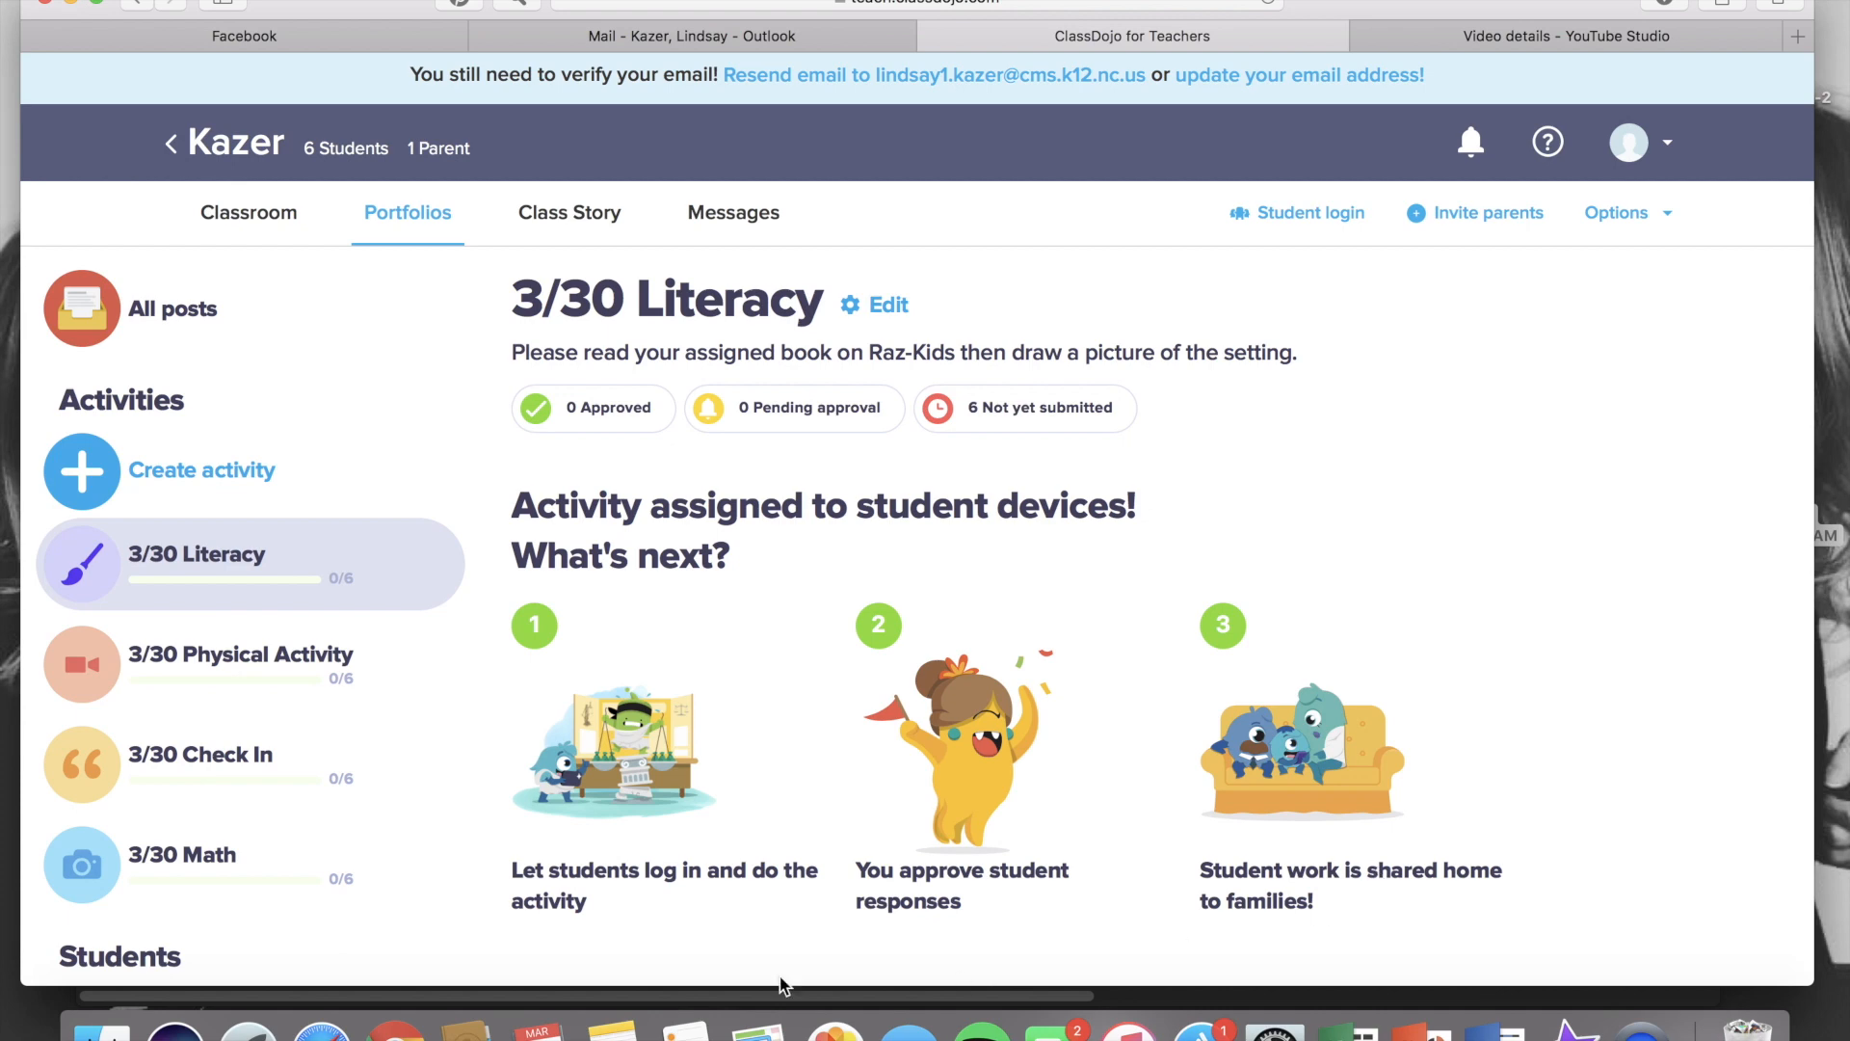
Start a new portfolio activity and name it '3/30'
click(253, 476)
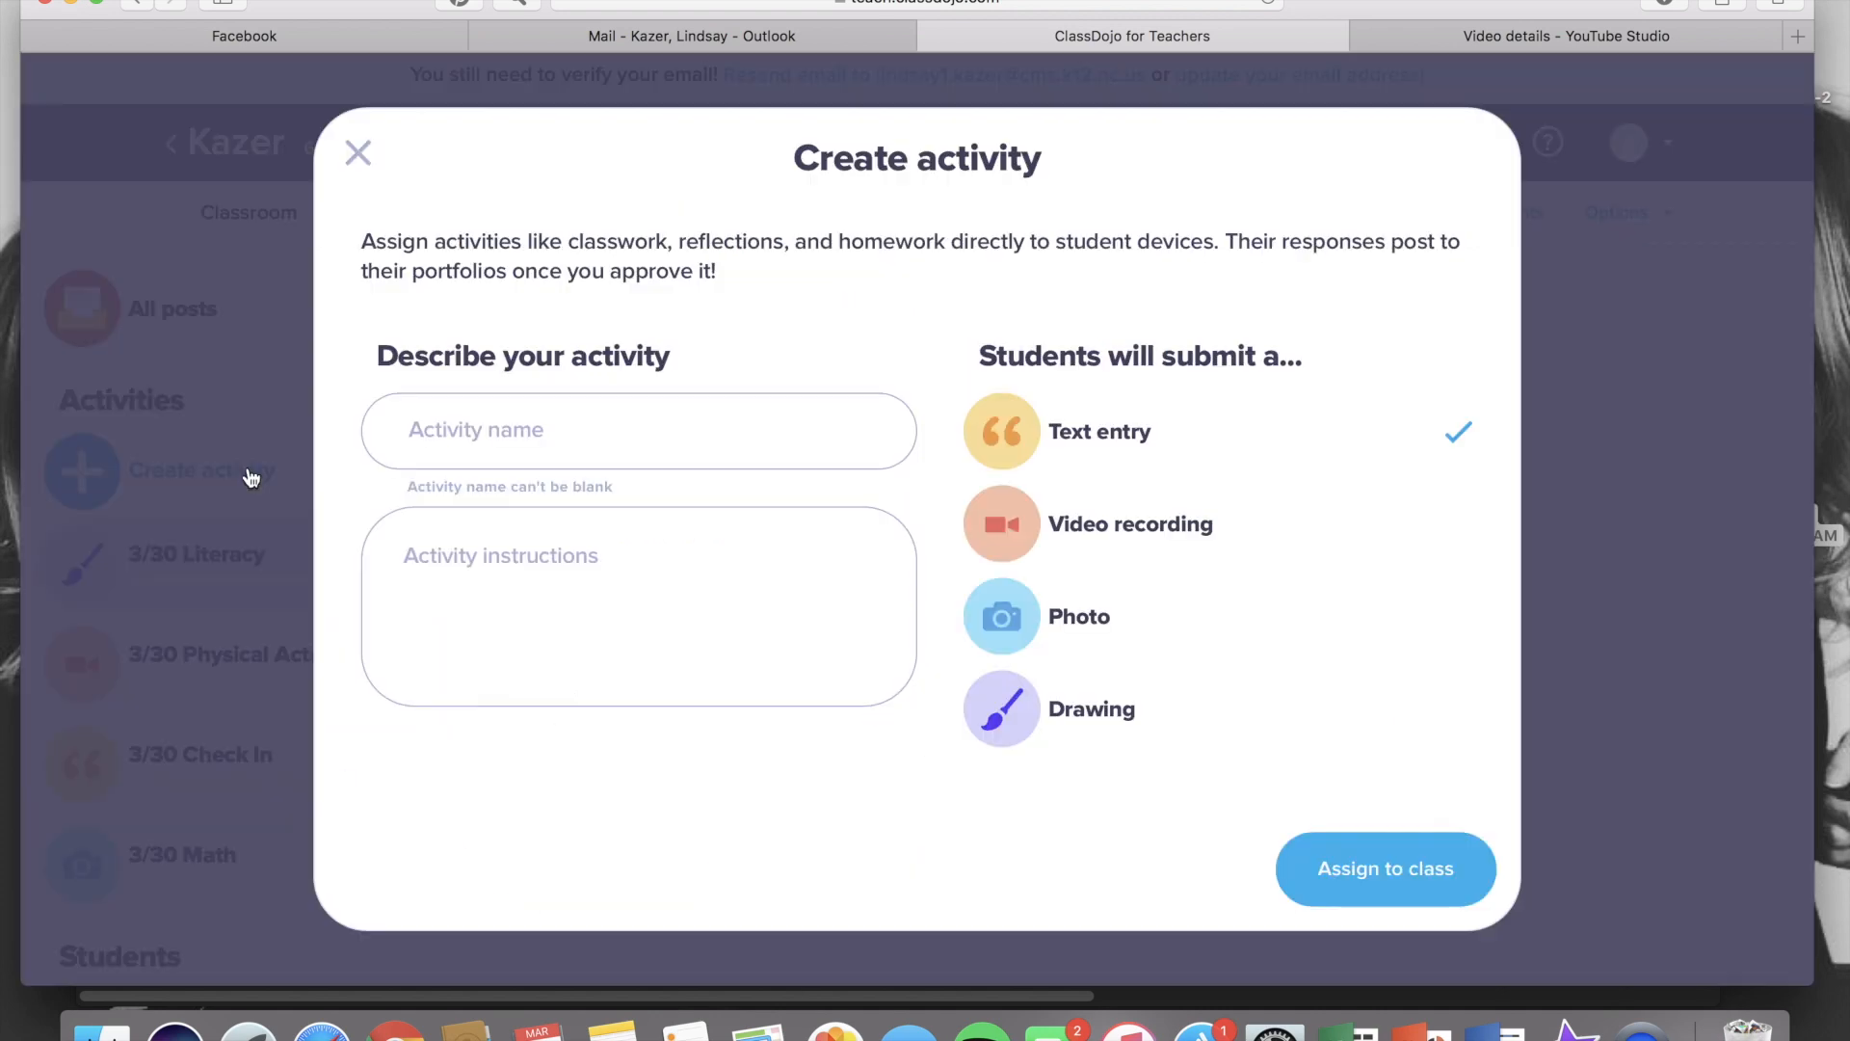
click(458, 436)
text(3/30)
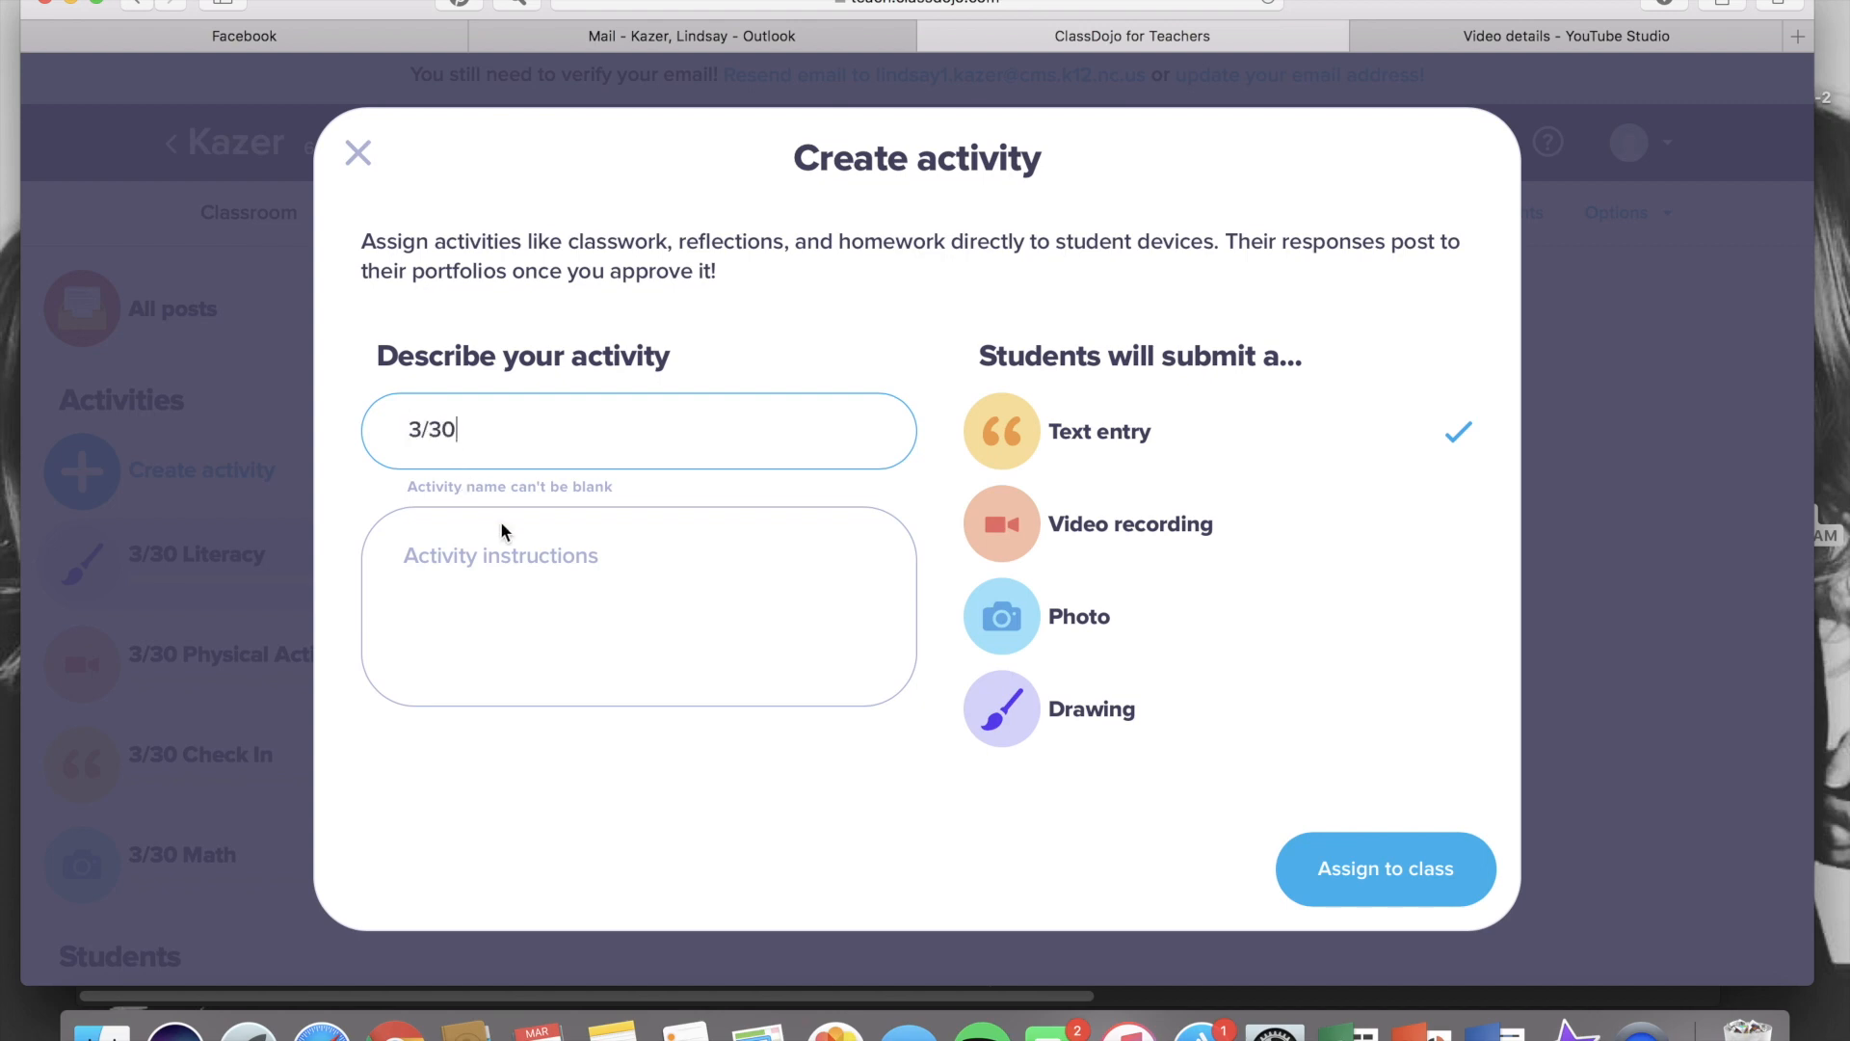
Enter the instructions 'Please leave me a message when you have finished all of your assignments for the day. Thanks!' and assign it as a text entry
click(547, 582)
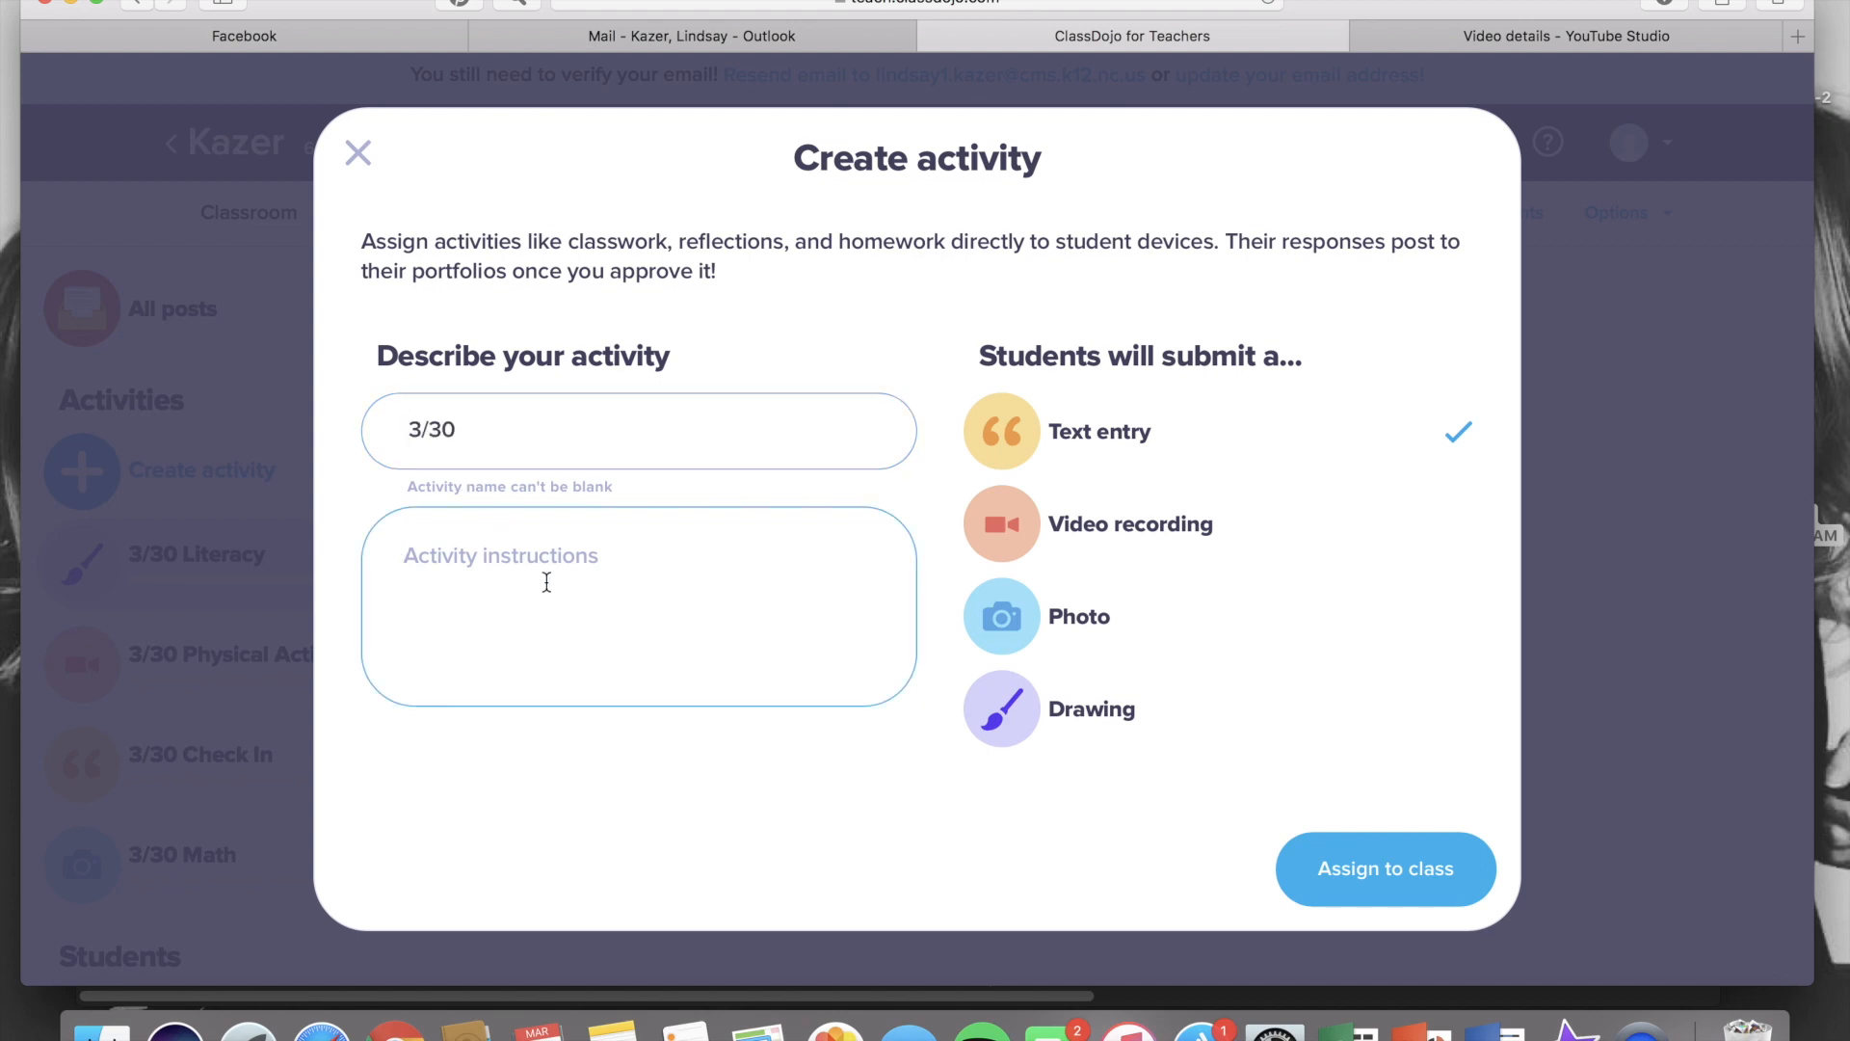
text(Please l)
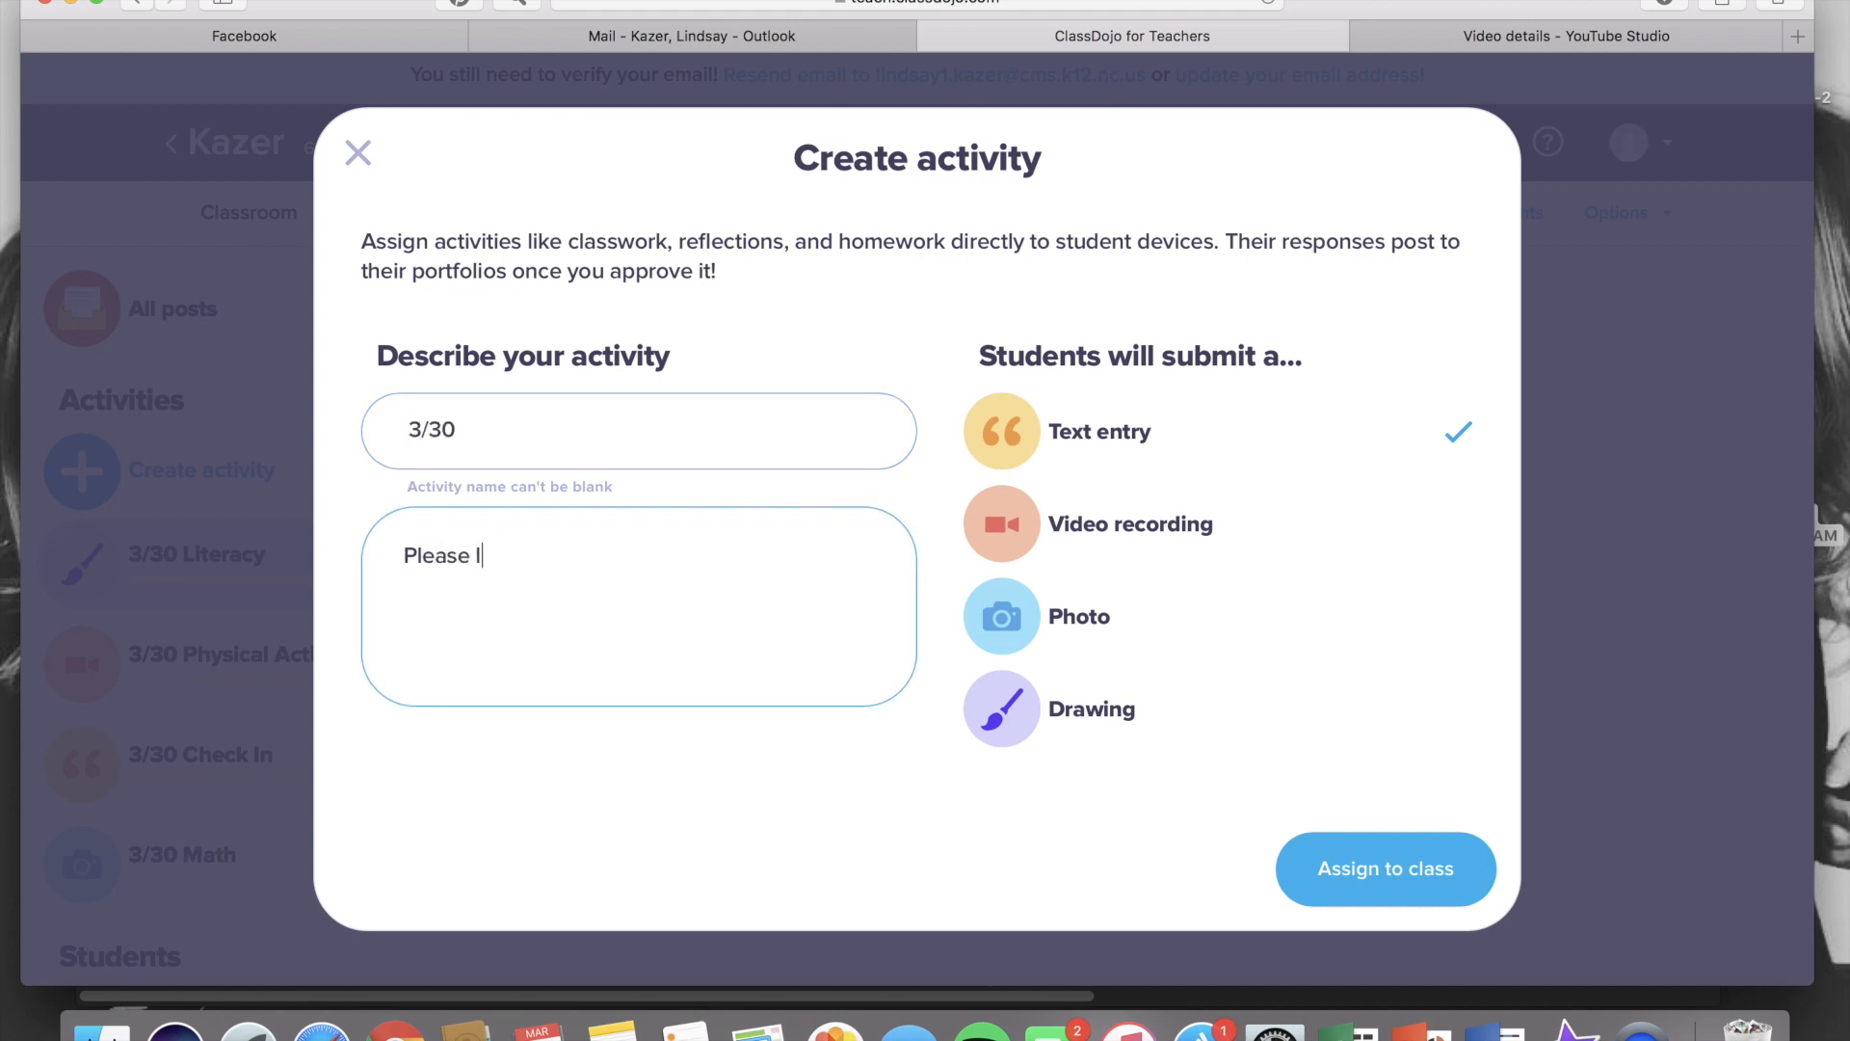
text(eave me a messag)
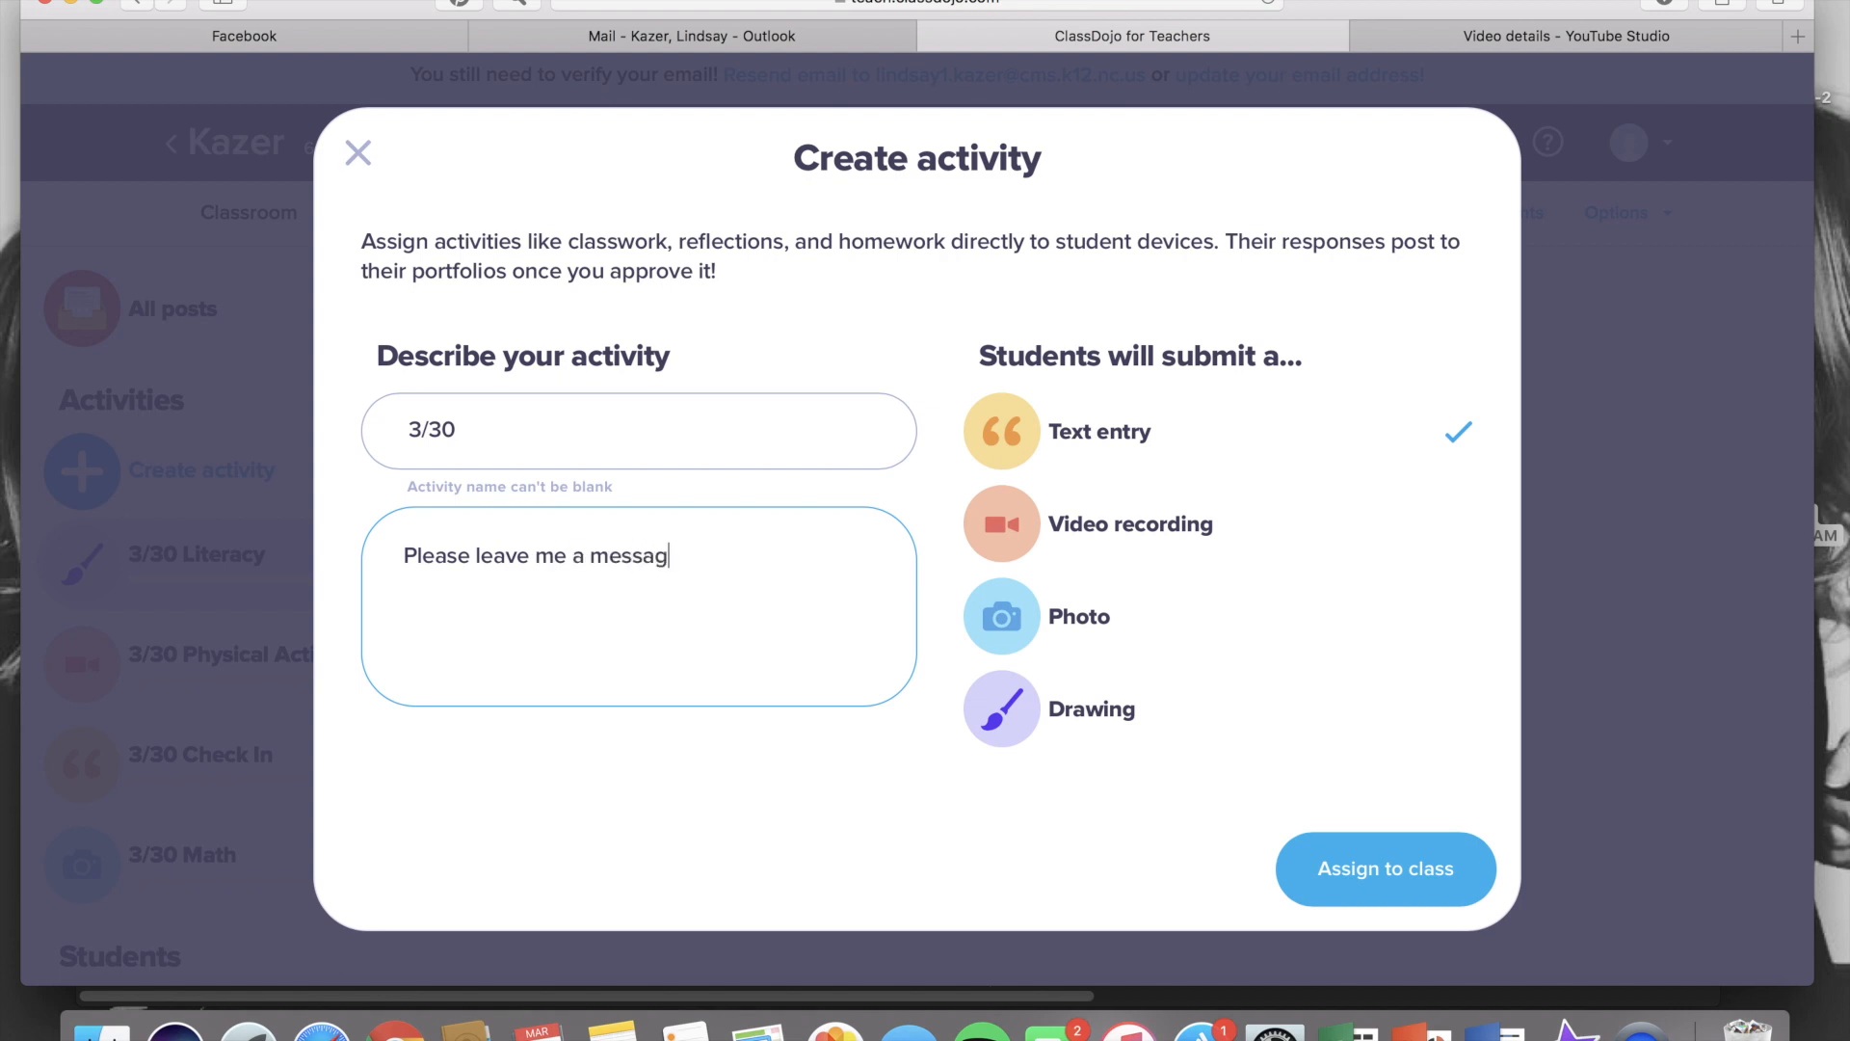
text(e when you have finis)
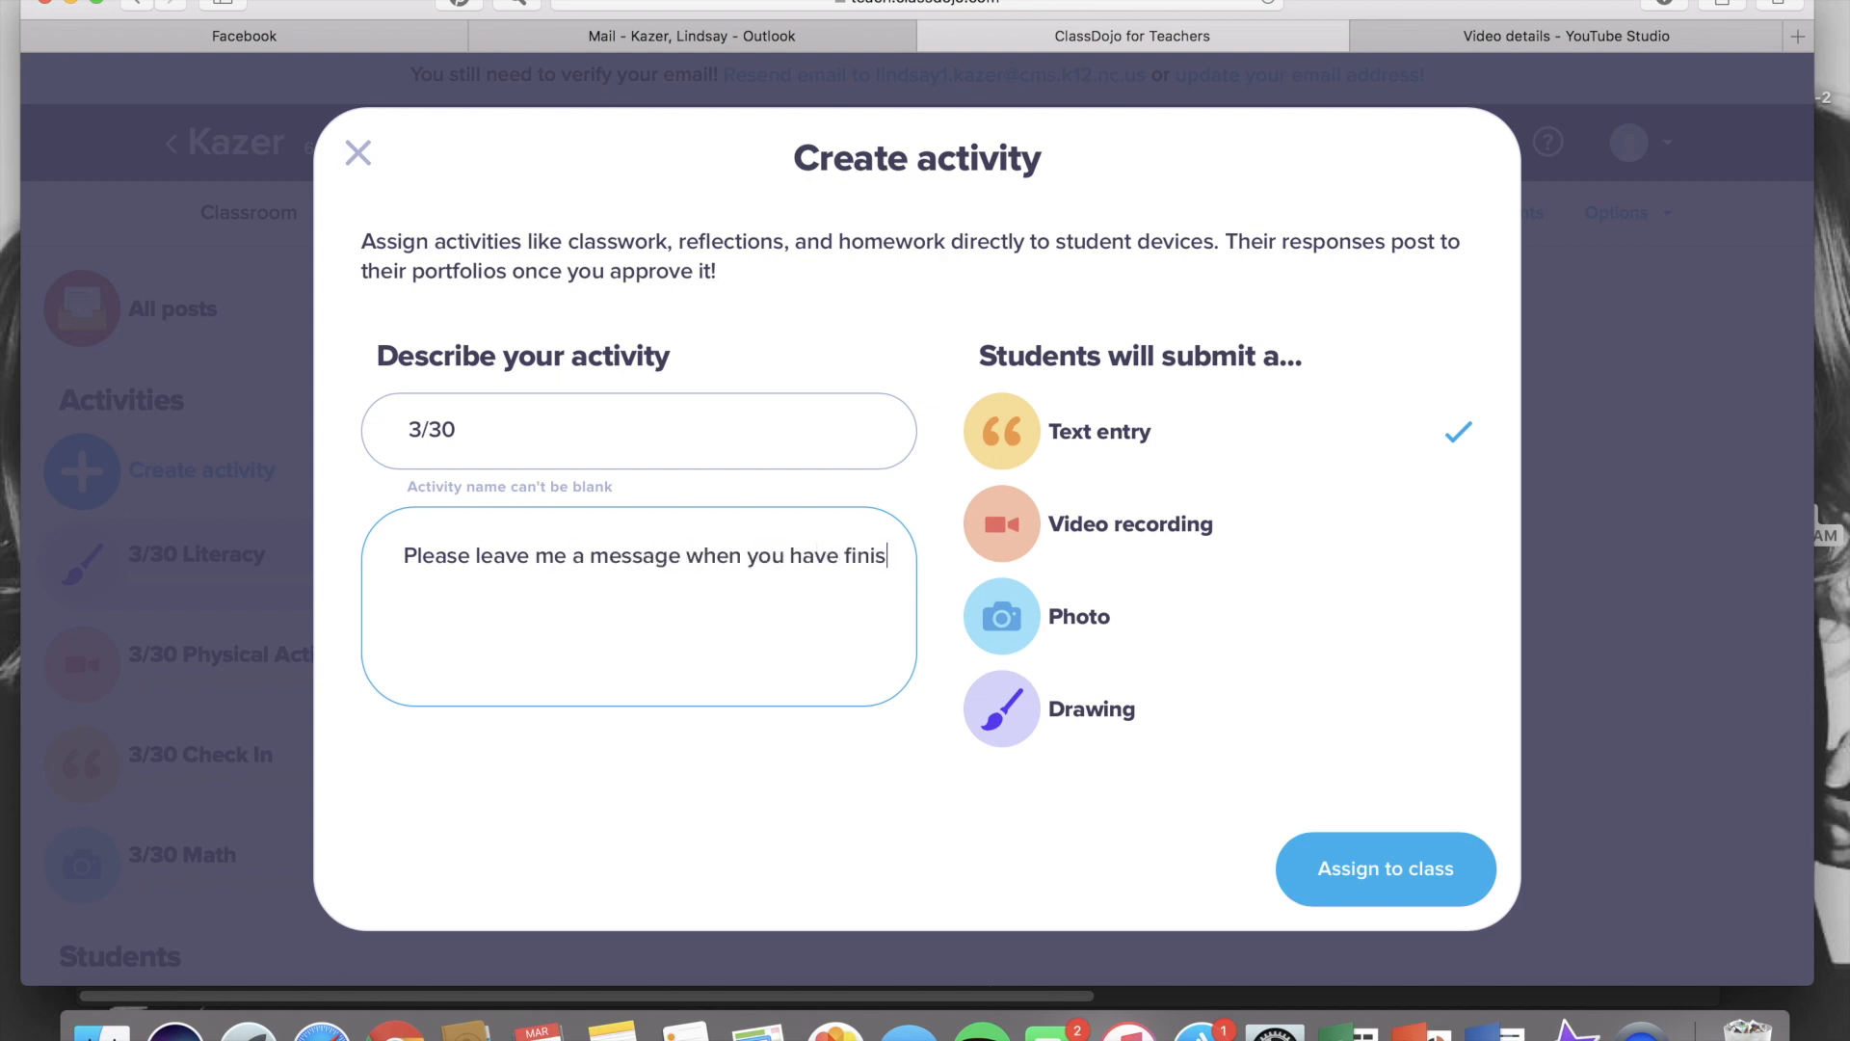
text(hed all of y)
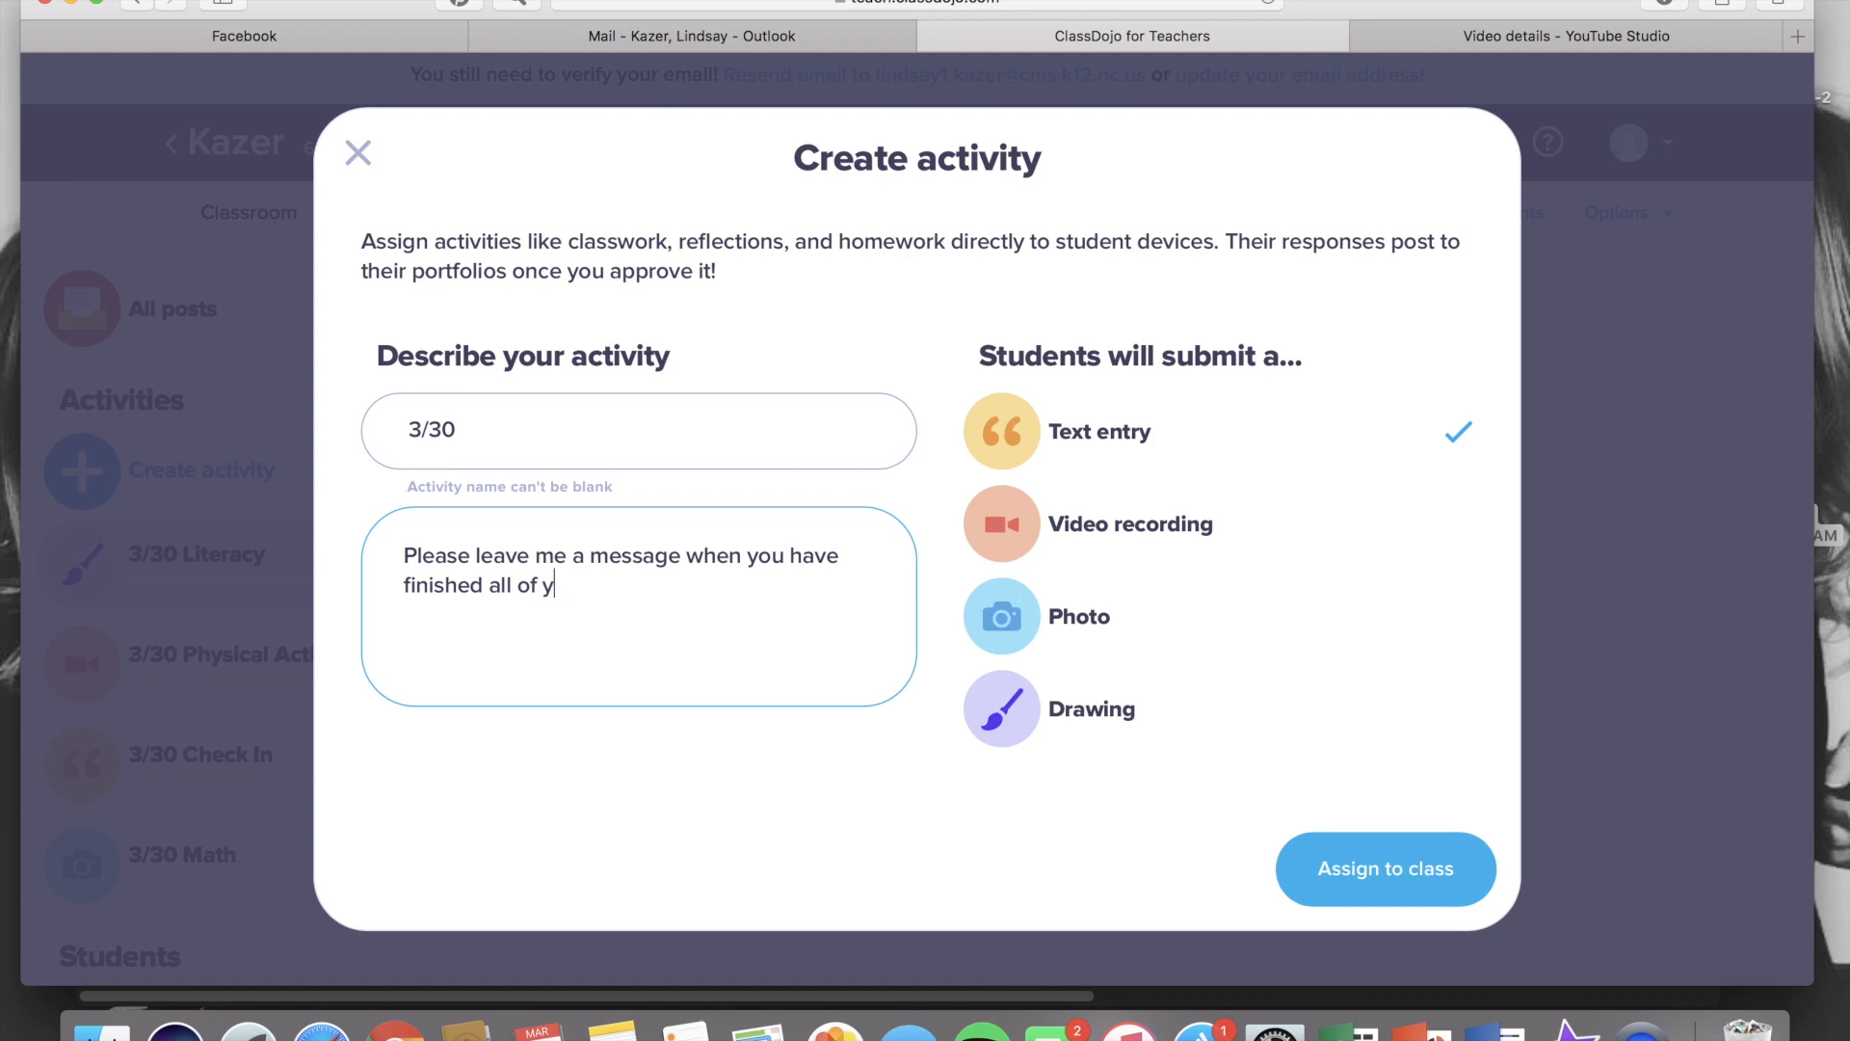
text(our assignments for )
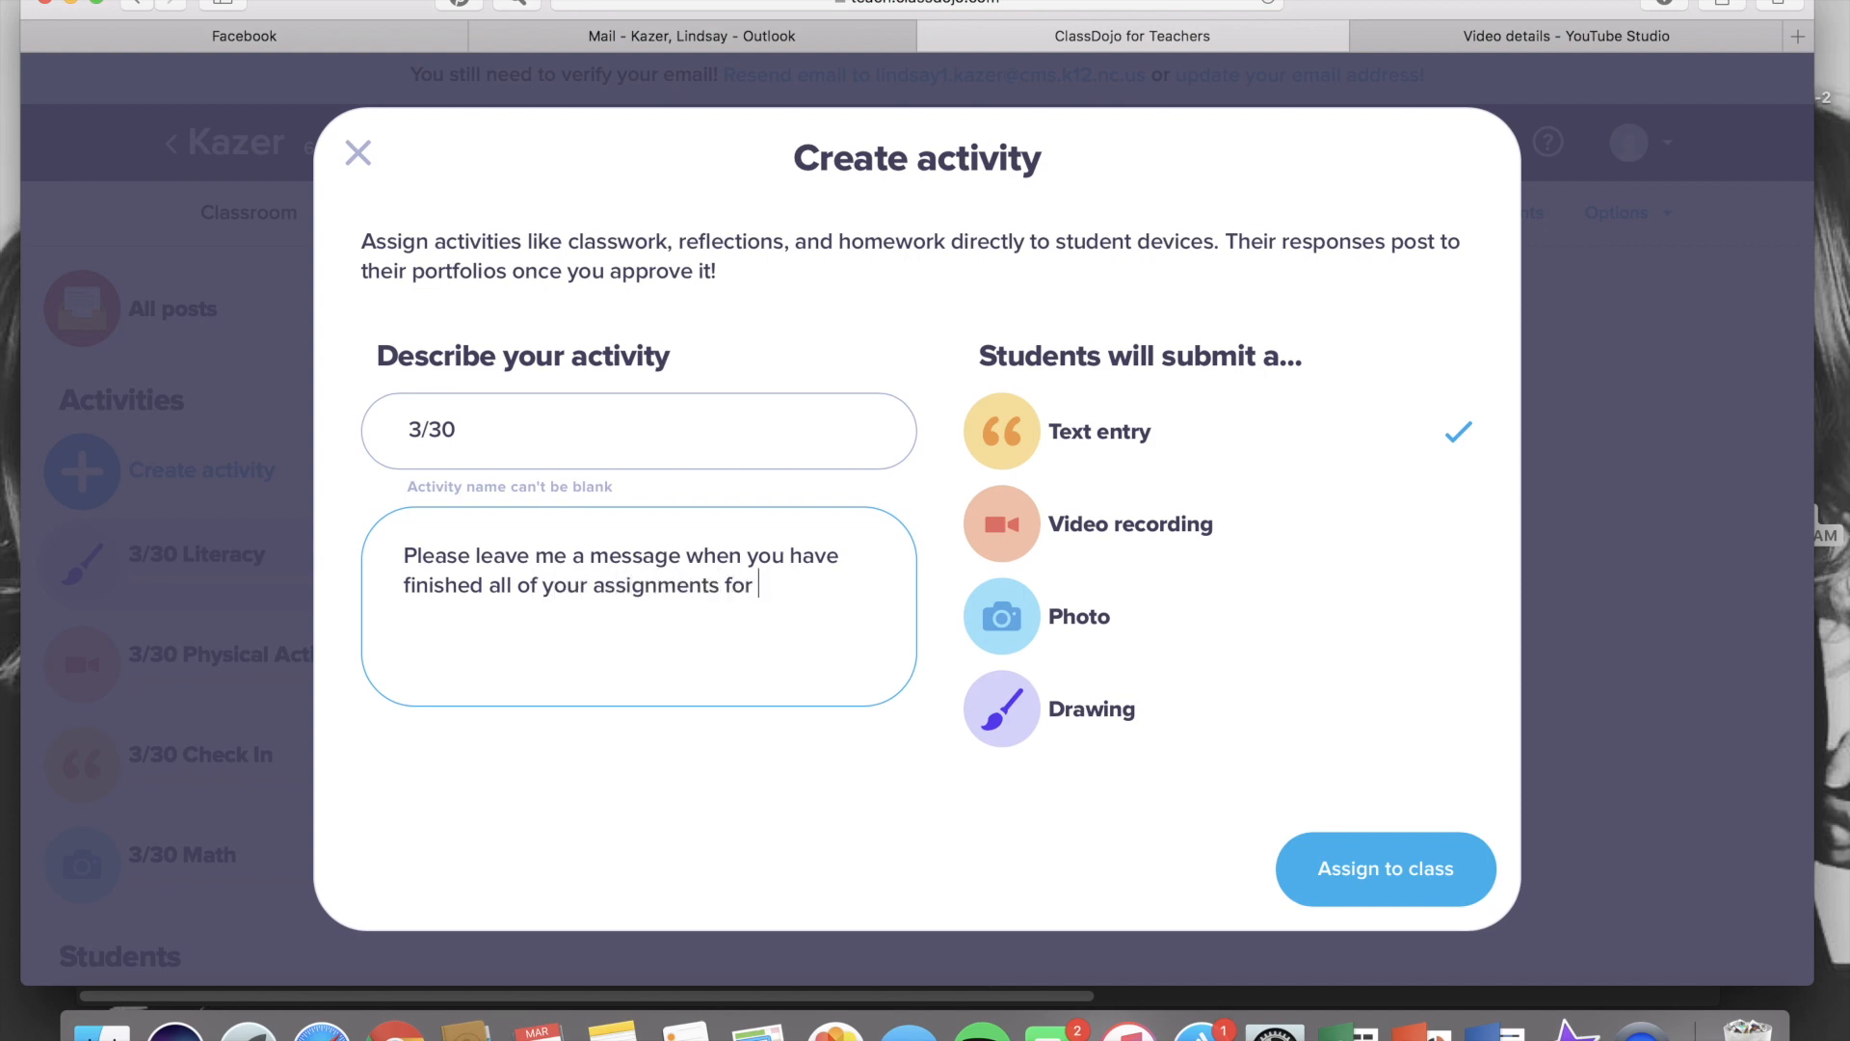
text(the day. Thanks!)
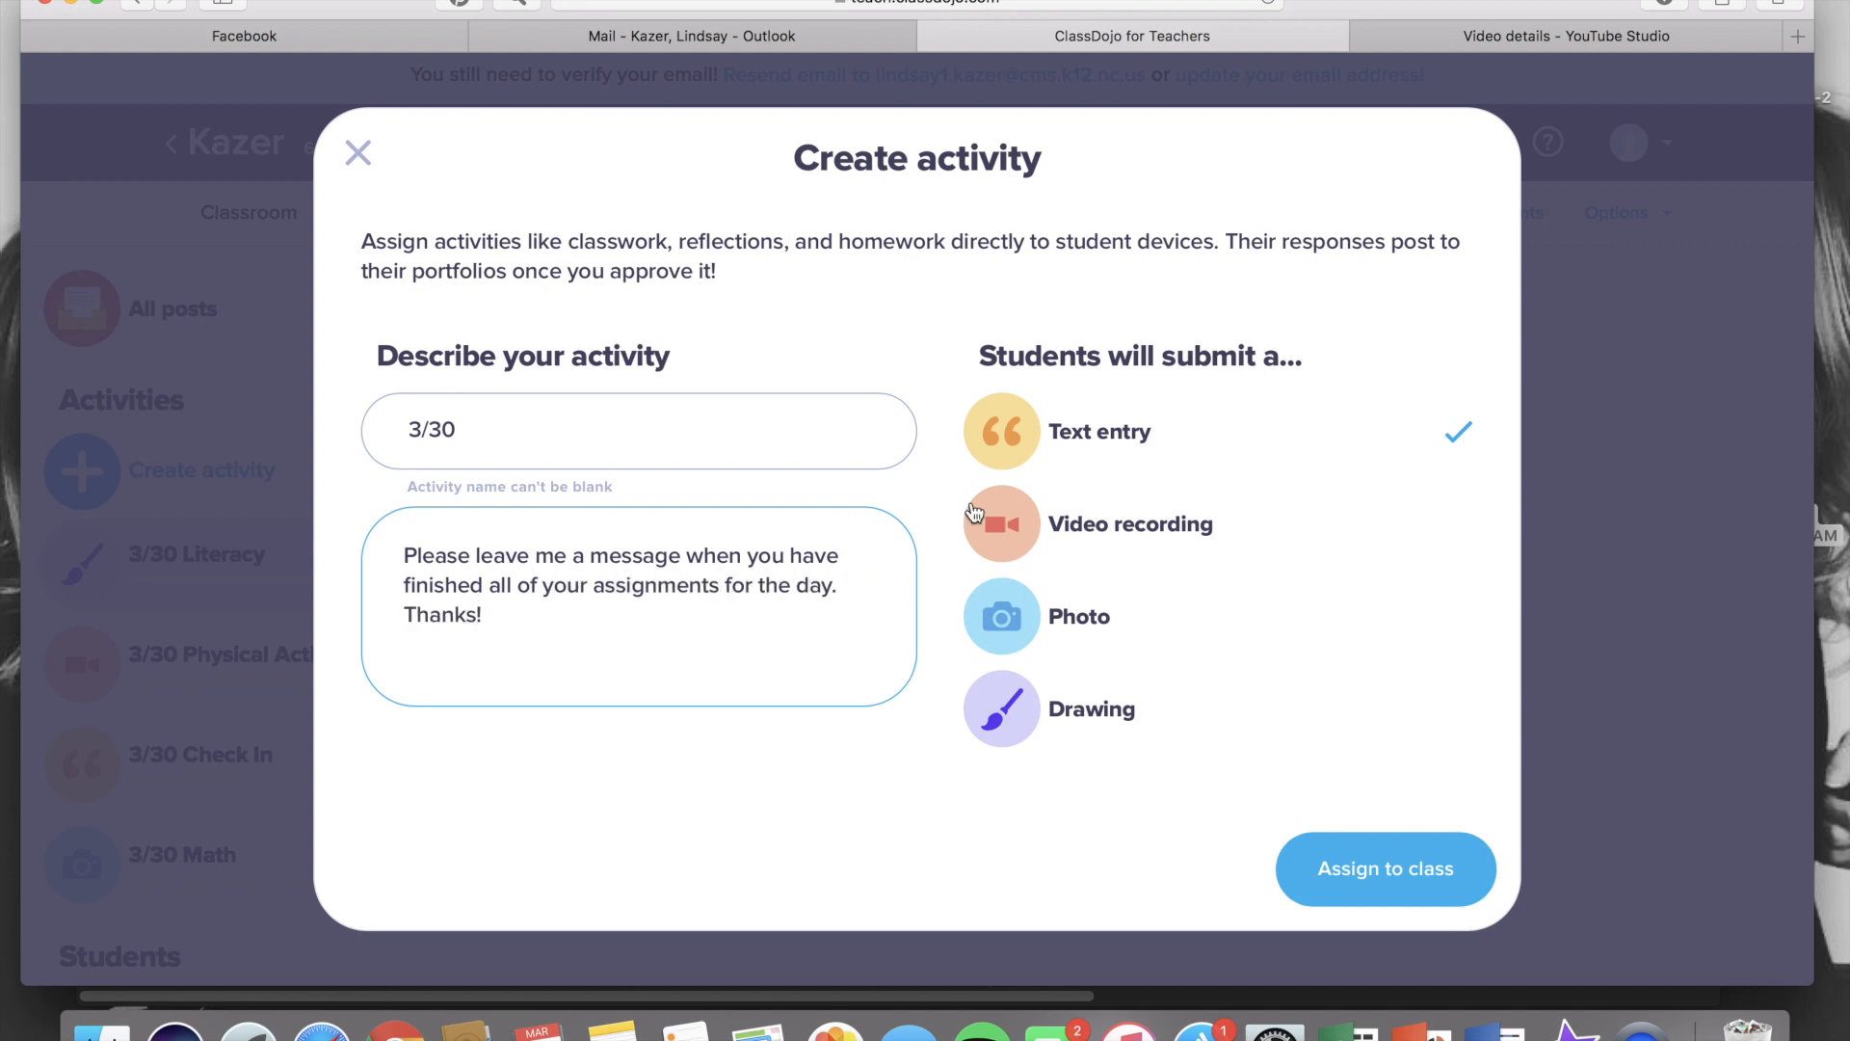
click(993, 427)
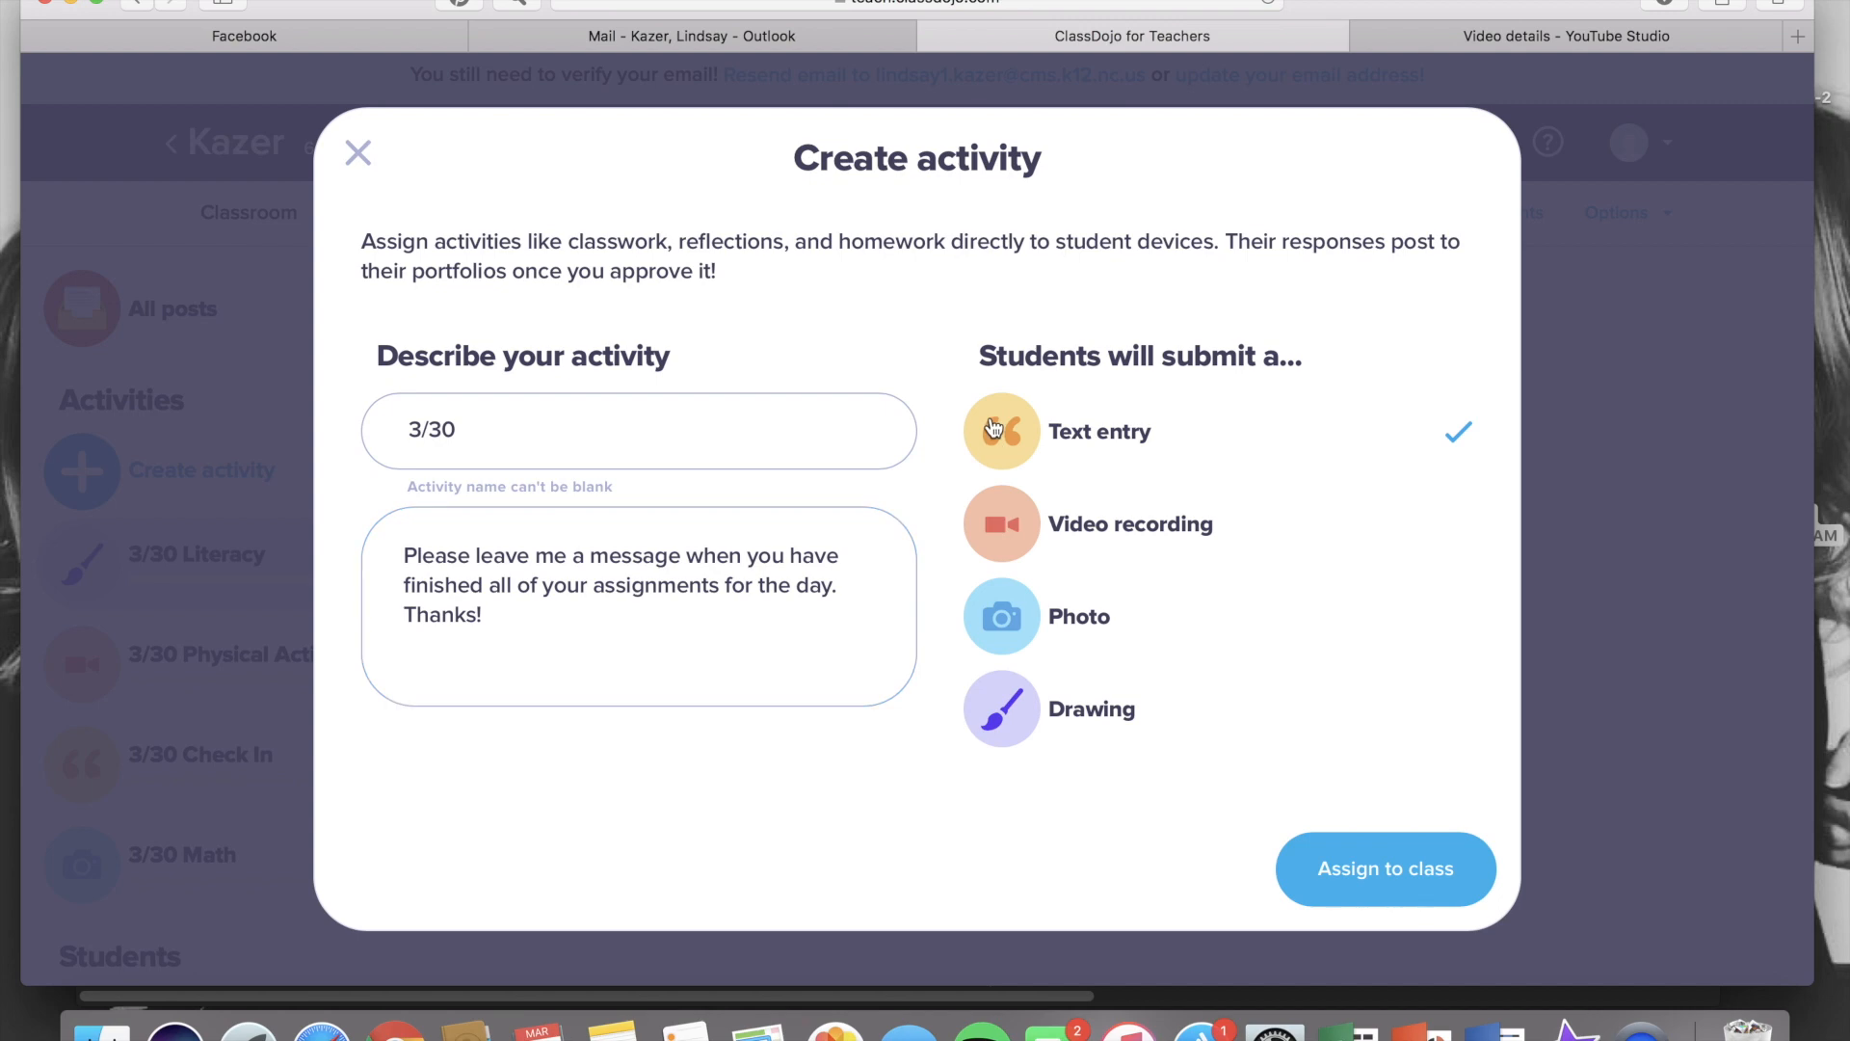
click(1404, 867)
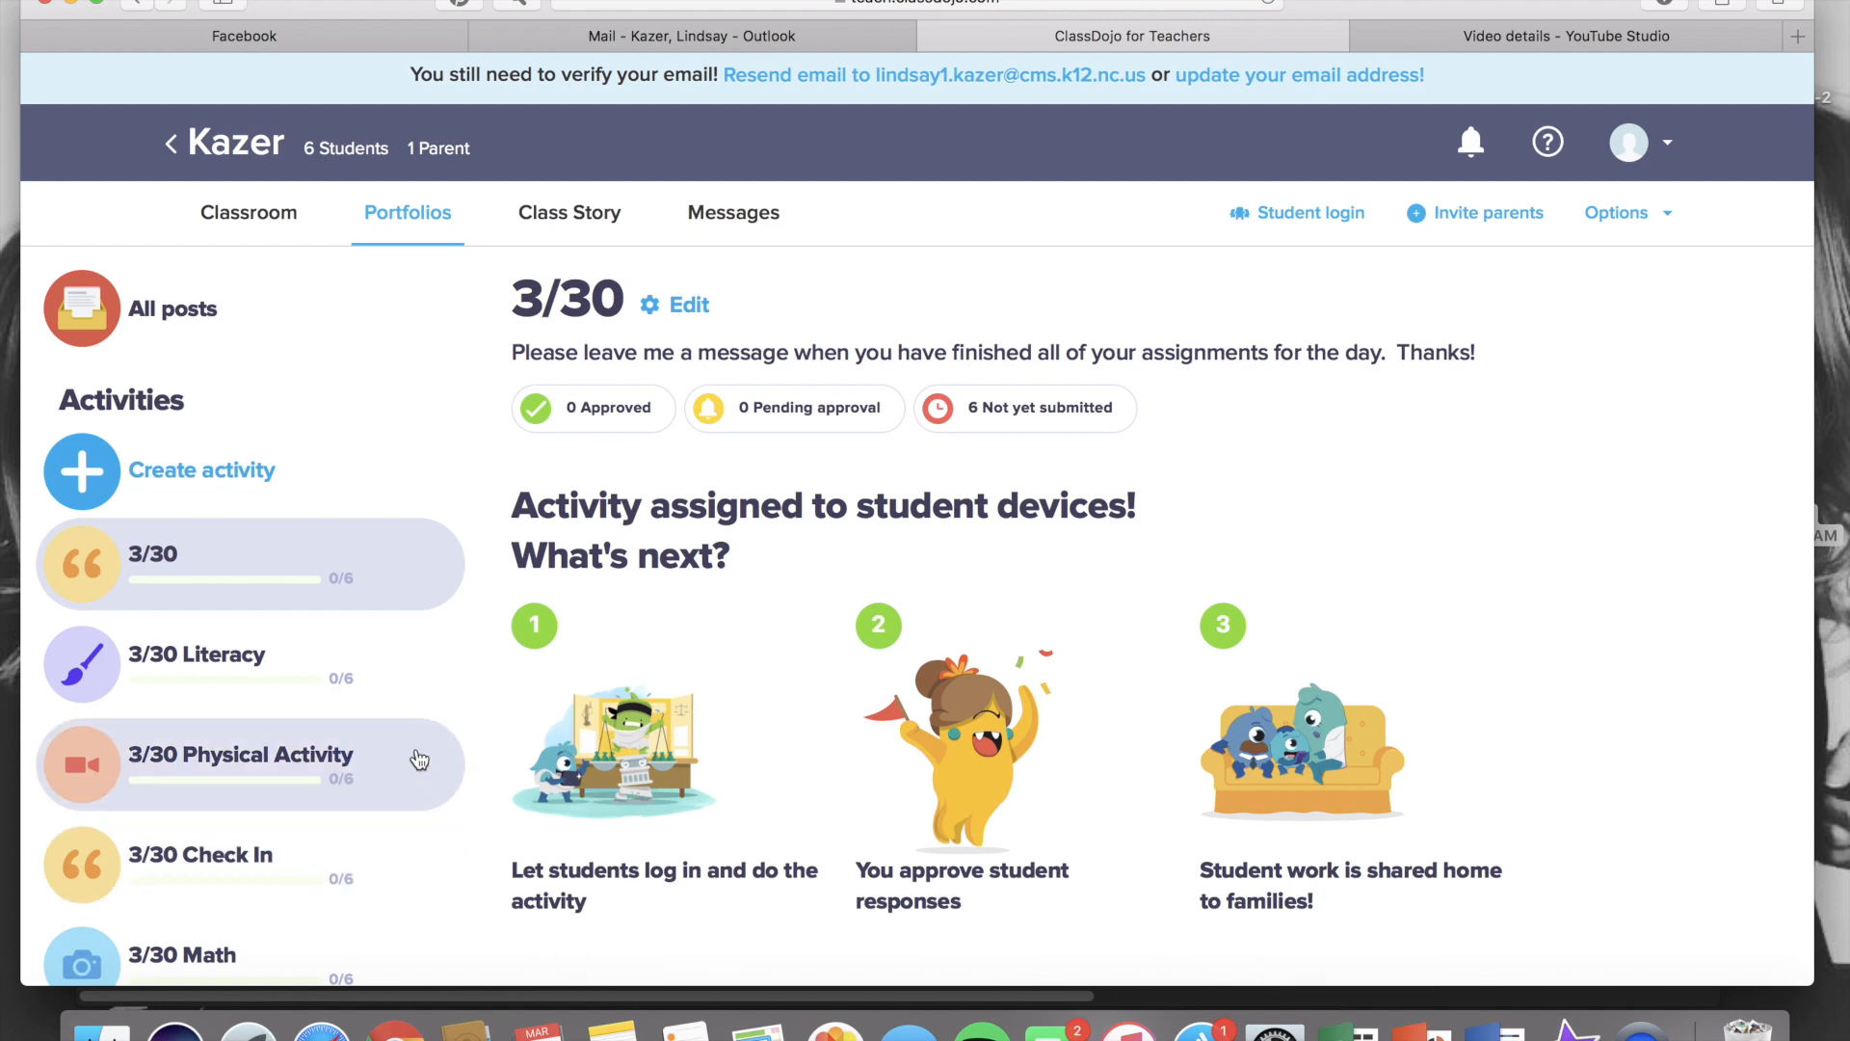
Delete the '3/30 Literacy' activity
click(387, 679)
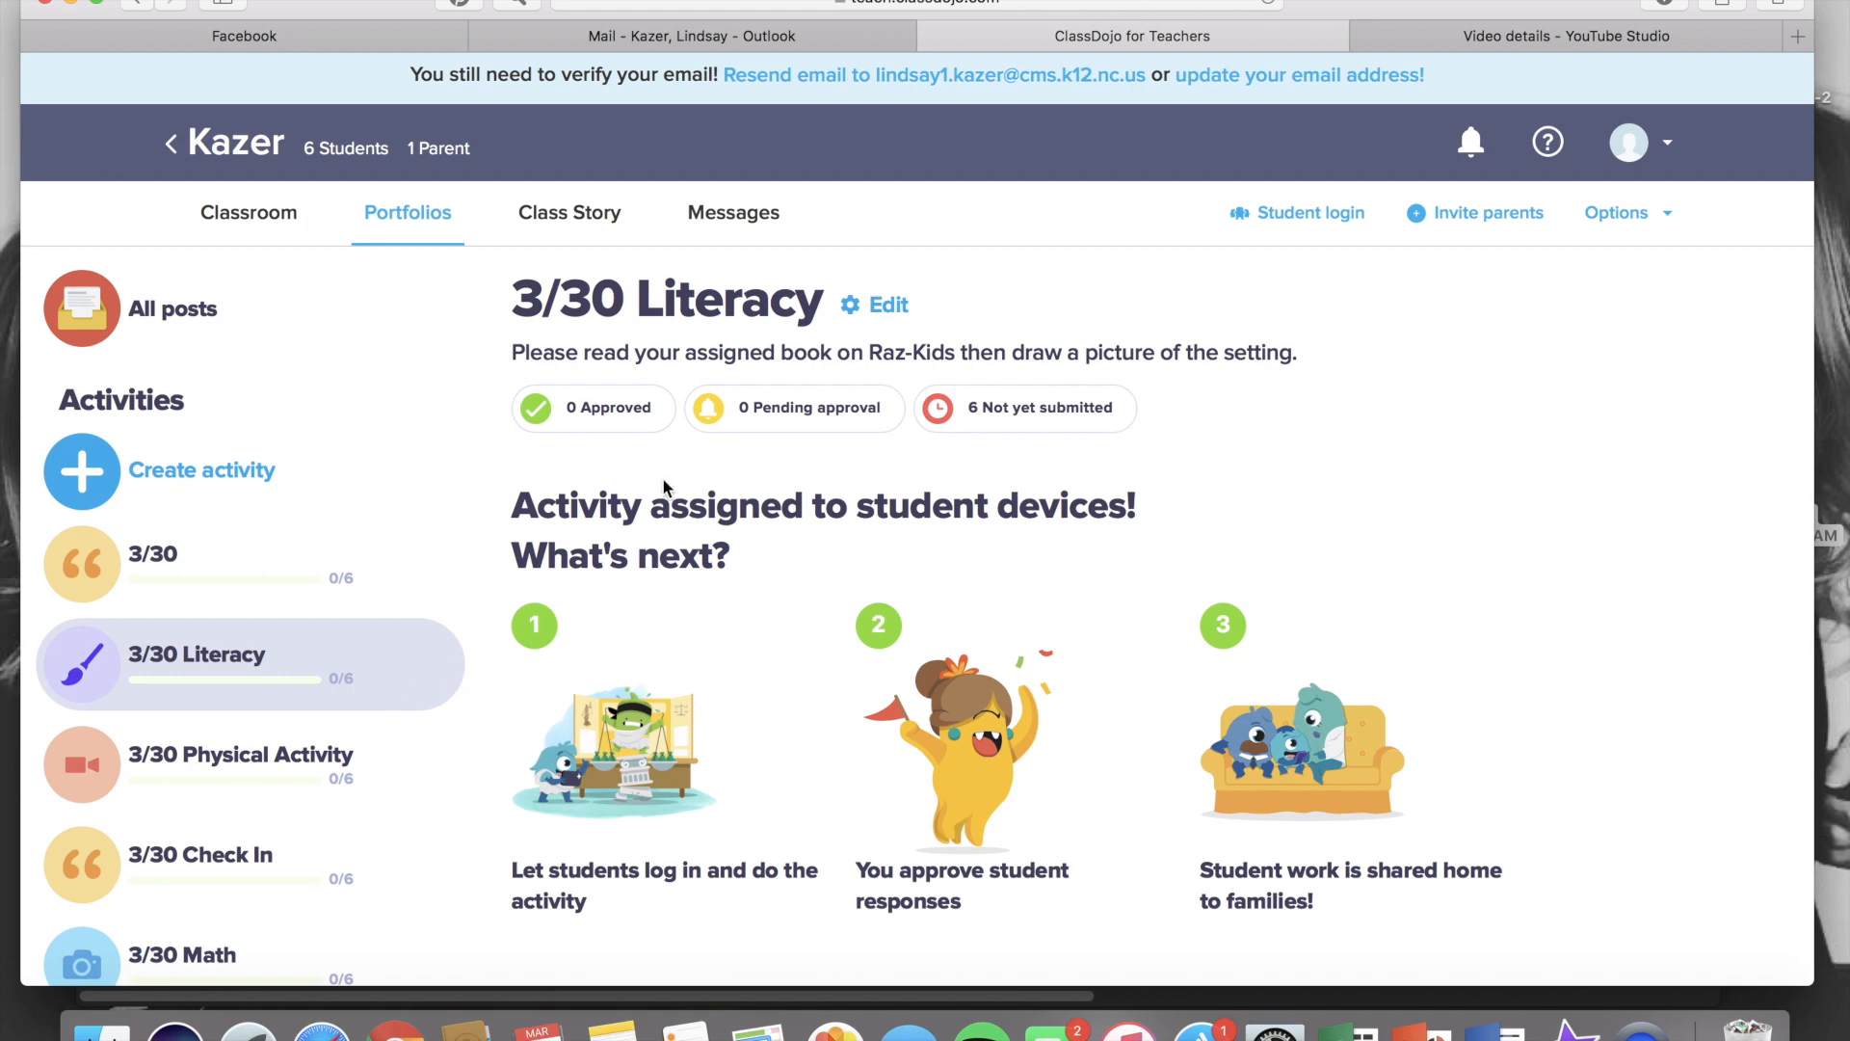
click(888, 307)
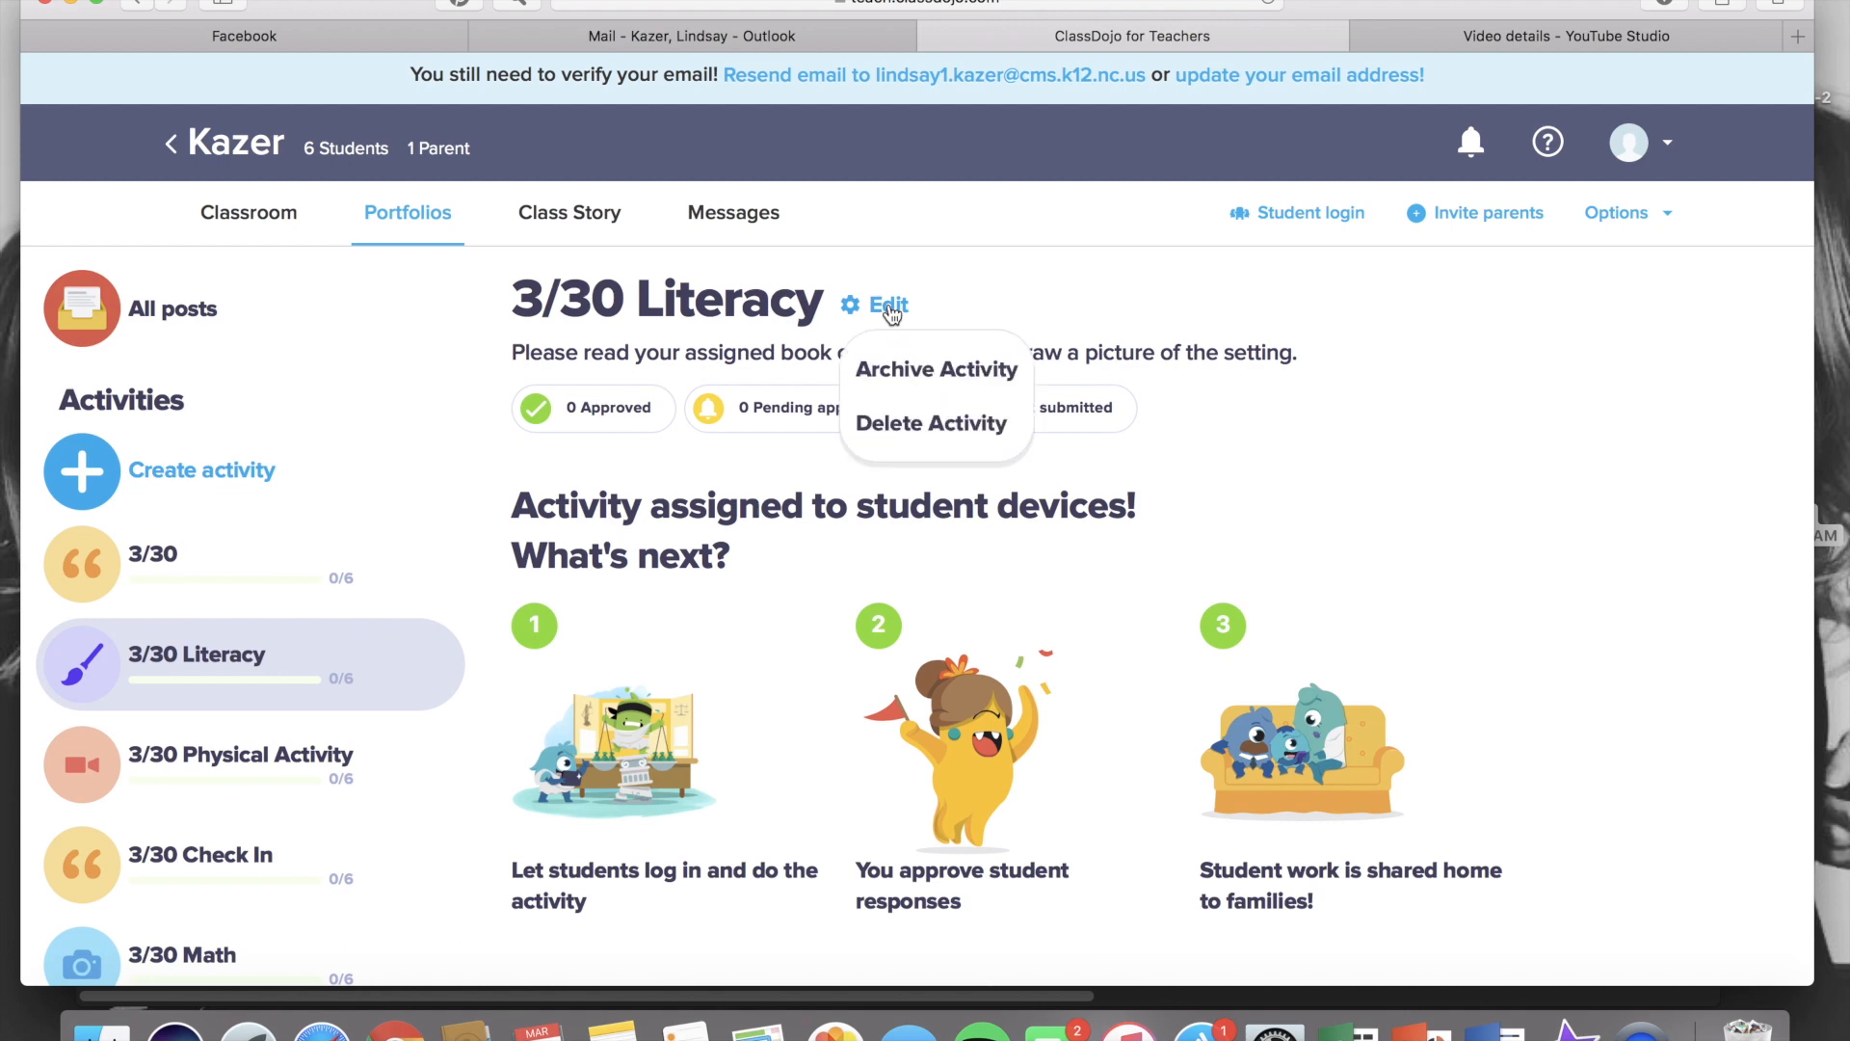
click(907, 432)
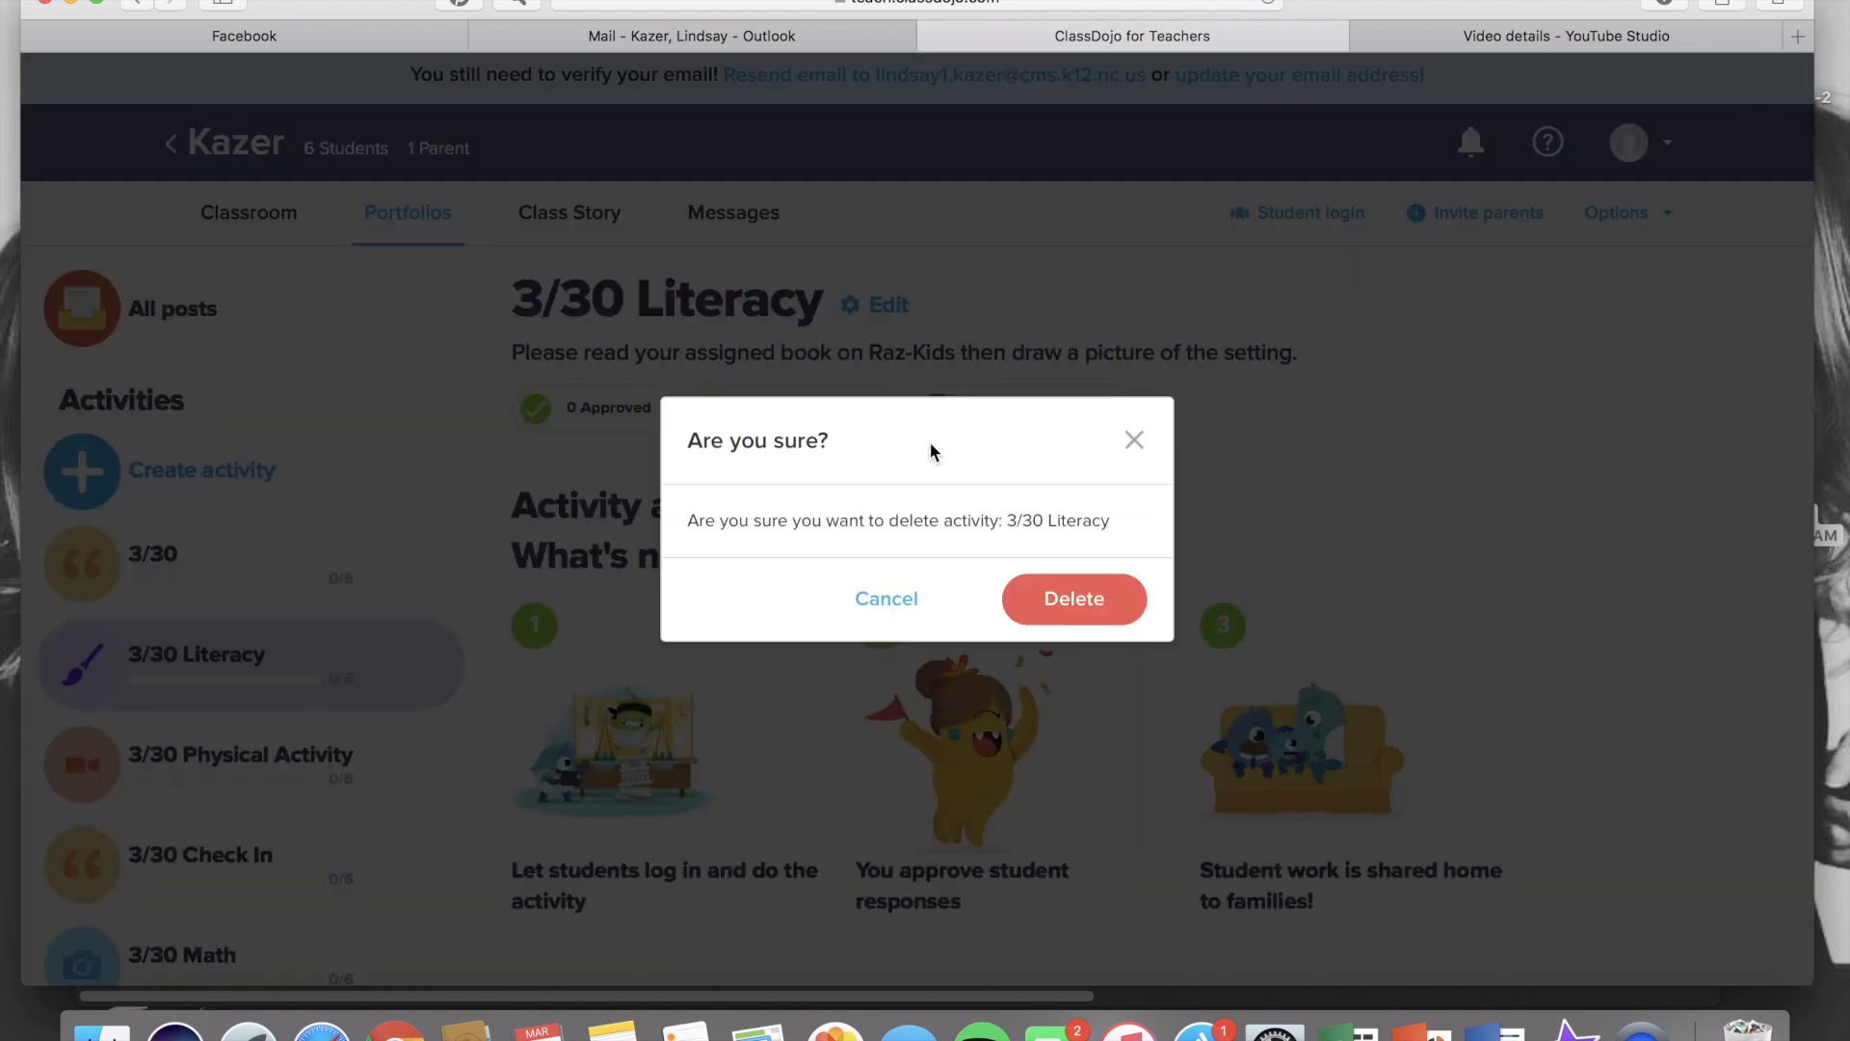
click(1071, 605)
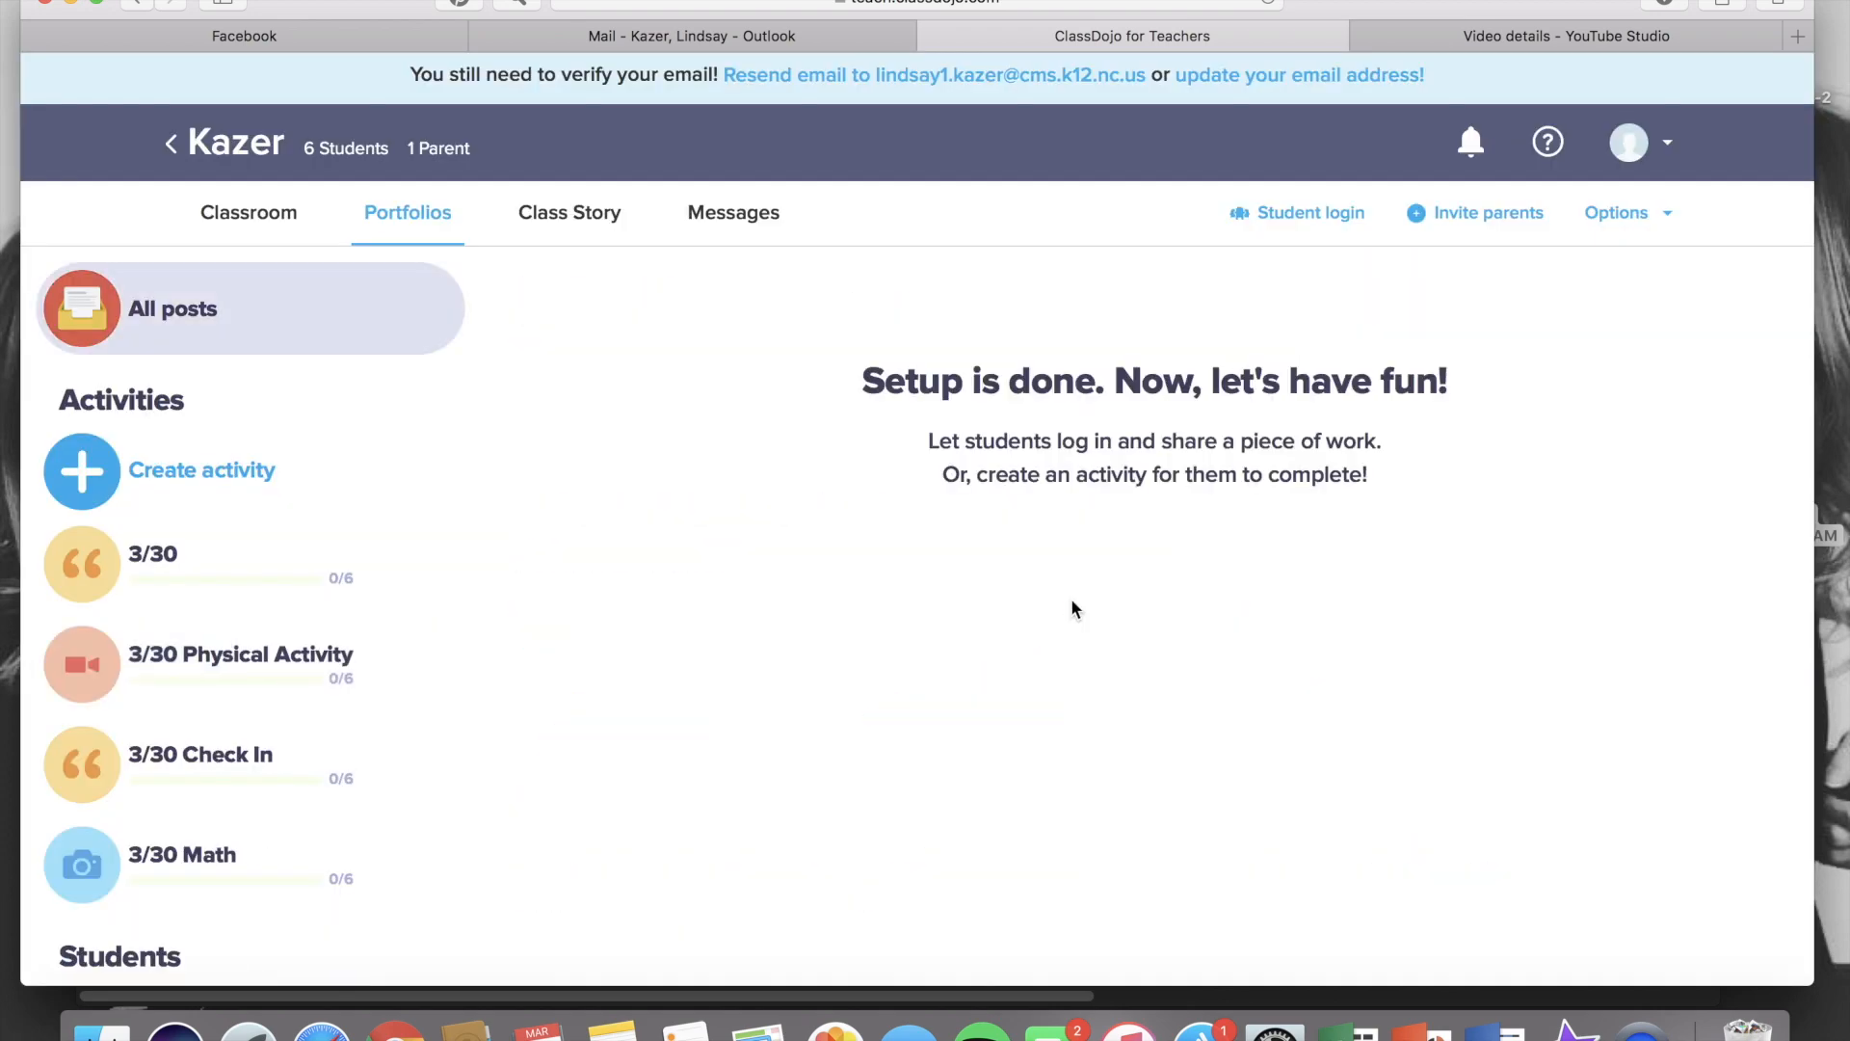
Archive the '3/30 Physical Activity' activity
click(263, 651)
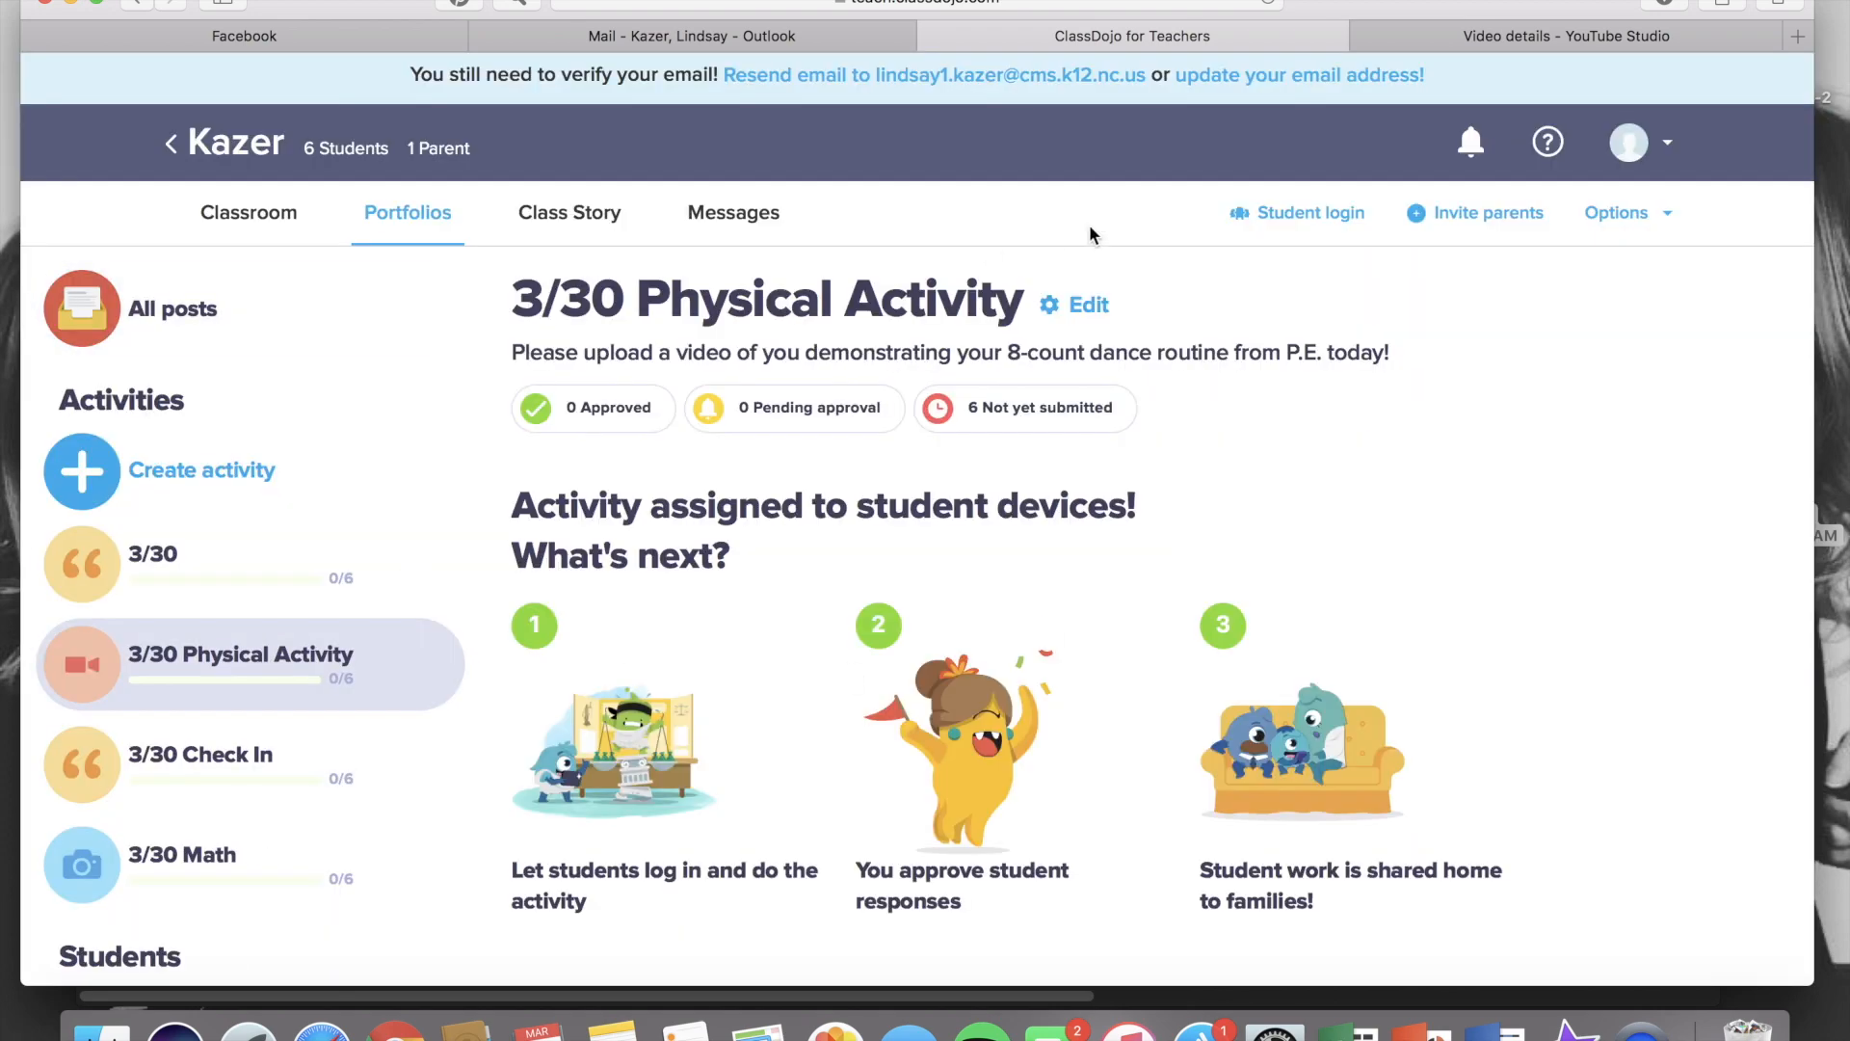
click(1065, 311)
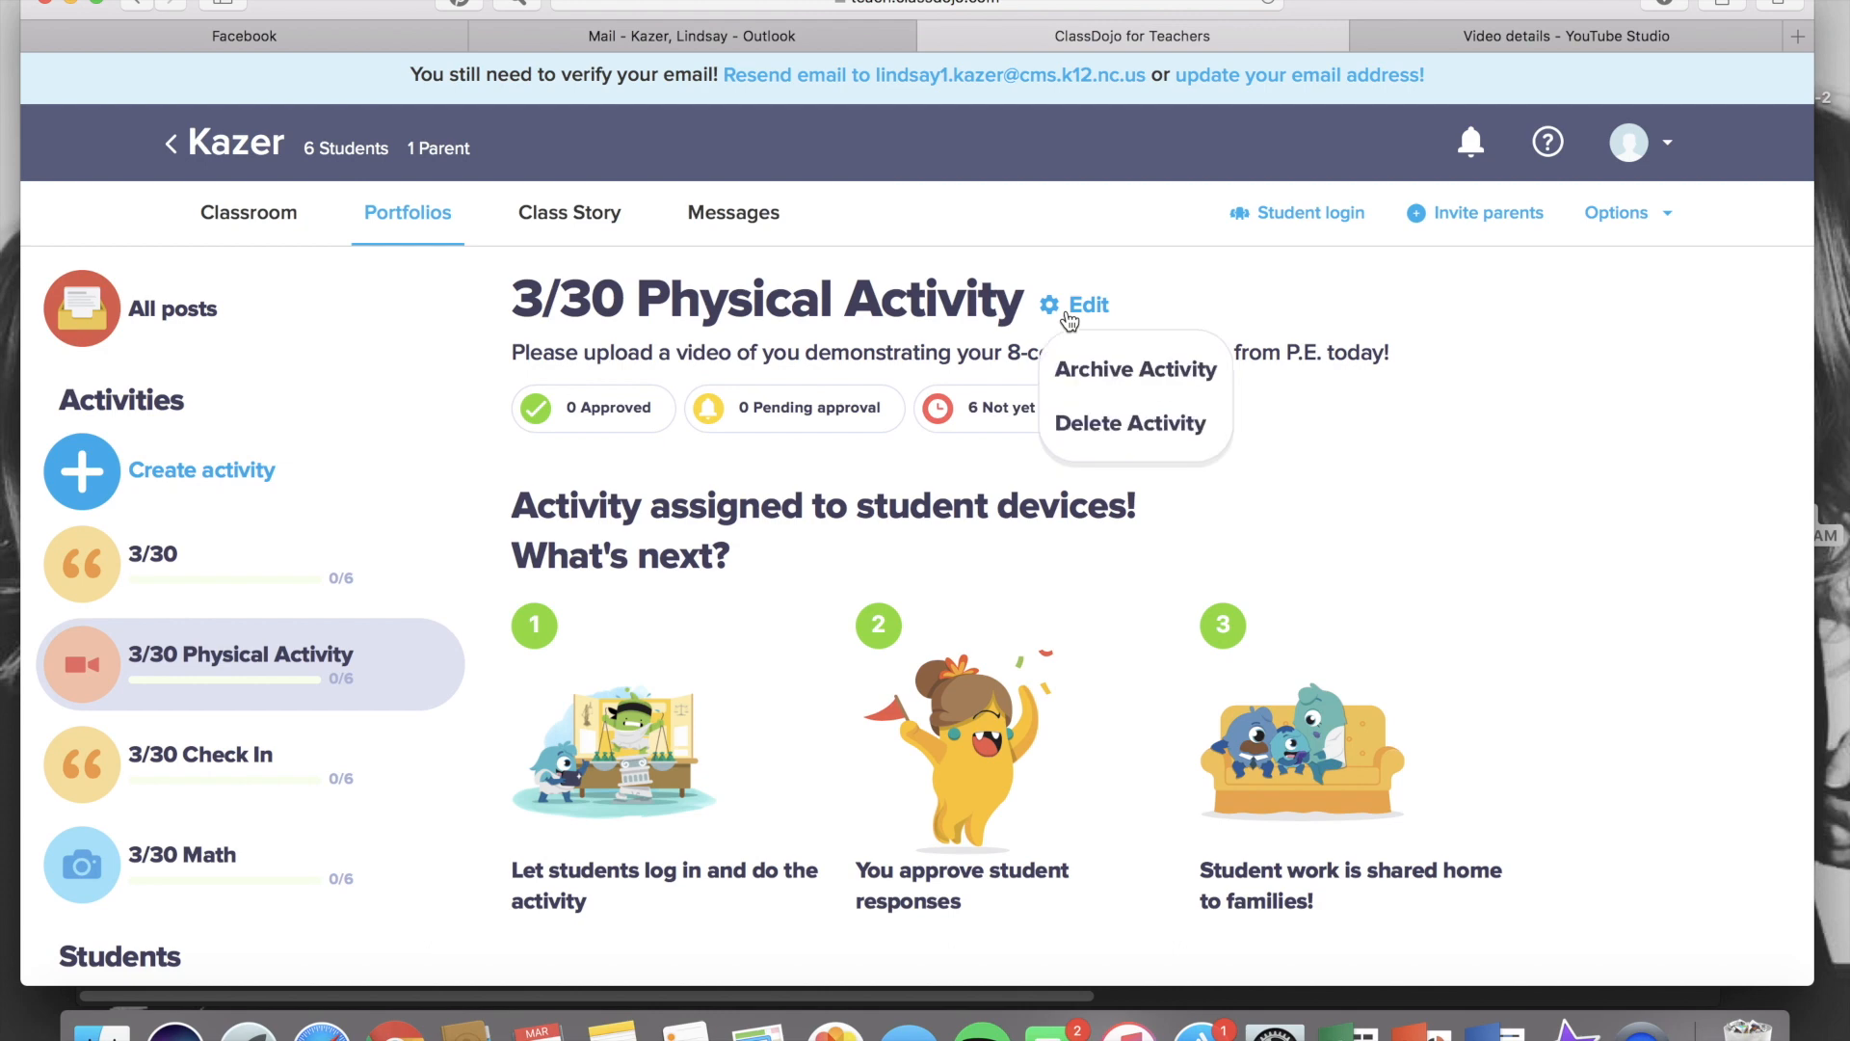
click(1119, 379)
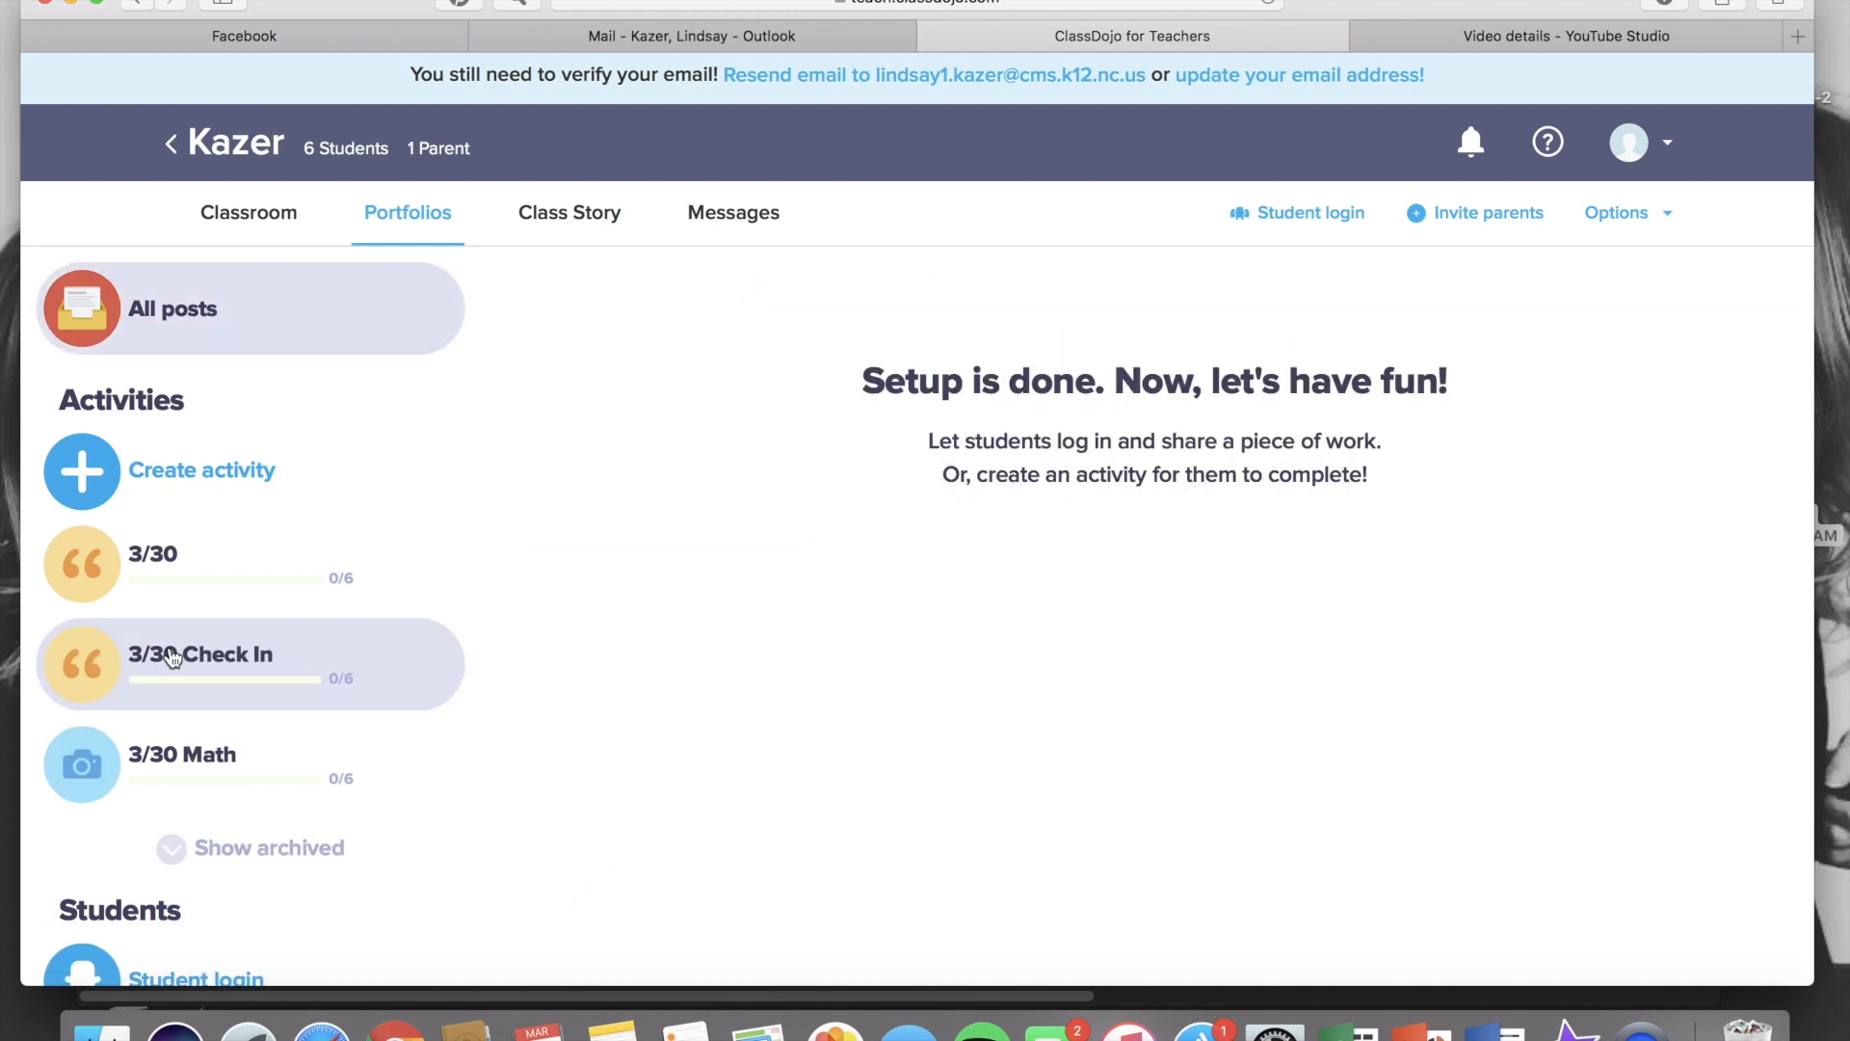
Expand and collapse the list of archived activities to review them
scroll(170, 652, down, 4)
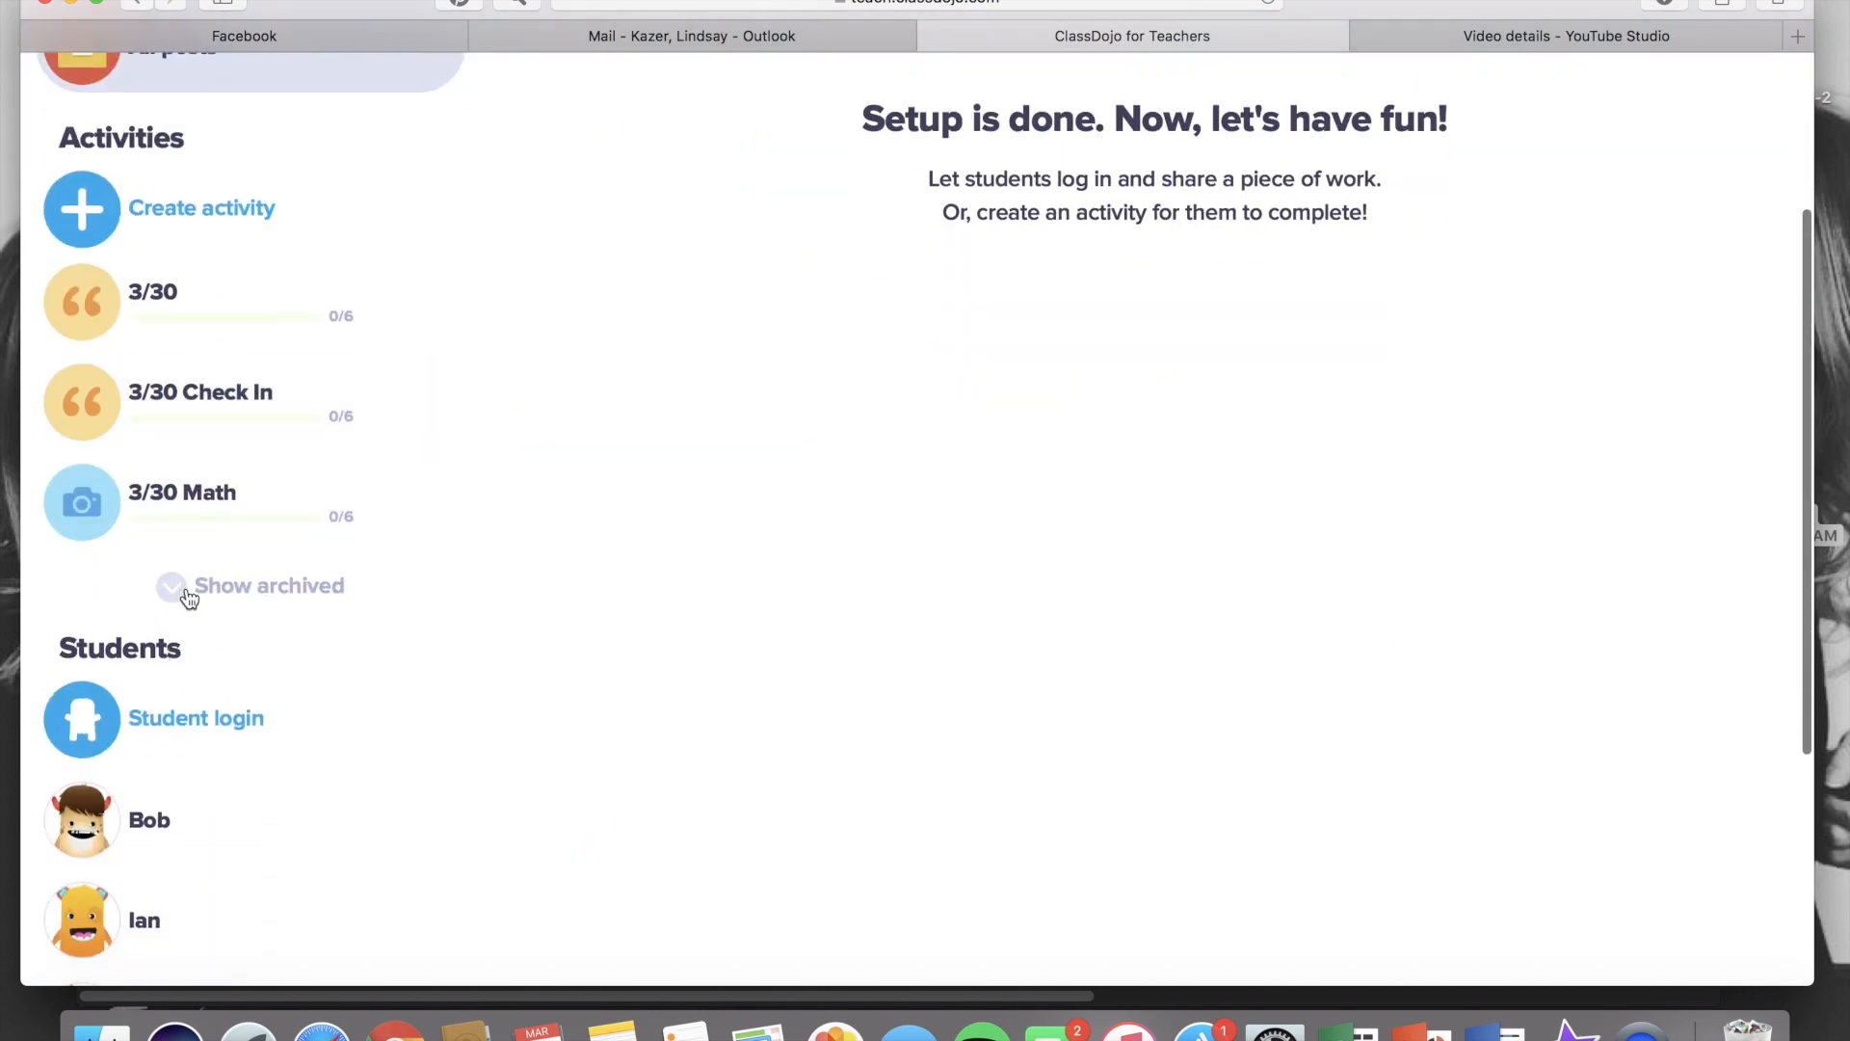
click(188, 591)
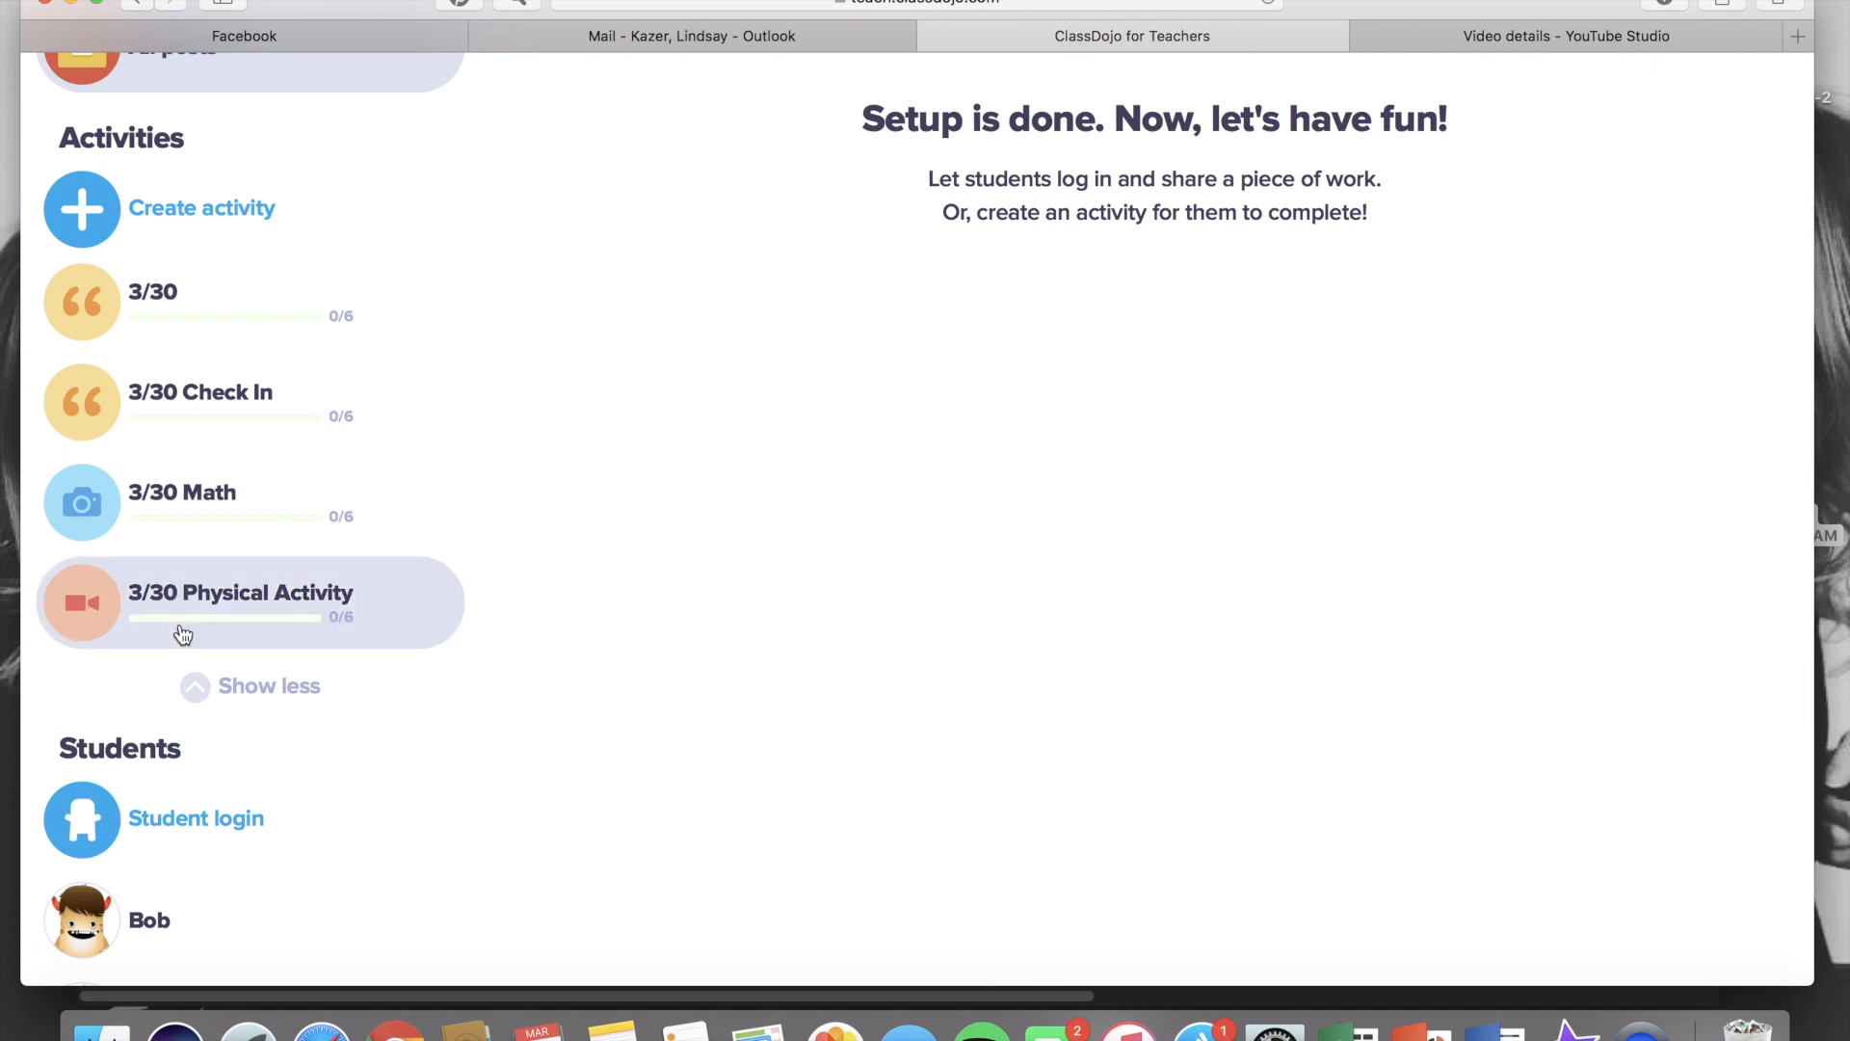
click(196, 688)
scroll(202, 699, up, 3)
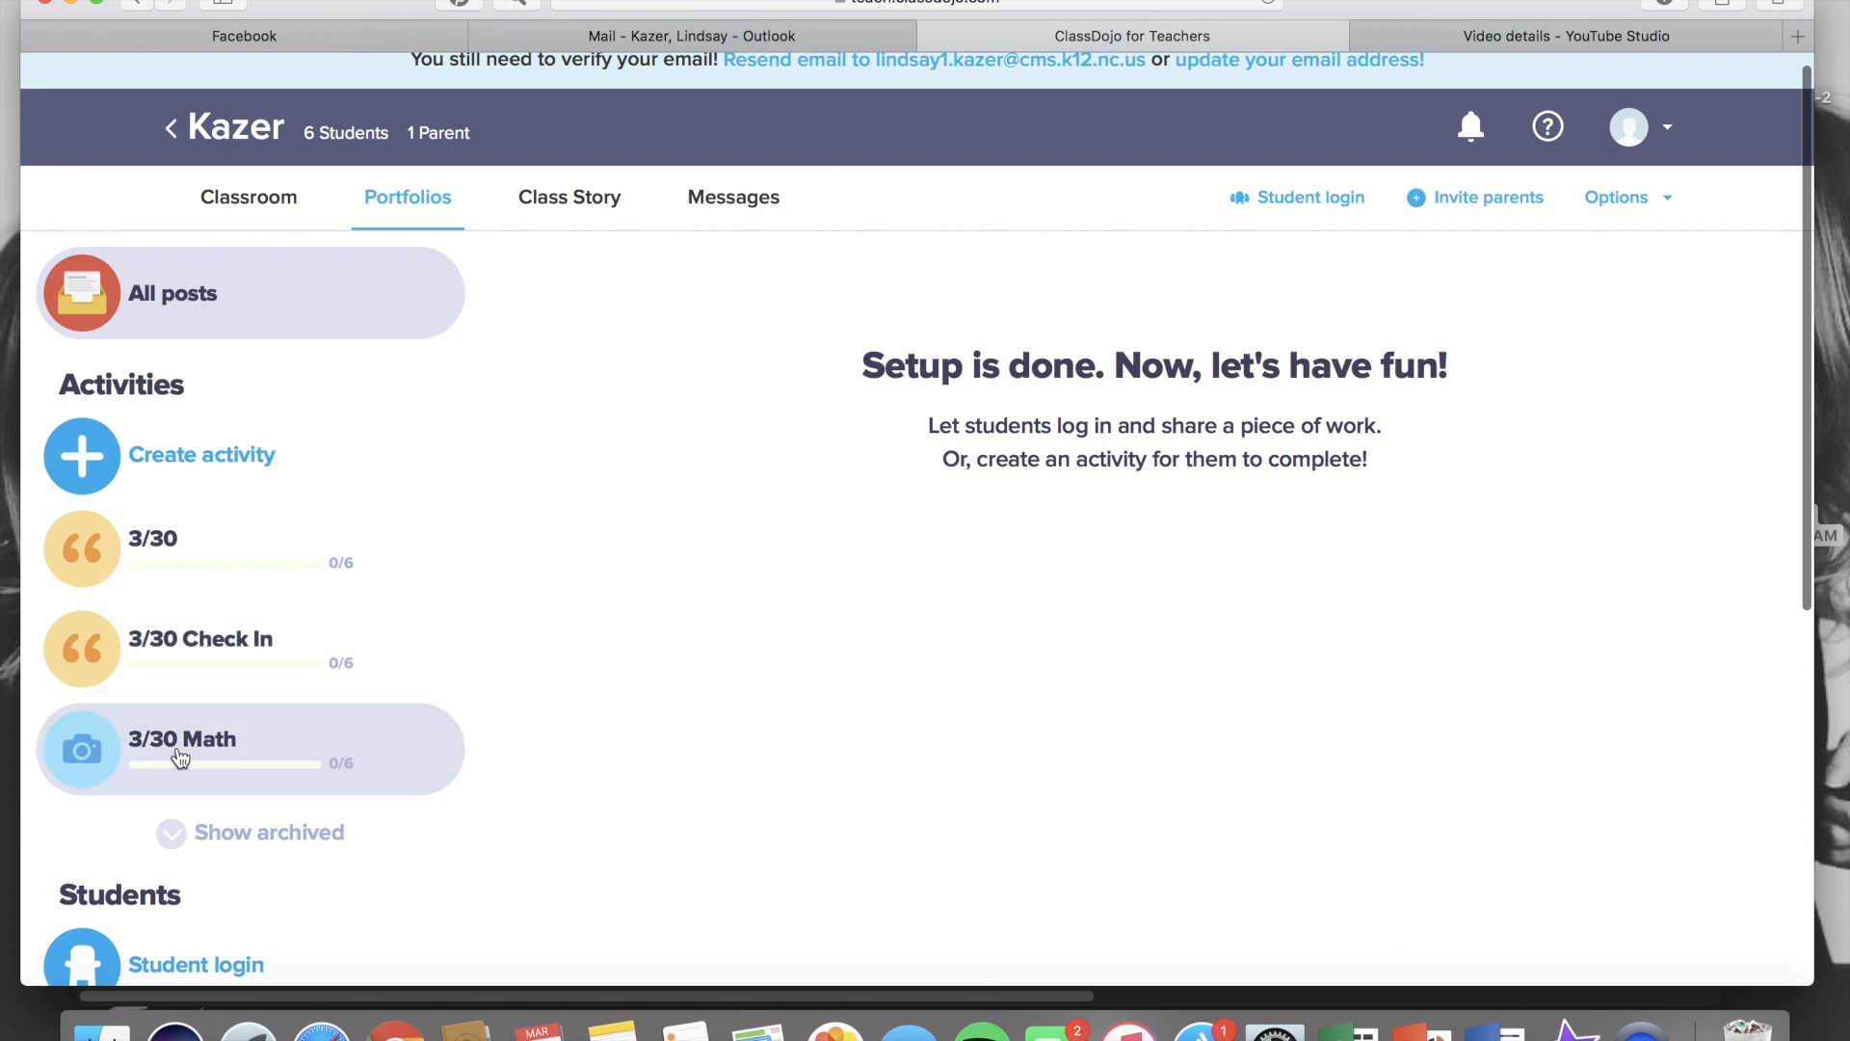
Archive the '3/30 Math' activity
click(184, 747)
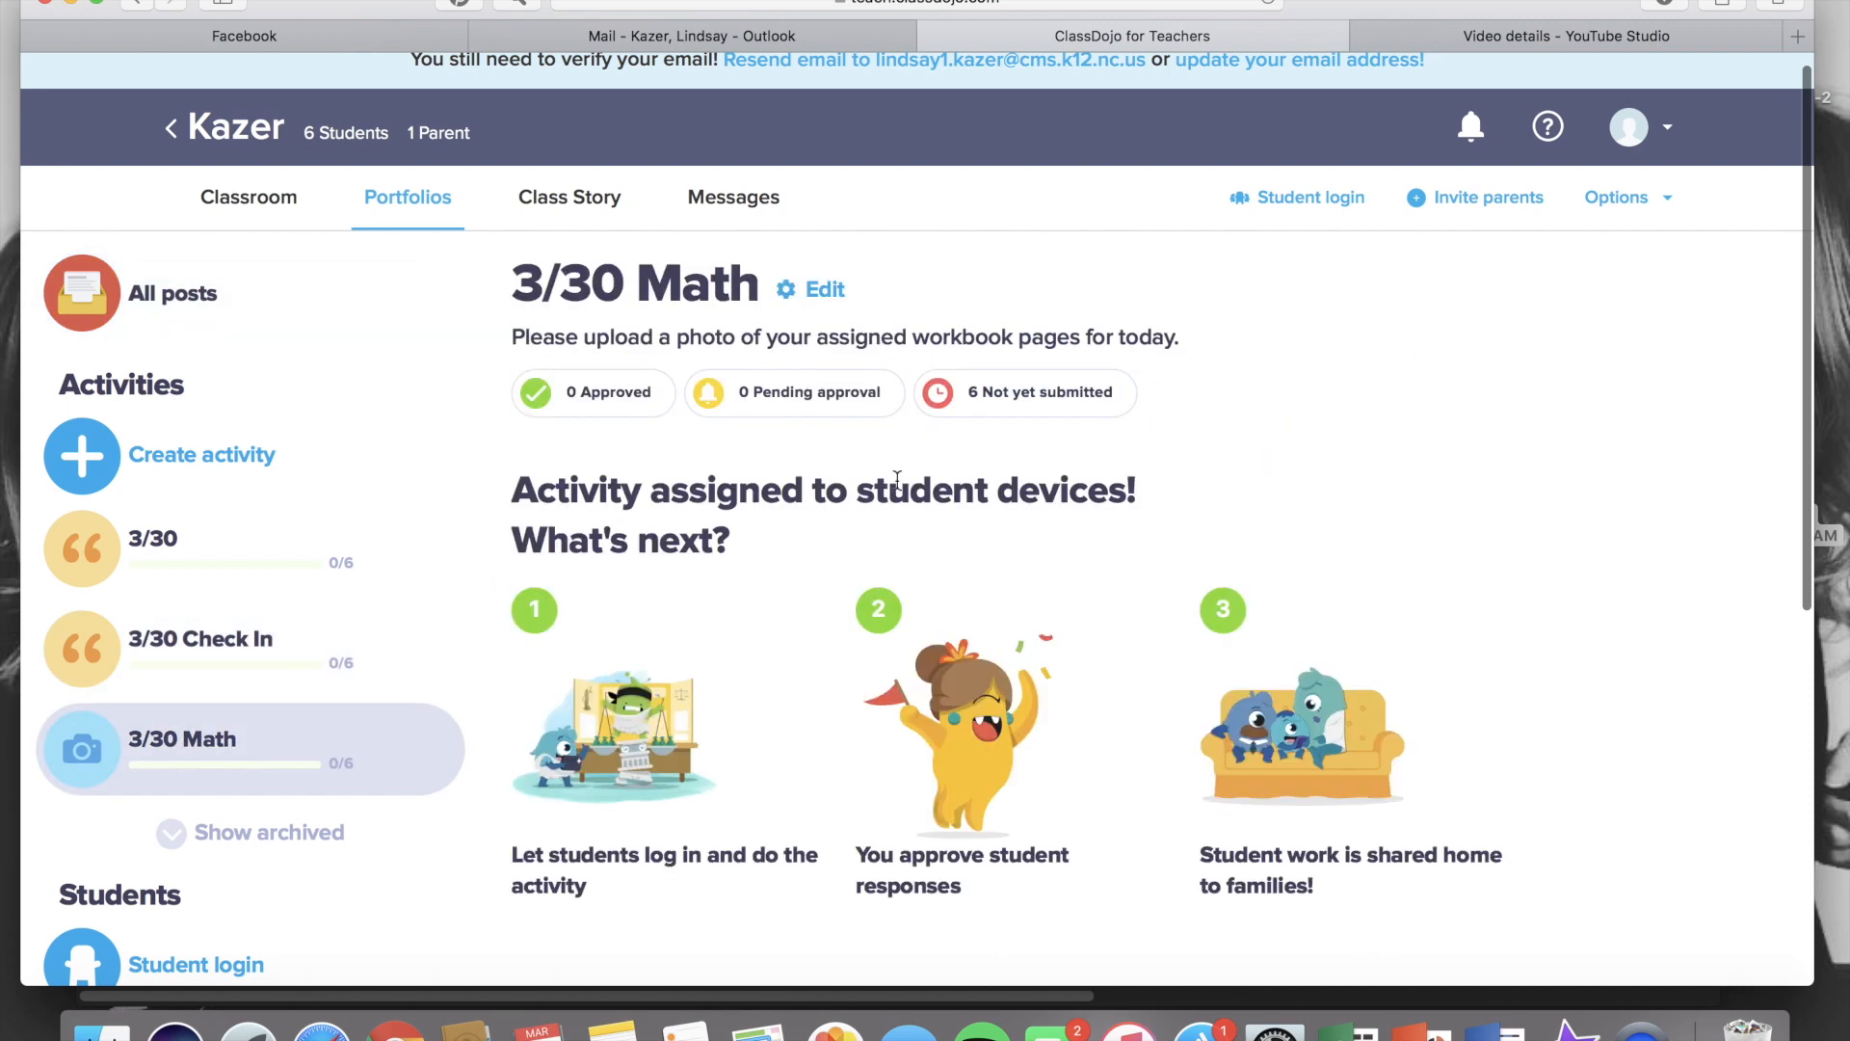
click(817, 292)
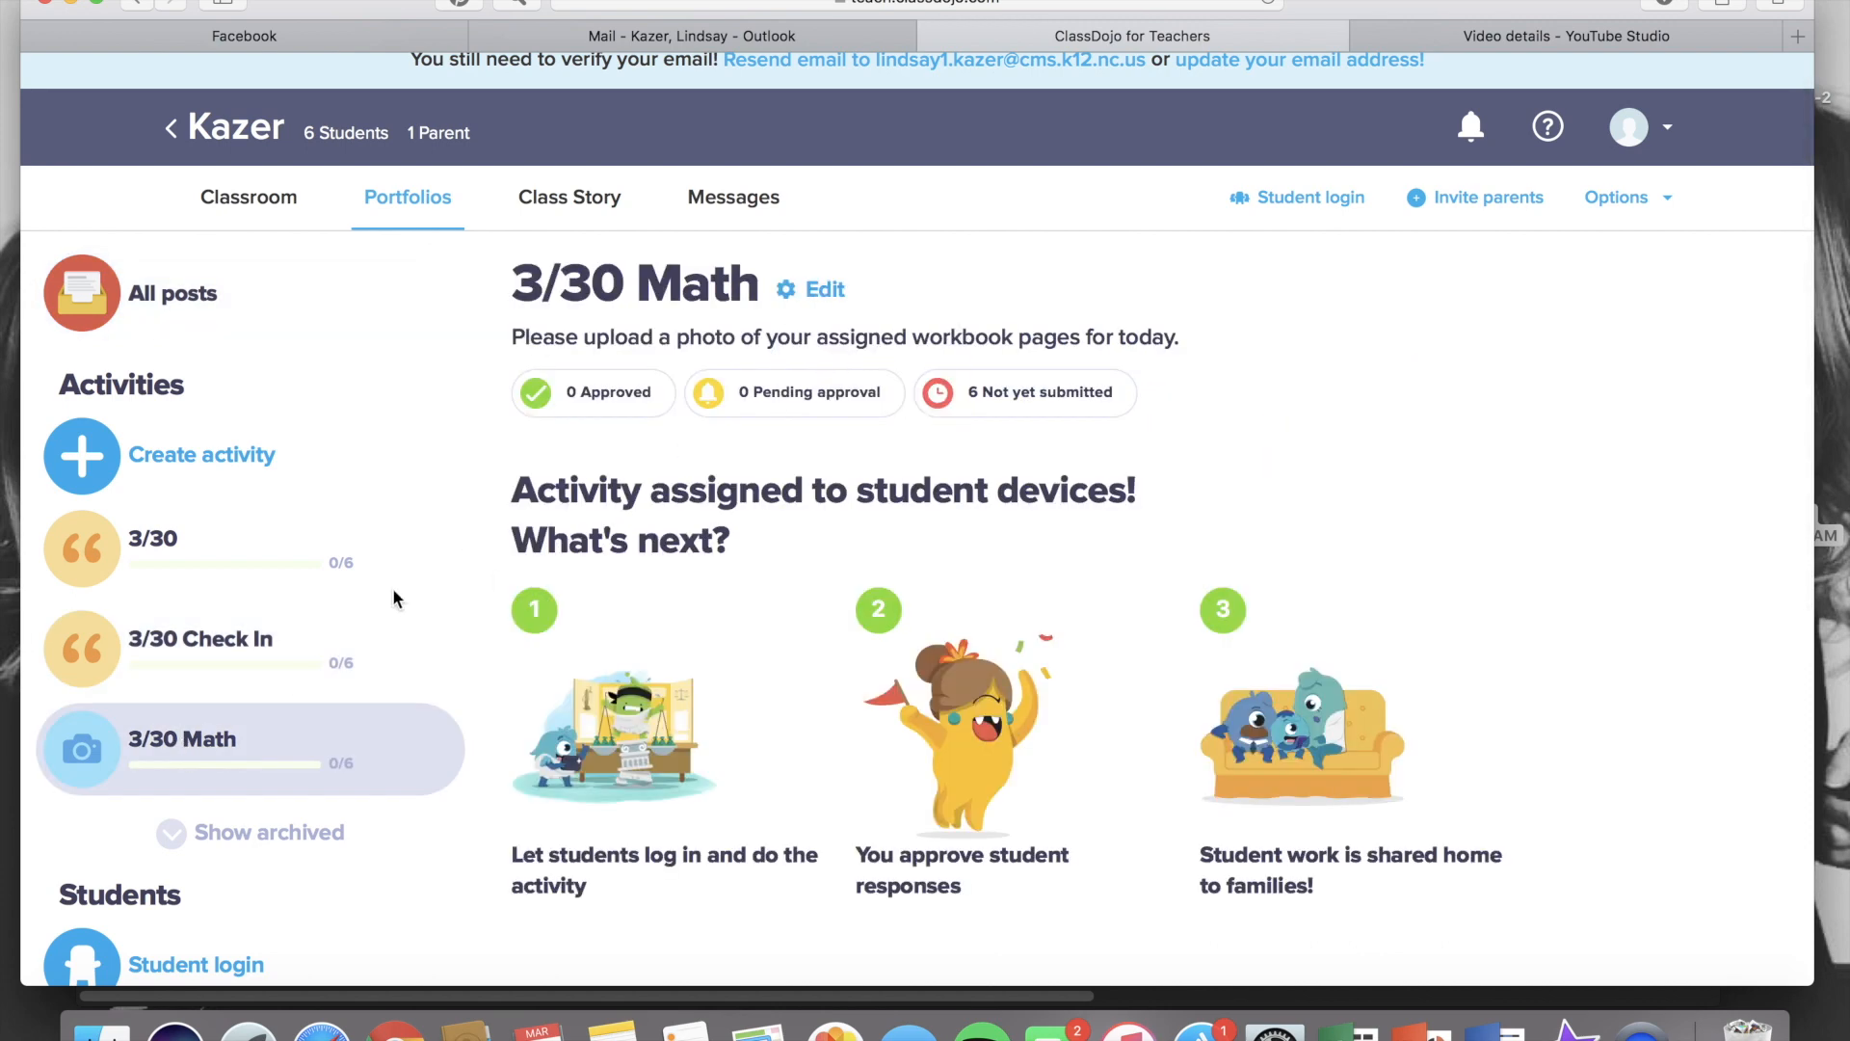
Archive the '3/30 Check In' activity
click(339, 660)
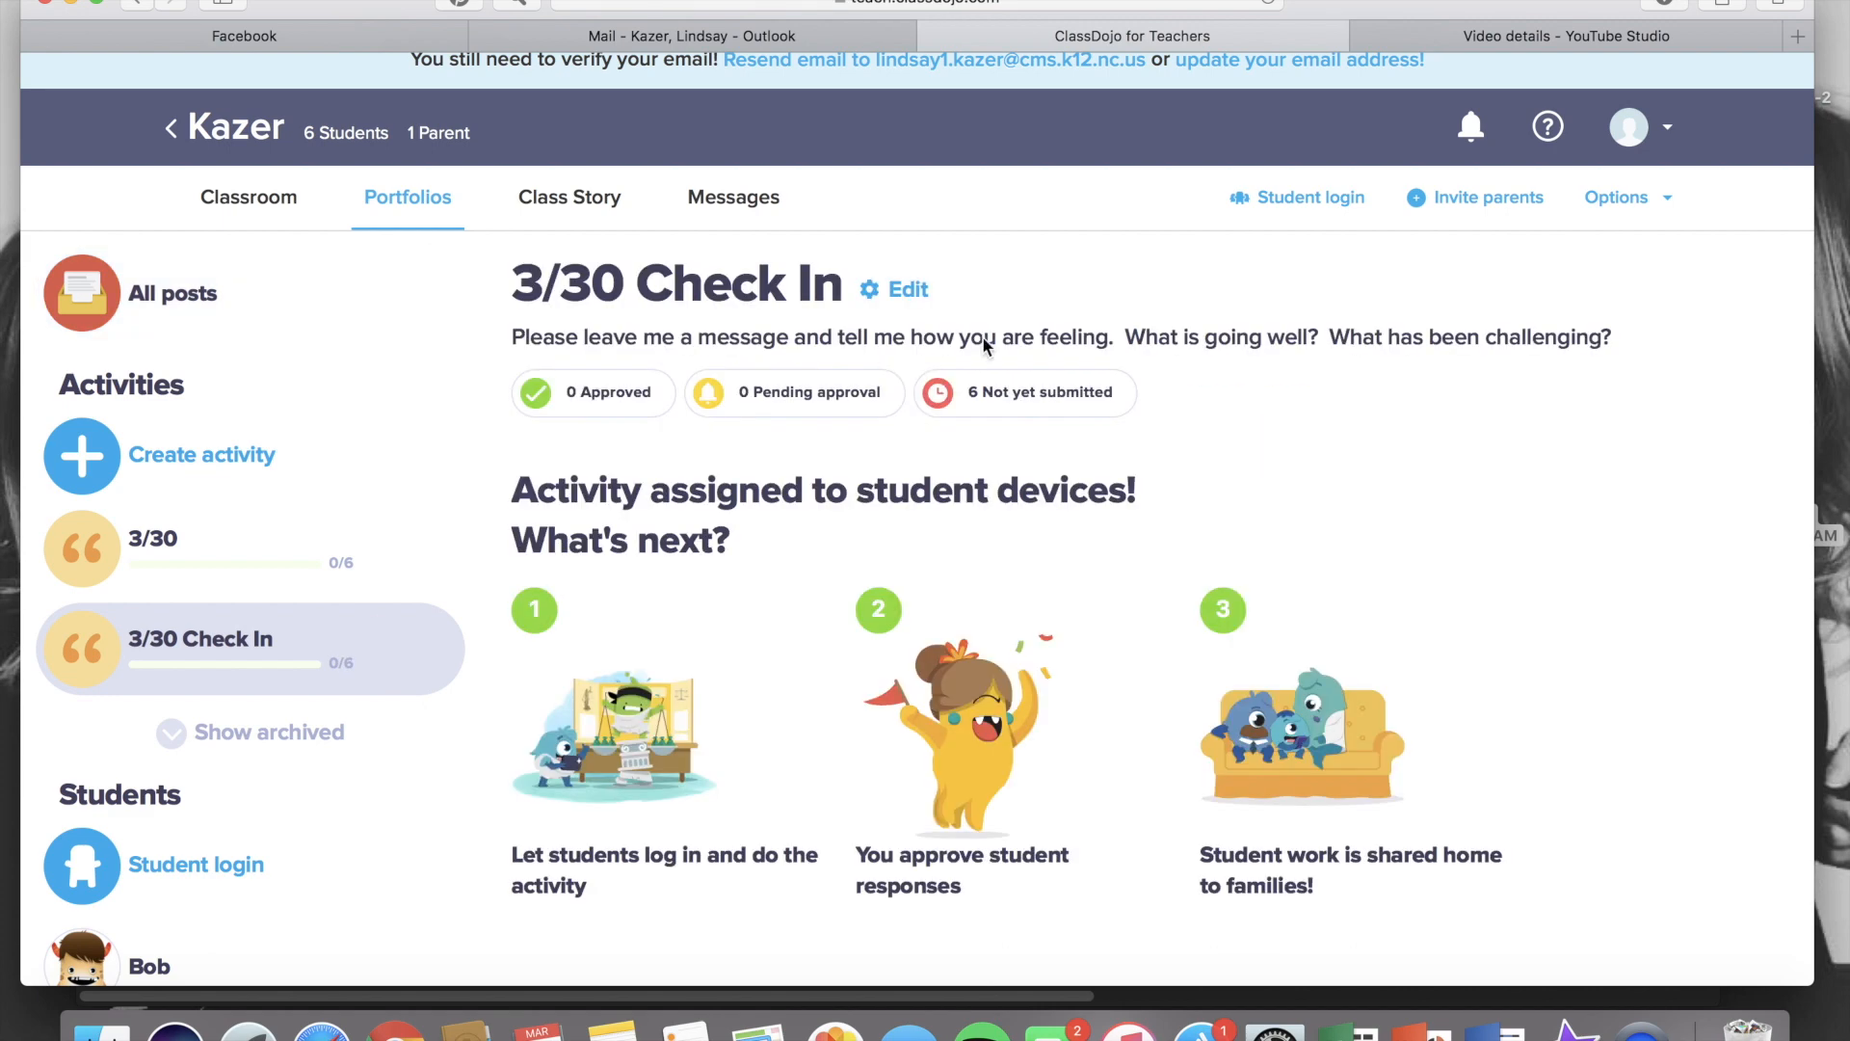
click(910, 294)
click(927, 357)
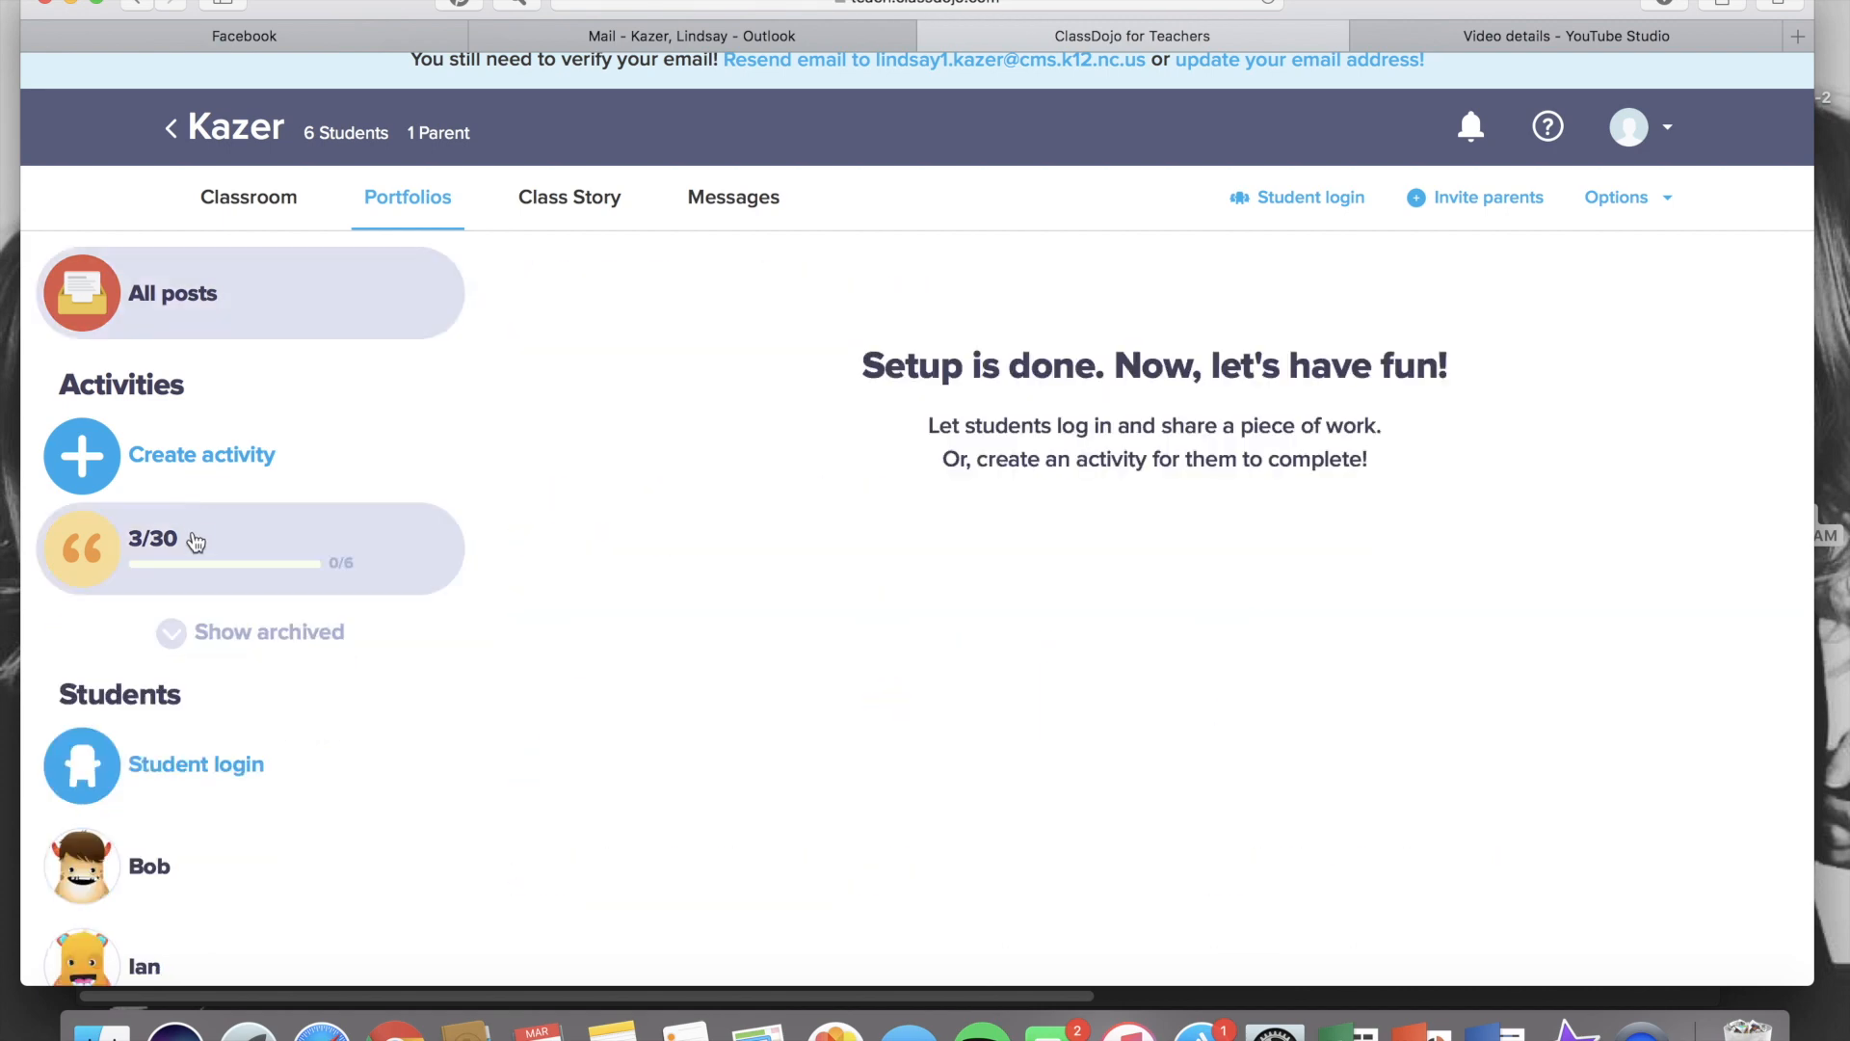
Archive the '3/30' activity
click(195, 538)
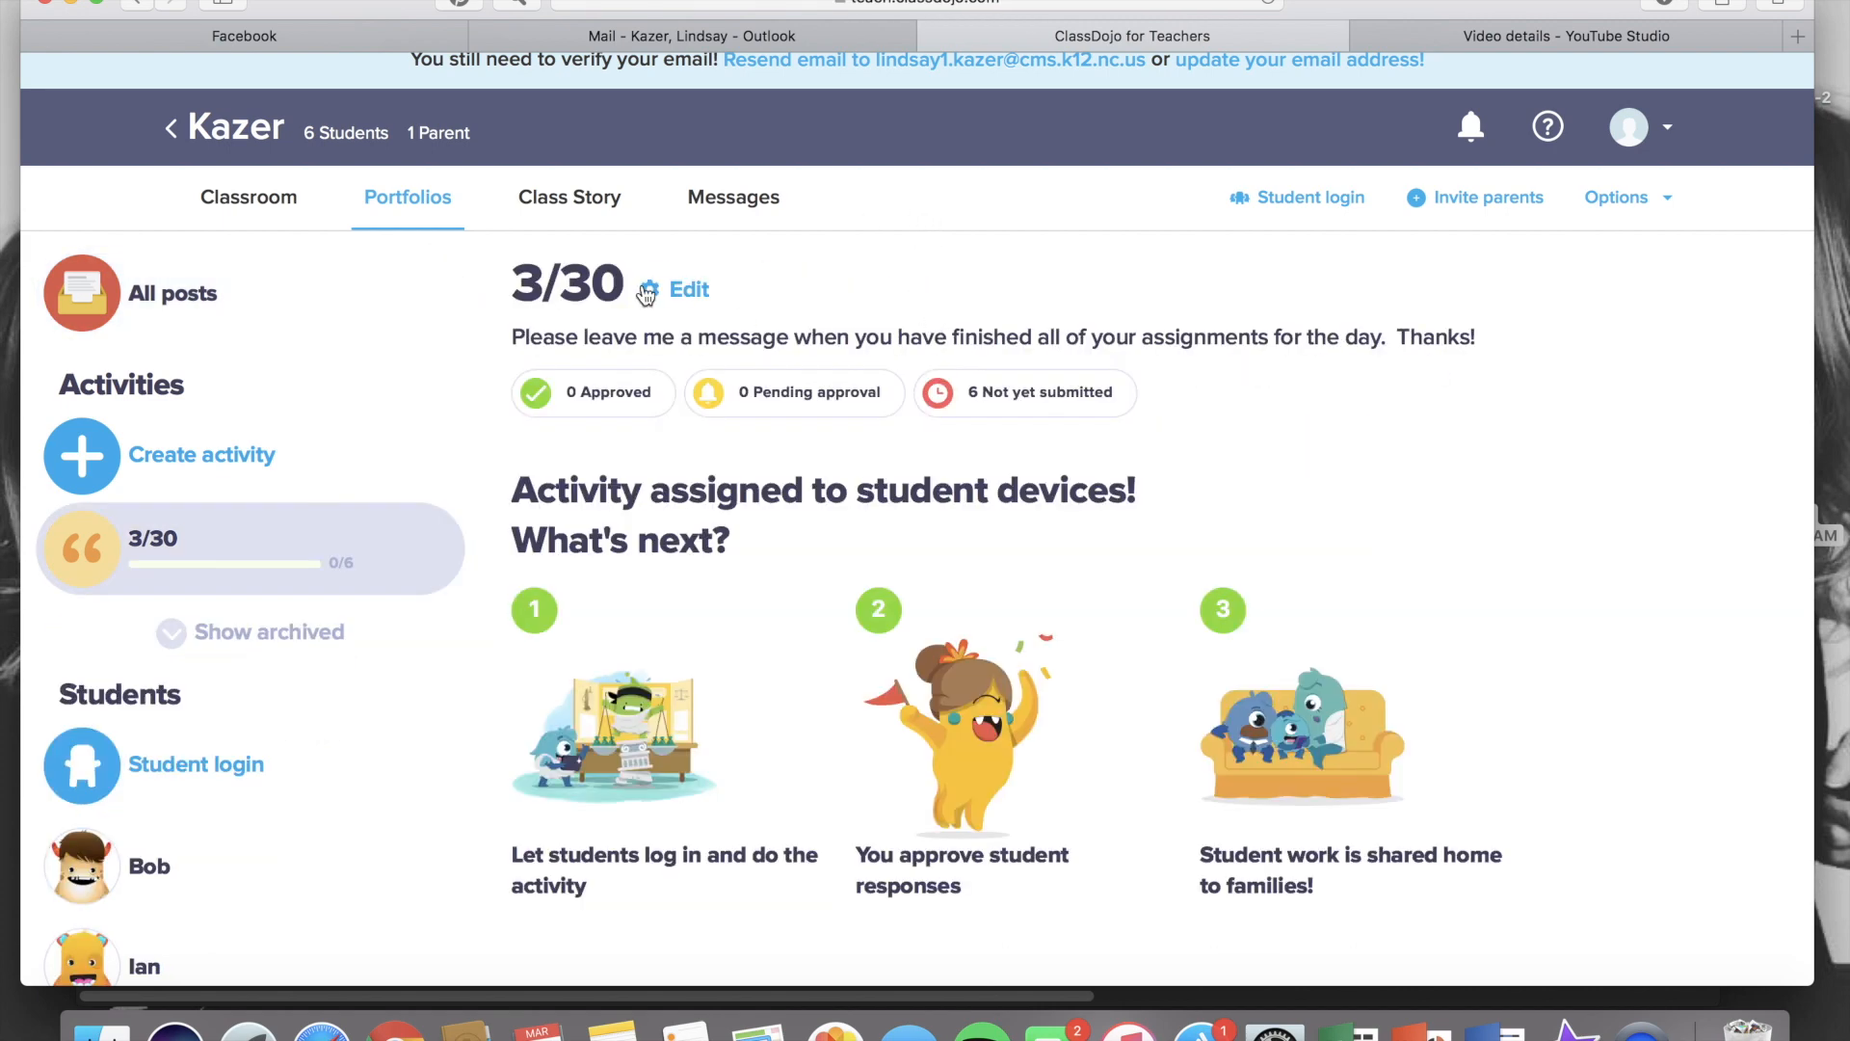
click(688, 290)
click(763, 366)
click(202, 448)
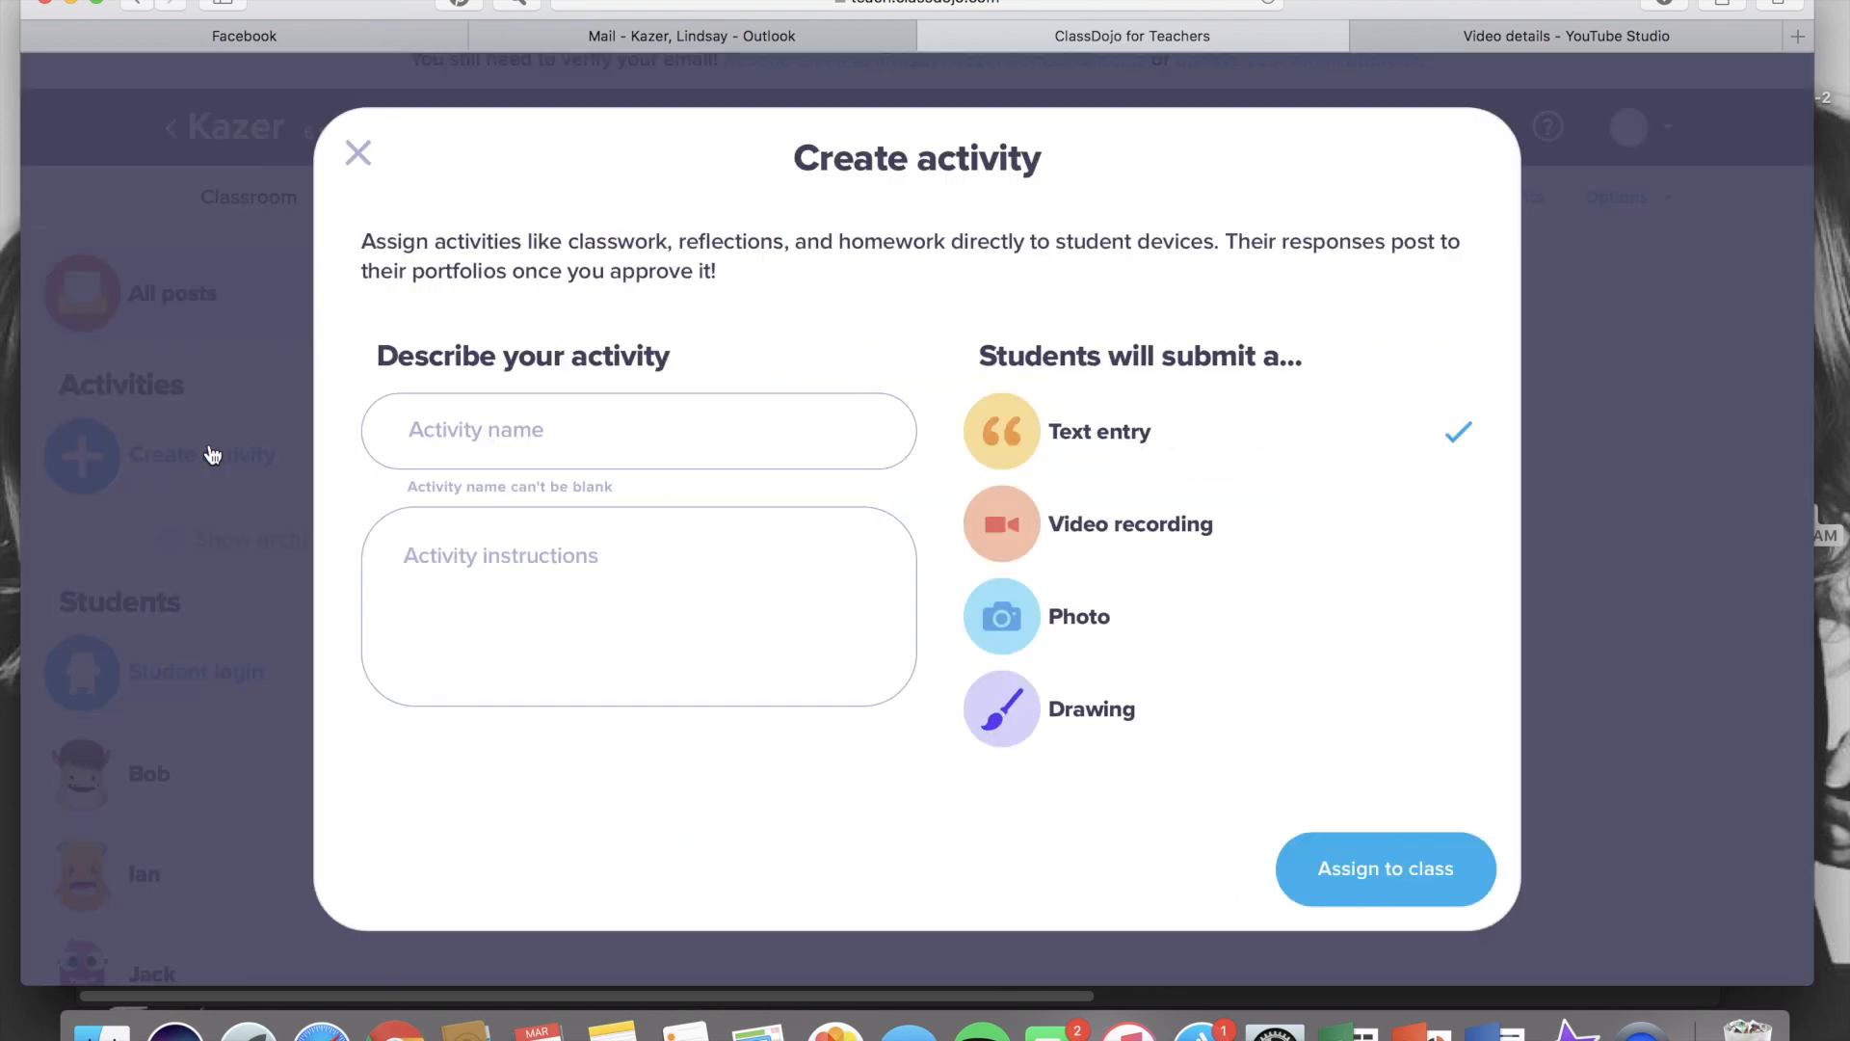
click(576, 435)
text(3/31)
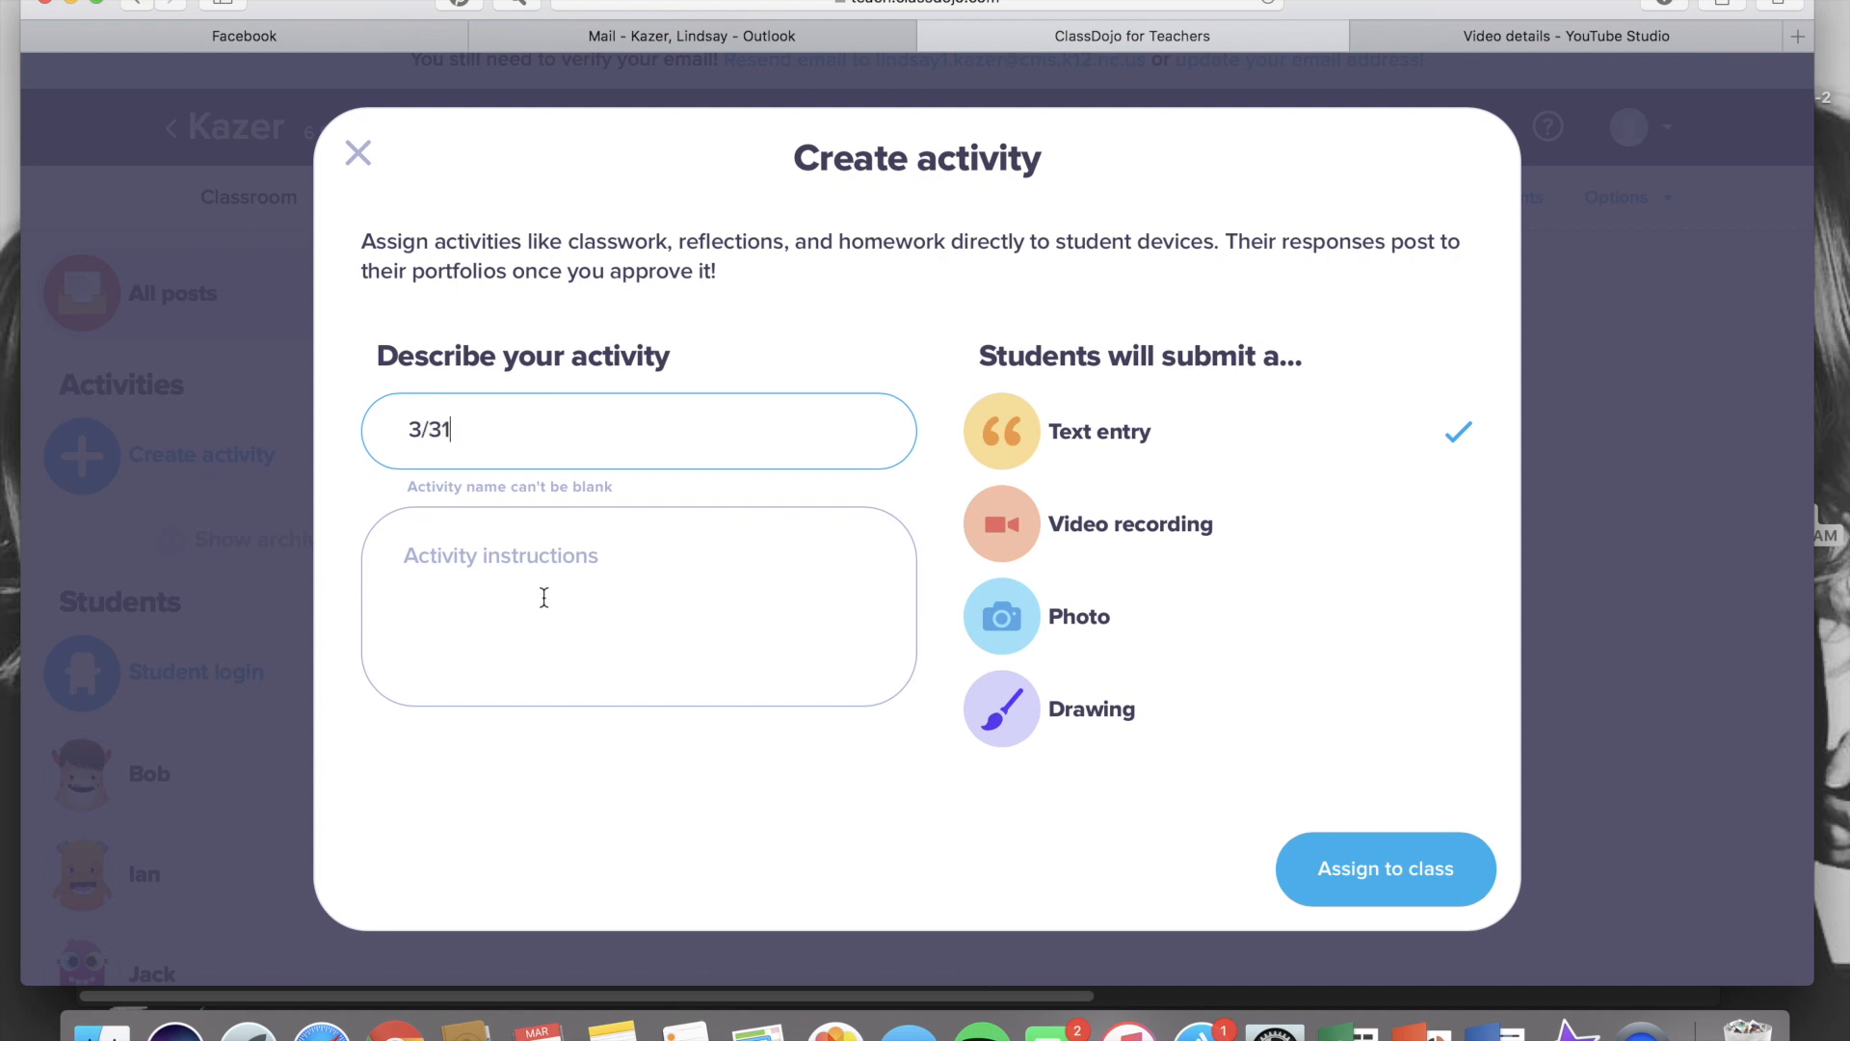
click(544, 597)
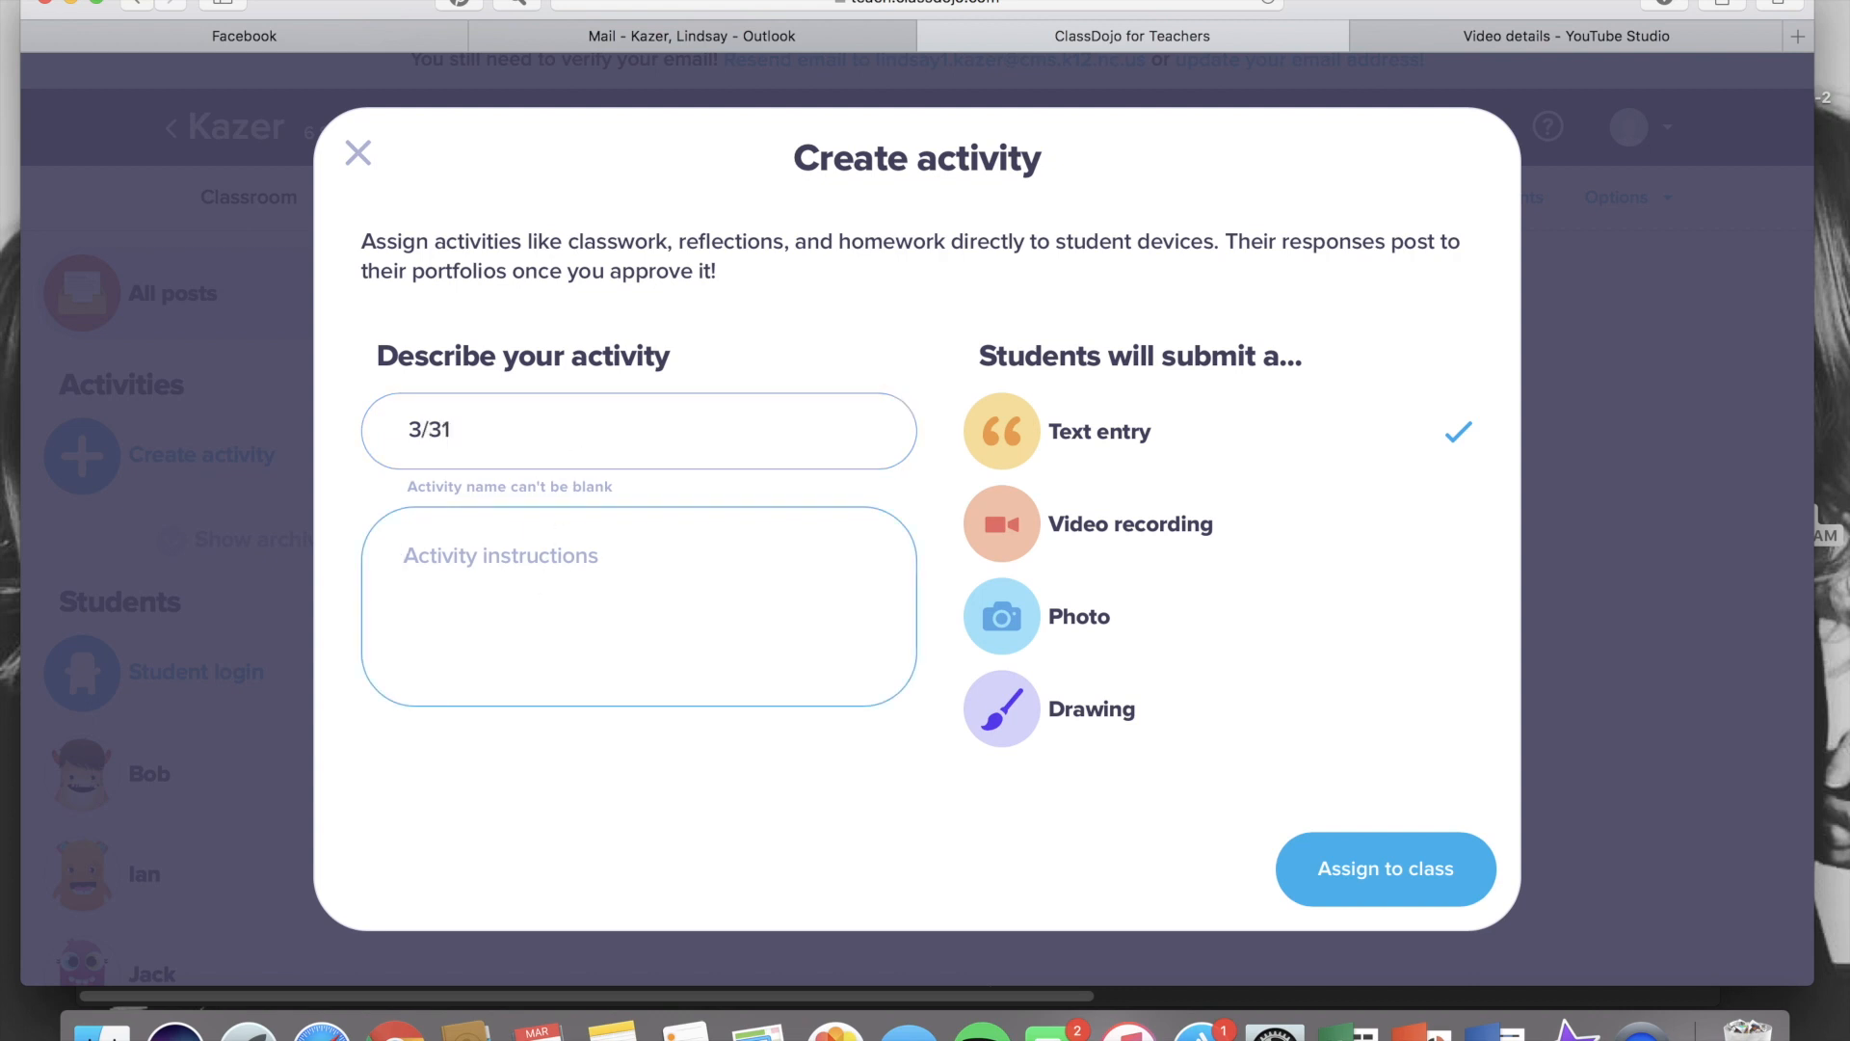
text(Please submit)
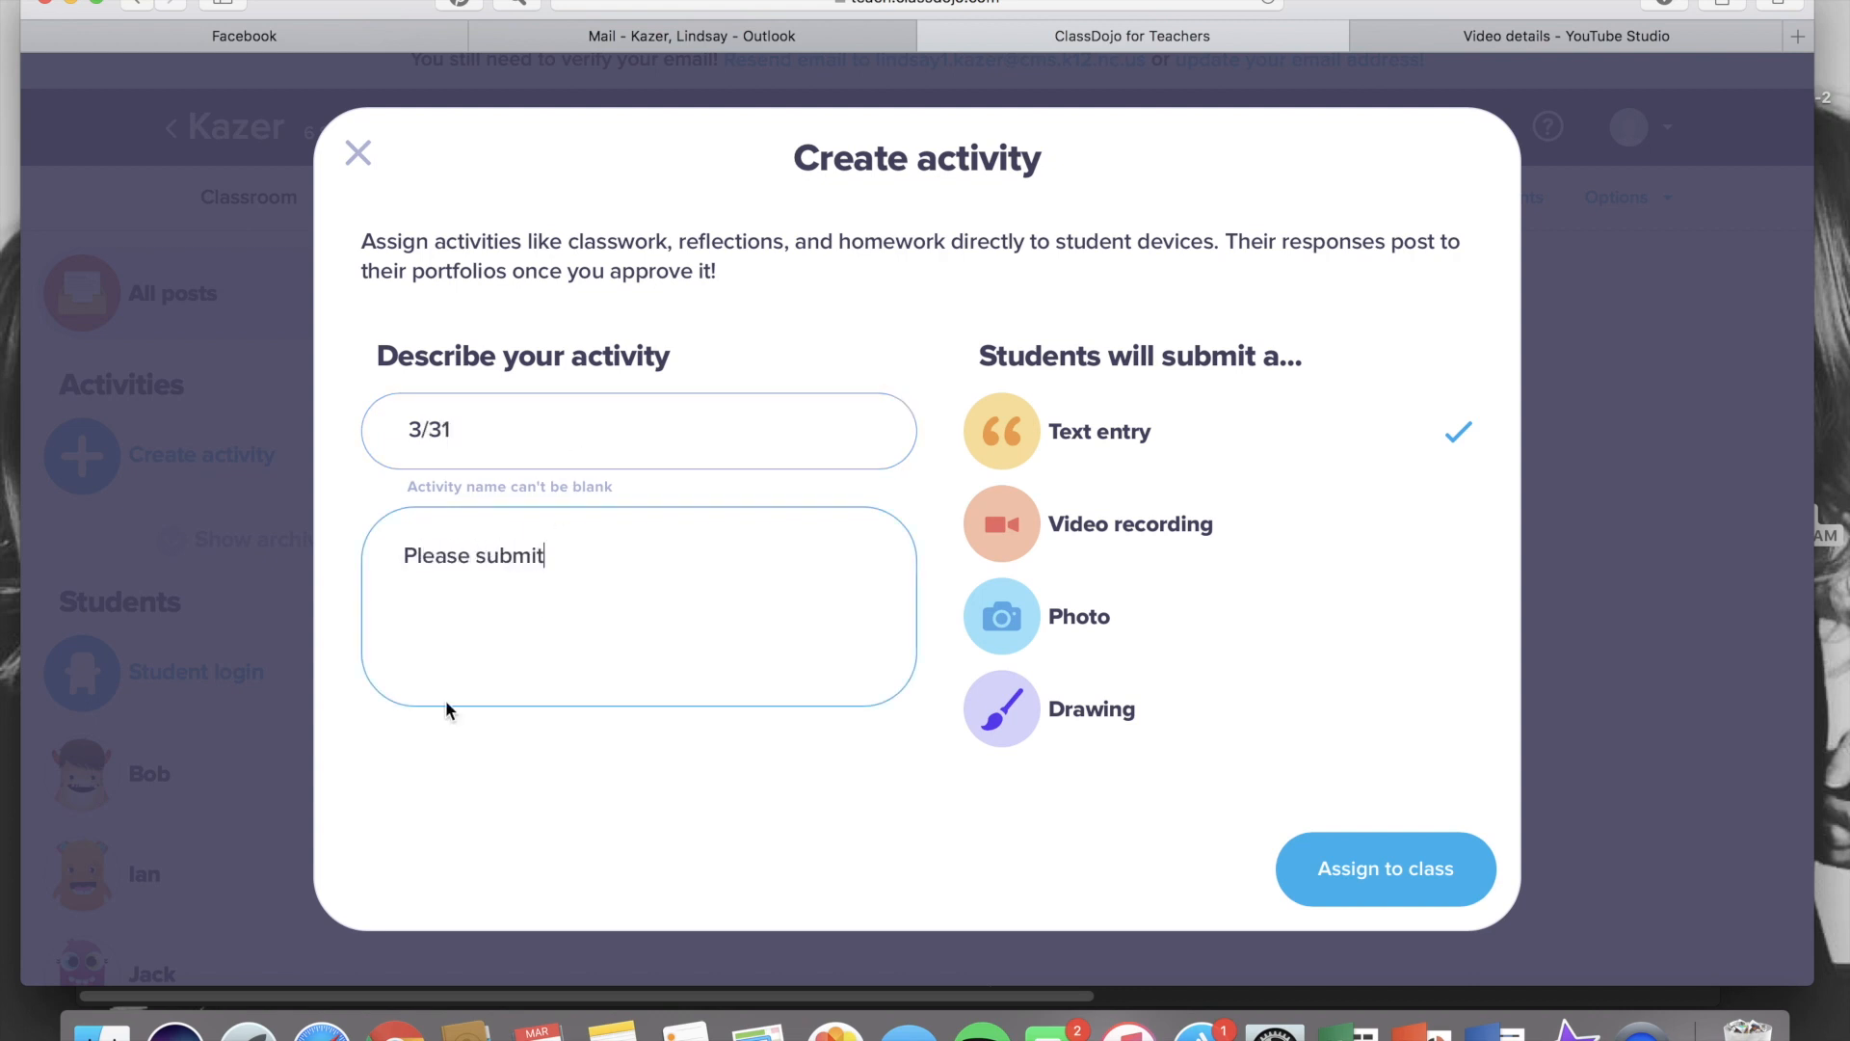
click(359, 154)
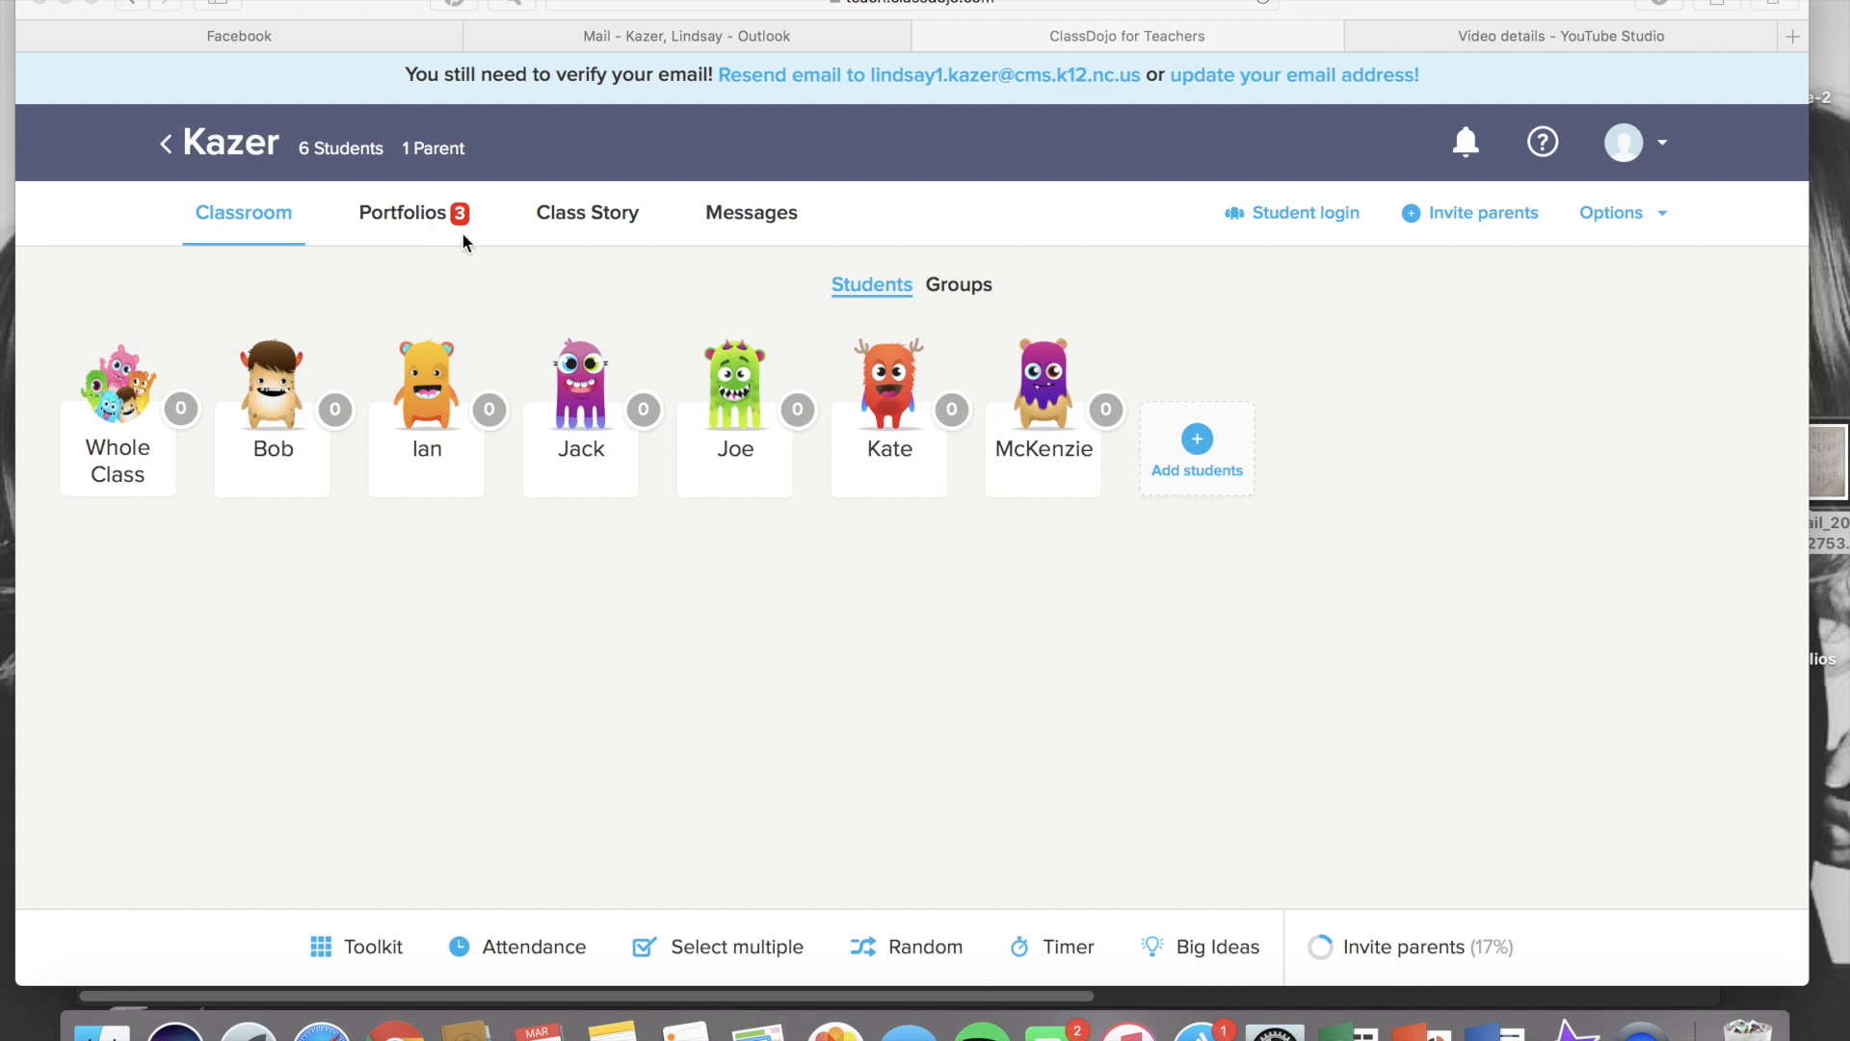
Open the pending spelling-word post in Portfolios, comment praising the student's great job and fantastic handwriting, and approve it
click(406, 206)
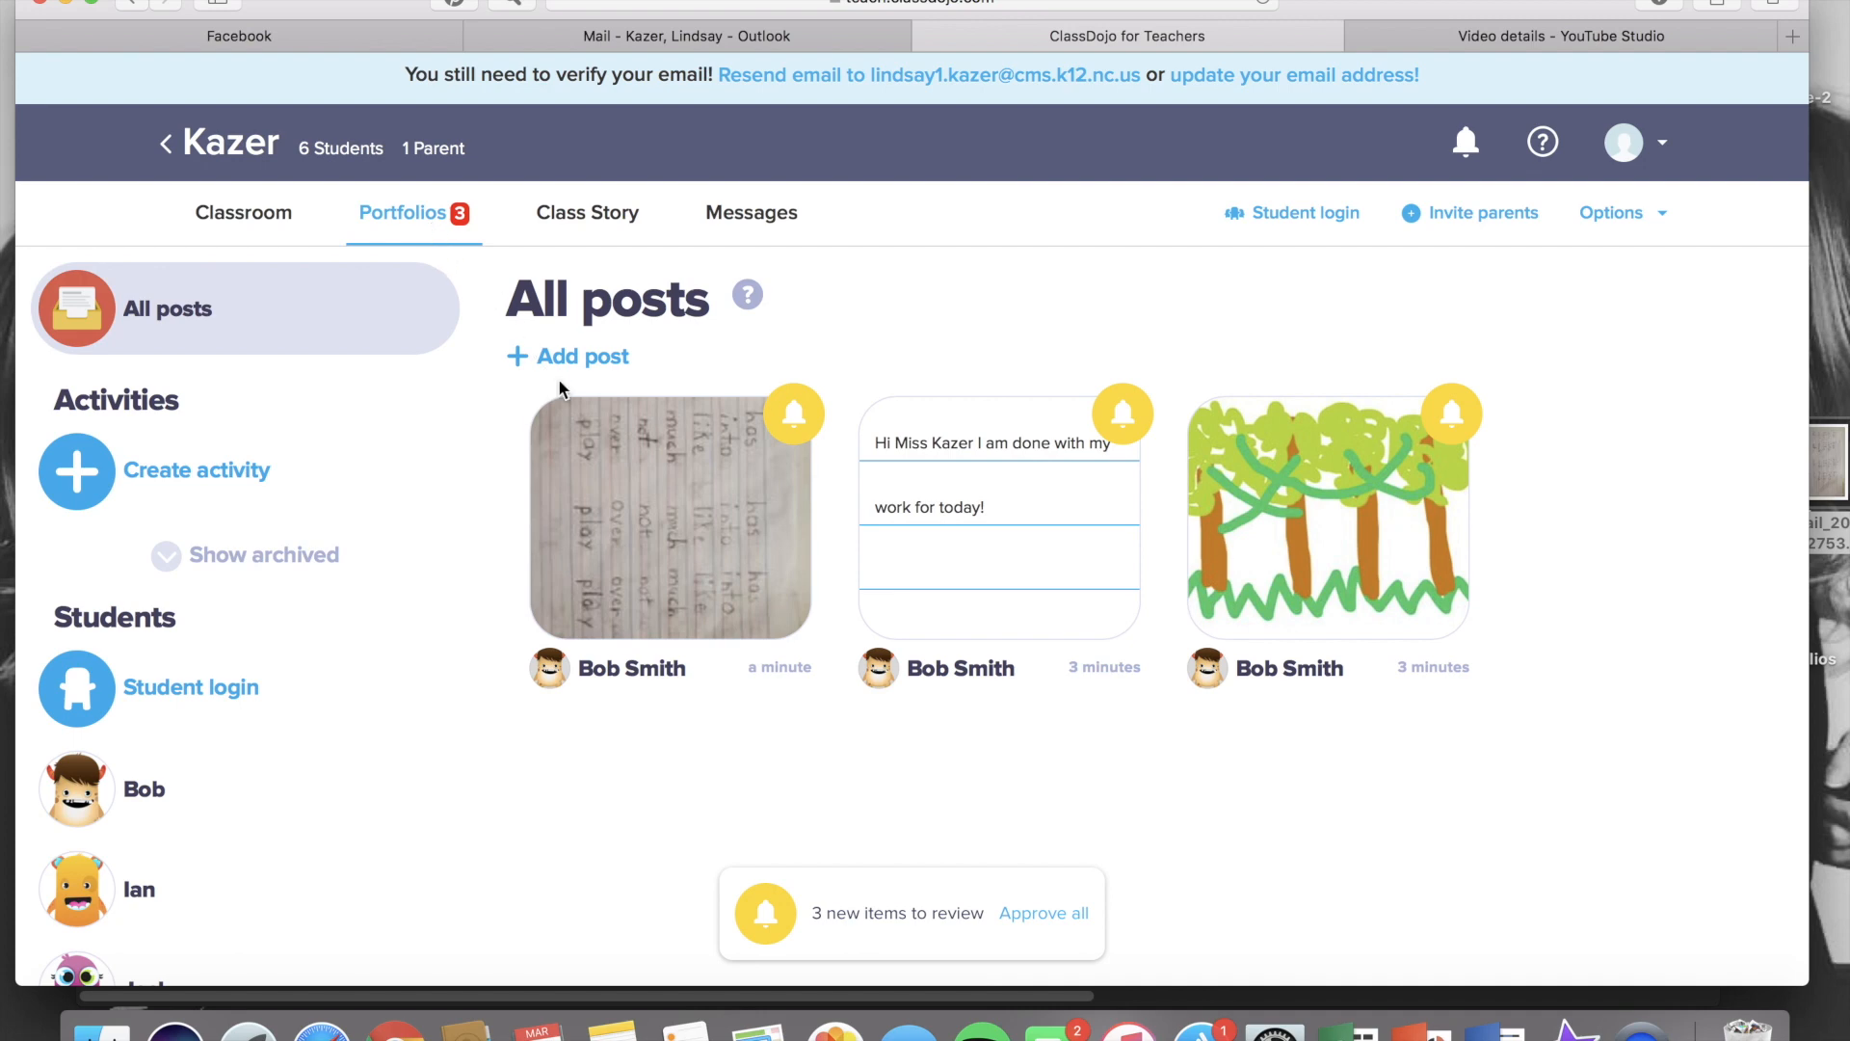
click(652, 502)
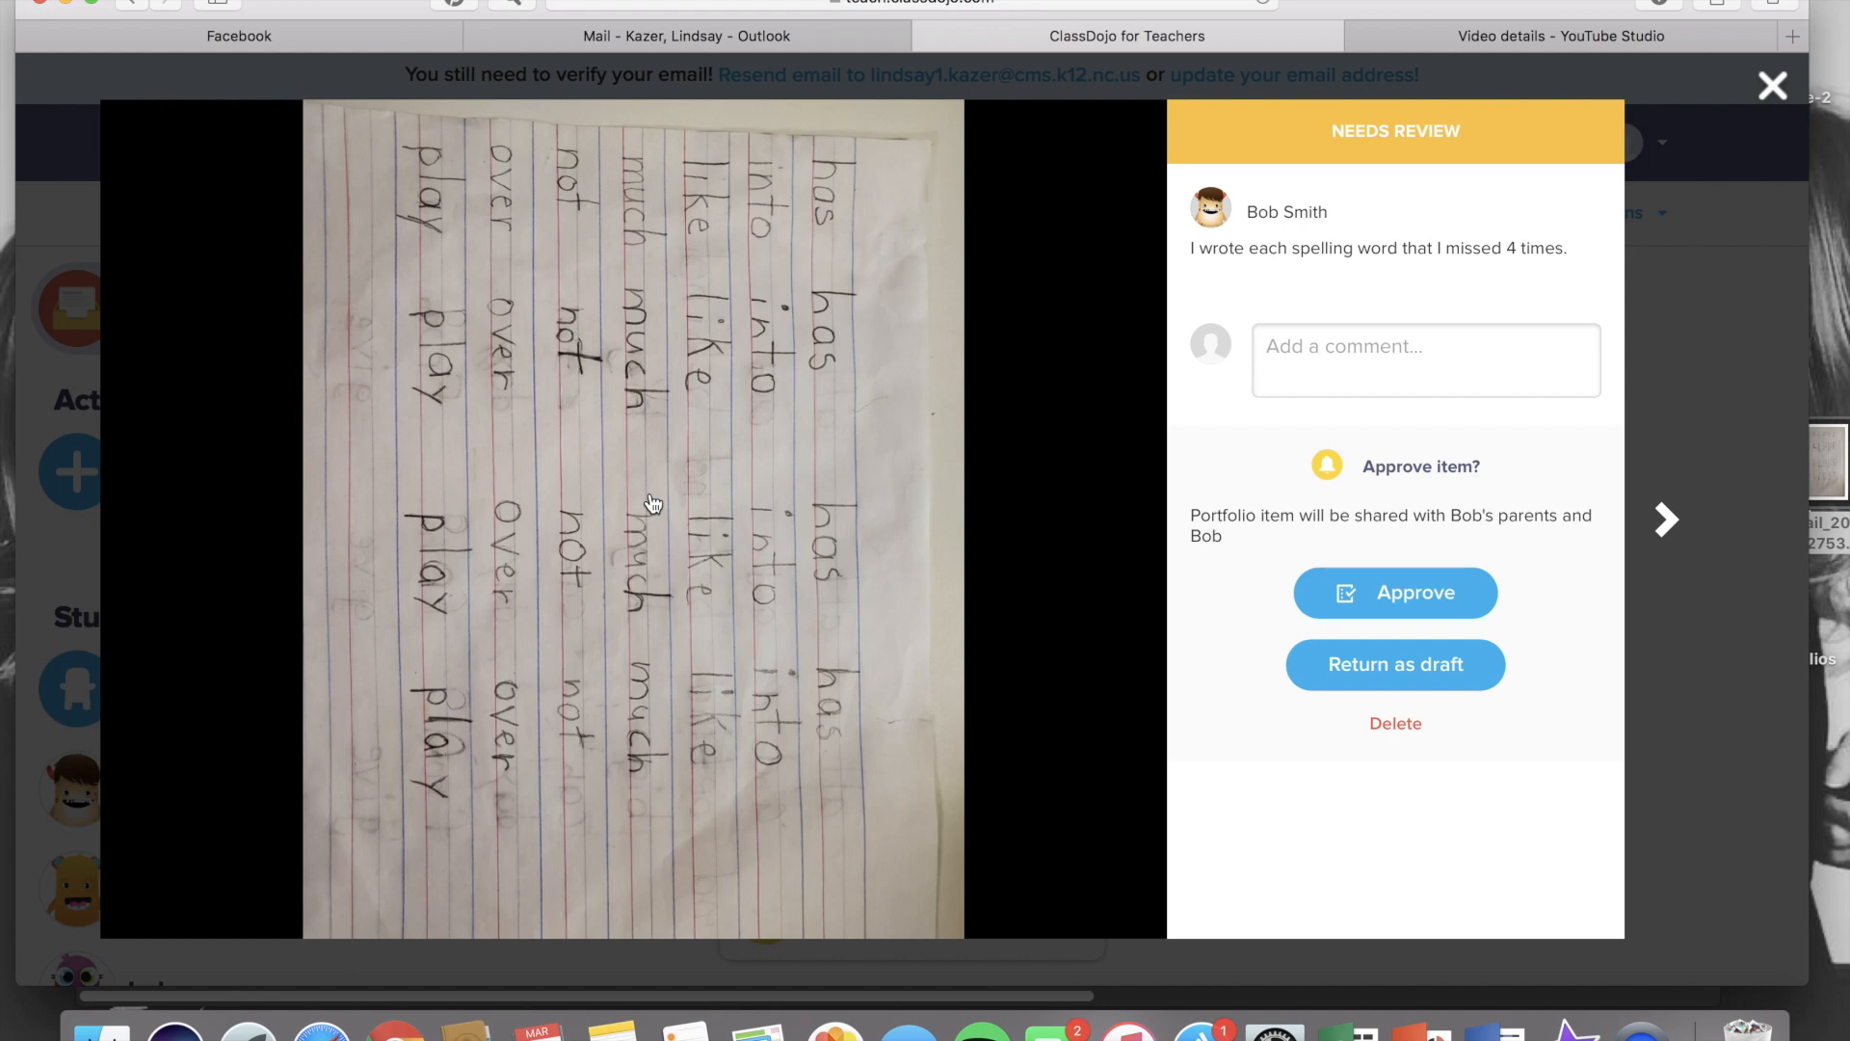
click(1316, 381)
text(Great job Bo)
key(BackSpace)
key(BackSpace)
text(Bob!  Your handwriting is fantastic, too)
key(Return)
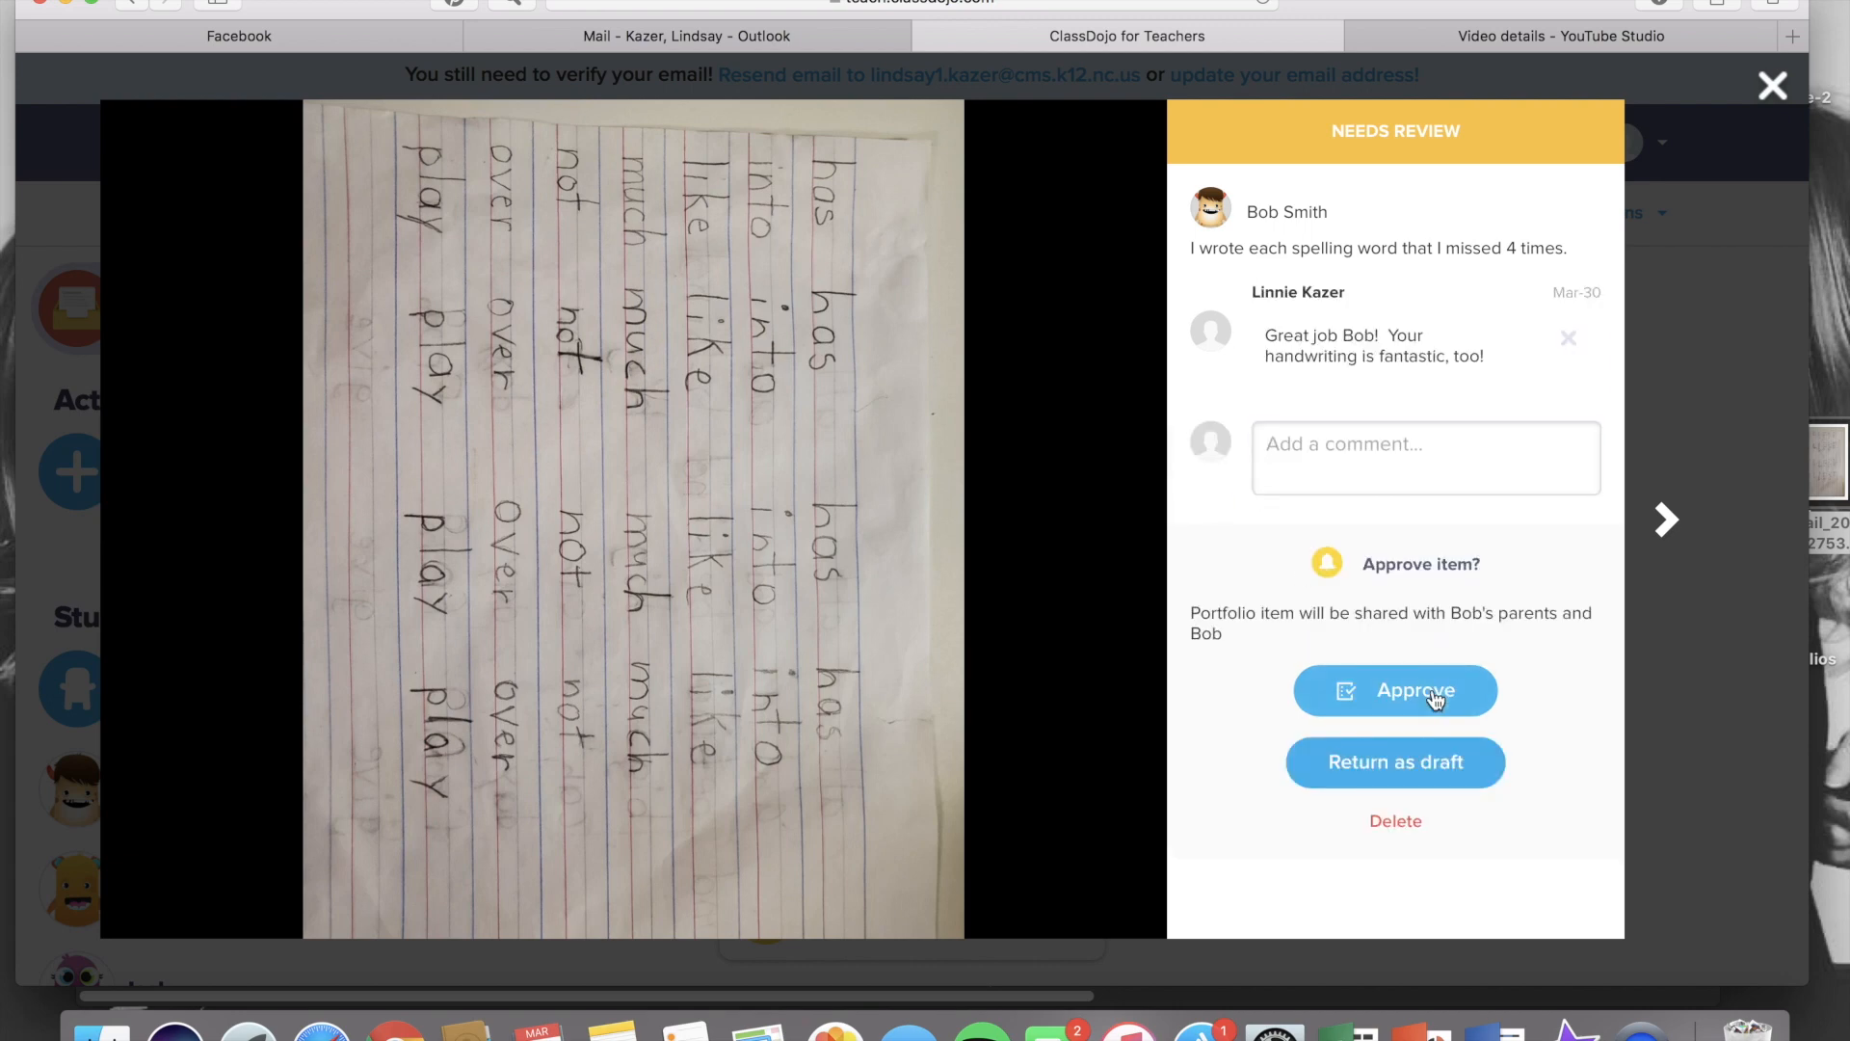
click(1434, 695)
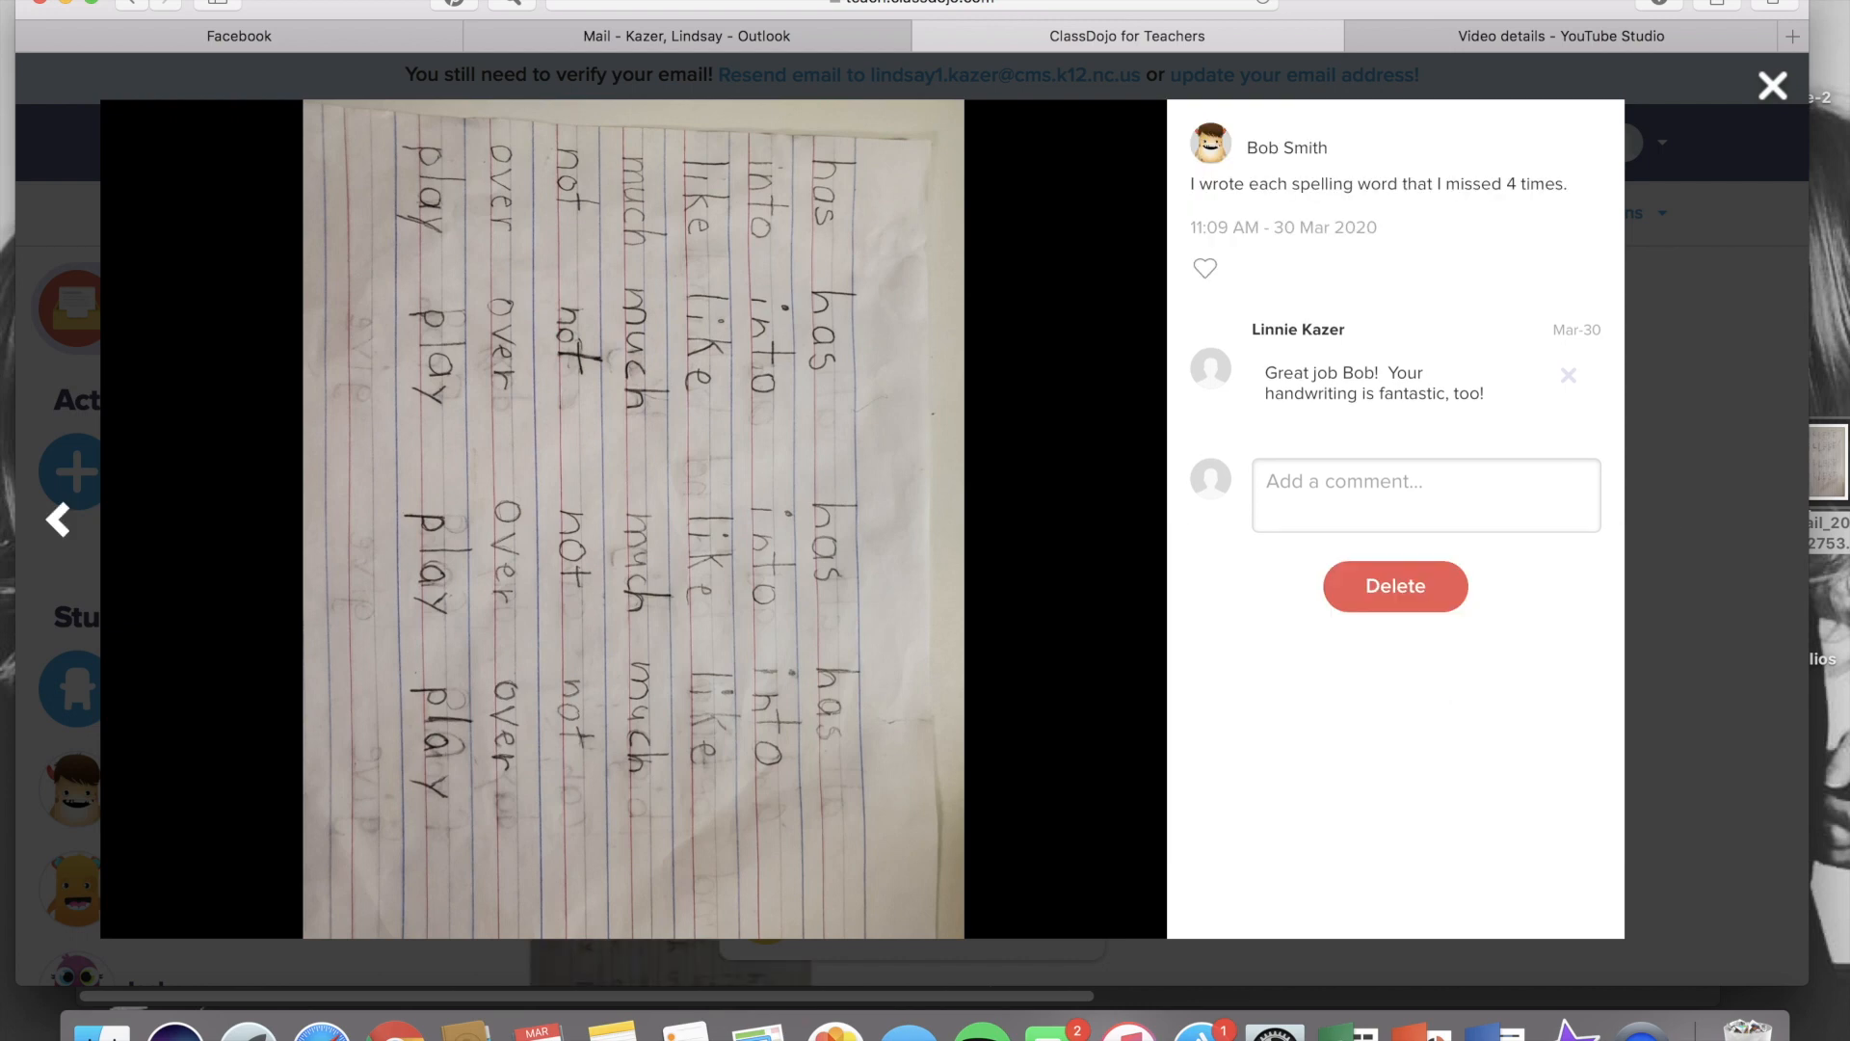
Open the pending 'I am done with my work for today!' text post in Portfolios and approve it
click(1771, 86)
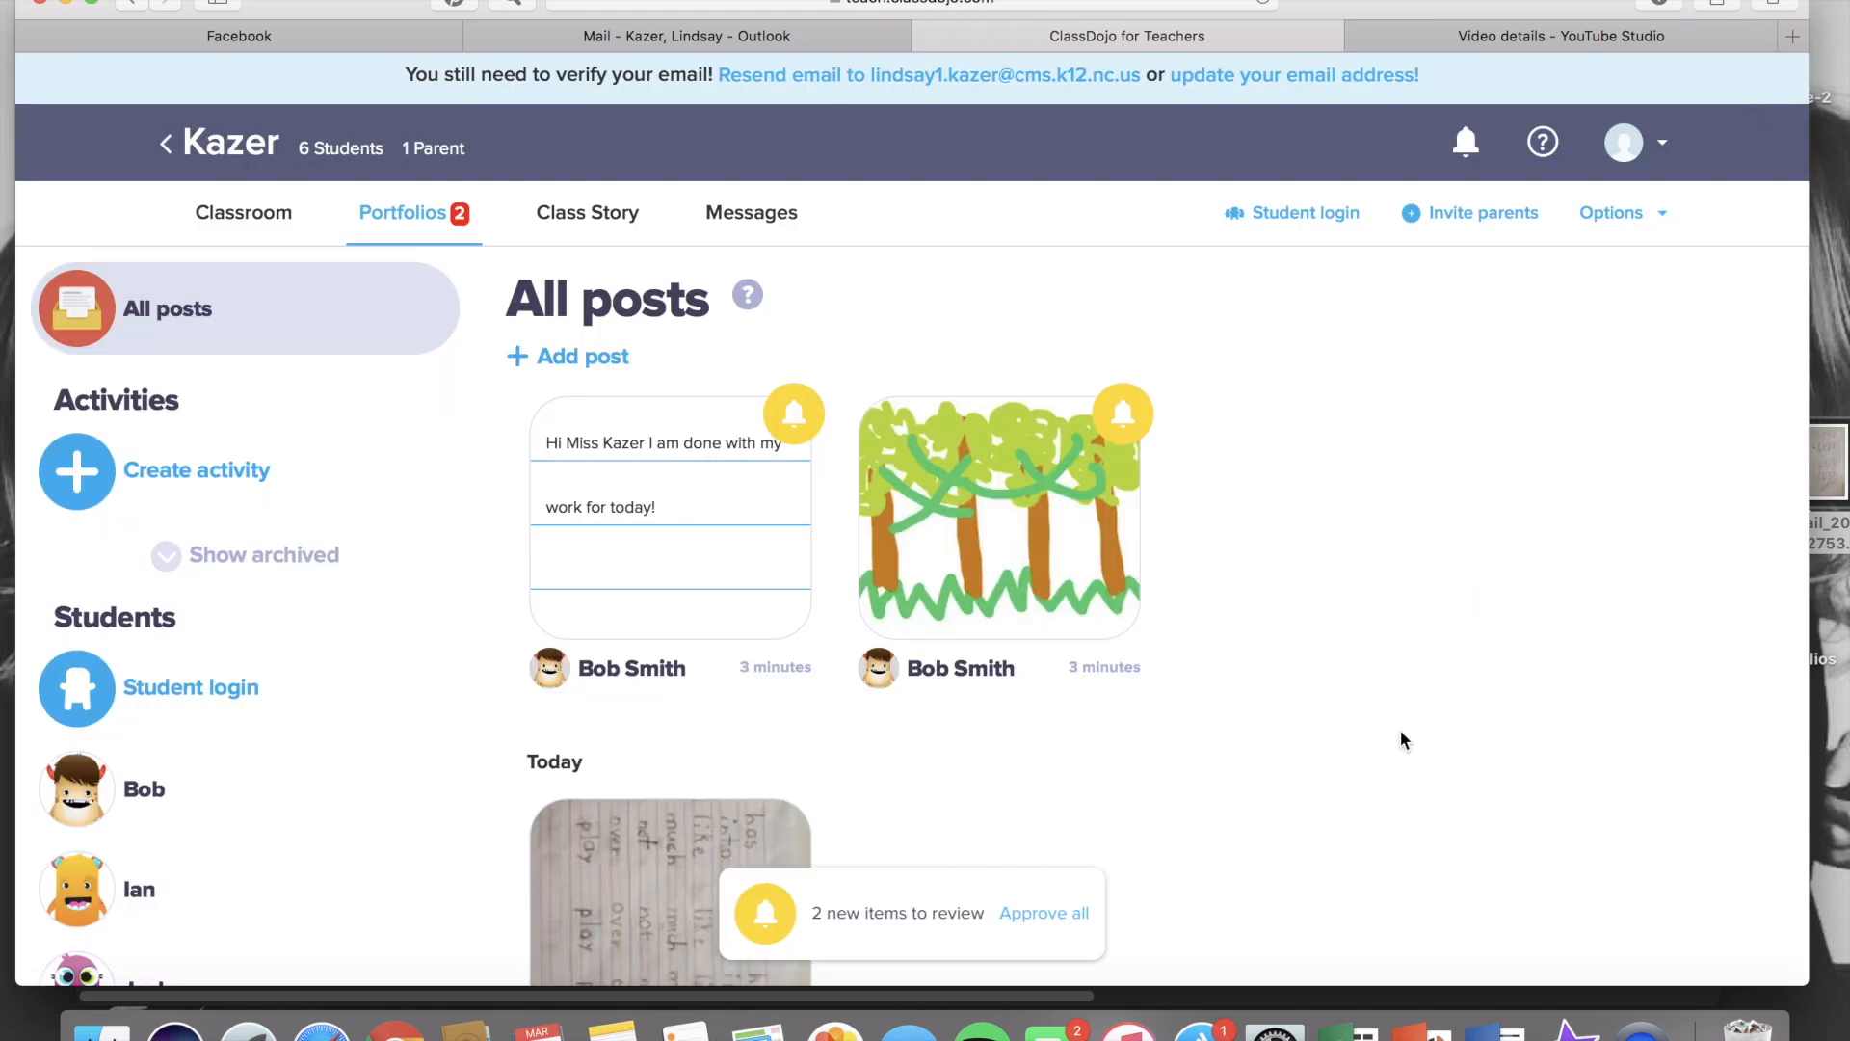
click(790, 597)
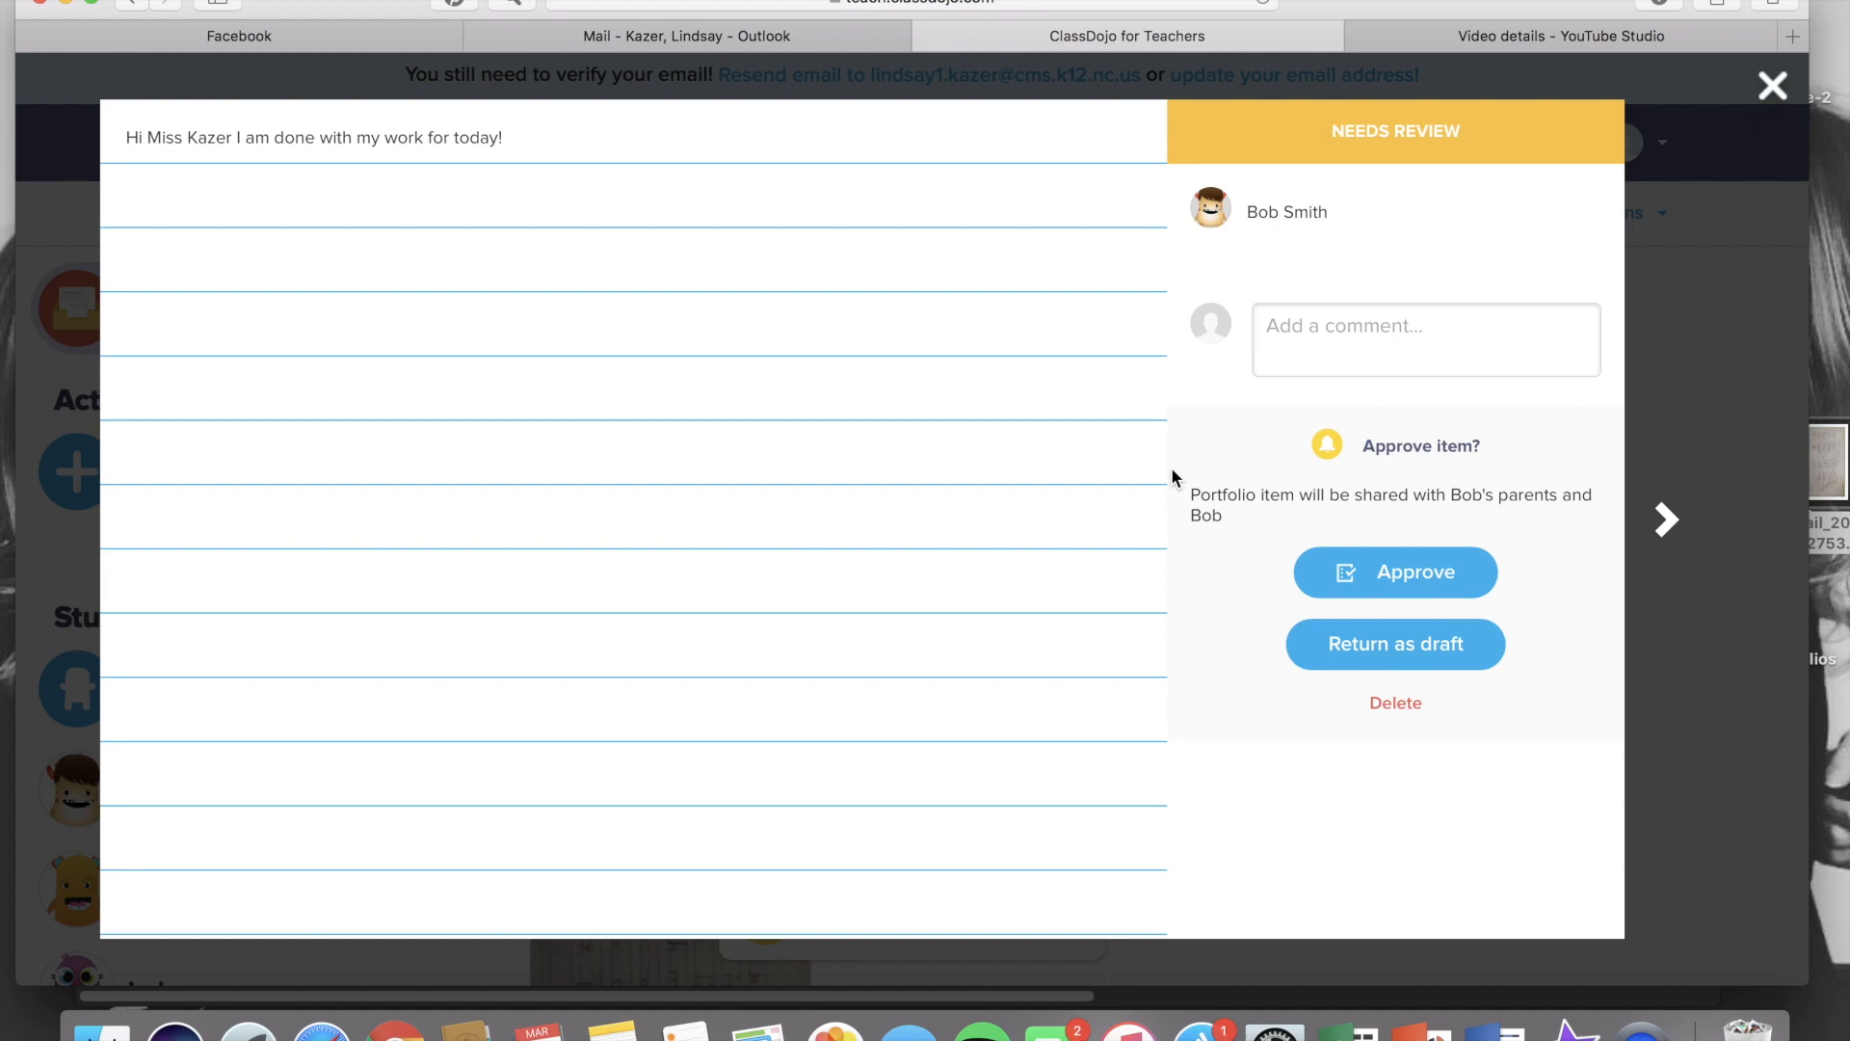
click(1422, 590)
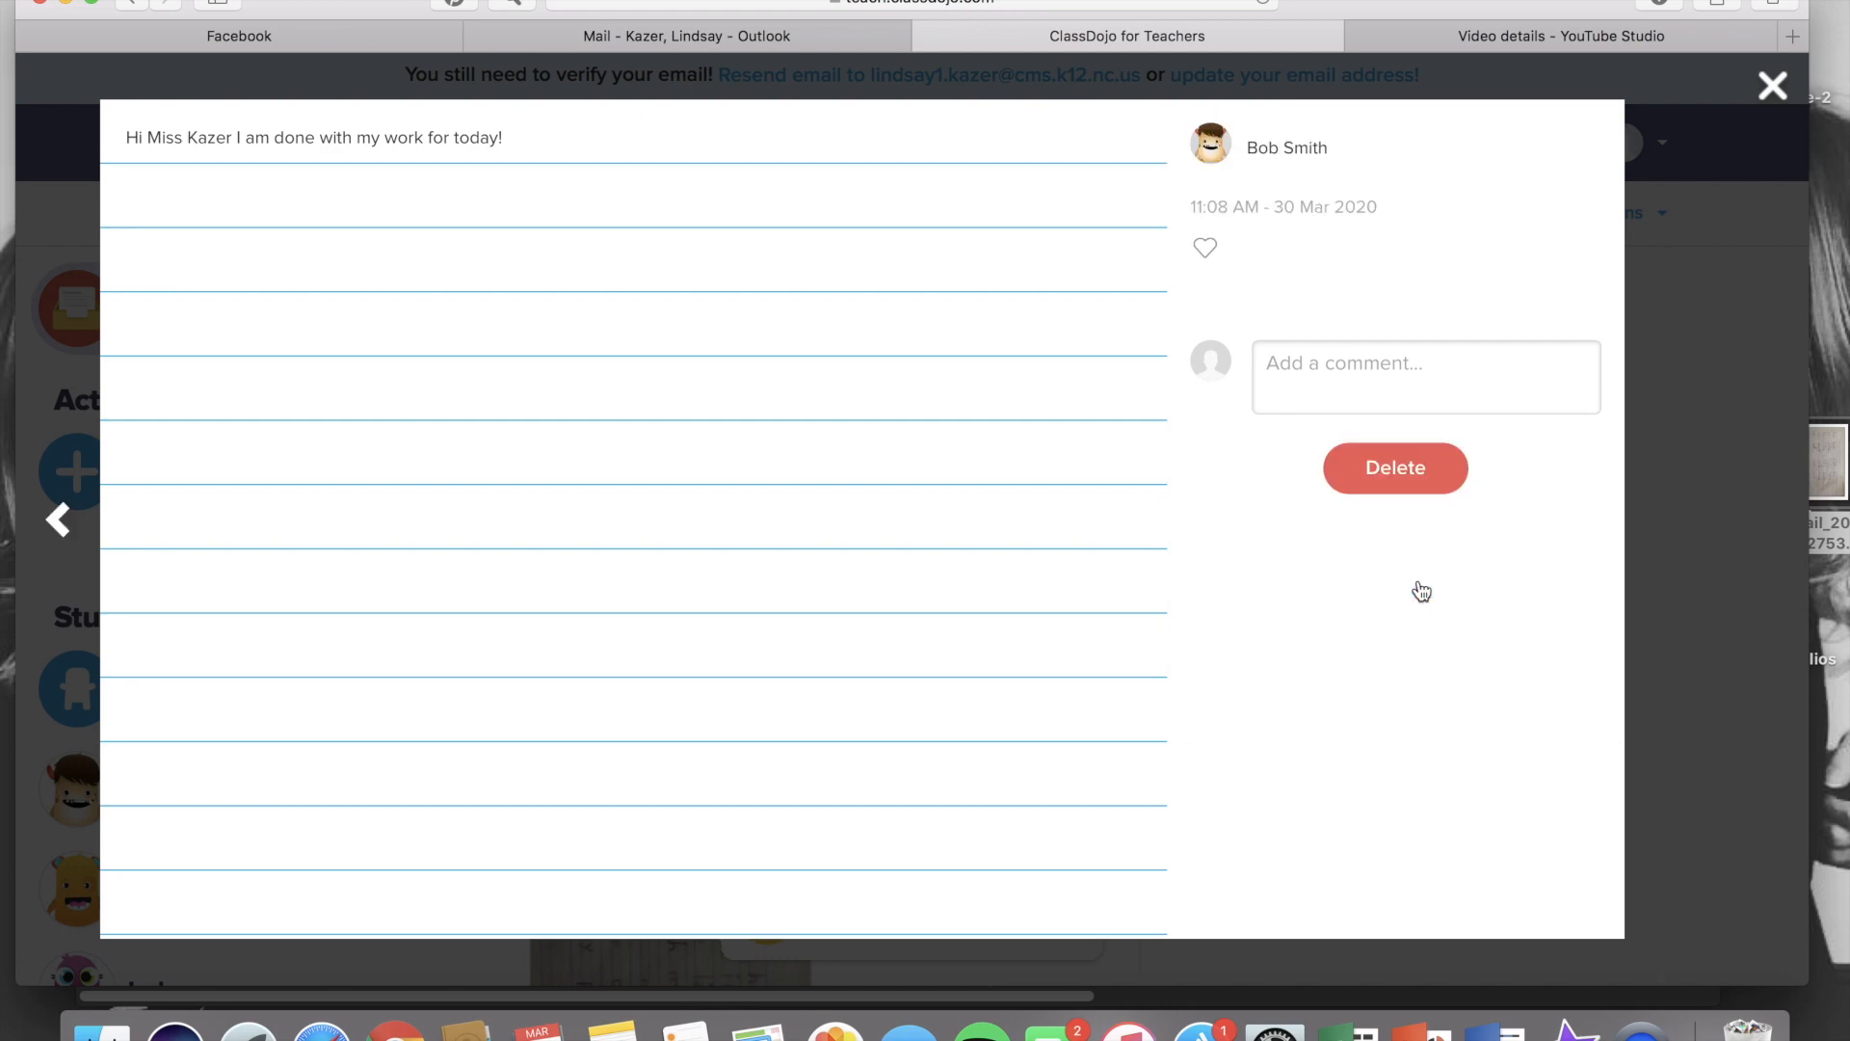
click(1772, 85)
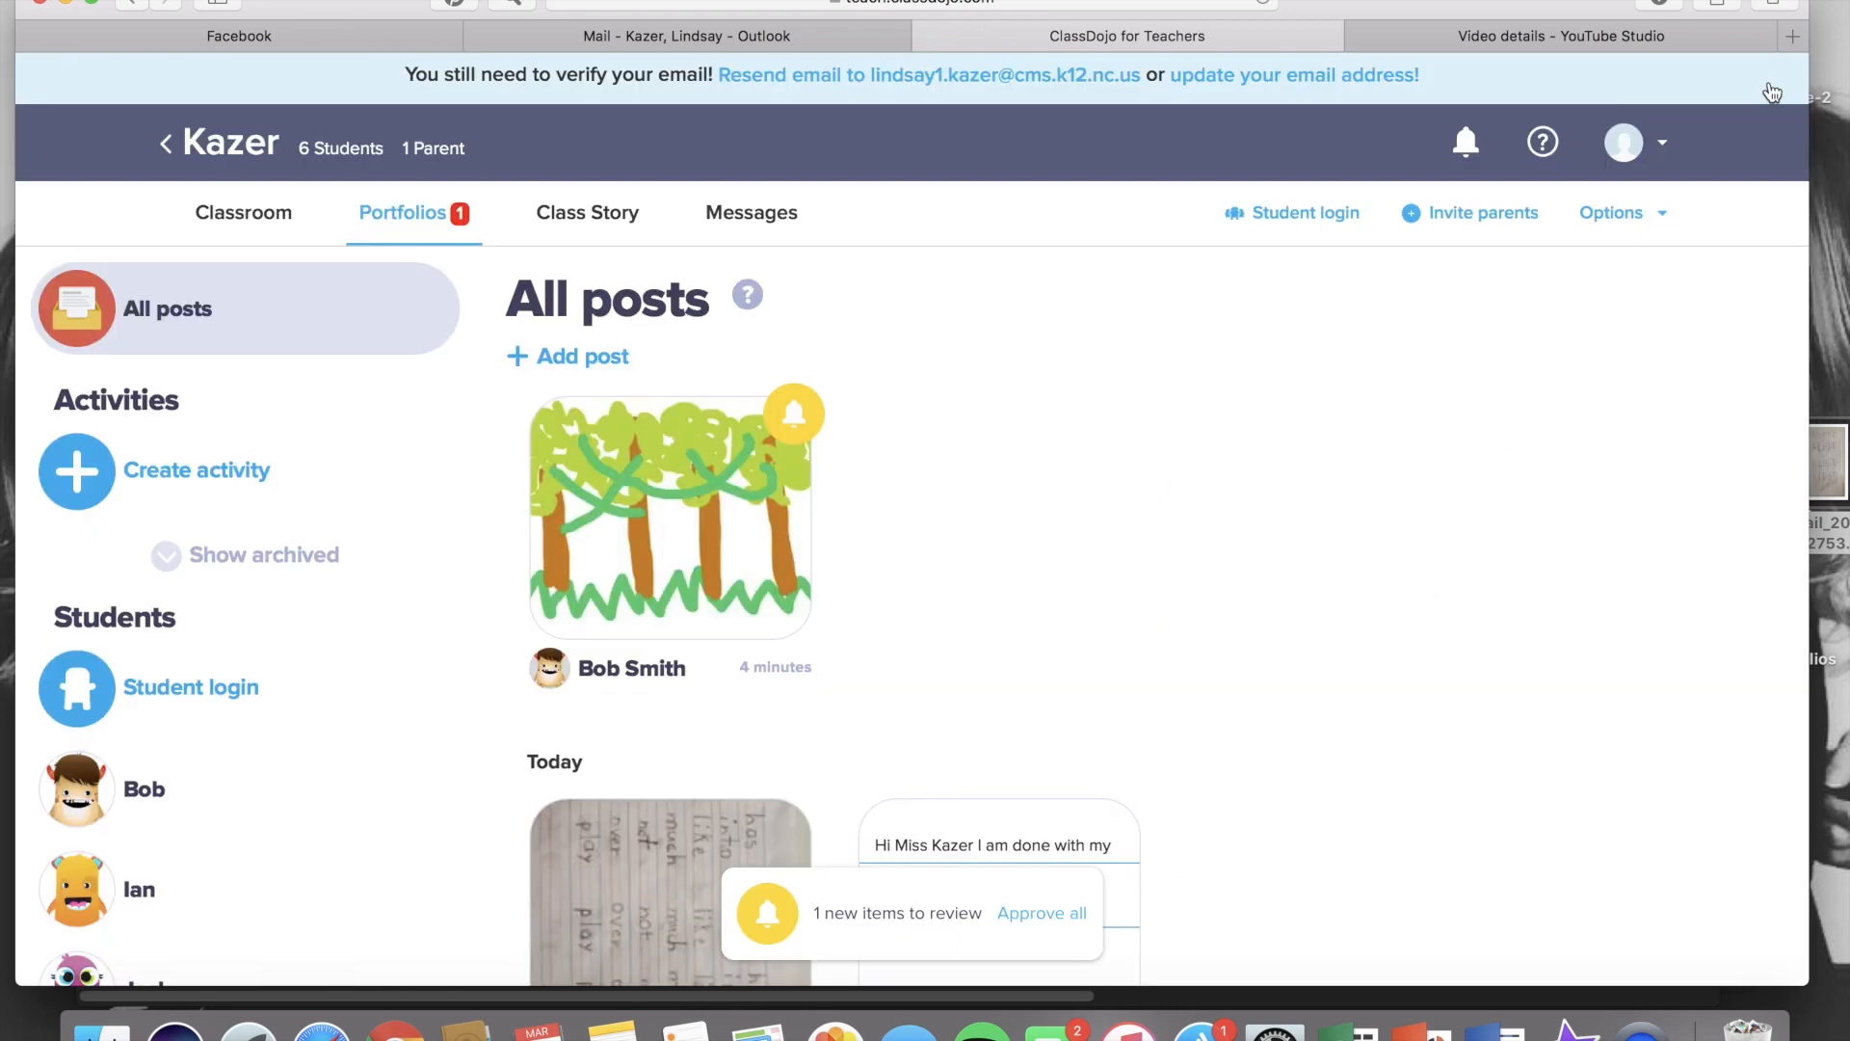
Open the pending jungle drawing post and comment 'This is good, but can you add details to your drawing to show that the setting takes place during the daytime?'
click(697, 479)
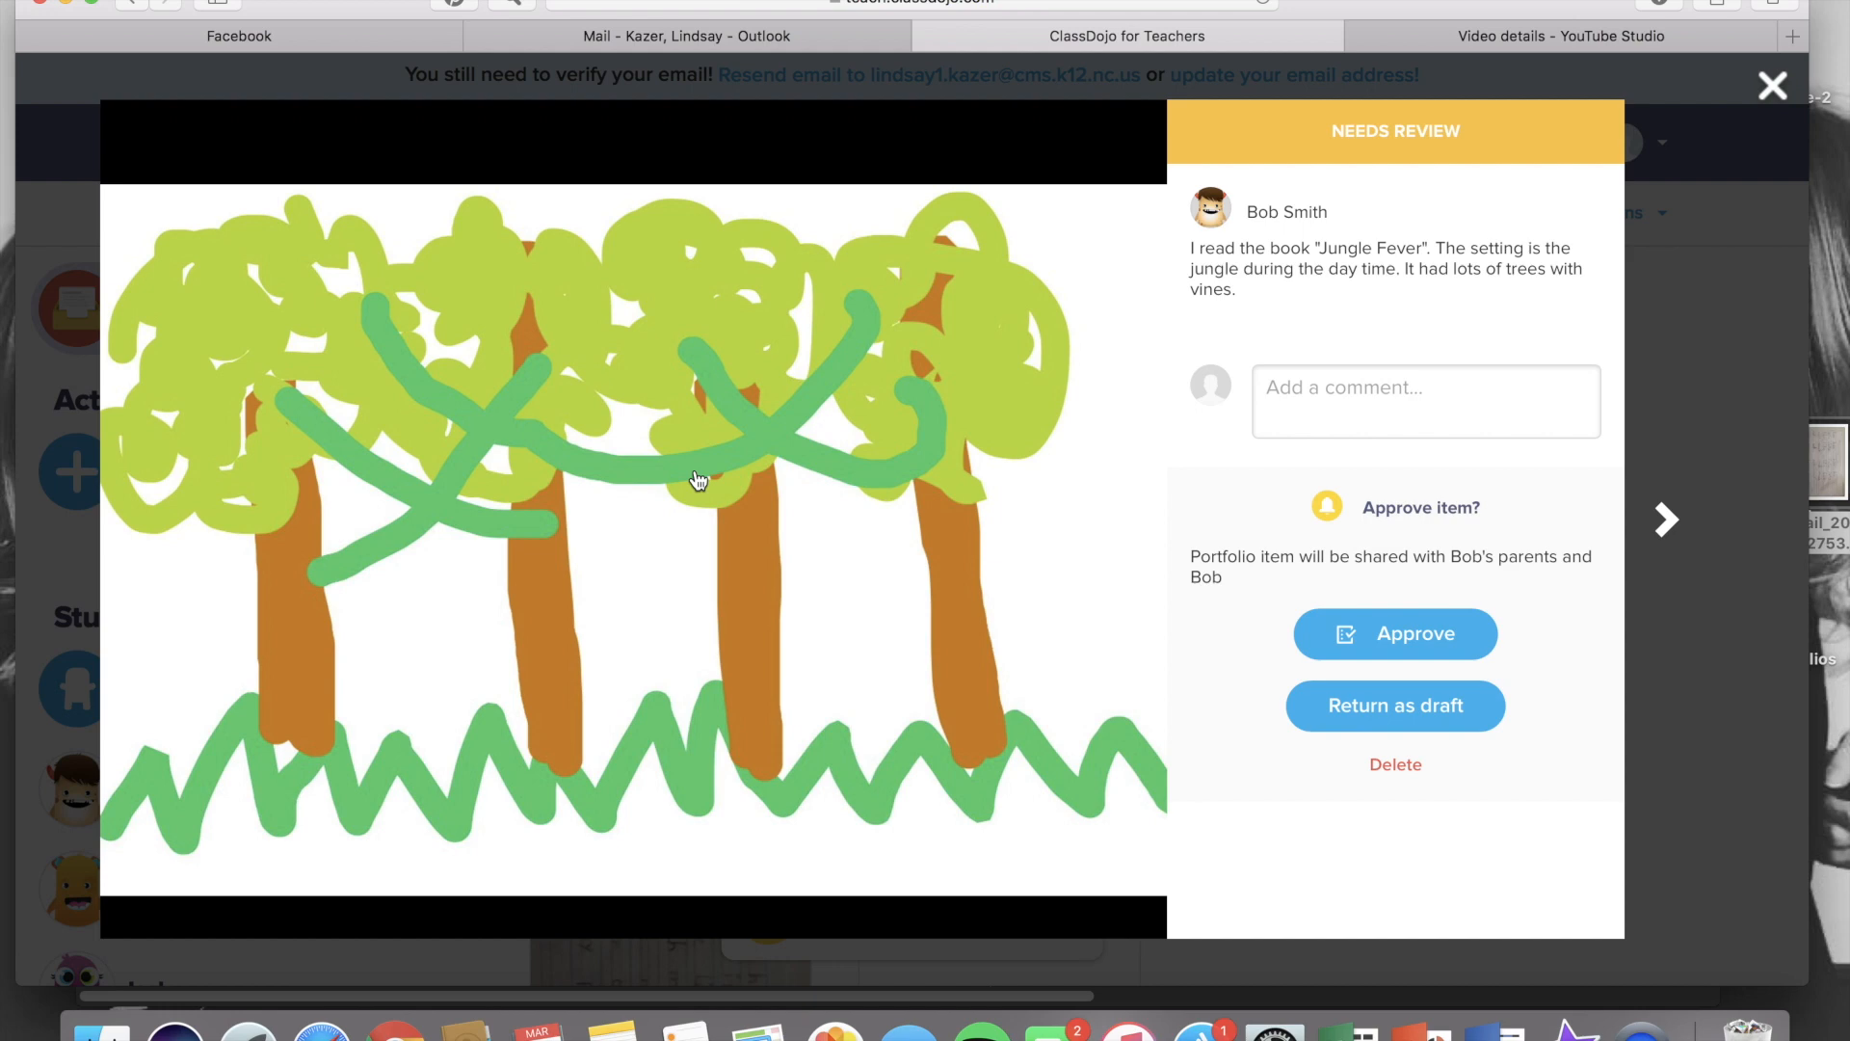
click(1309, 399)
text(This i)
text(s goo)
text(d, but can you)
text( add details to y)
text(our drawing to show th)
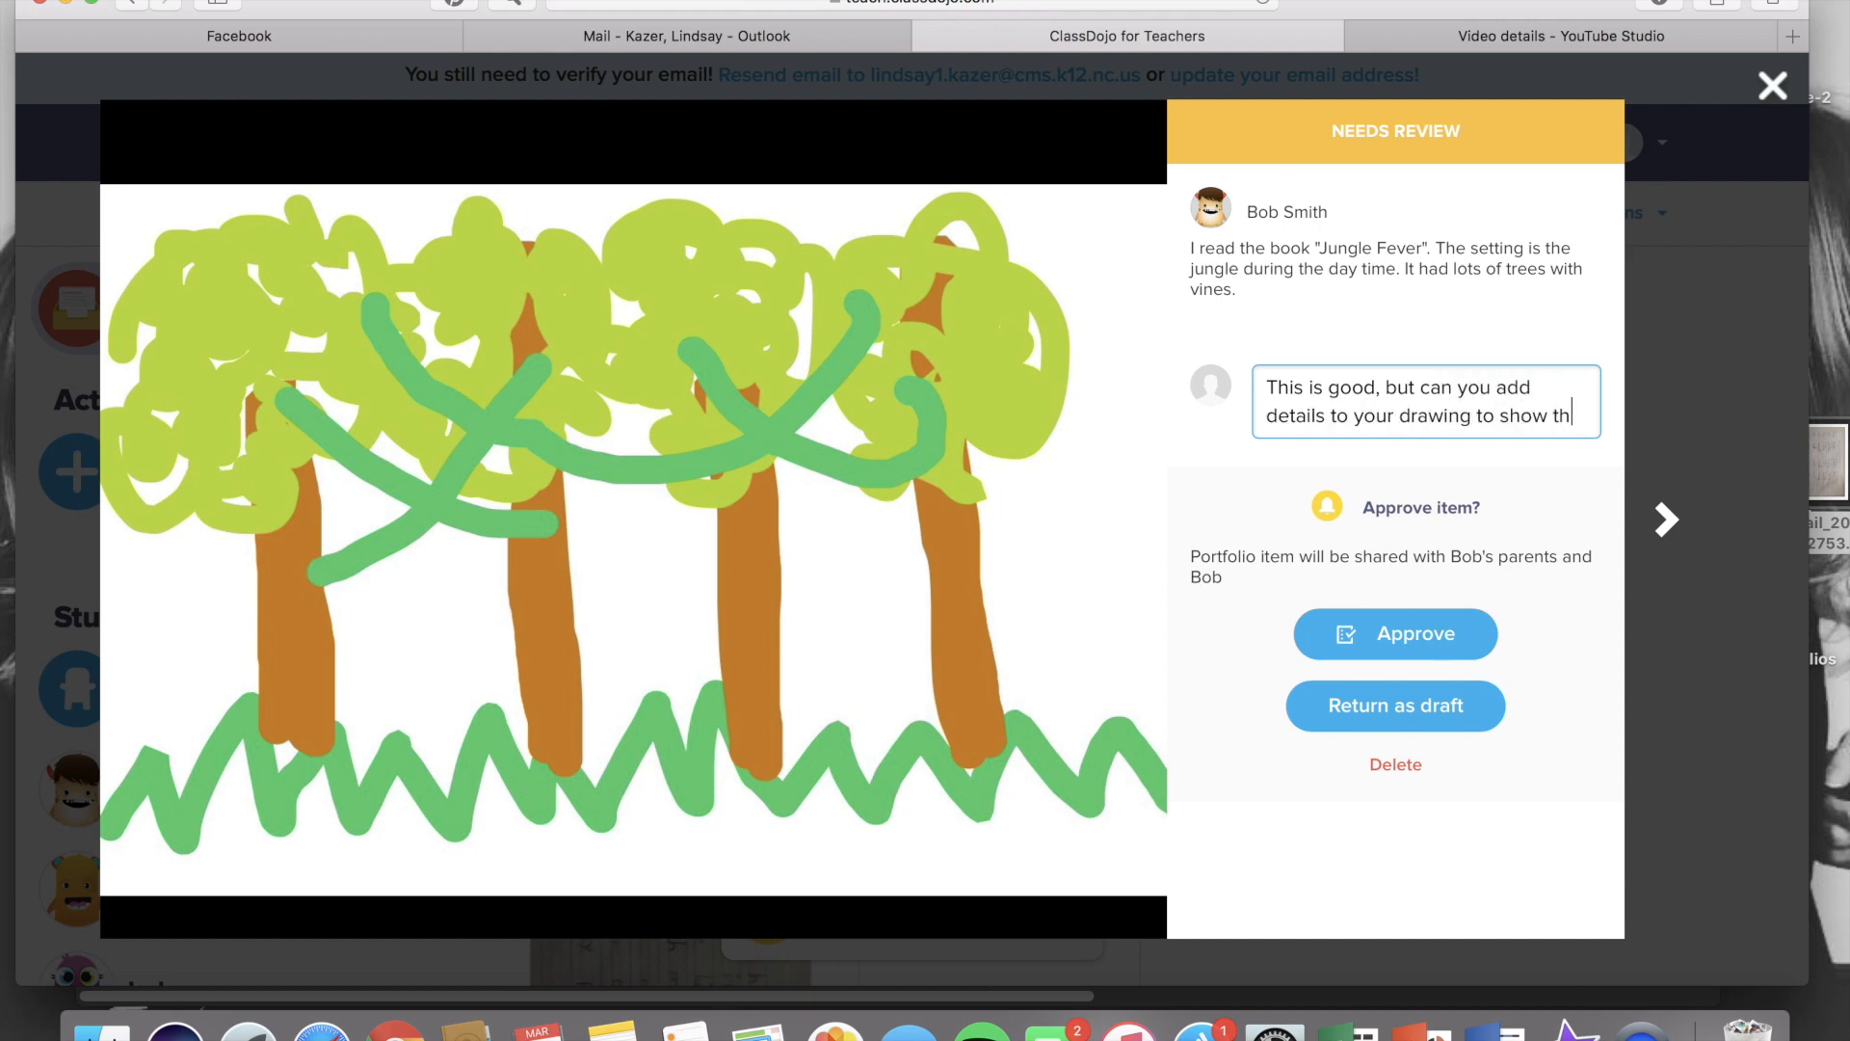
text(at the setting take)
text(s place during the da)
text(ytime?)
key(Return)
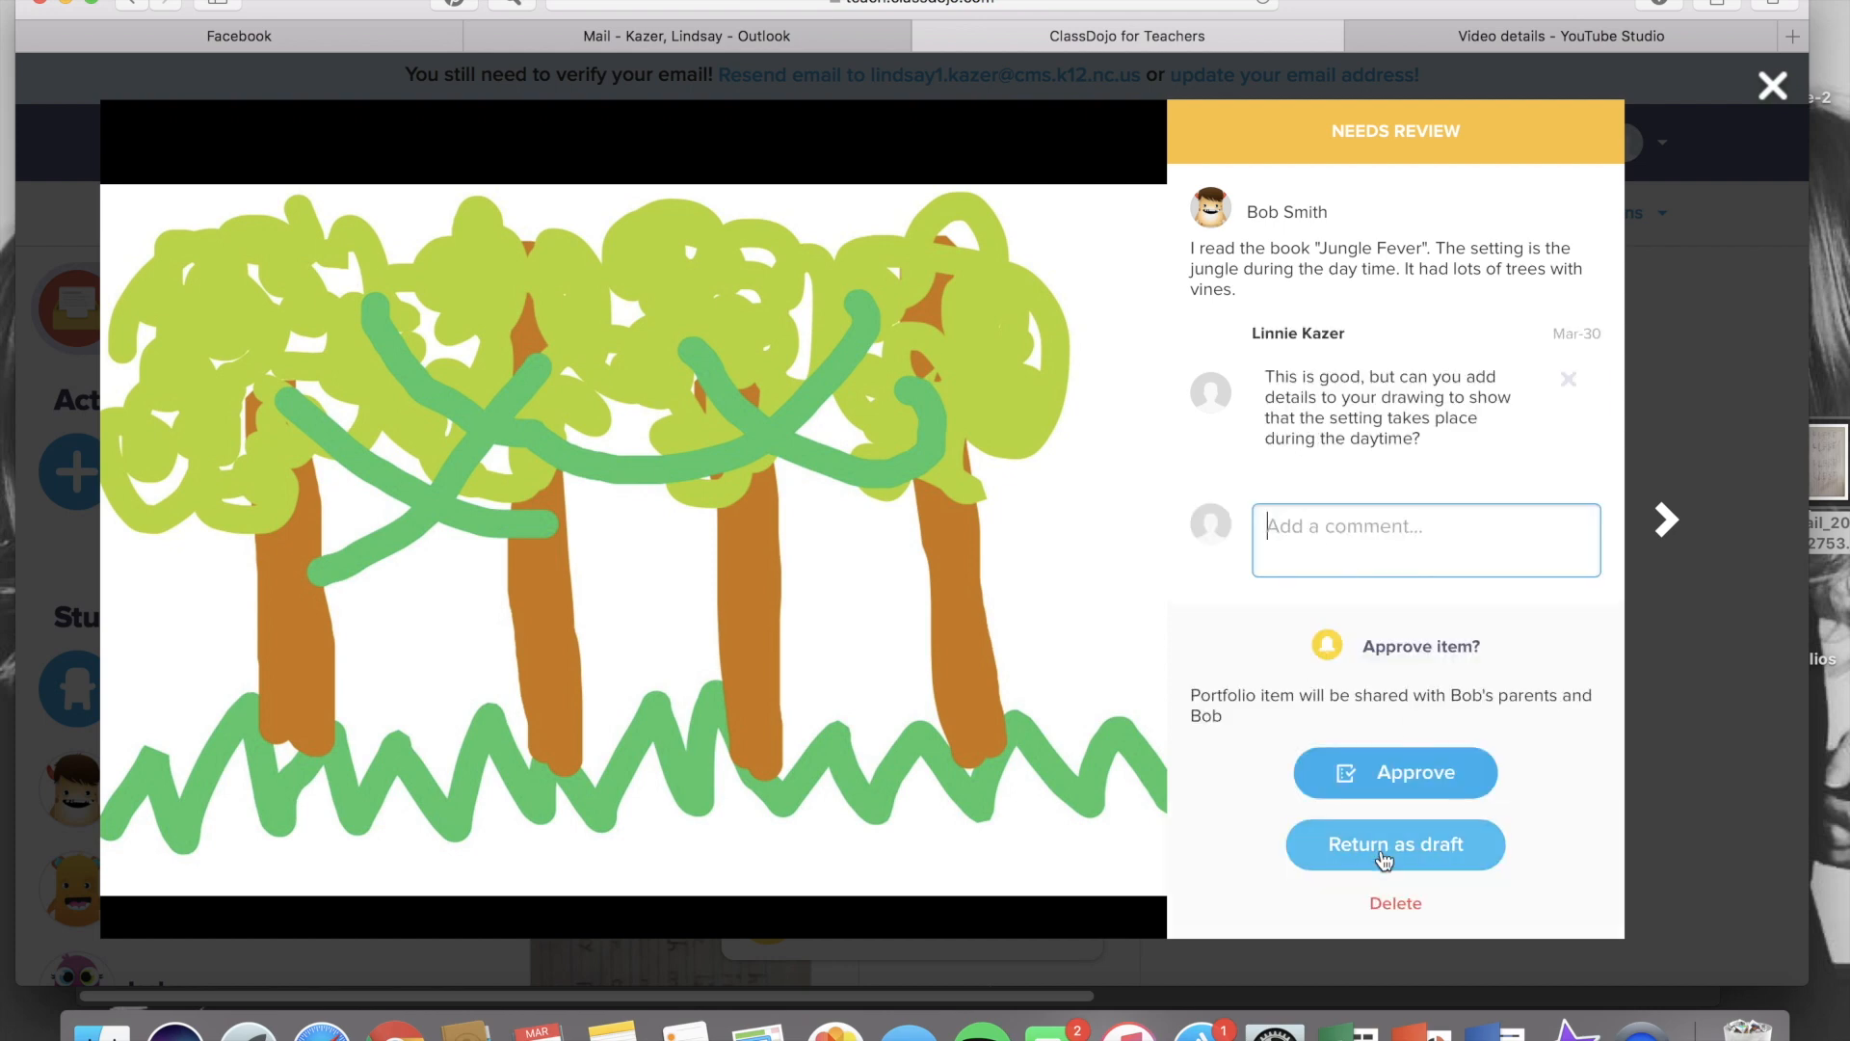
Approve the jungle drawing post and close it
click(1383, 855)
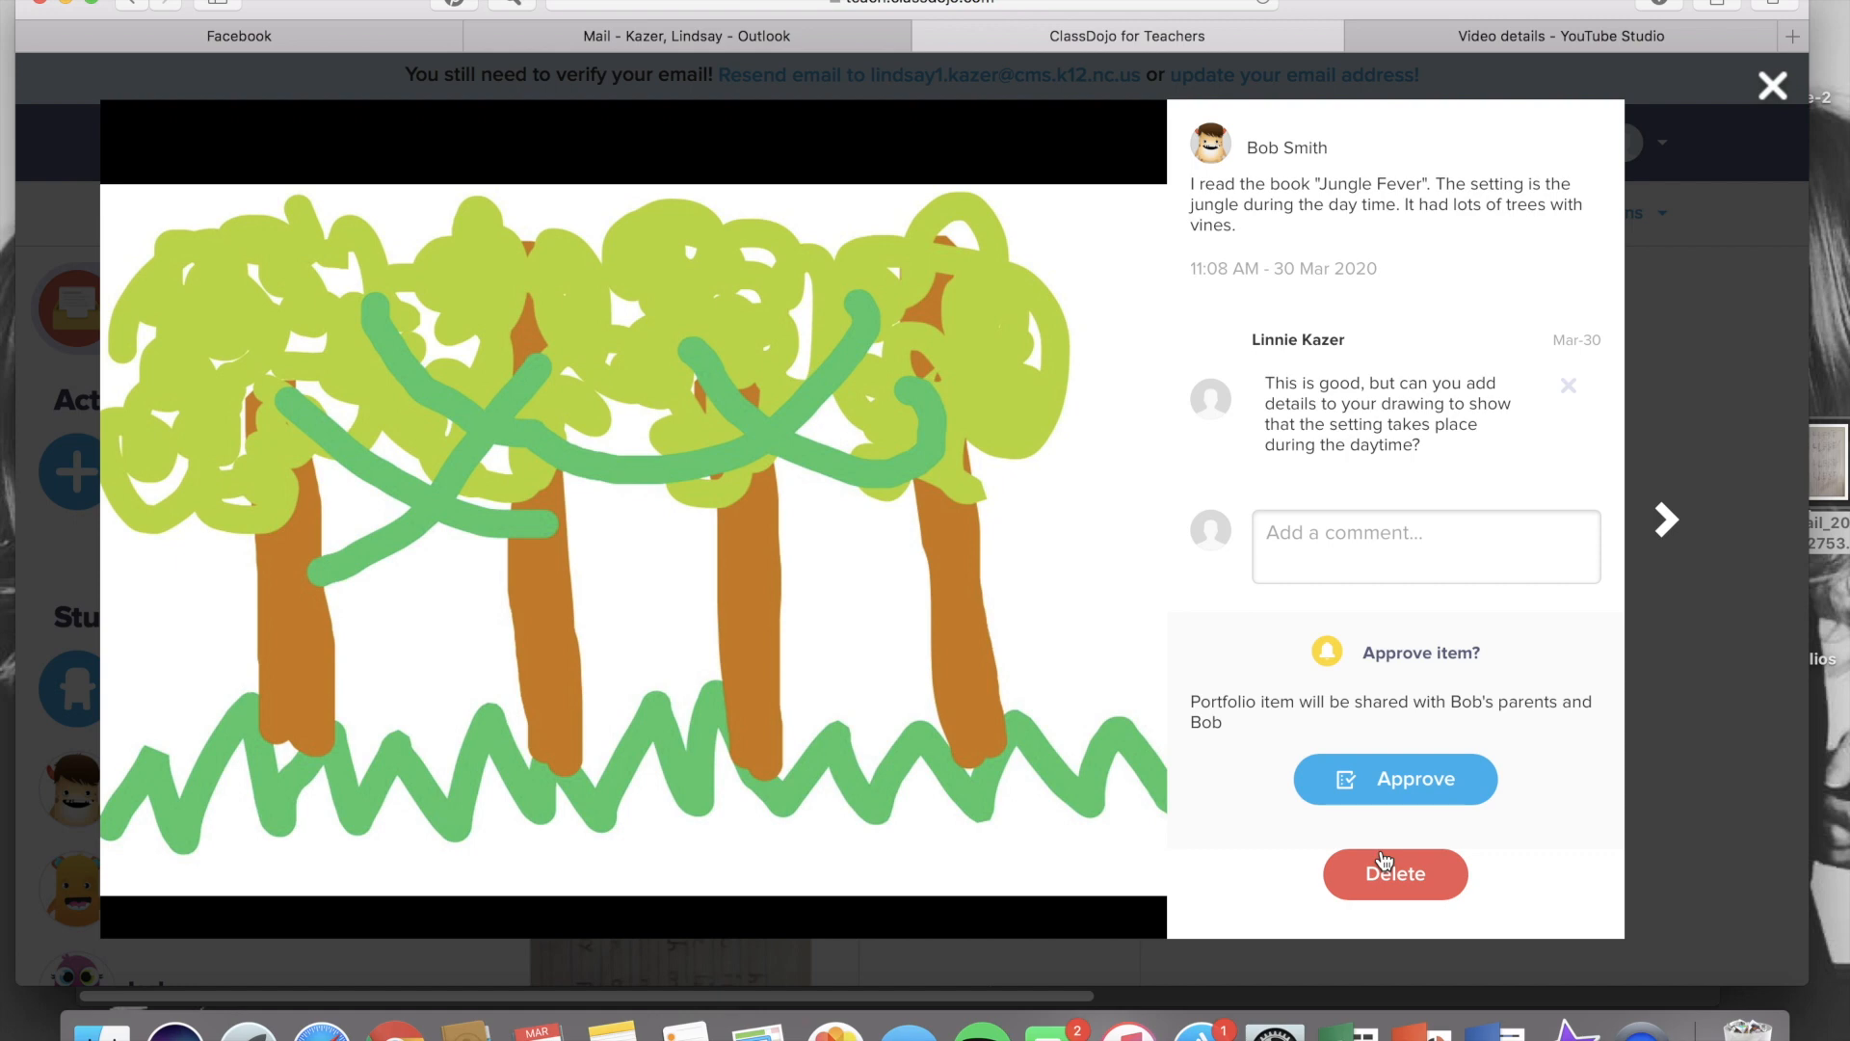
scroll(1402, 819, down, 2)
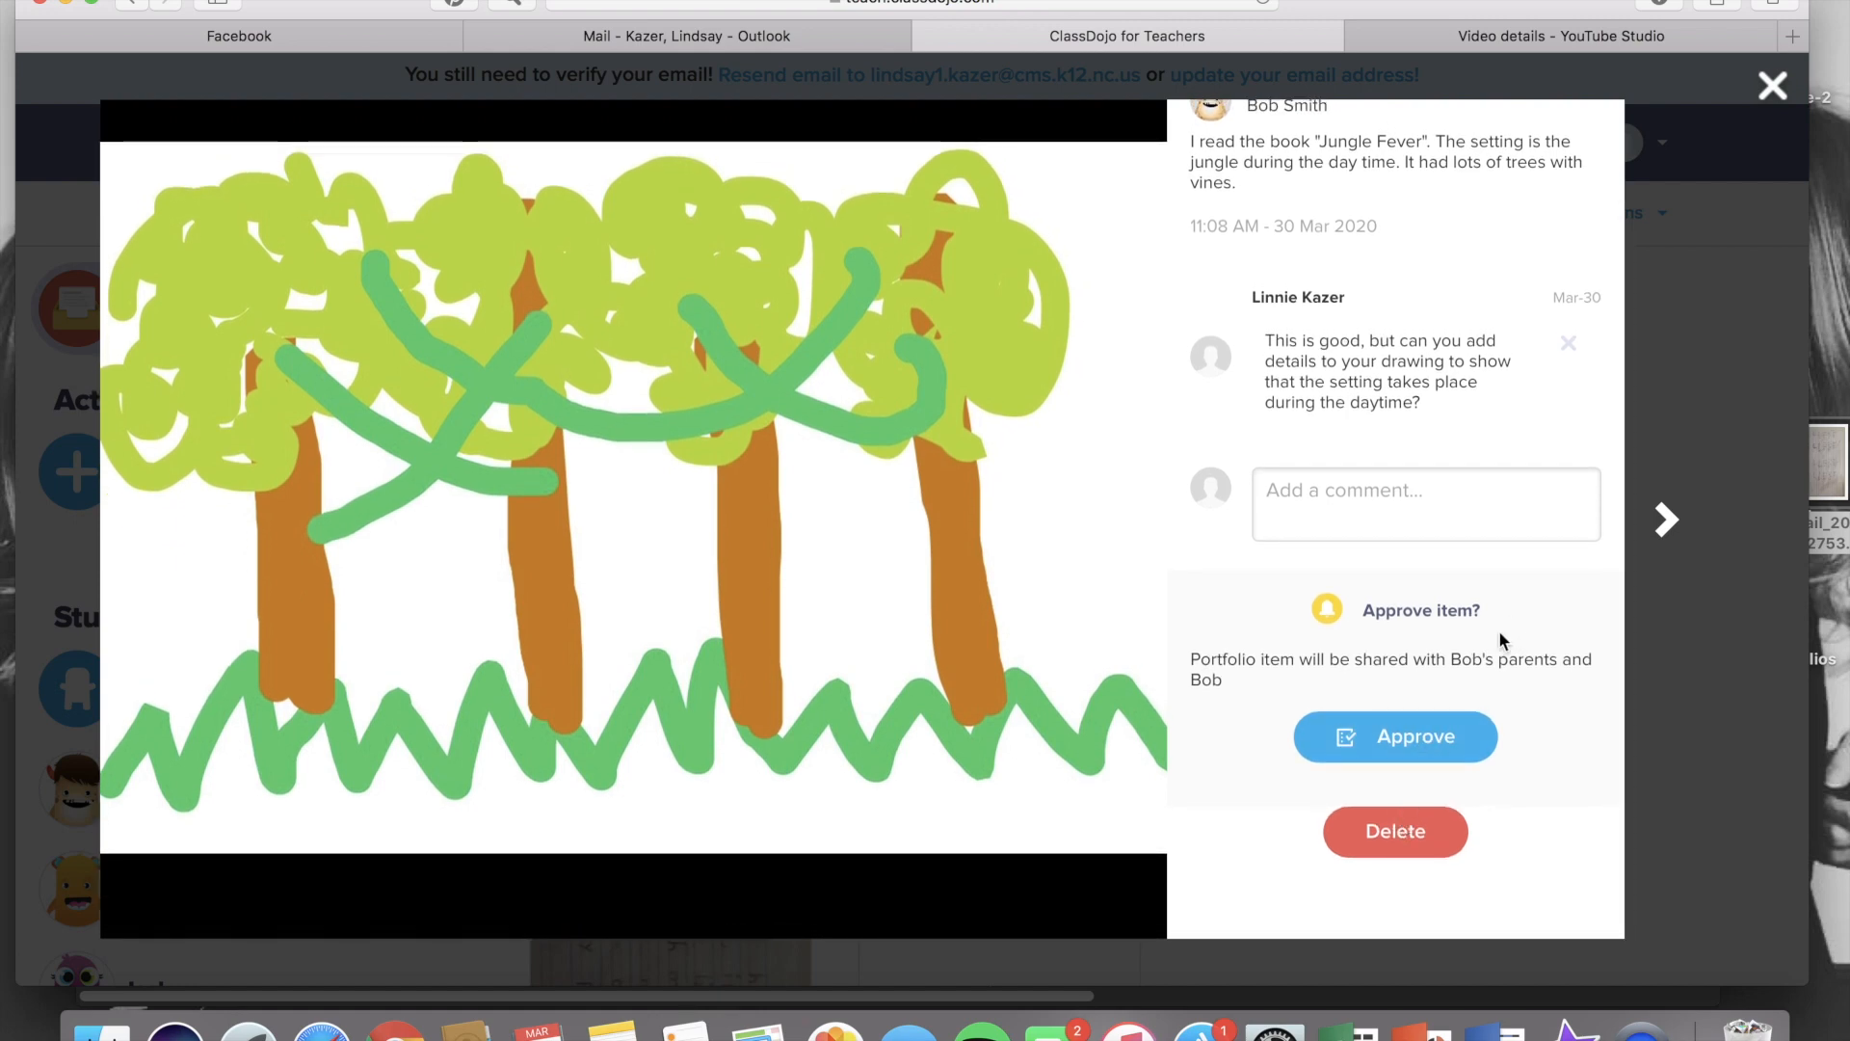
click(1413, 739)
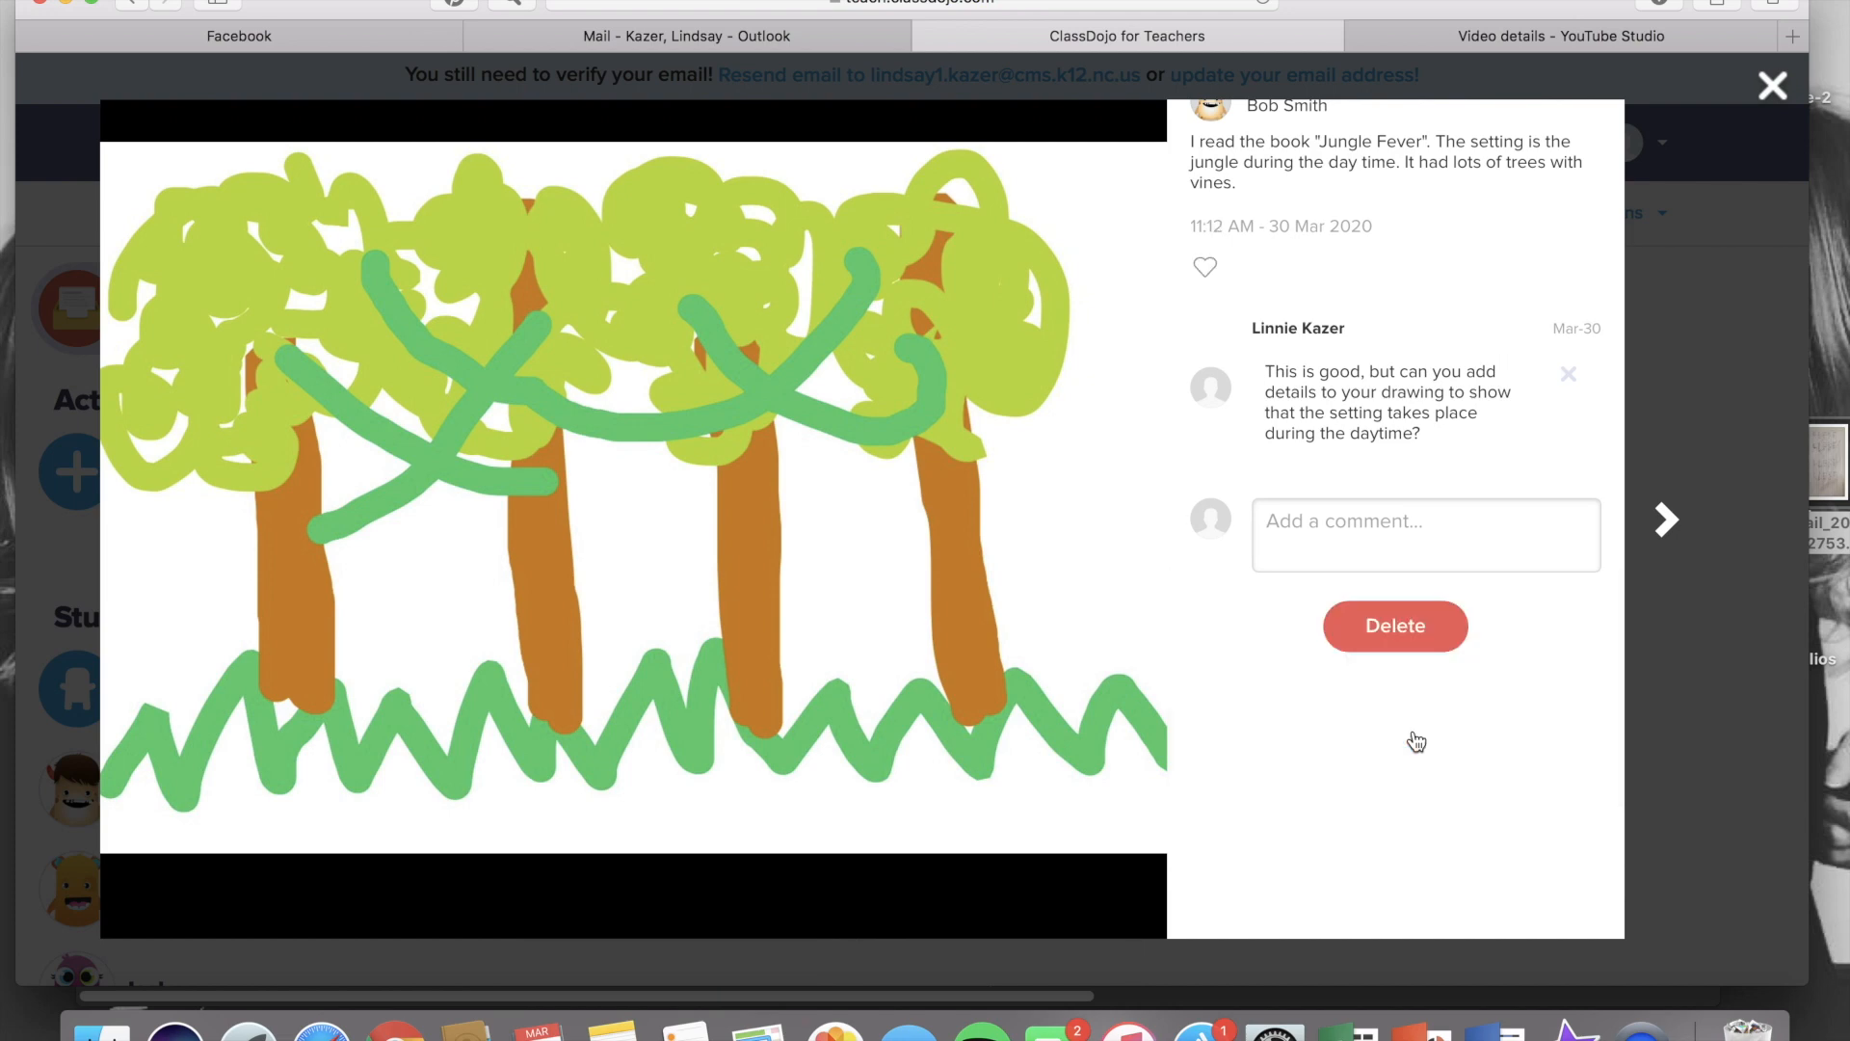
click(1772, 88)
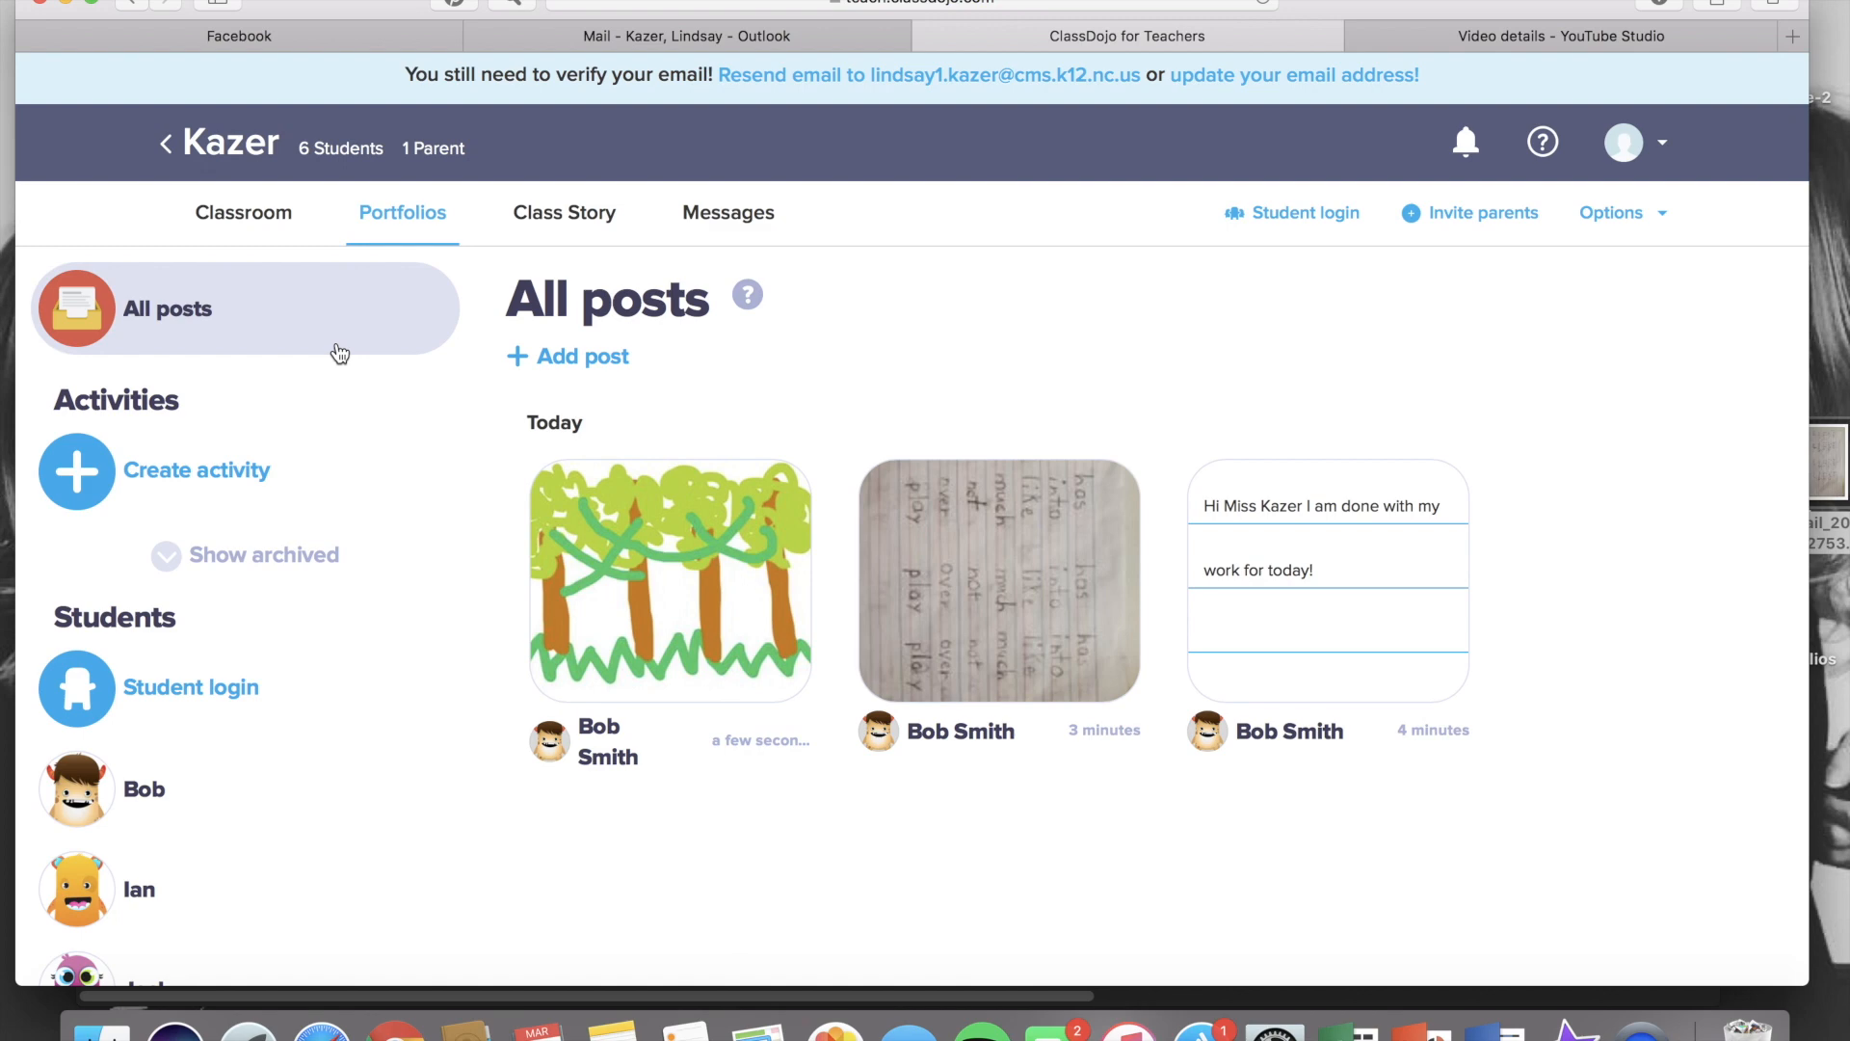
Open the student's portfolio and delete the 'I am done with my work for today!' text post
click(163, 866)
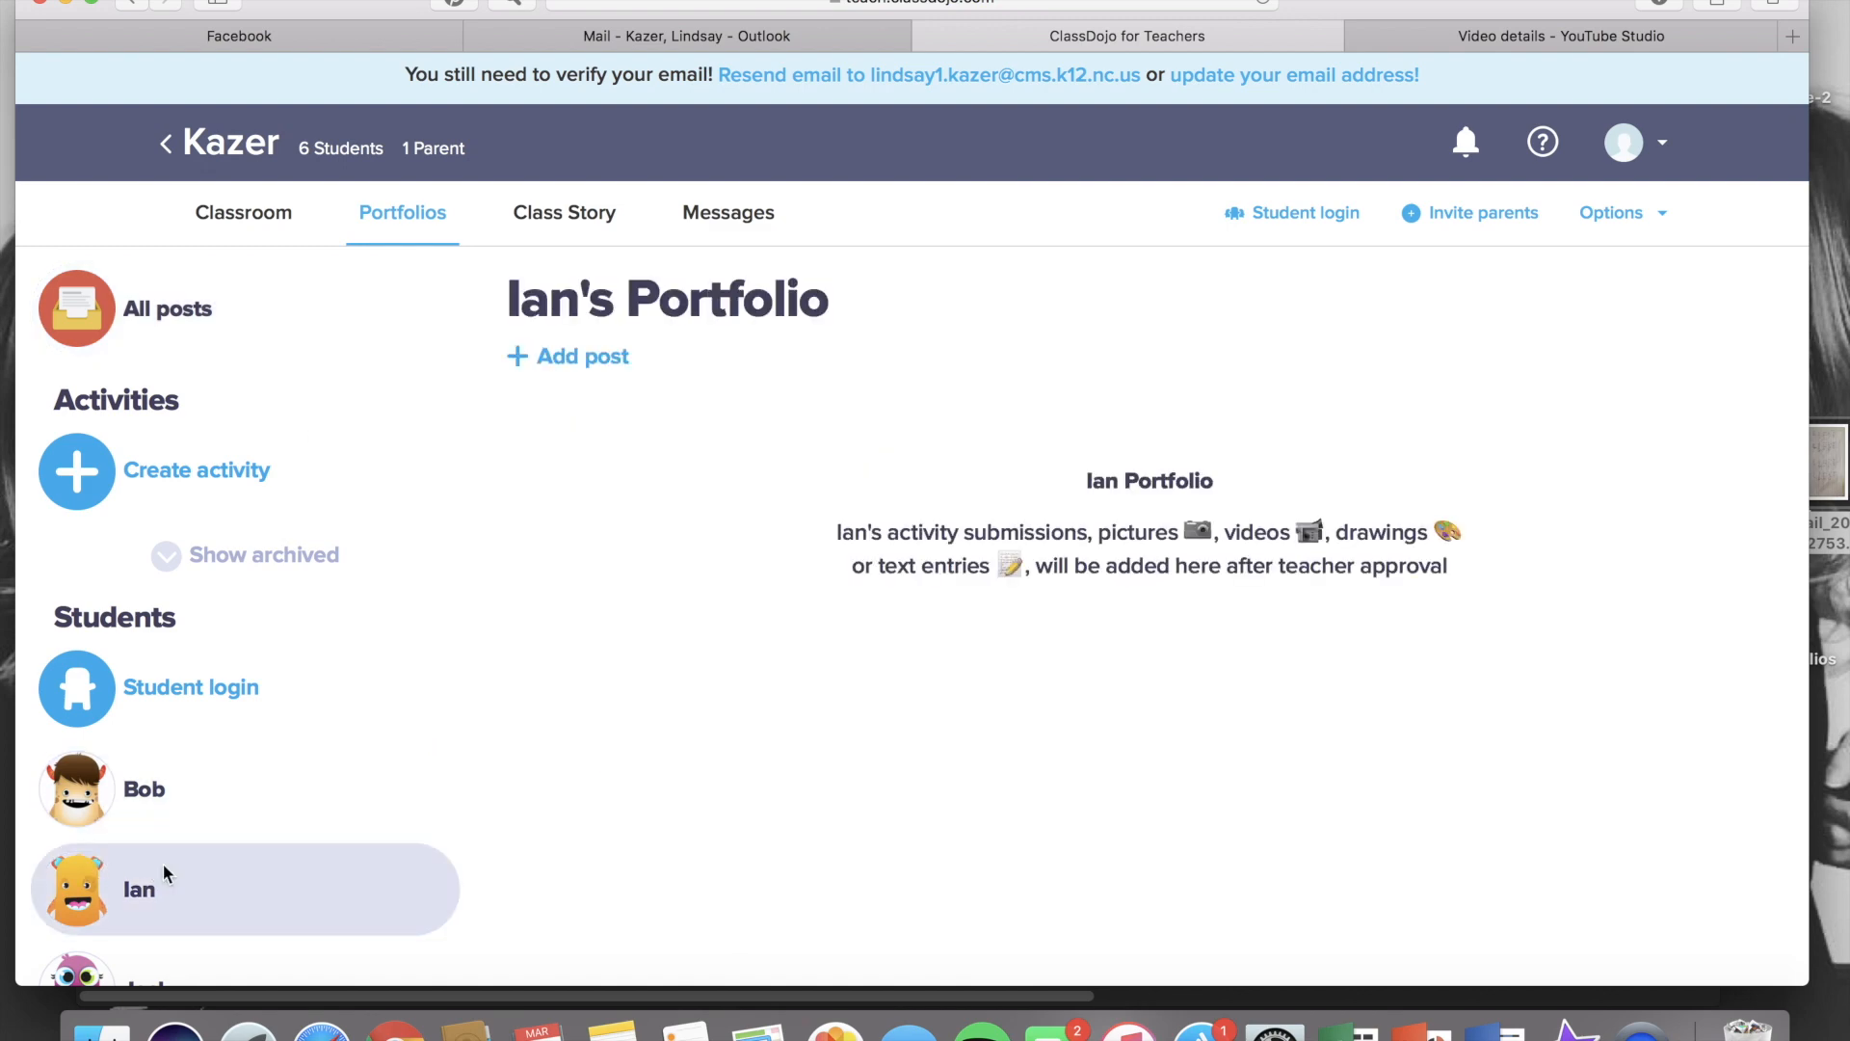
click(175, 821)
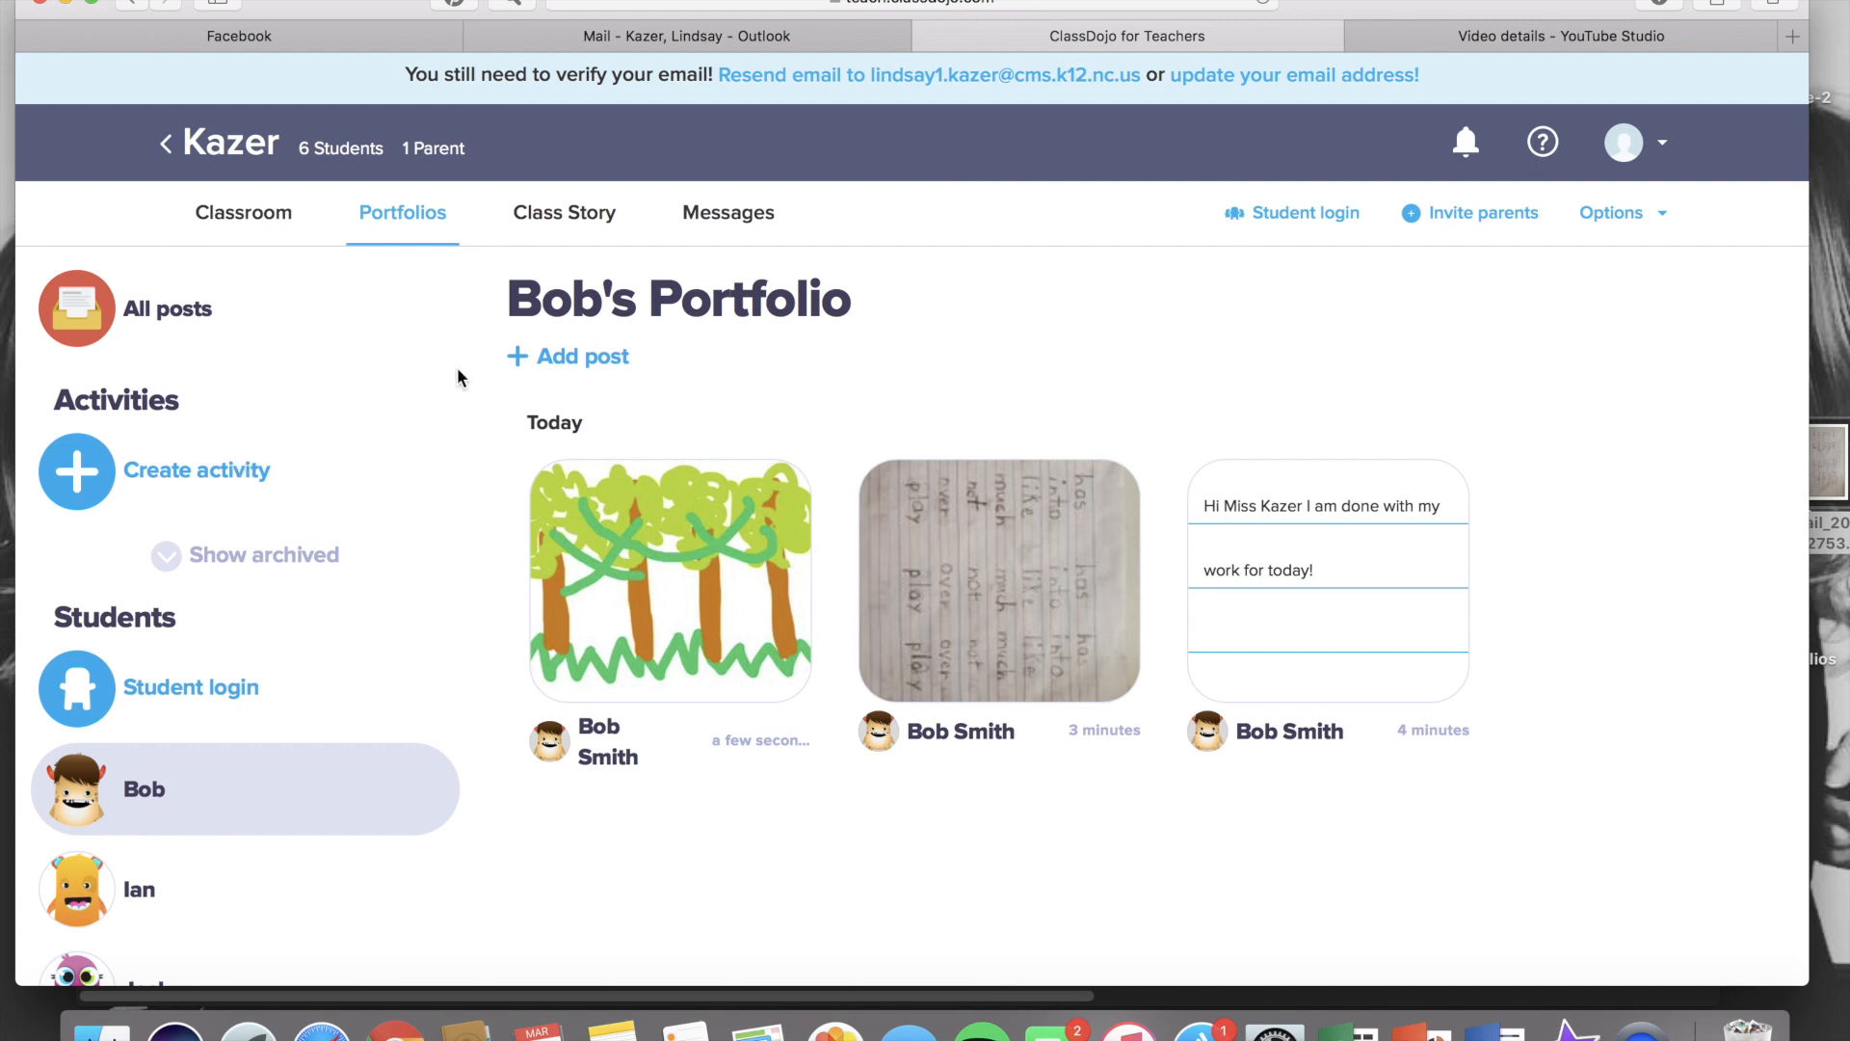
click(1211, 530)
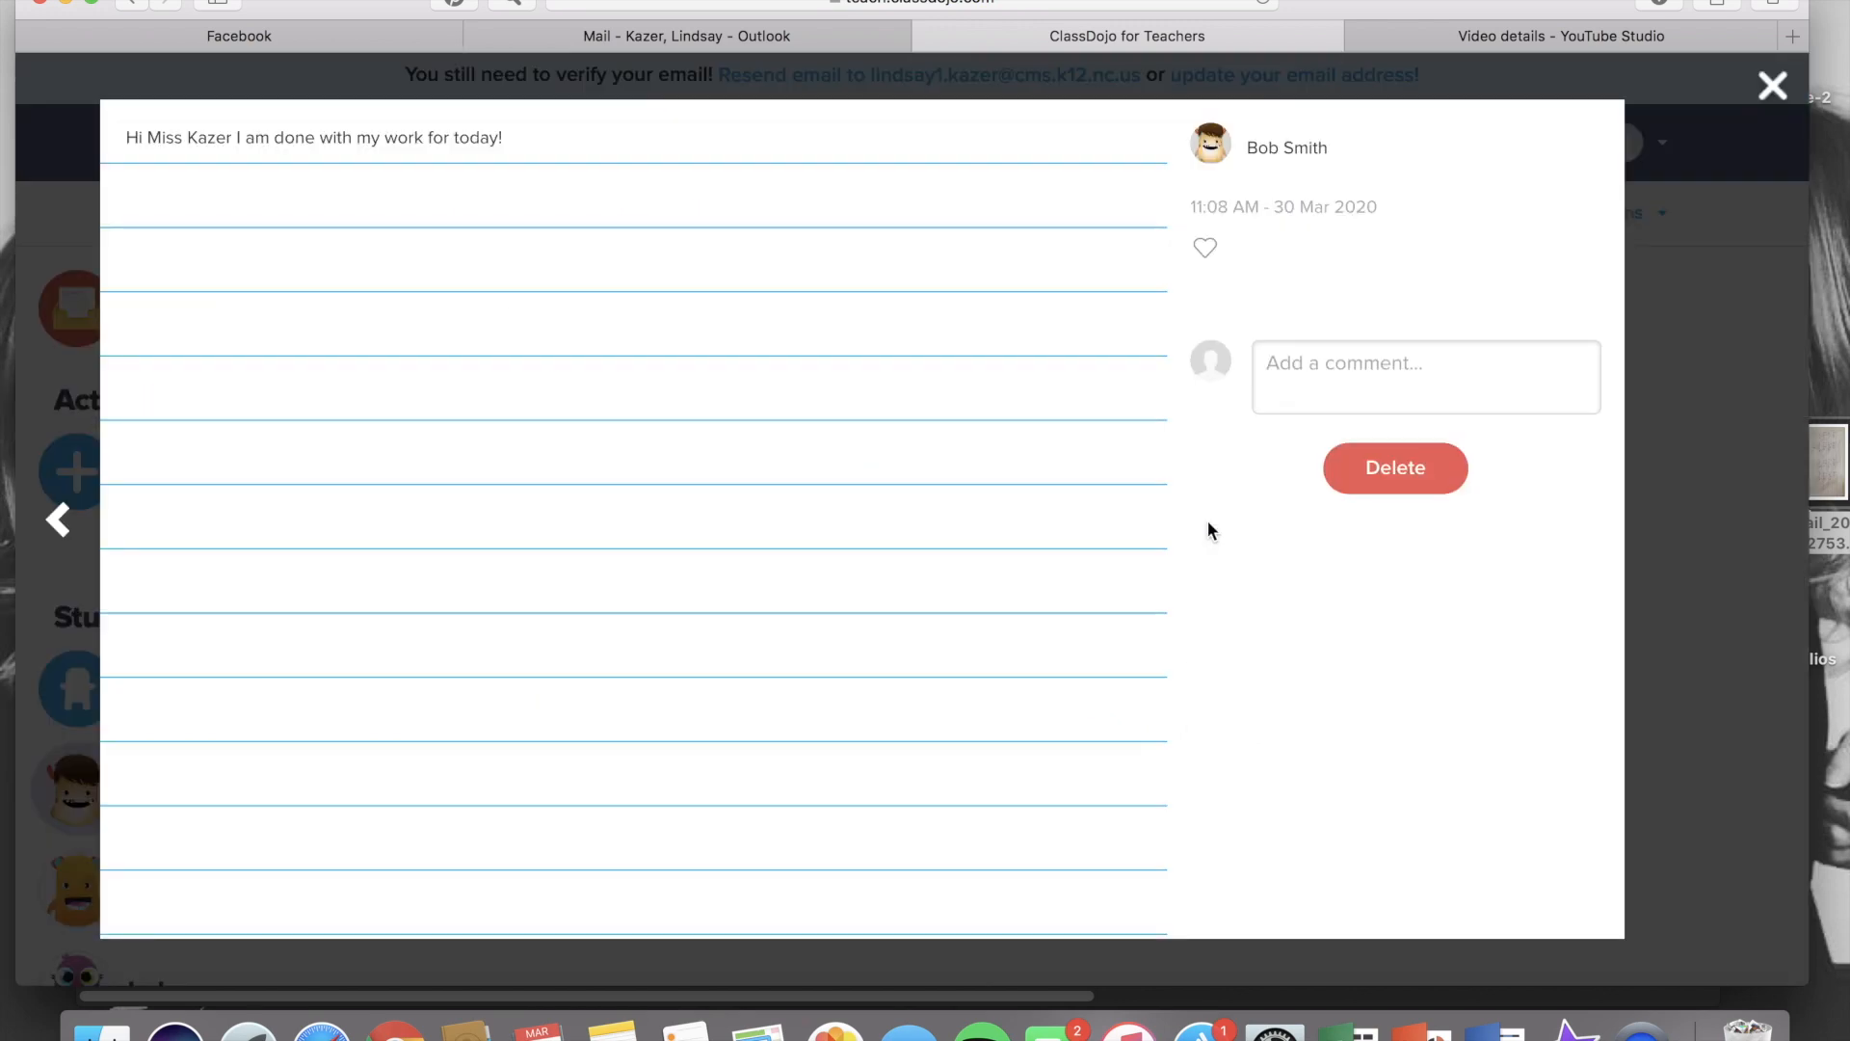
click(1416, 468)
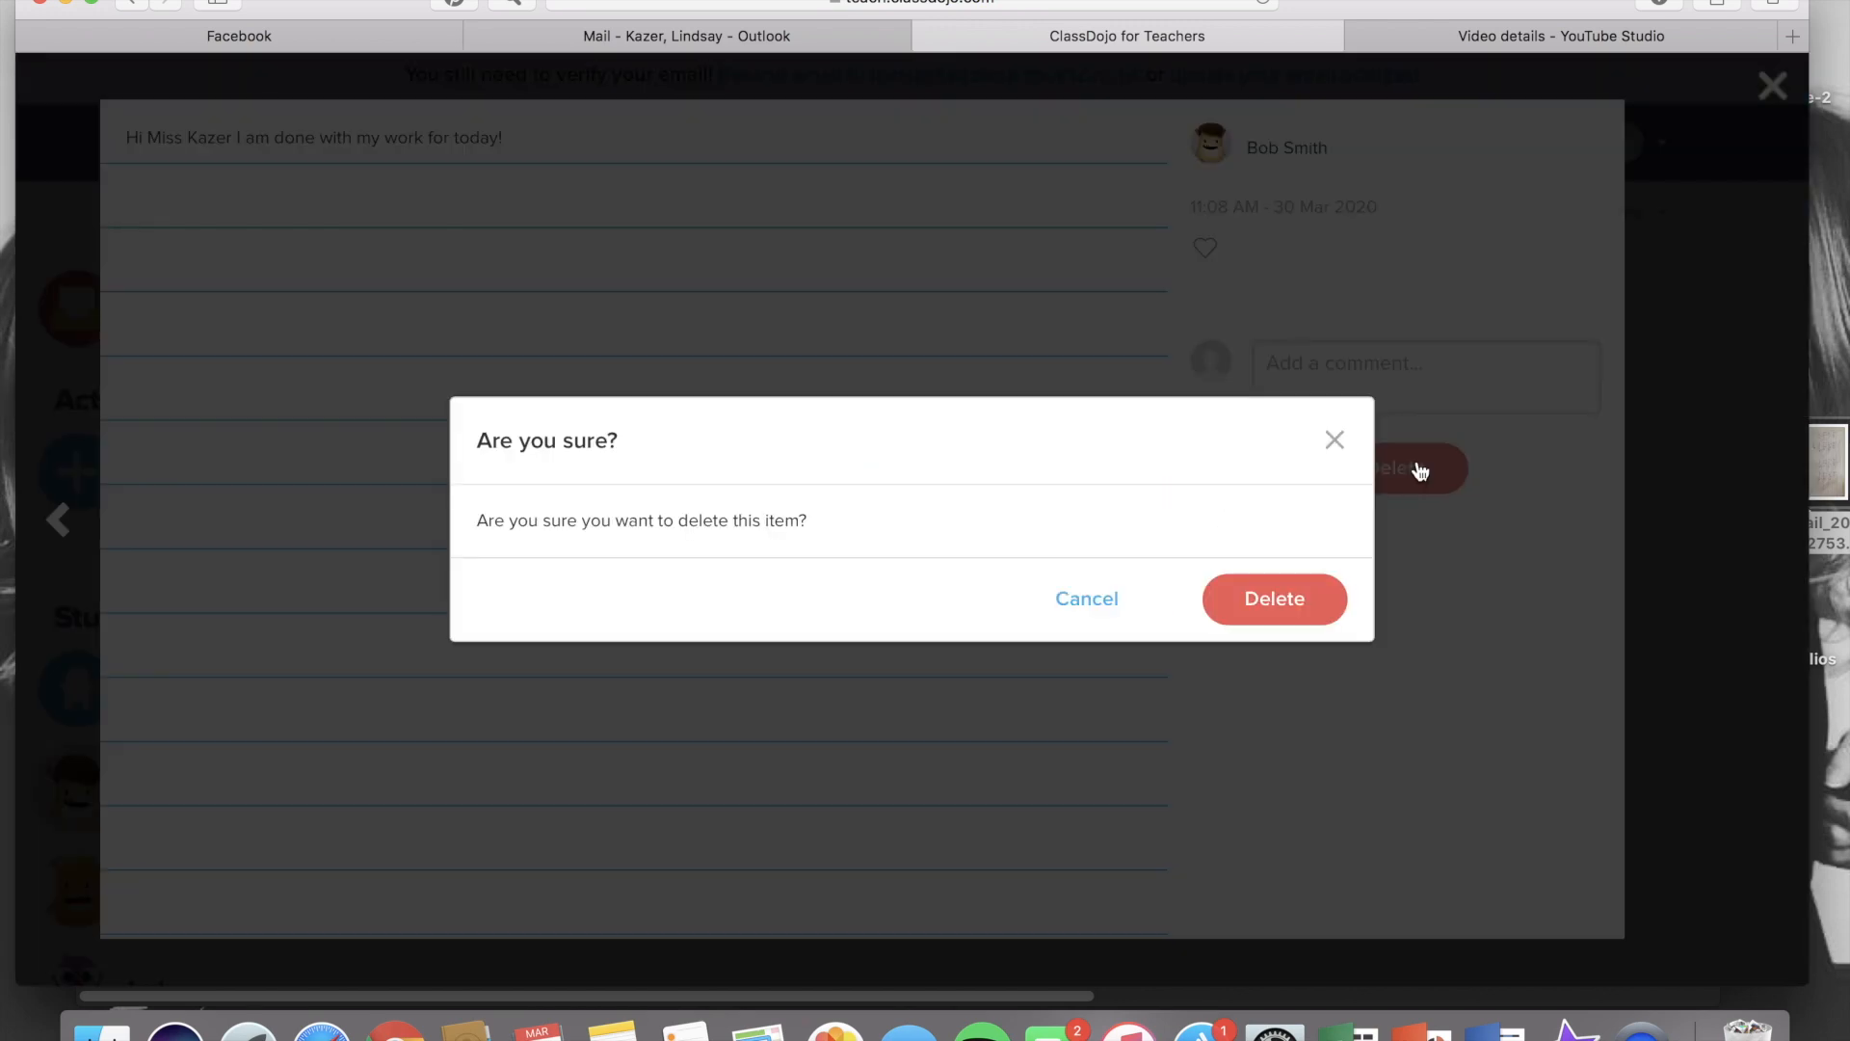
click(1279, 617)
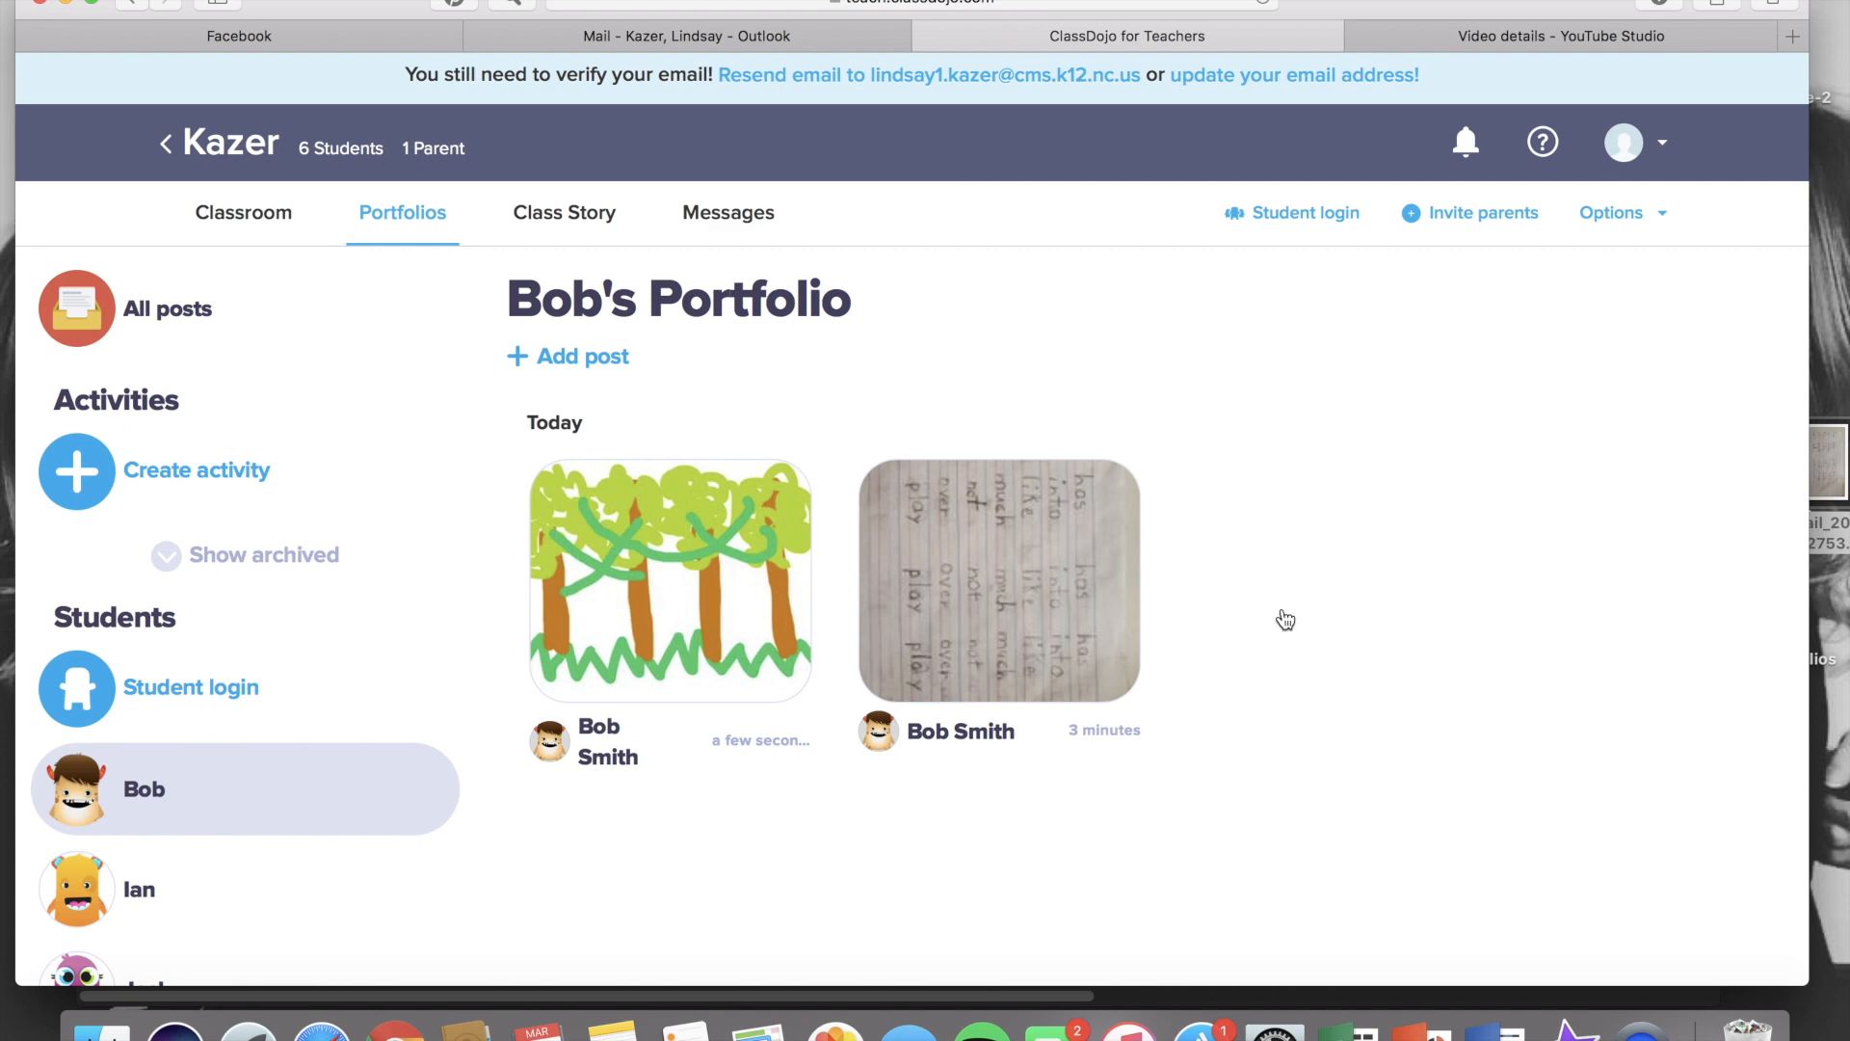
Post a note to the student's portfolio: 'just wanted to let you know that you're doing a great job submitting all of your work. Keep it up!!'
click(582, 364)
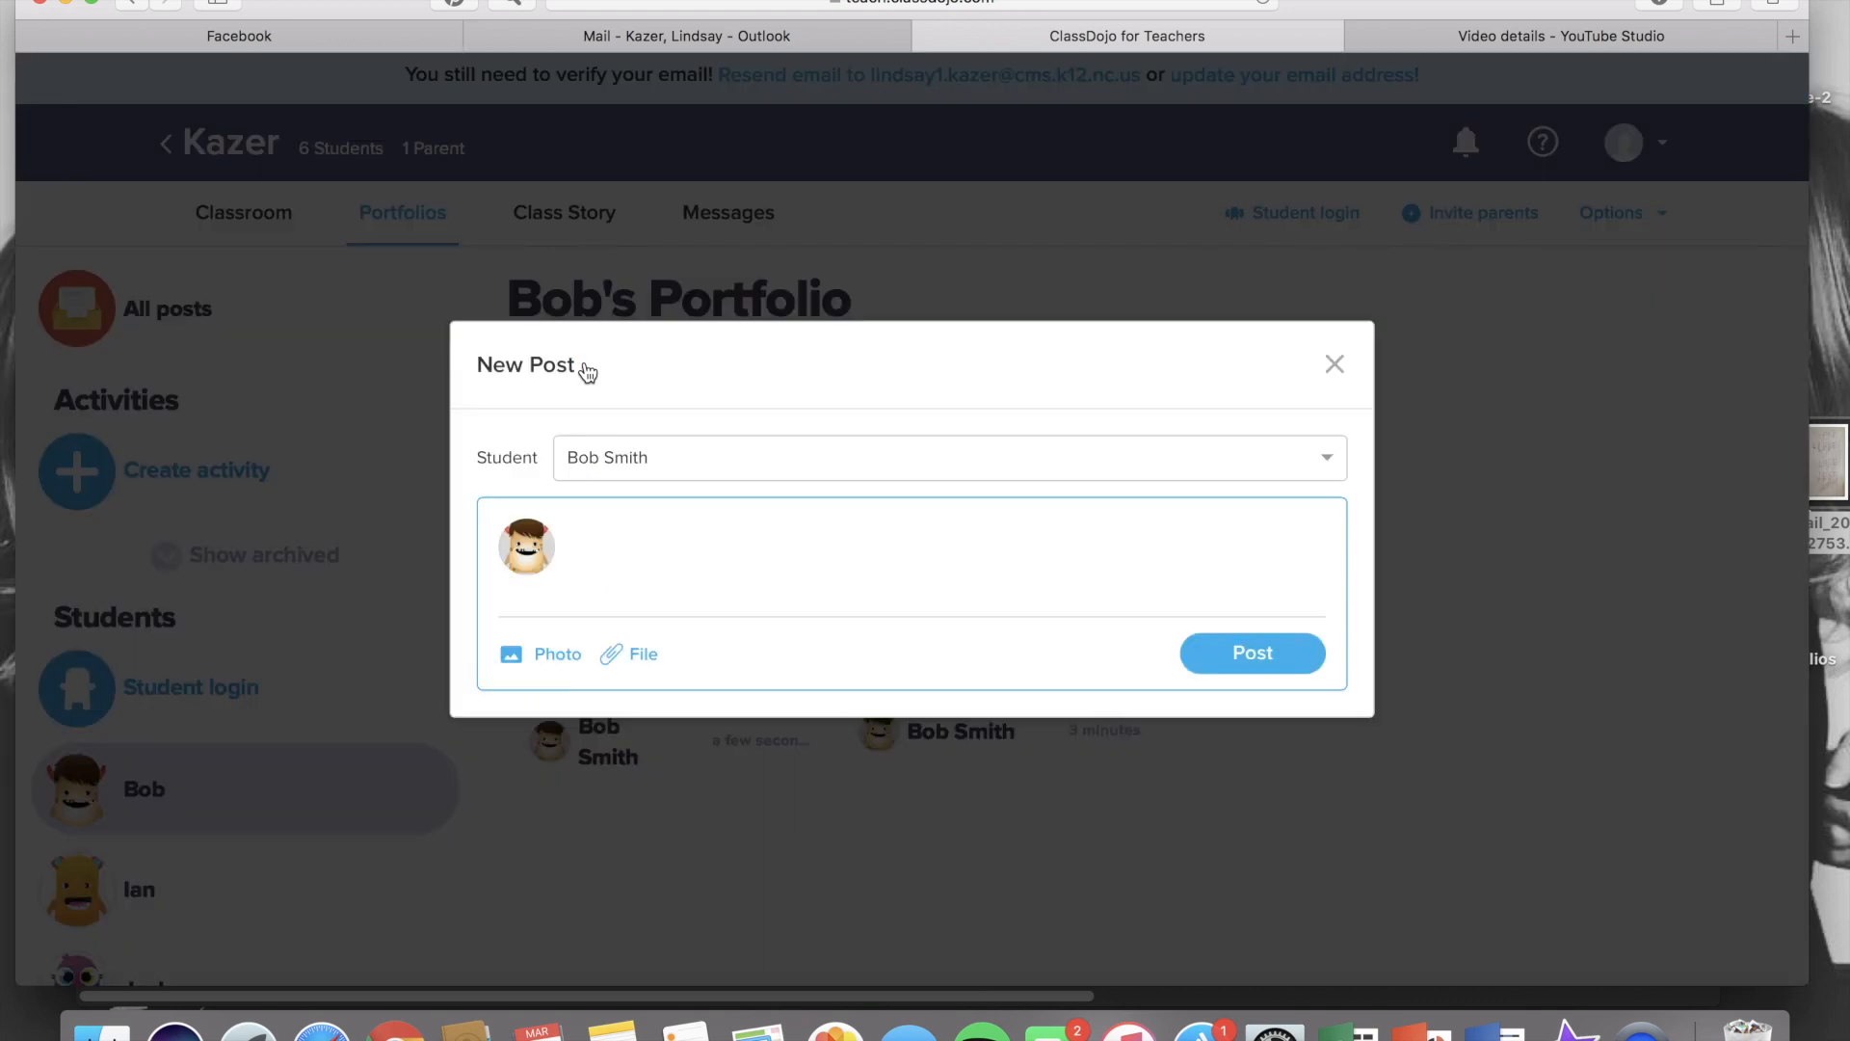
text(Hey Bob, just wanted to let you know that you're doing a)
key(BackSpace)
key(BackSpace)
key(BackSpace)
key(BackSpace)
key(BackSpace)
key(BackSpace)
key(BackSpace)
key(BackSpace)
text(doing a great job su)
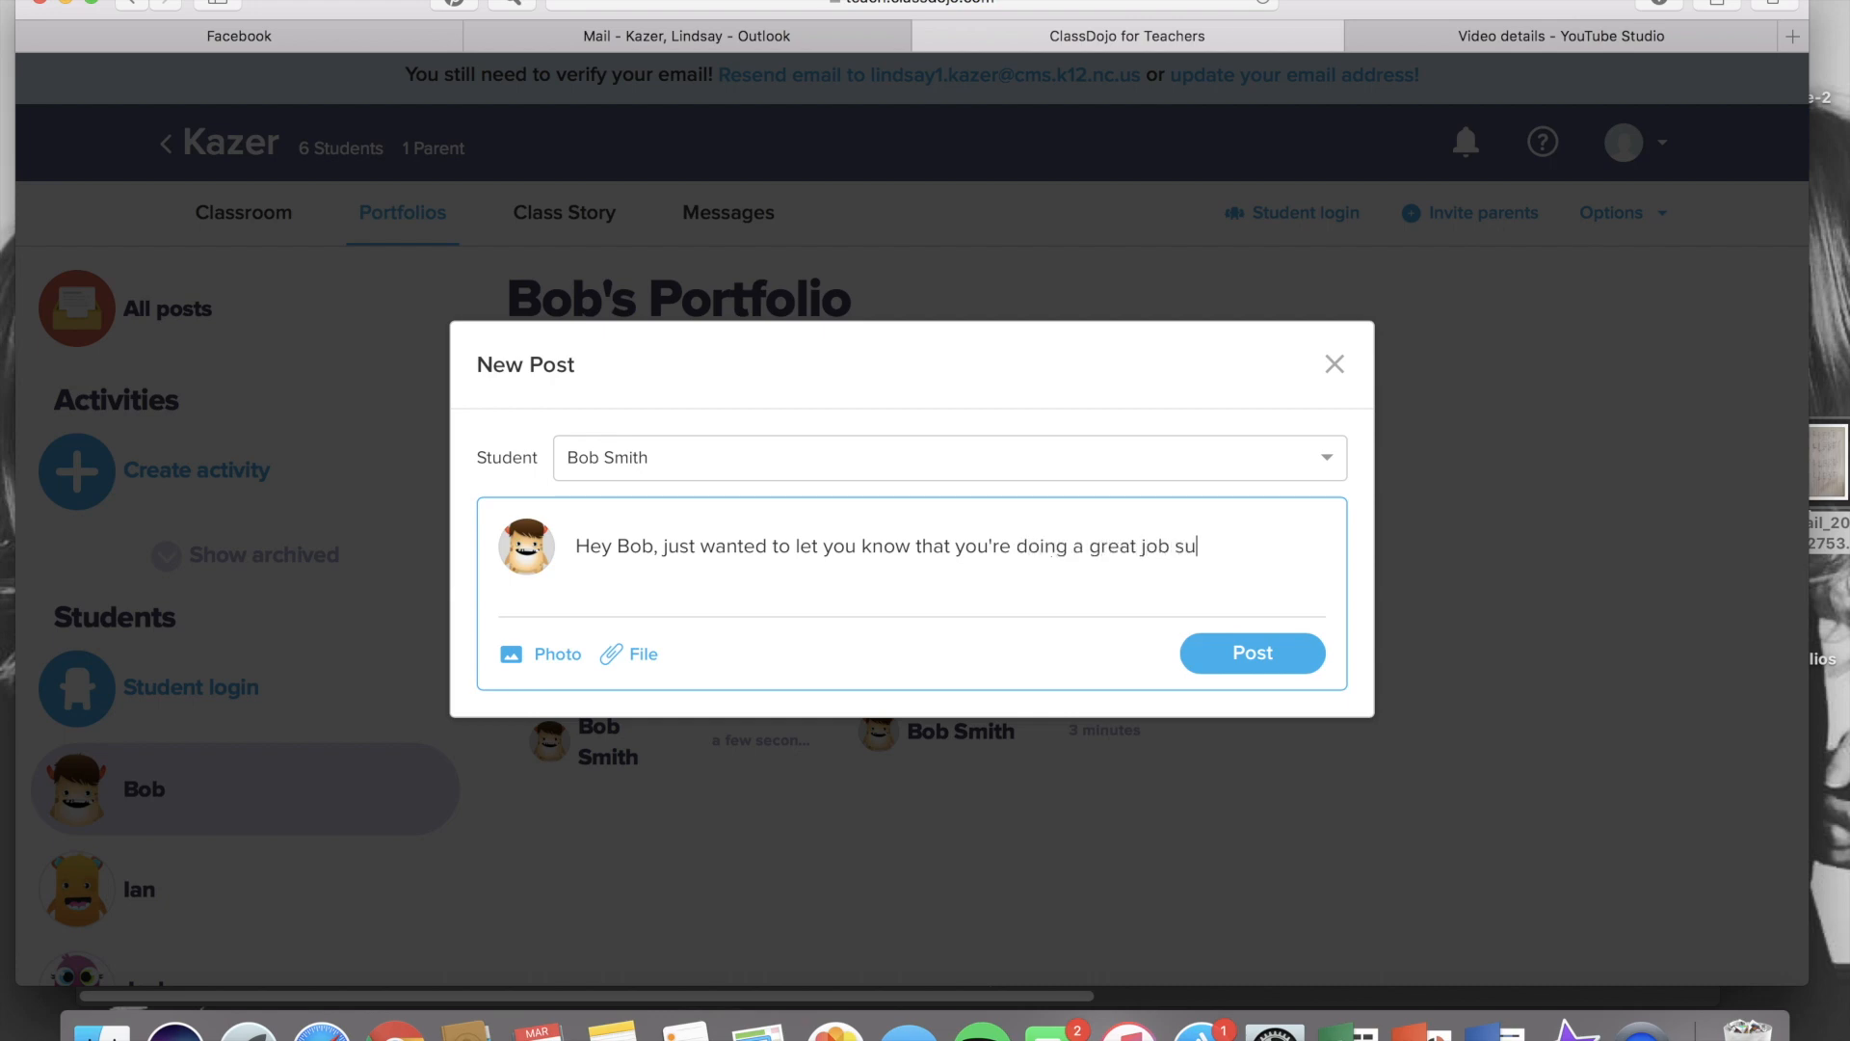
text(bmitting all of your work.  Keep it up!)
key(BackSpace)
key(BackSpace)
key(BackSpace)
text(up!!)
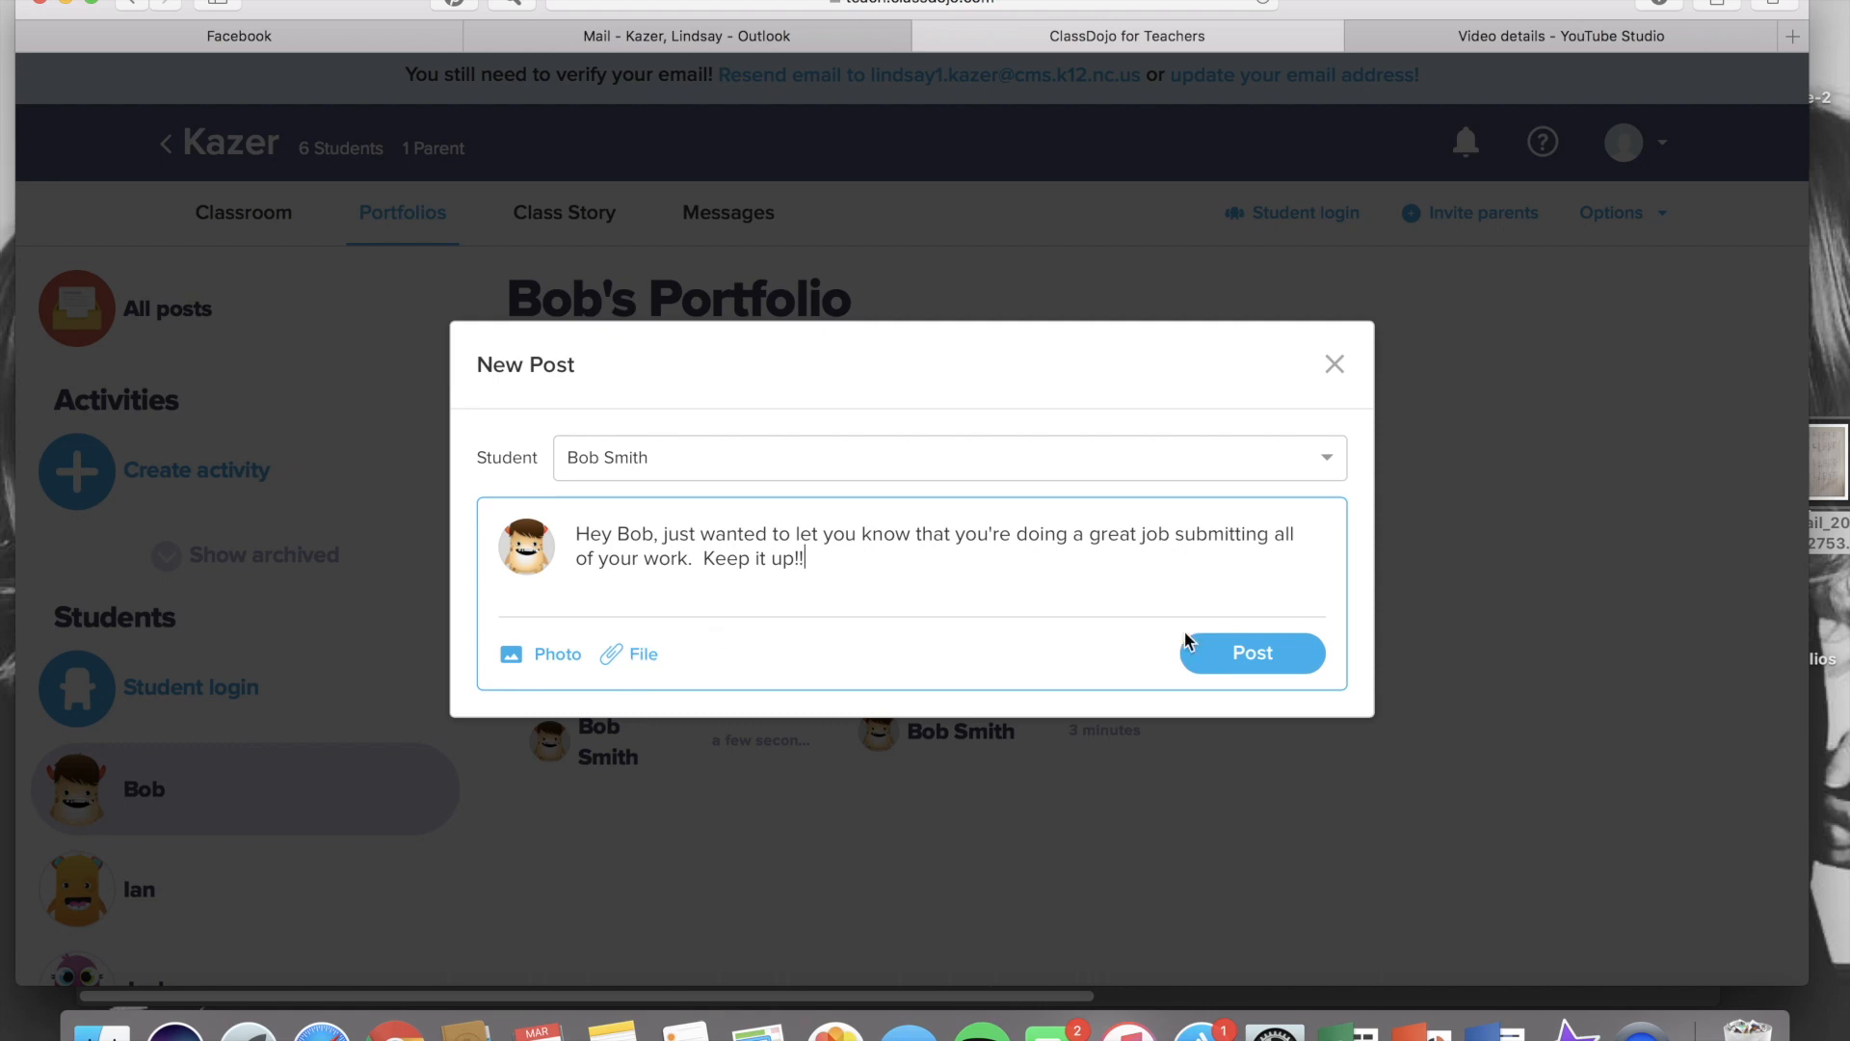
click(1252, 654)
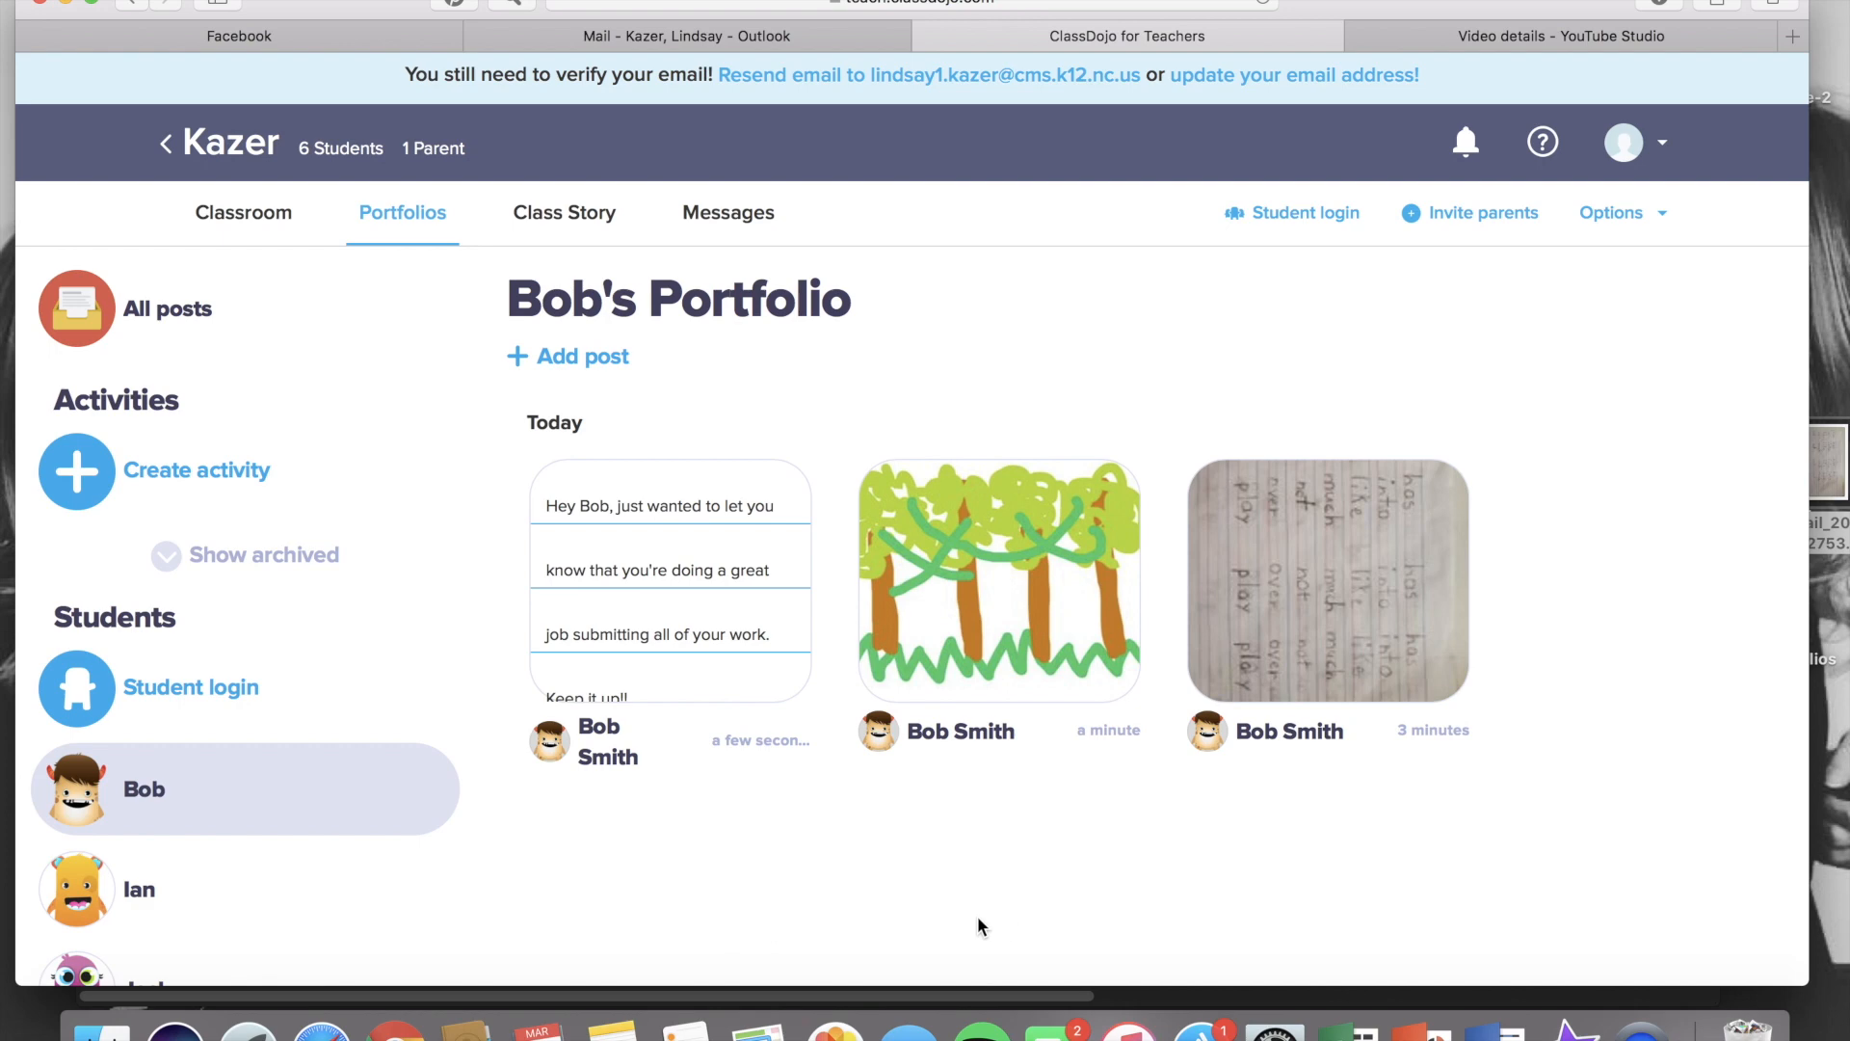
click(223, 321)
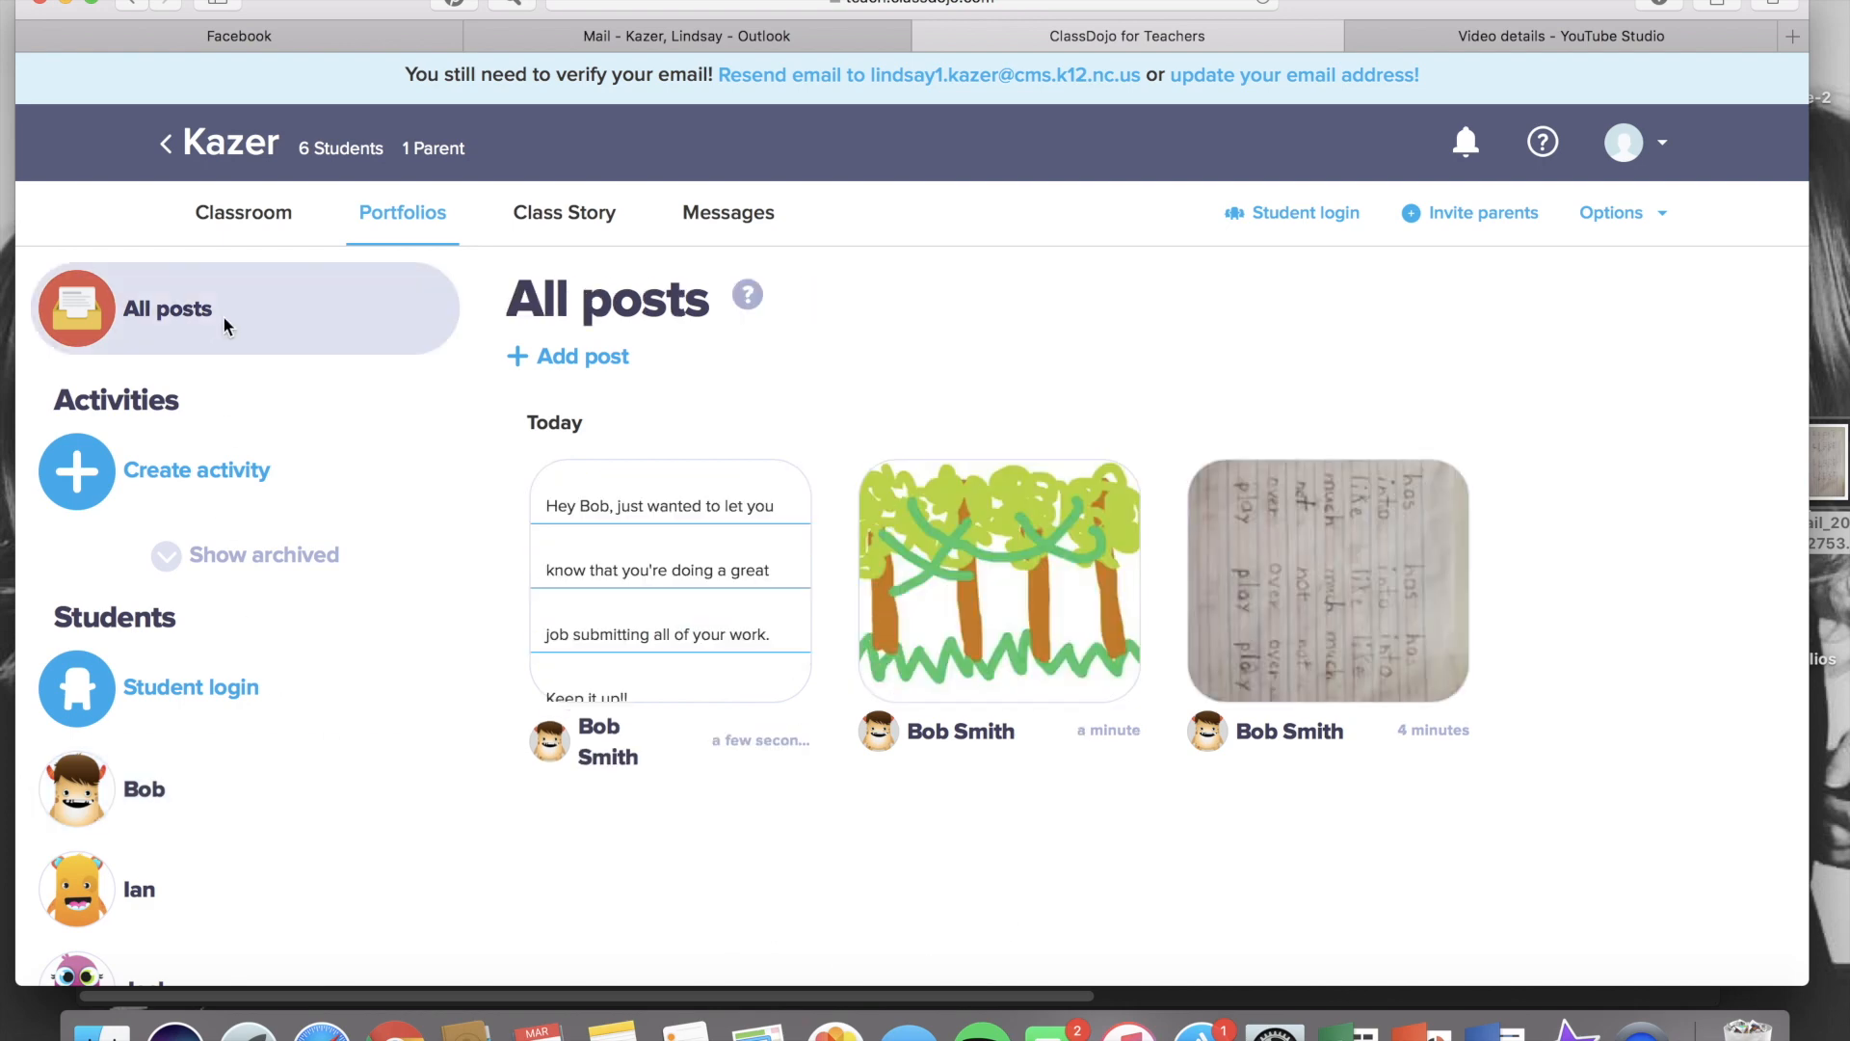